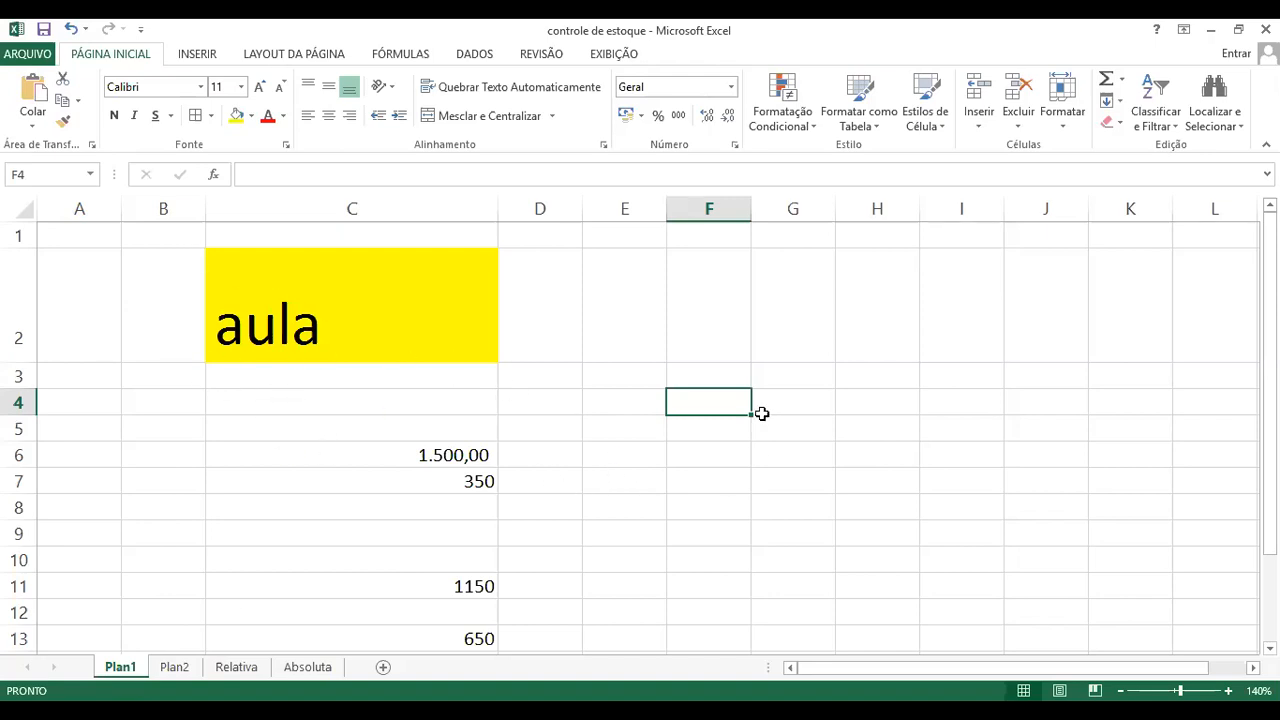
# Step: Enter the values 5, 10, 20 and 5 in cells F4 to F7
pyautogui.click(643, 404)
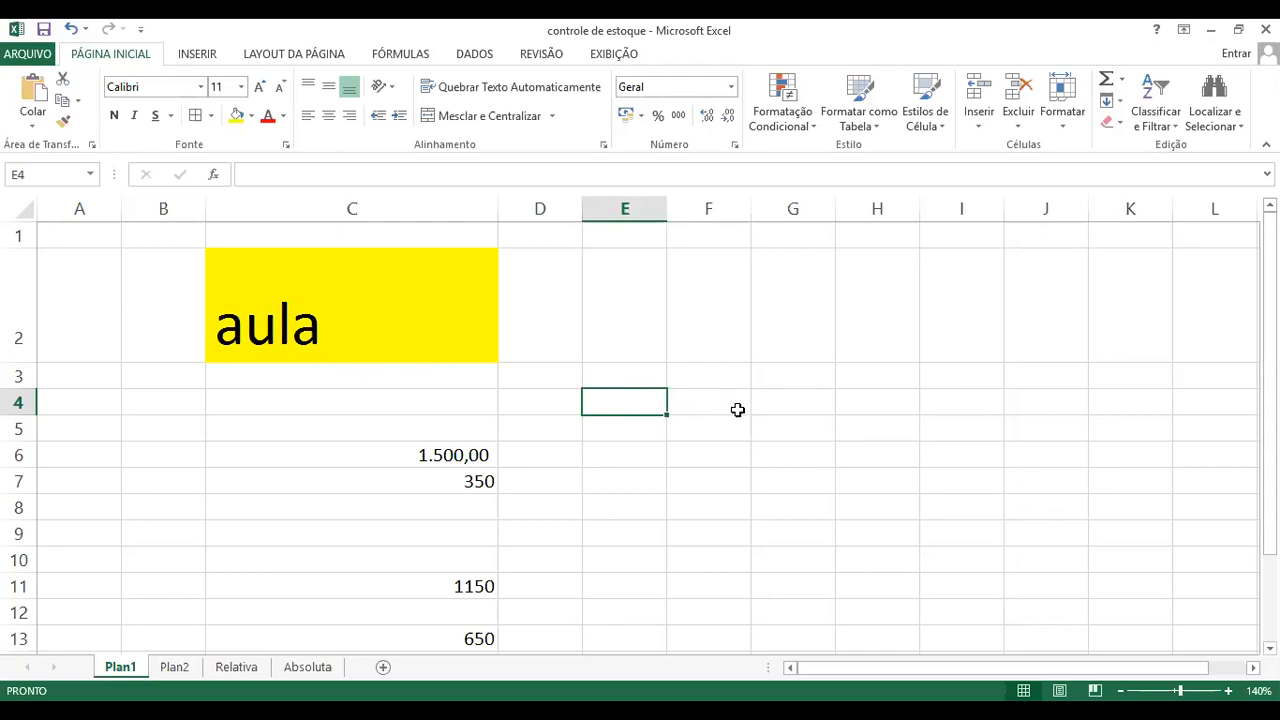
pyautogui.click(705, 401)
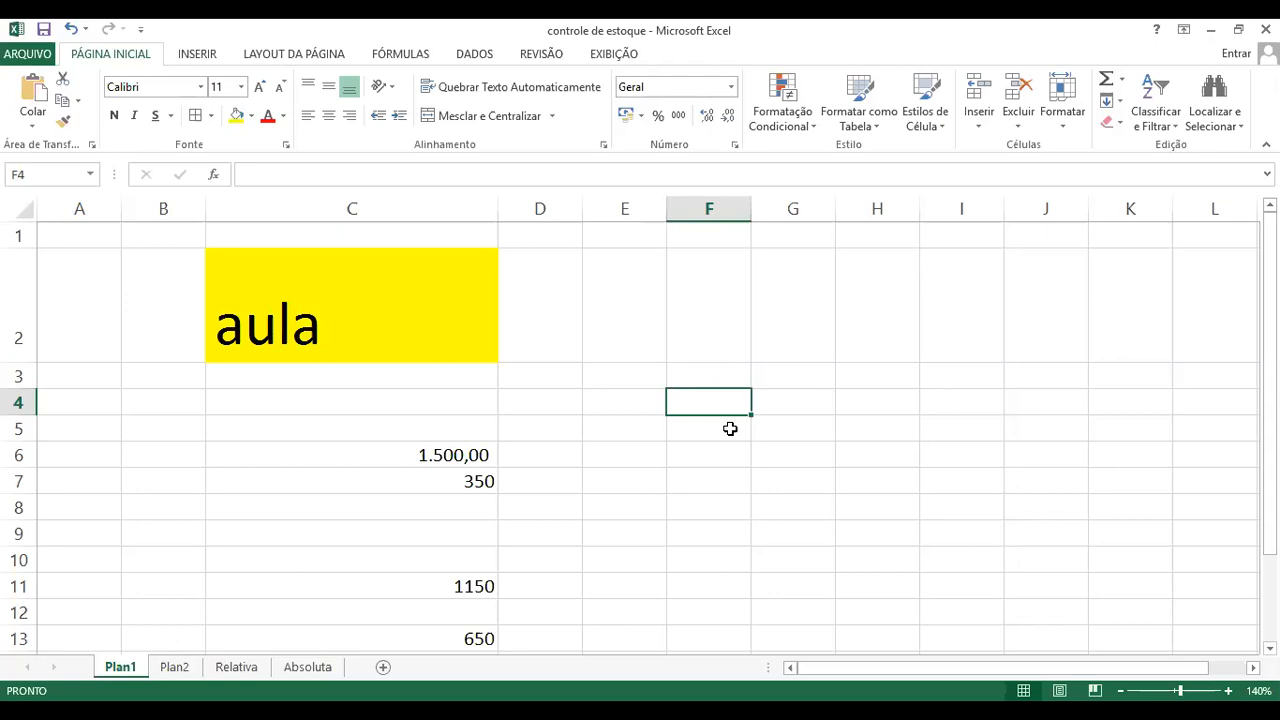
pyautogui.write('50')
pyautogui.press('BackSpace')
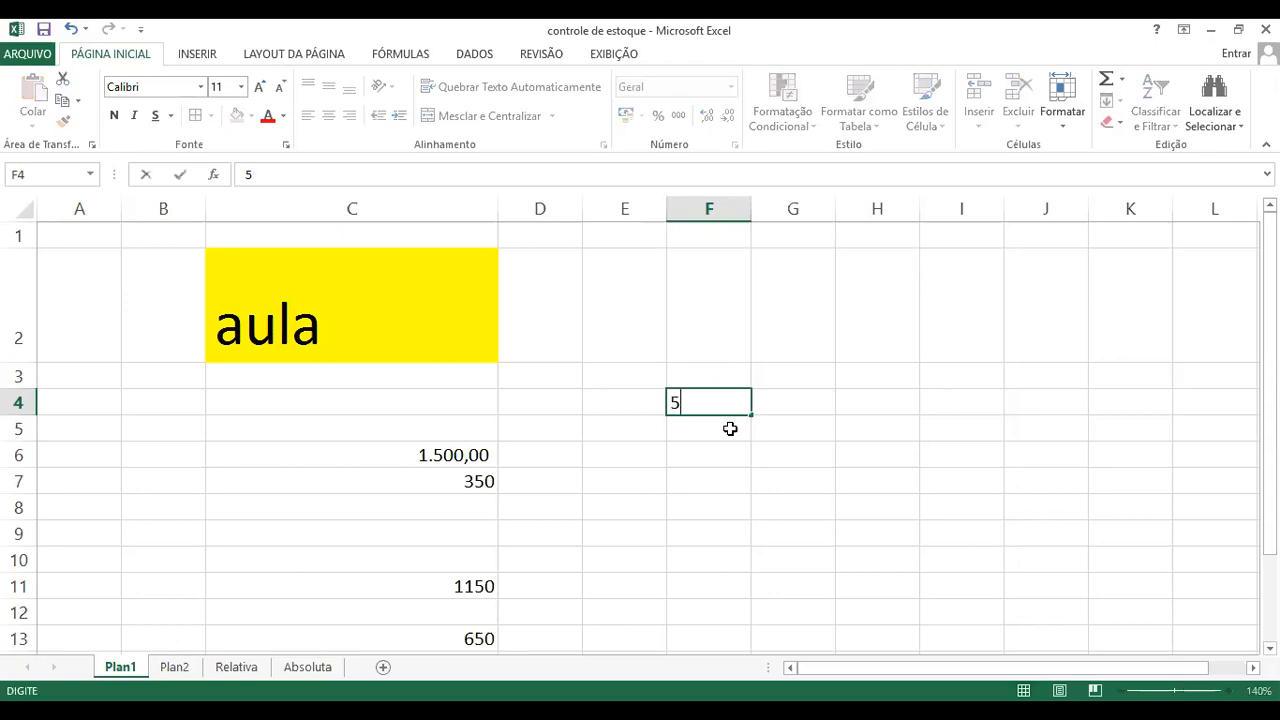
pyautogui.press('Return')
pyautogui.write('10')
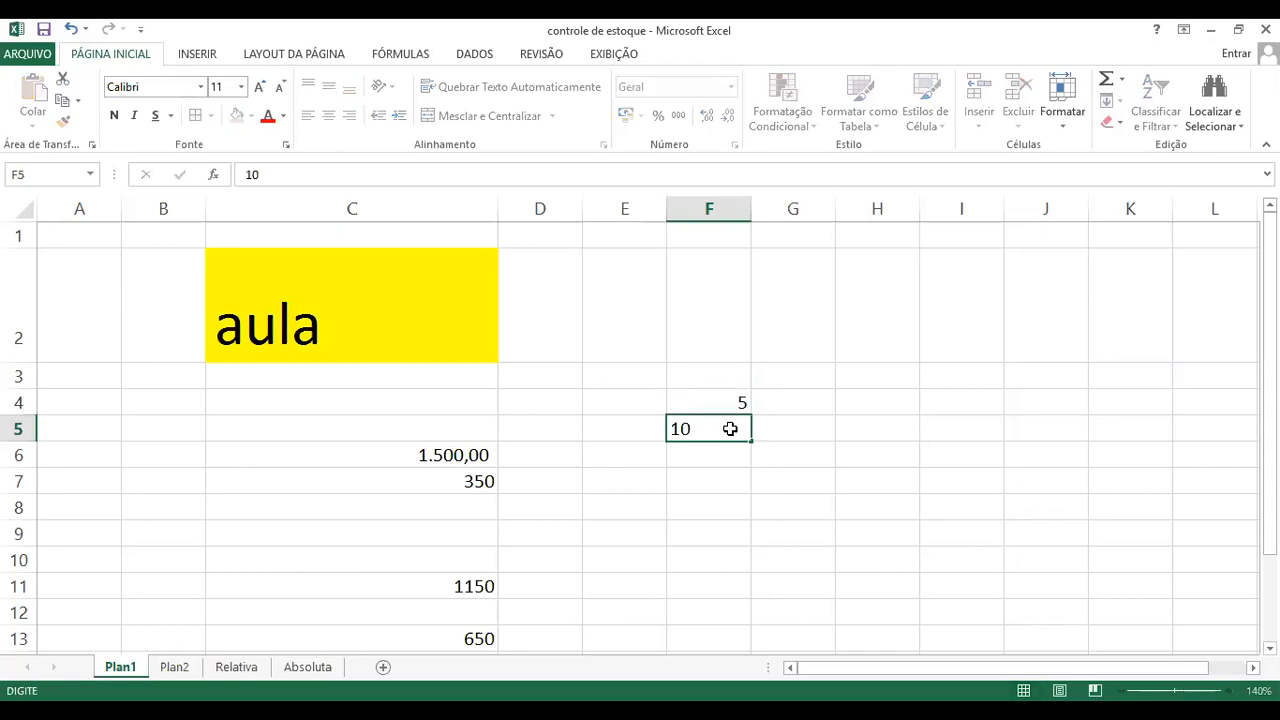
pyautogui.press('Return')
pyautogui.write('1')
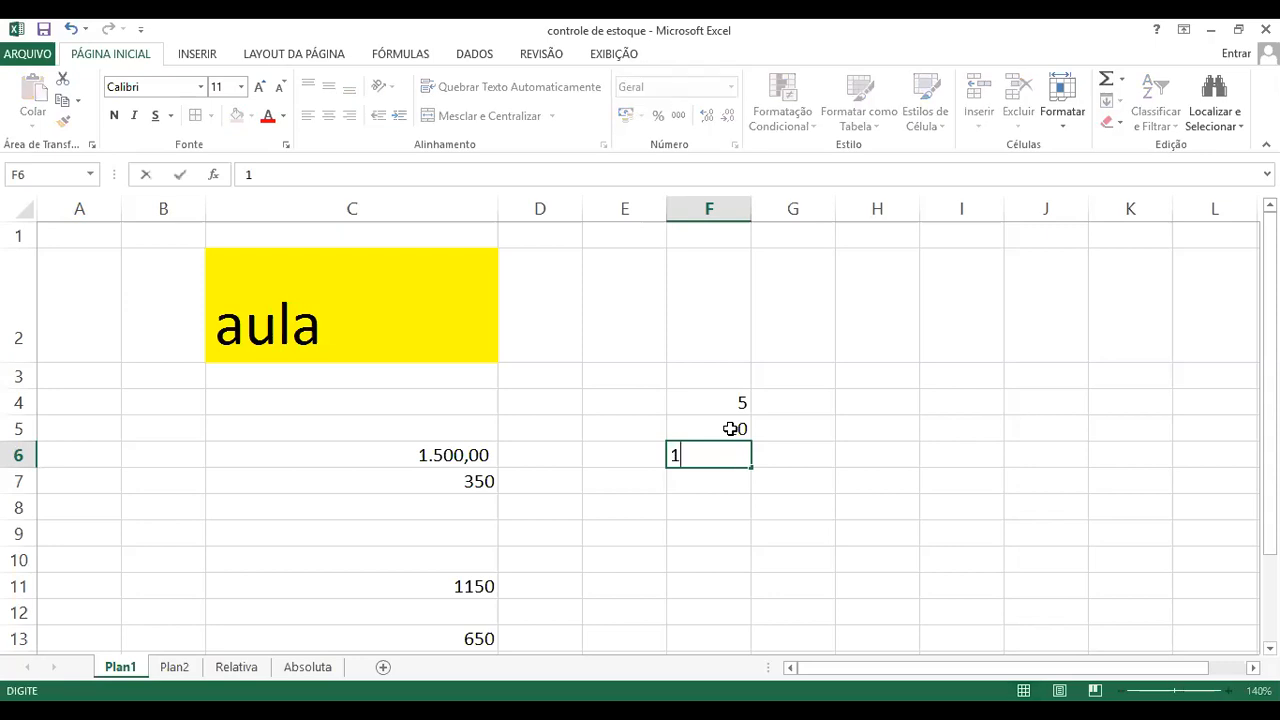
pyautogui.press('BackSpace')
pyautogui.write('20')
pyautogui.press('Return')
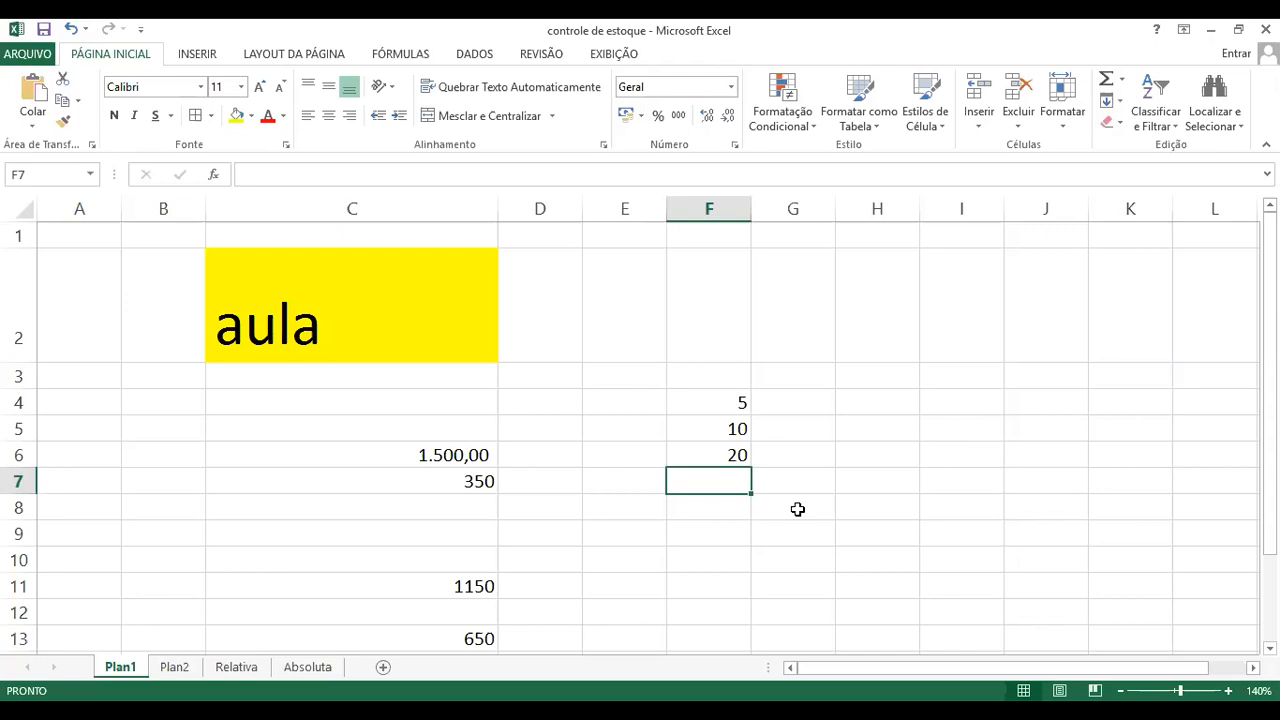
pyautogui.write('5')
pyautogui.press('Return')
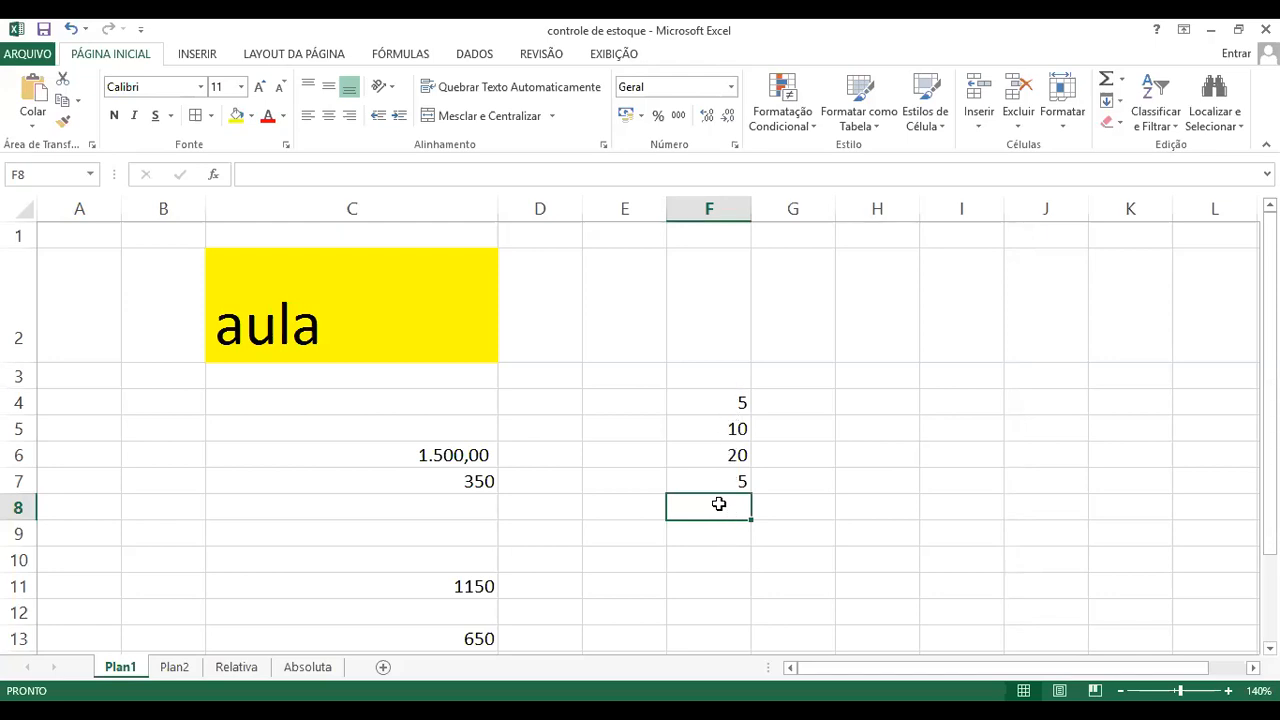
# Step: Add the four numbers individually in cell F8 with the formula =F4+F5+F6+F7
pyautogui.write('=')
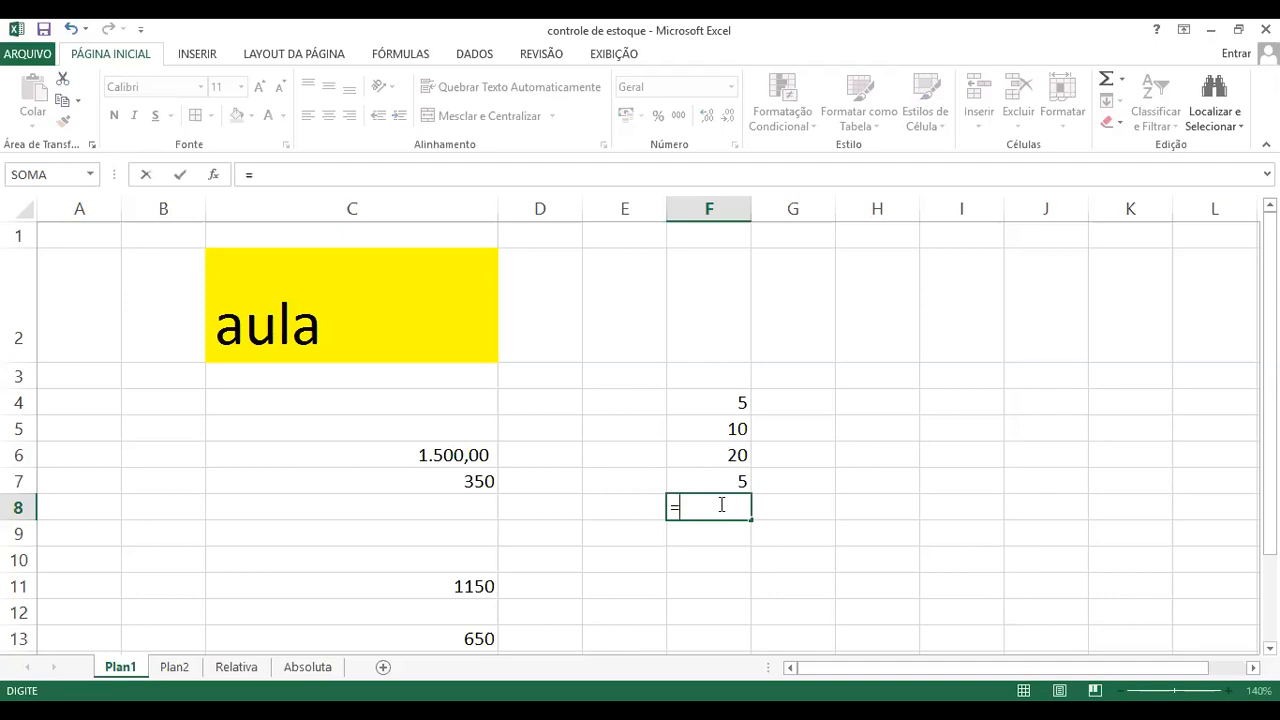
pyautogui.click(737, 403)
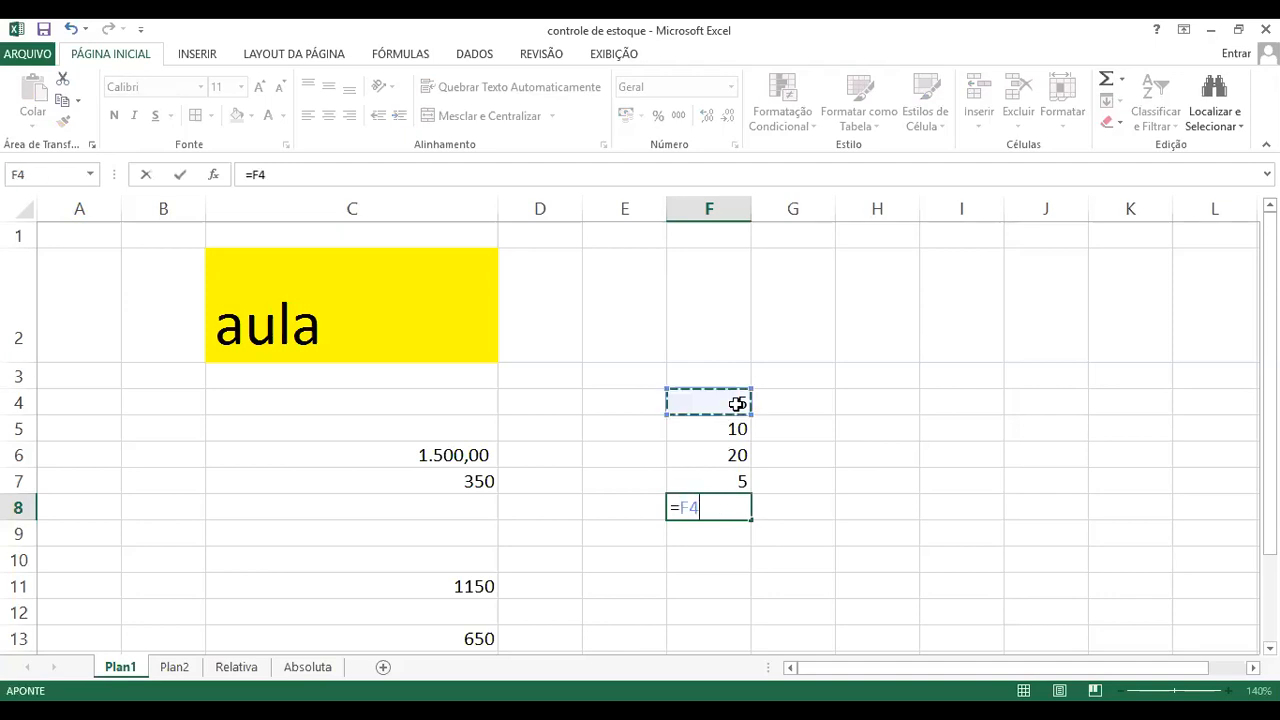
pyautogui.write('+')
pyautogui.click(736, 430)
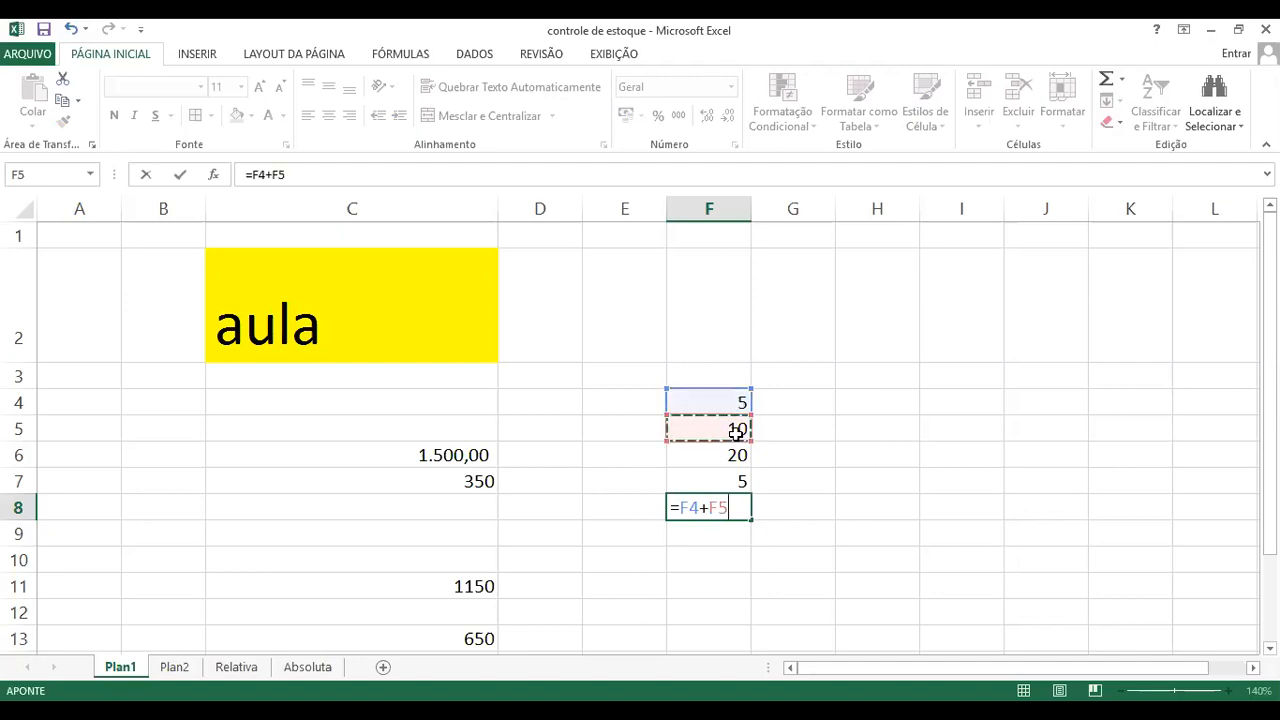
pyautogui.write('+')
pyautogui.click(719, 458)
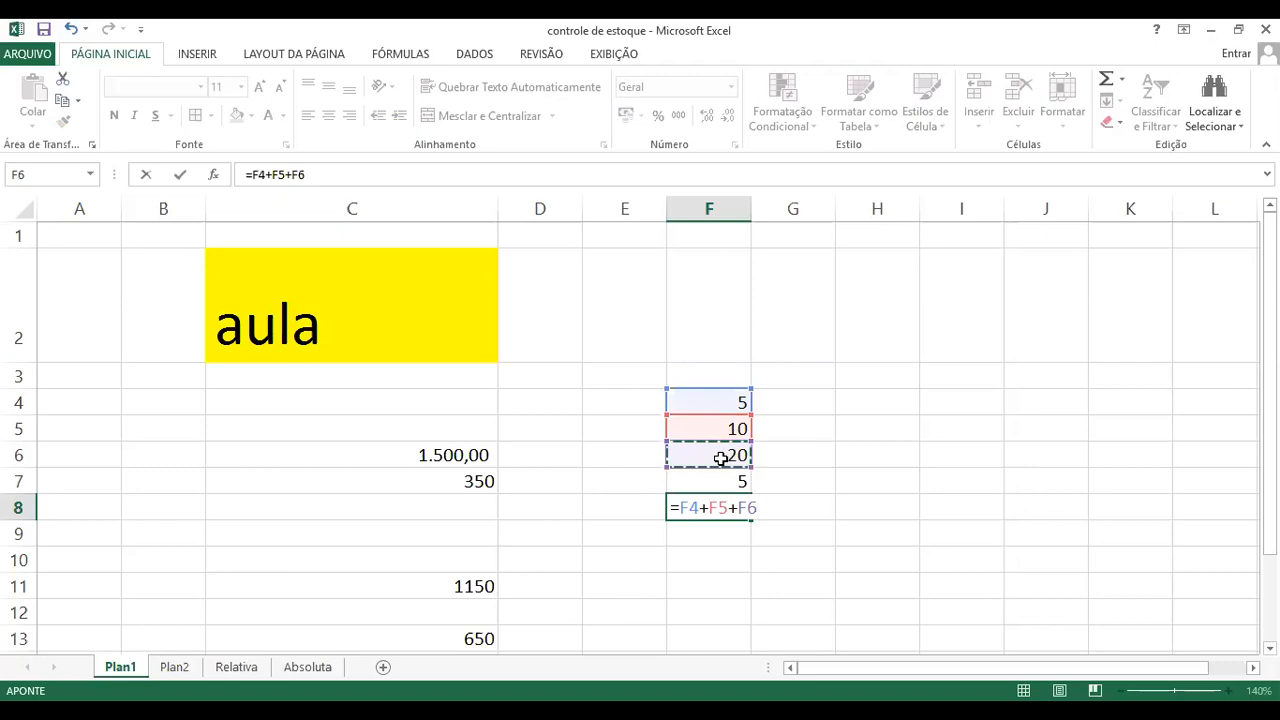
pyautogui.write('+')
pyautogui.click(733, 484)
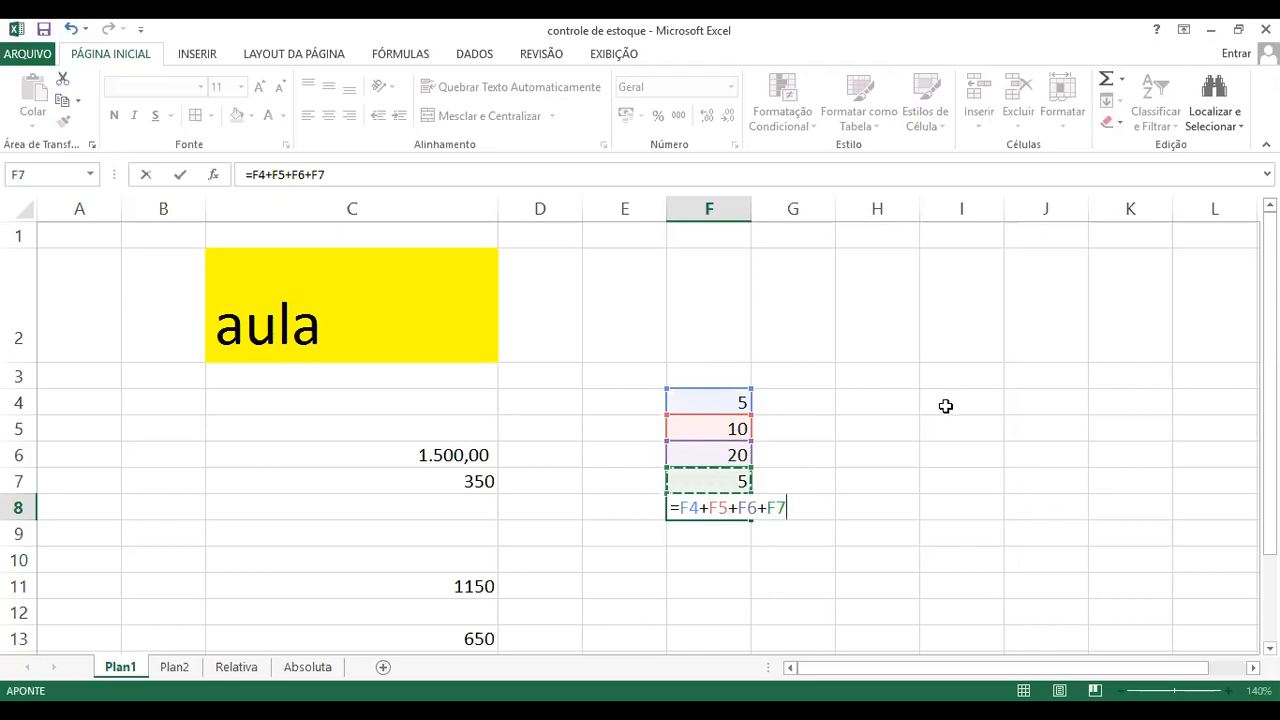
pyautogui.press('Return')
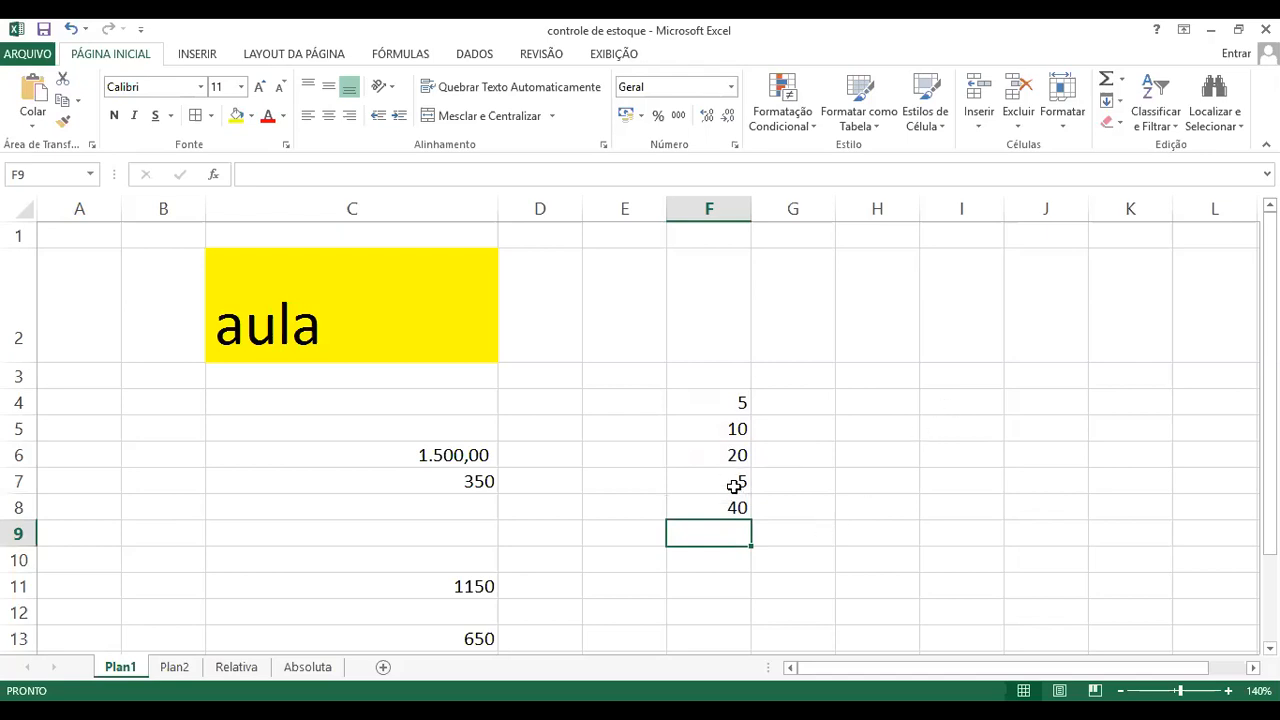
# Step: Write the formula =soma(f4:f7) in cell F10 to sum the same four numbers as a range
pyautogui.click(730, 505)
pyautogui.click(726, 565)
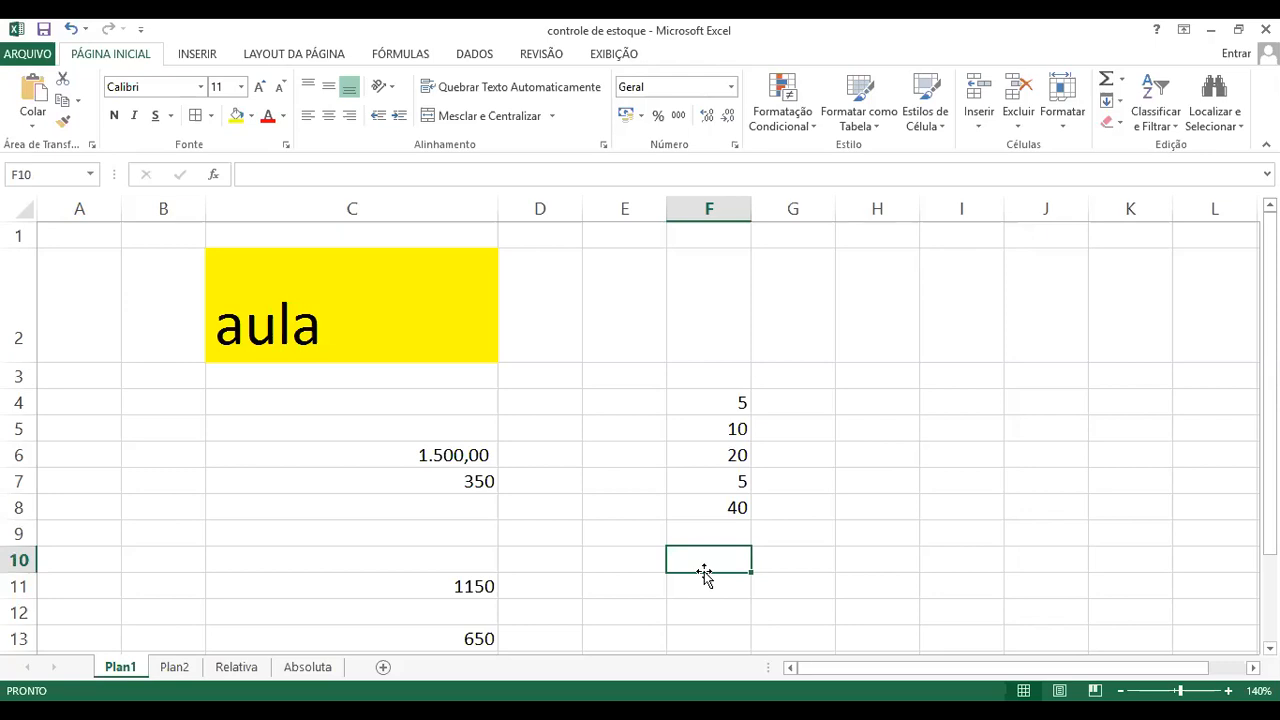
pyautogui.write('=')
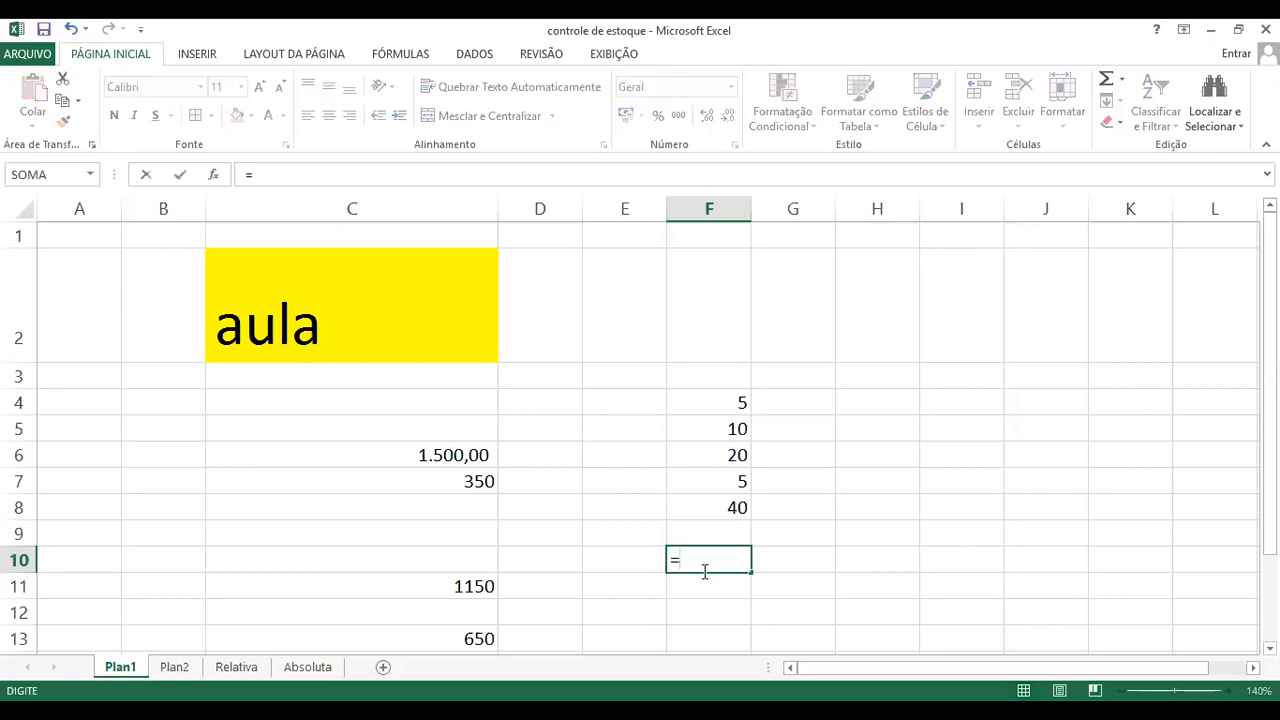
pyautogui.write('soma')
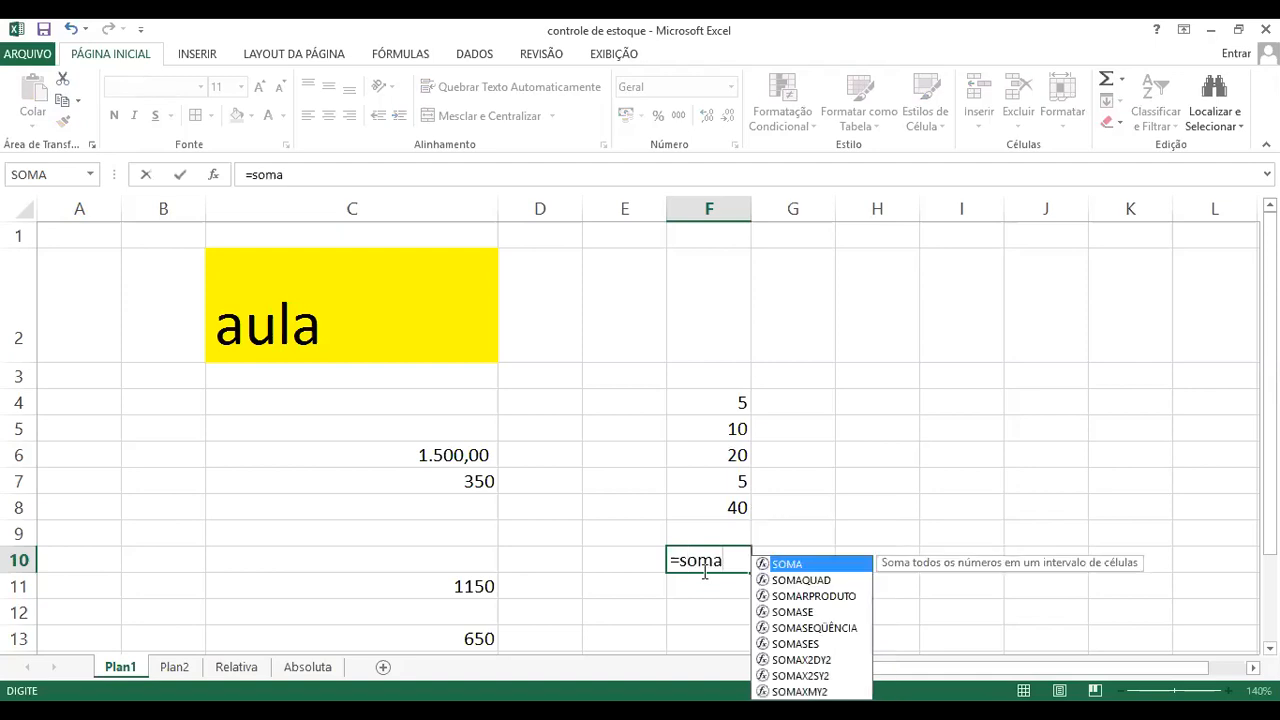
pyautogui.write('(')
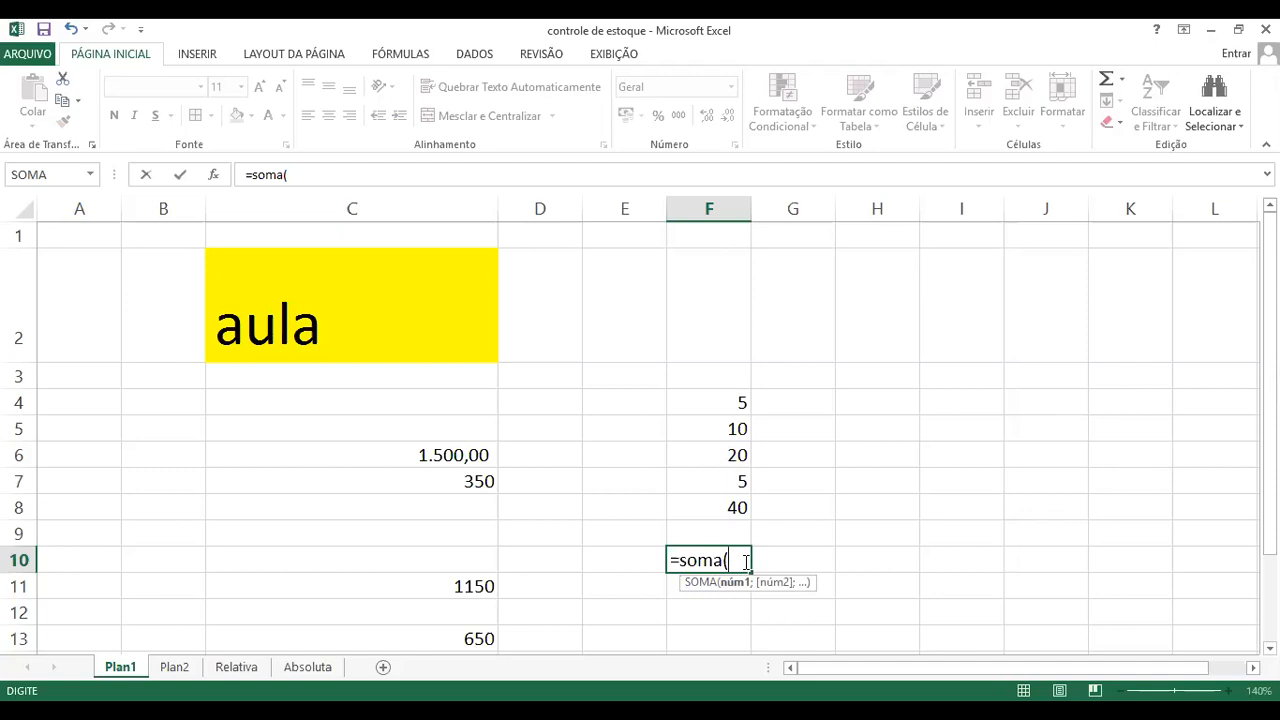
pyautogui.write('f4')
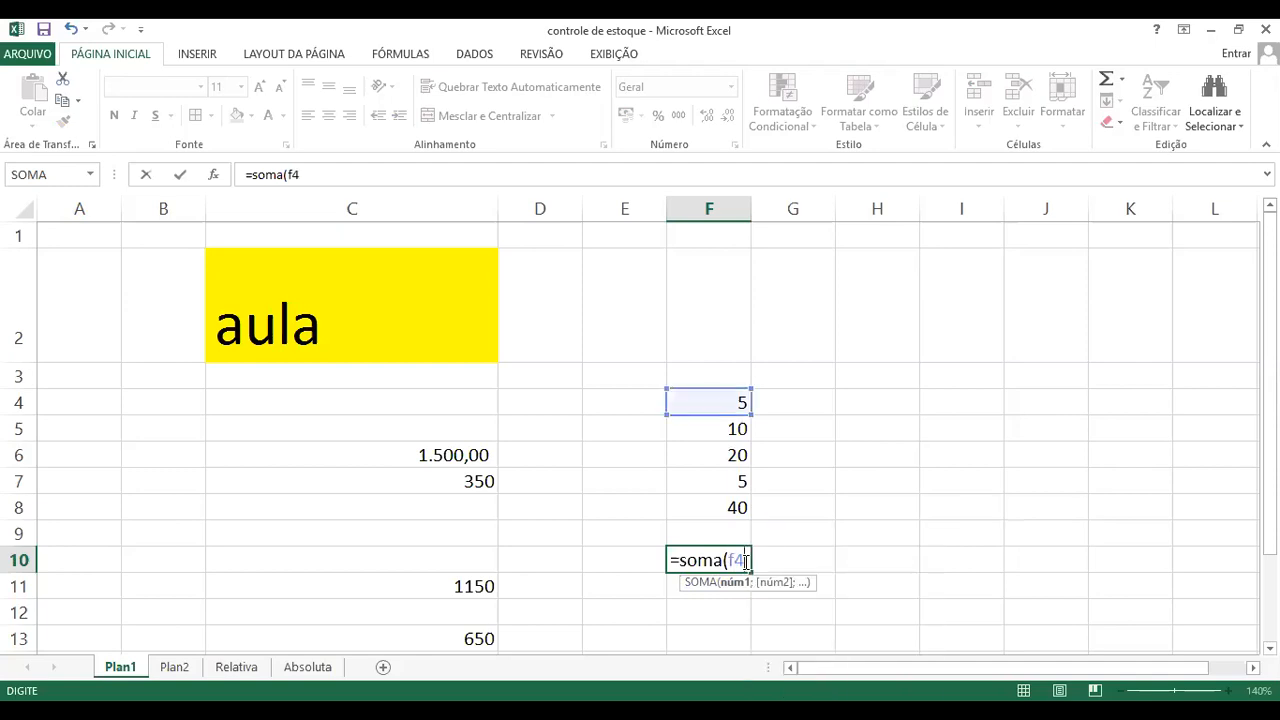
pyautogui.press('BackSpace')
pyautogui.press('BackSpace')
pyautogui.write('g2')
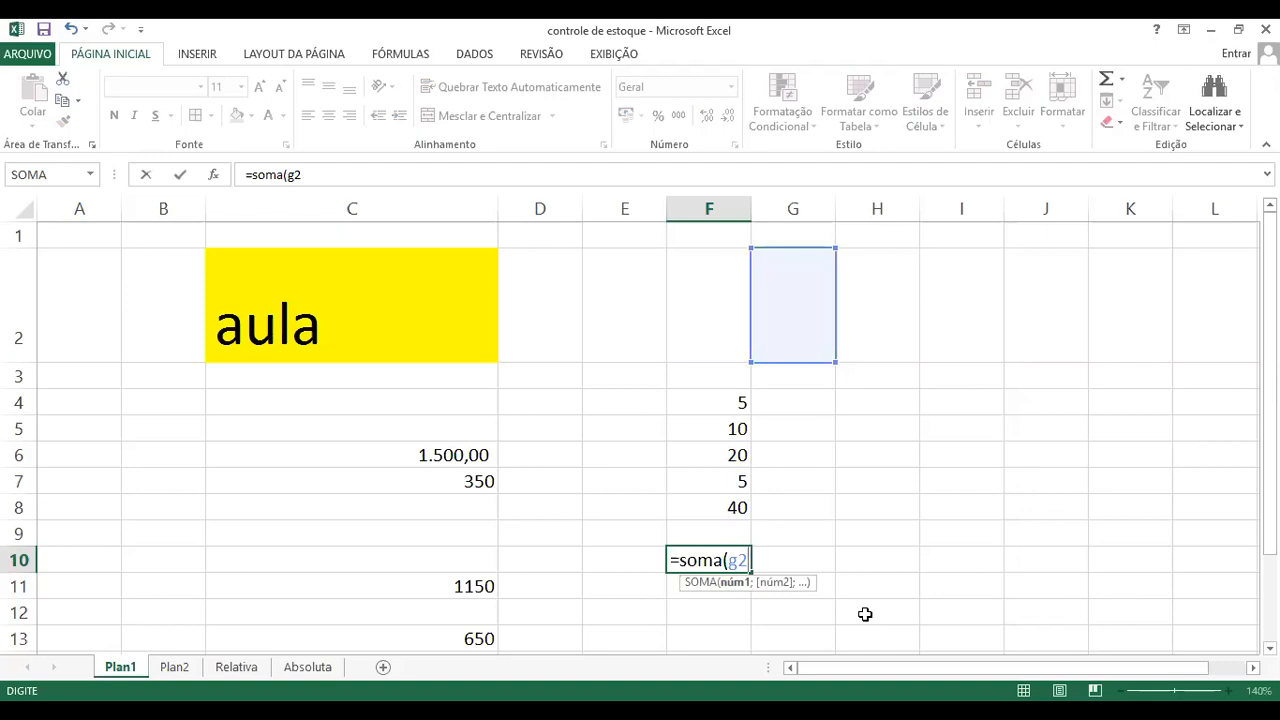
pyautogui.press('BackSpace')
pyautogui.press('BackSpace')
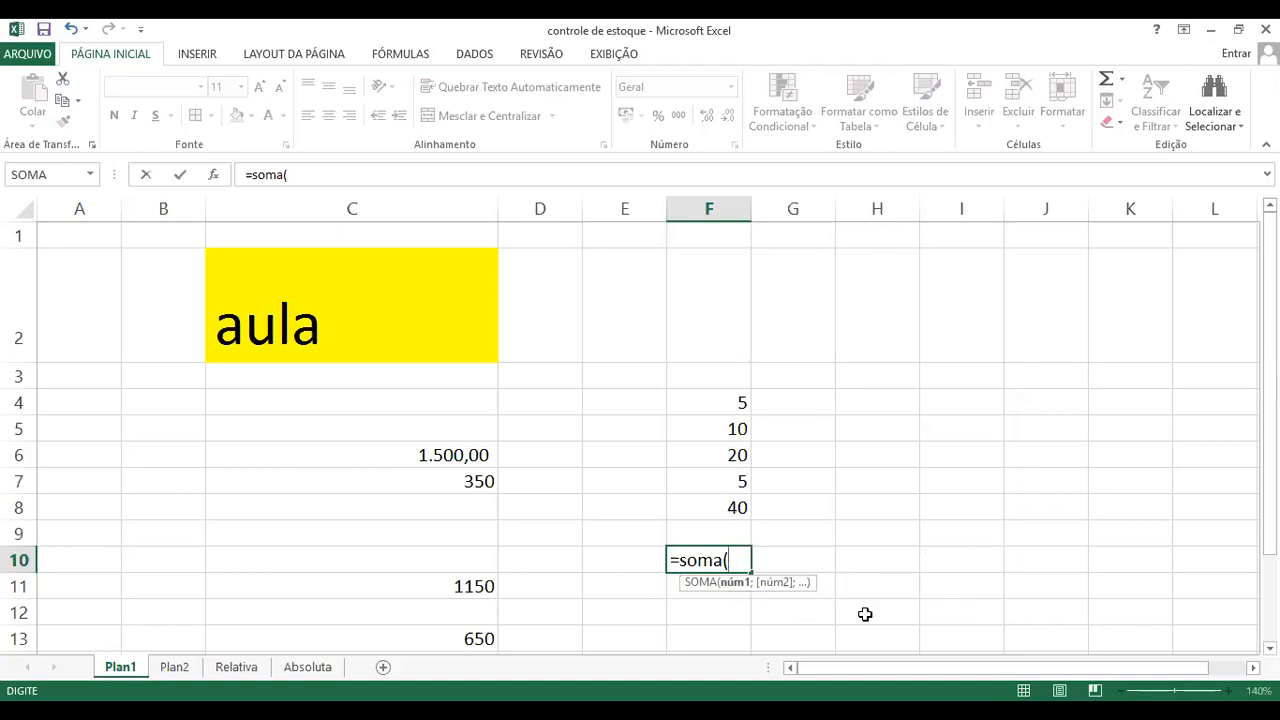
pyautogui.write('f4')
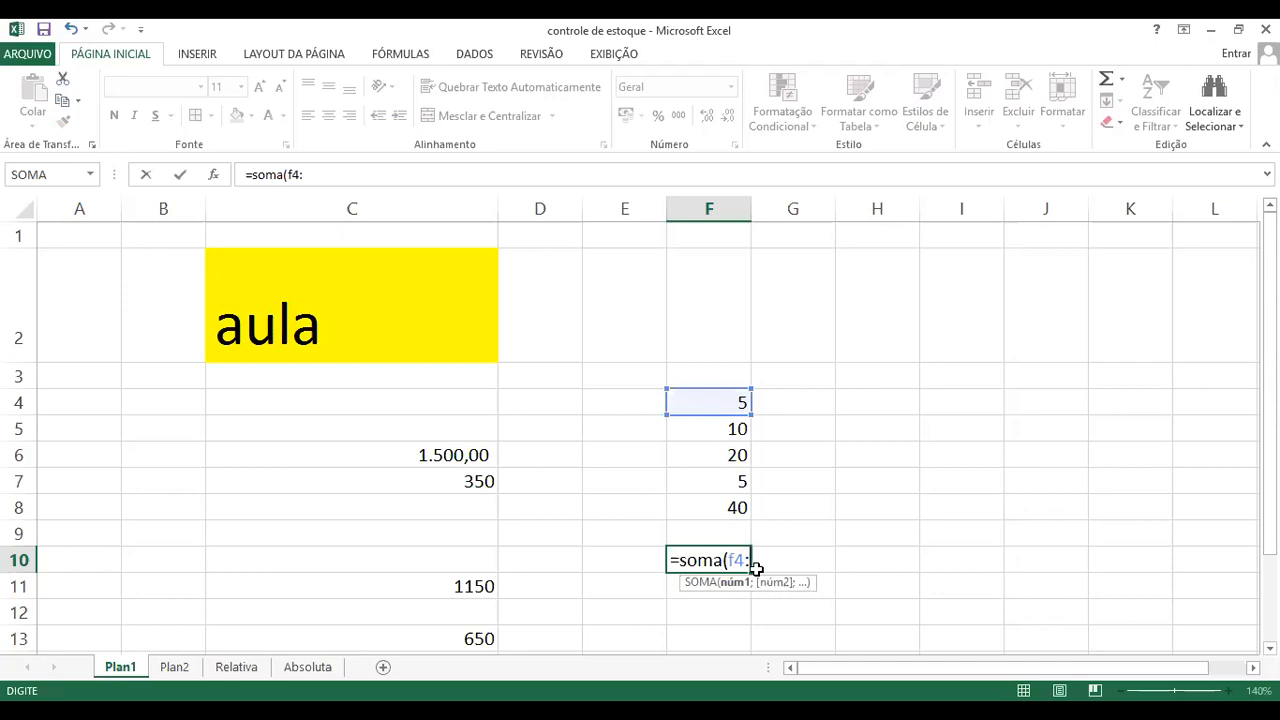
pyautogui.write(':f7')
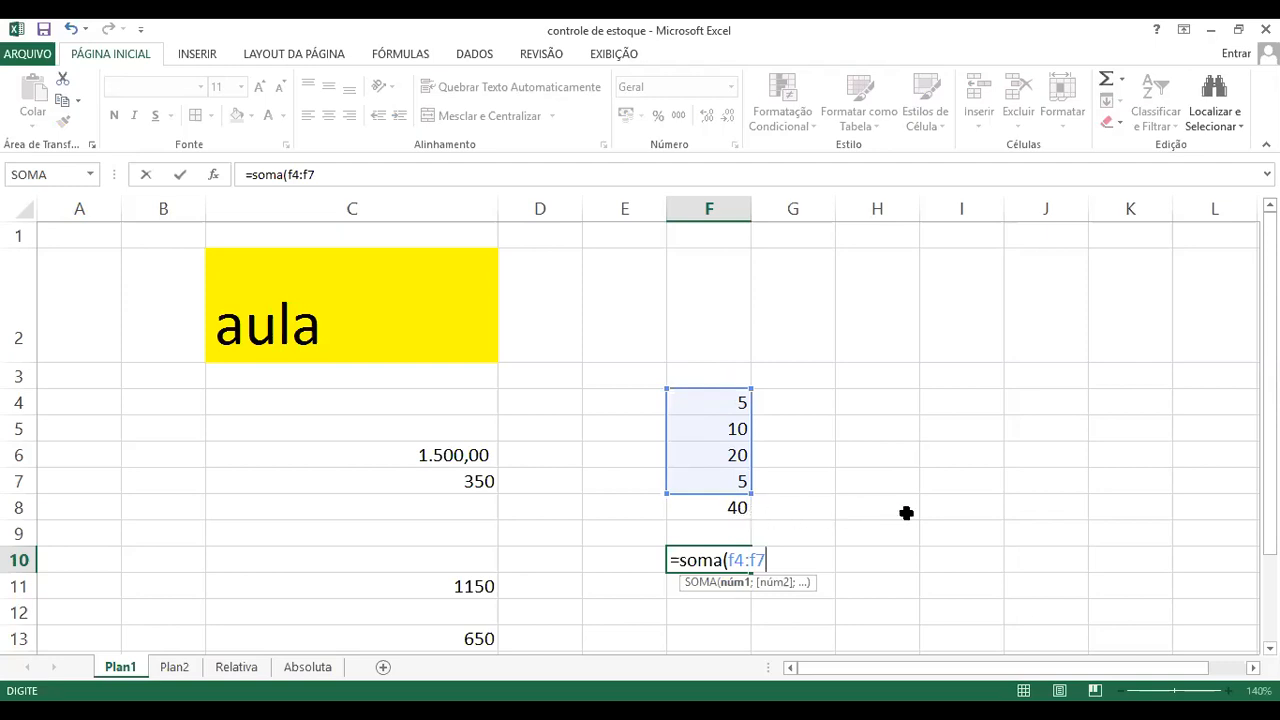
pyautogui.write(')')
pyautogui.press('Return')
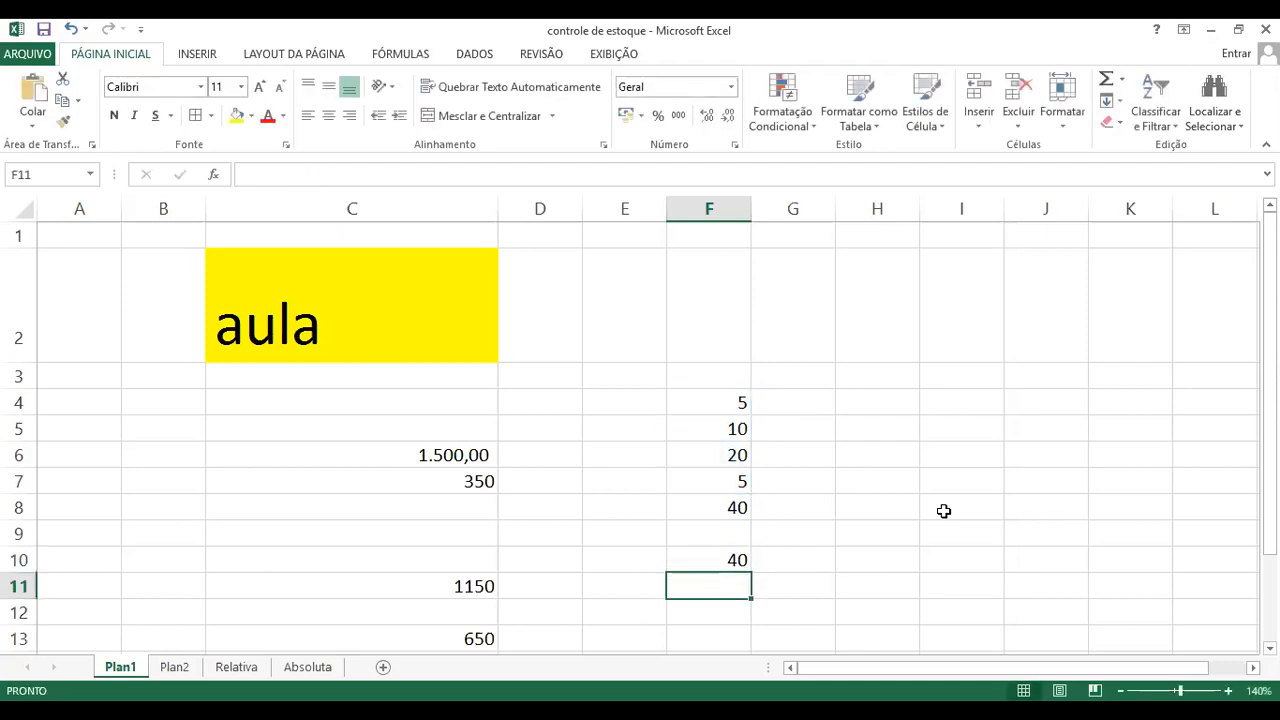
# Step: Inspect the formulas in F8 and F10 to compare cell-by-cell addition with the SOMA function
pyautogui.click(712, 508)
pyautogui.click(737, 556)
pyautogui.click(737, 507)
pyautogui.press('F2')
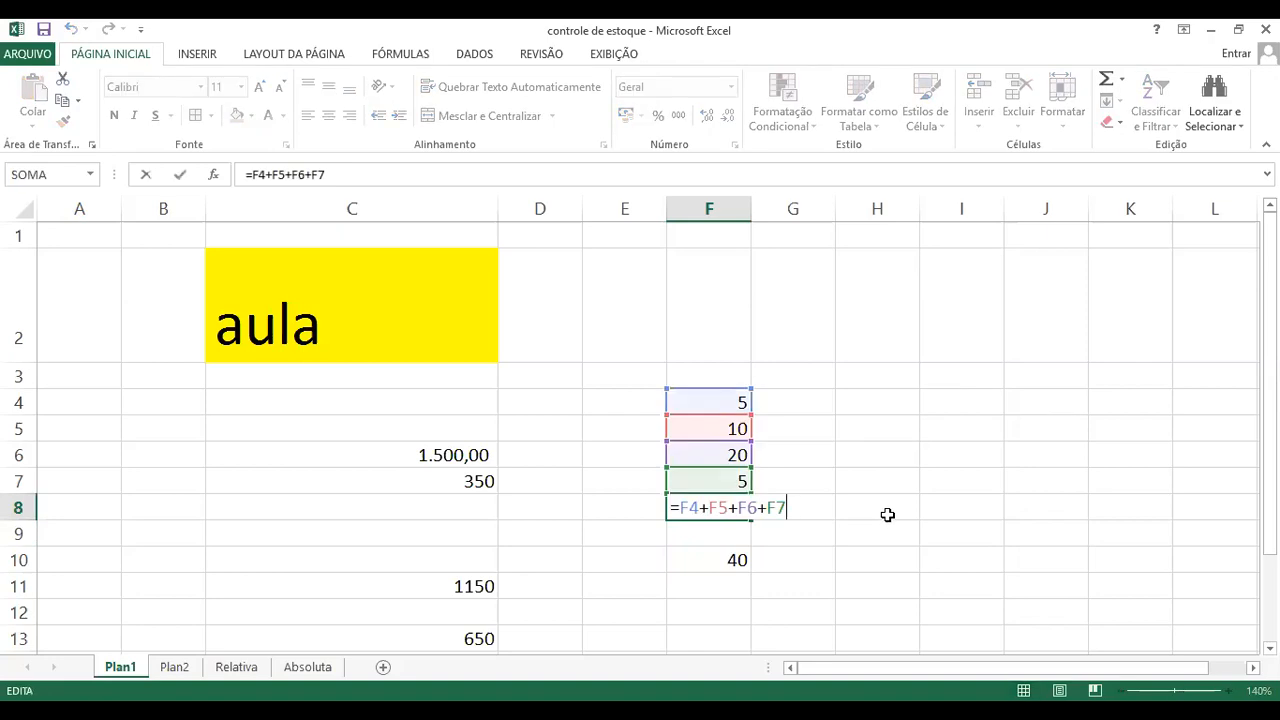
pyautogui.press('Escape')
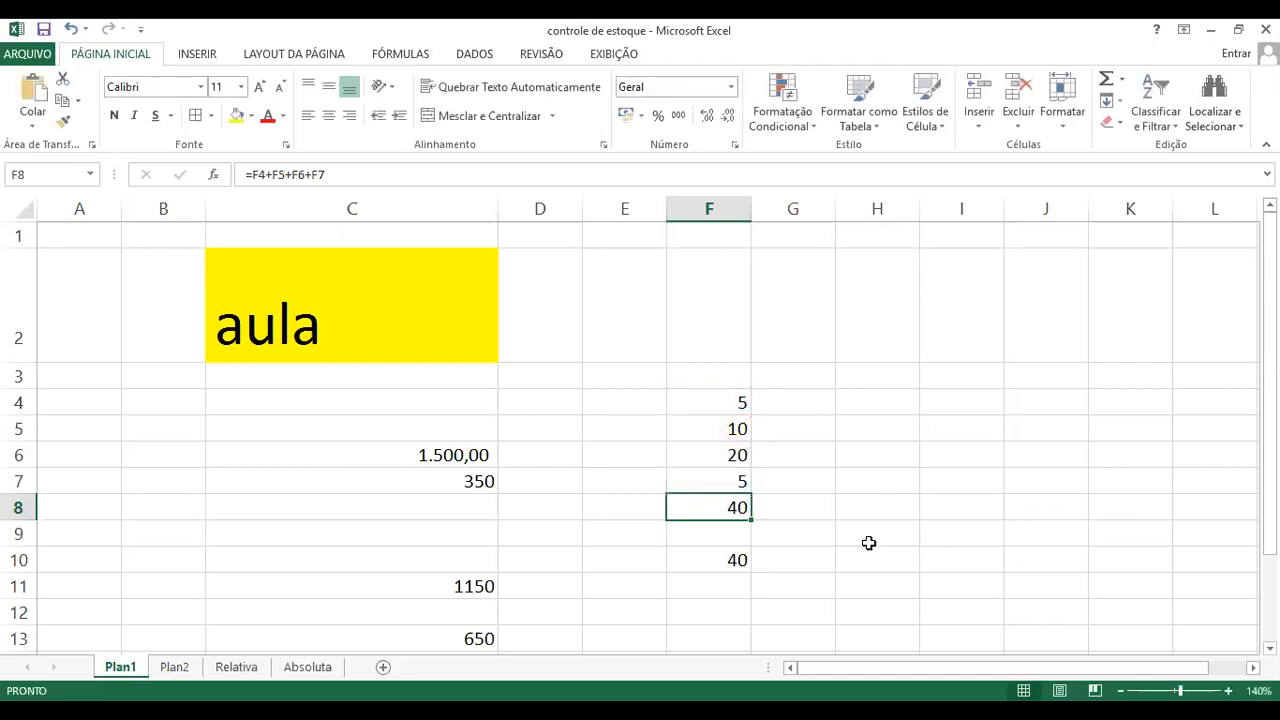
pyautogui.click(740, 561)
pyautogui.press('F2')
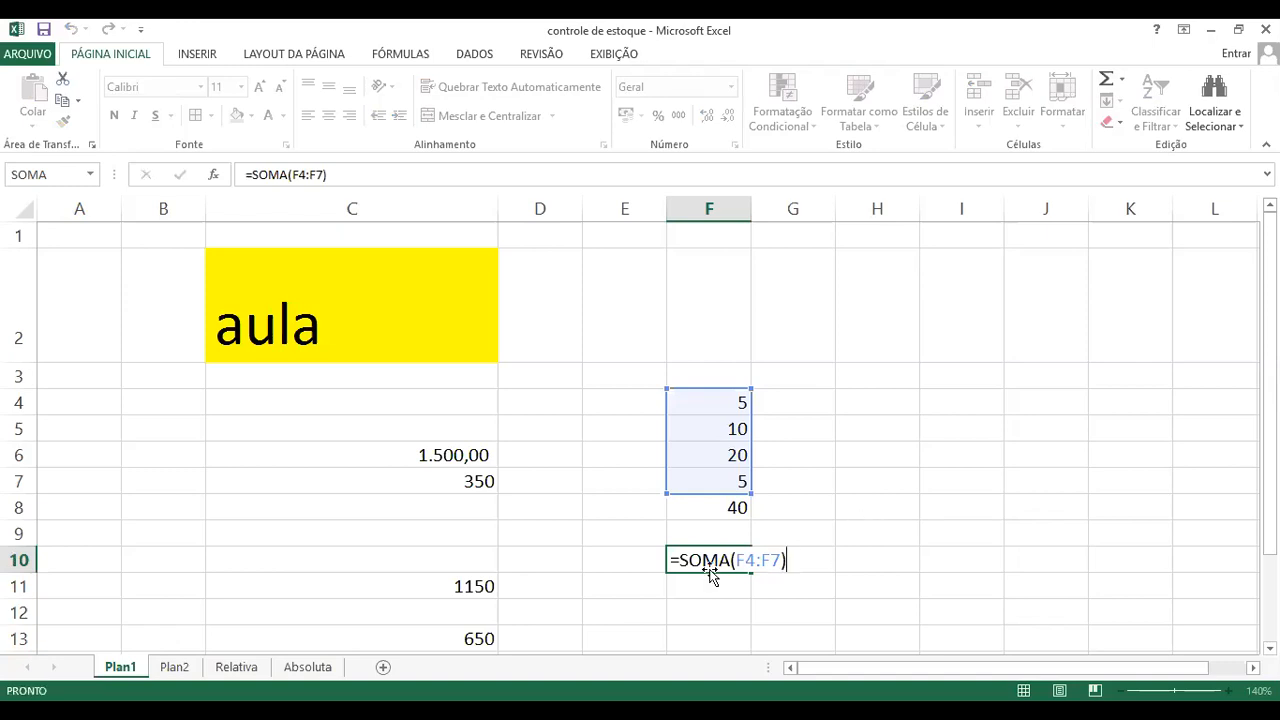
pyautogui.press('Escape')
# Step: Clear cell F10 and rebuild its SOMA formula by picking the range F4:F7 directly on the sheet
pyautogui.press('Delete')
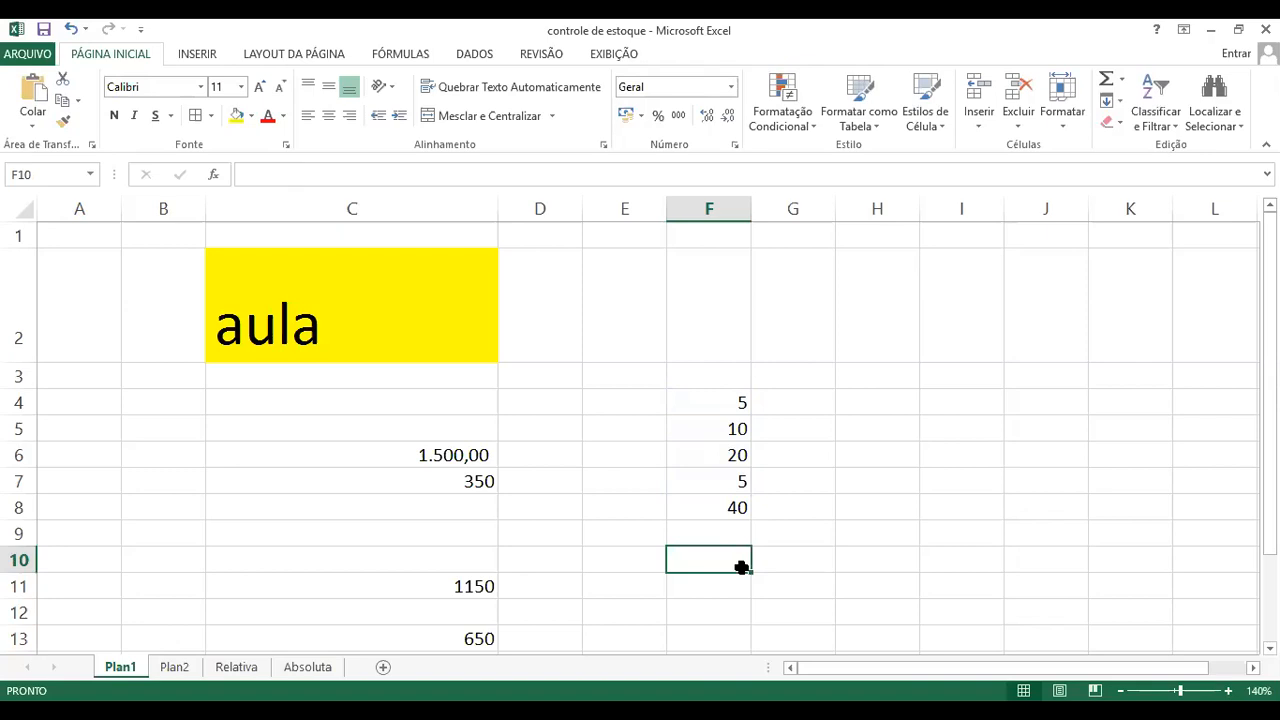
pyautogui.click(964, 540)
pyautogui.click(730, 562)
pyautogui.write('=')
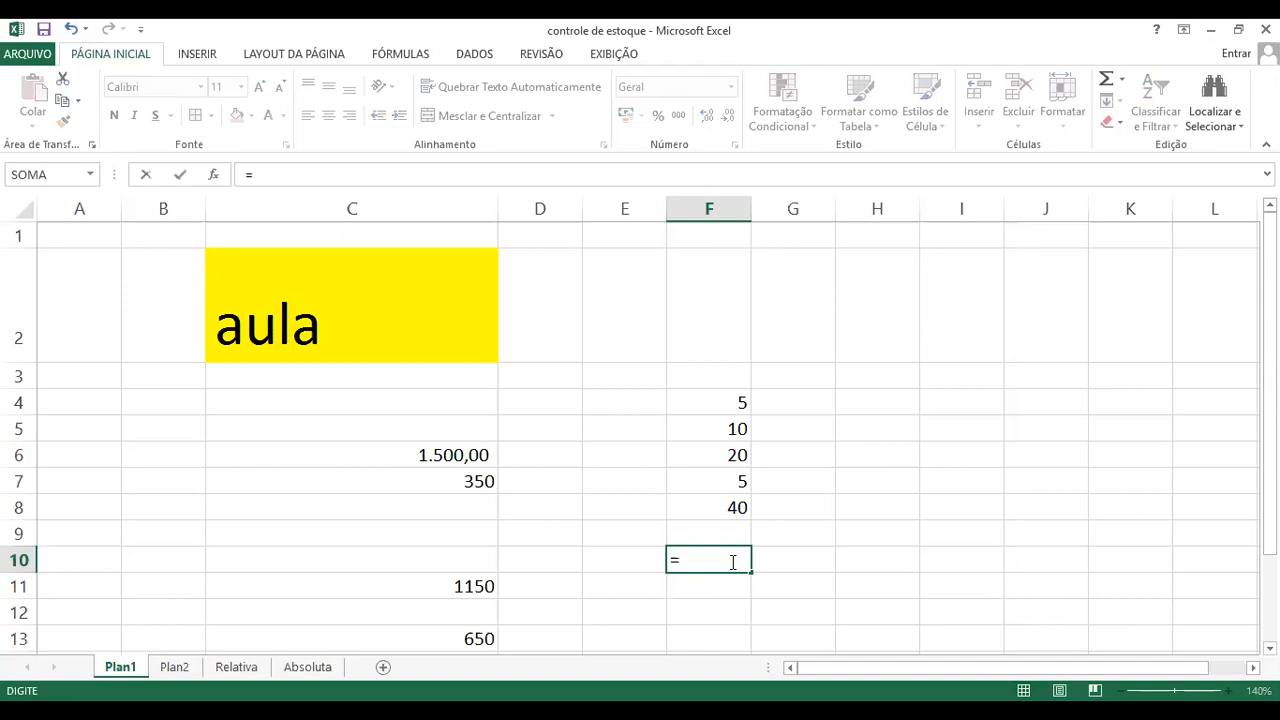
pyautogui.write('s')
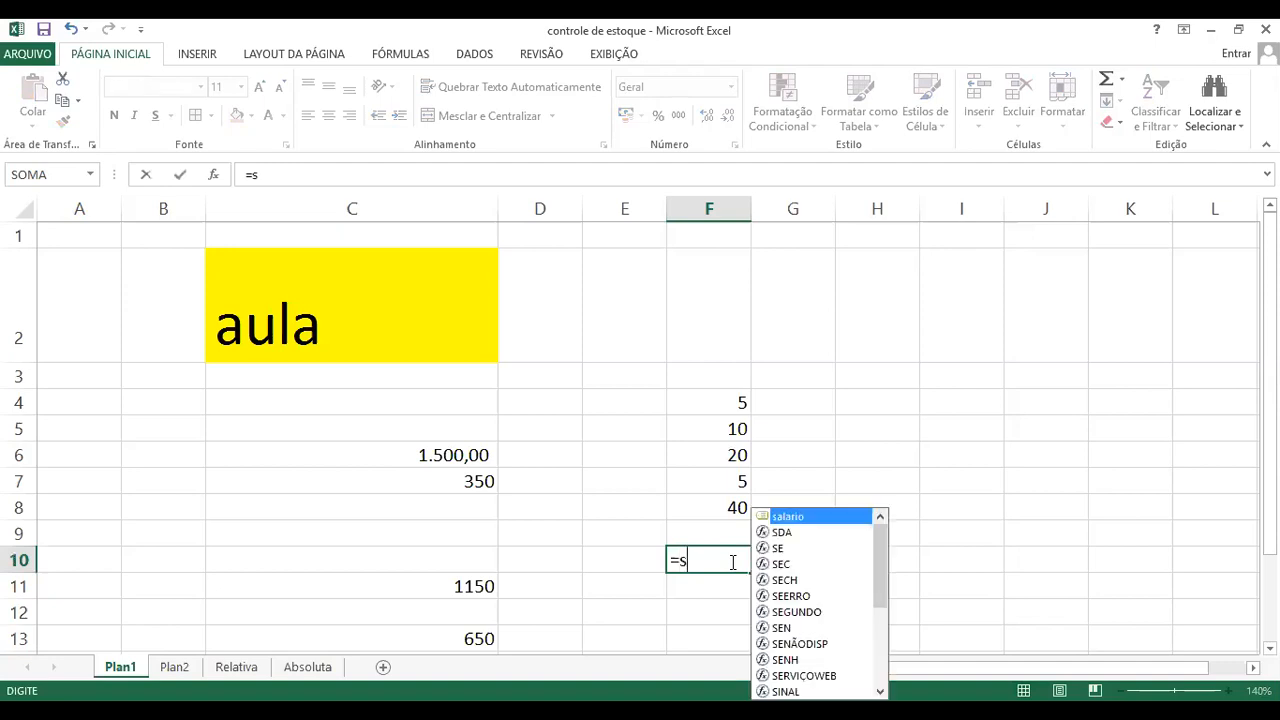
pyautogui.write('oma')
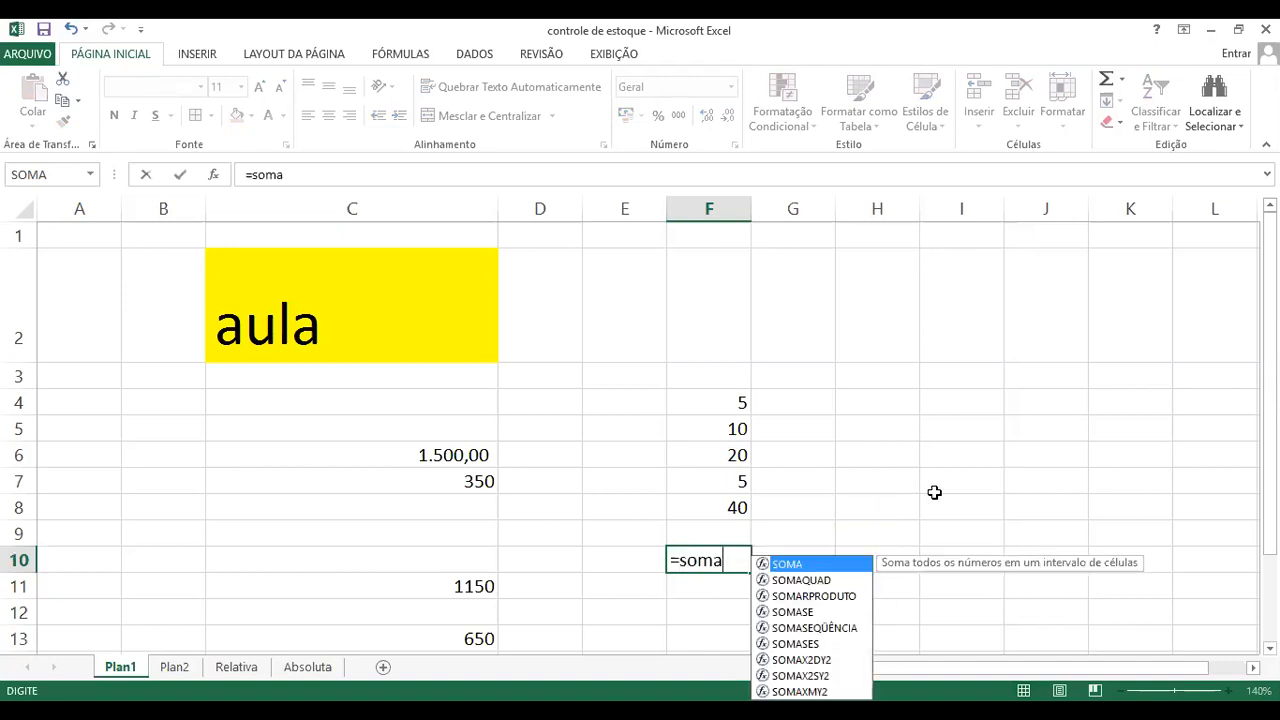
pyautogui.write('9')
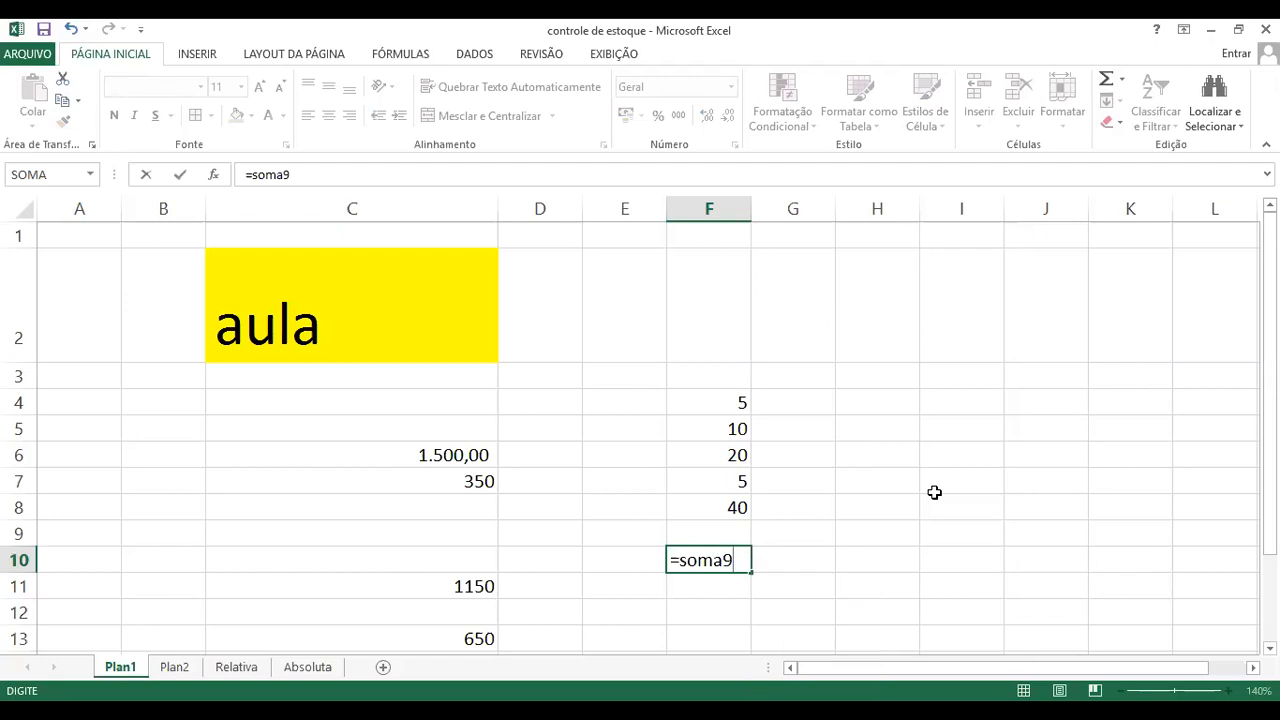
pyautogui.press('BackSpace')
pyautogui.write('(')
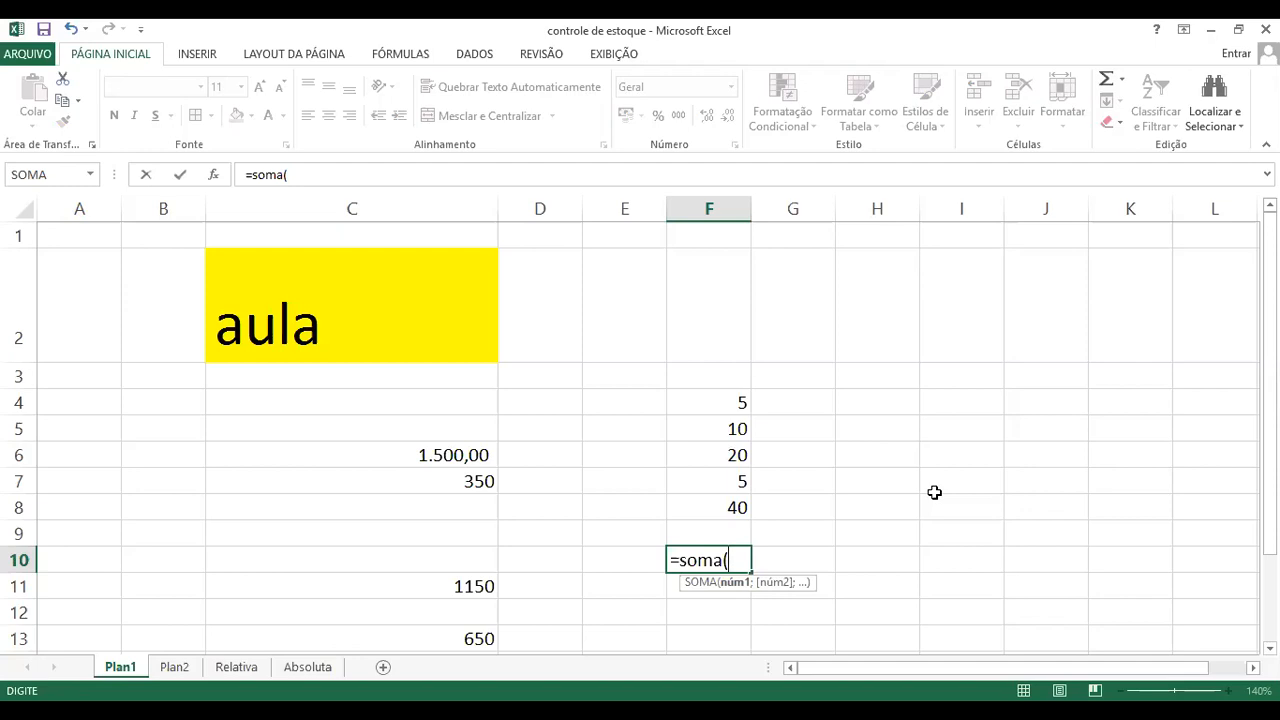
pyautogui.click(730, 402)
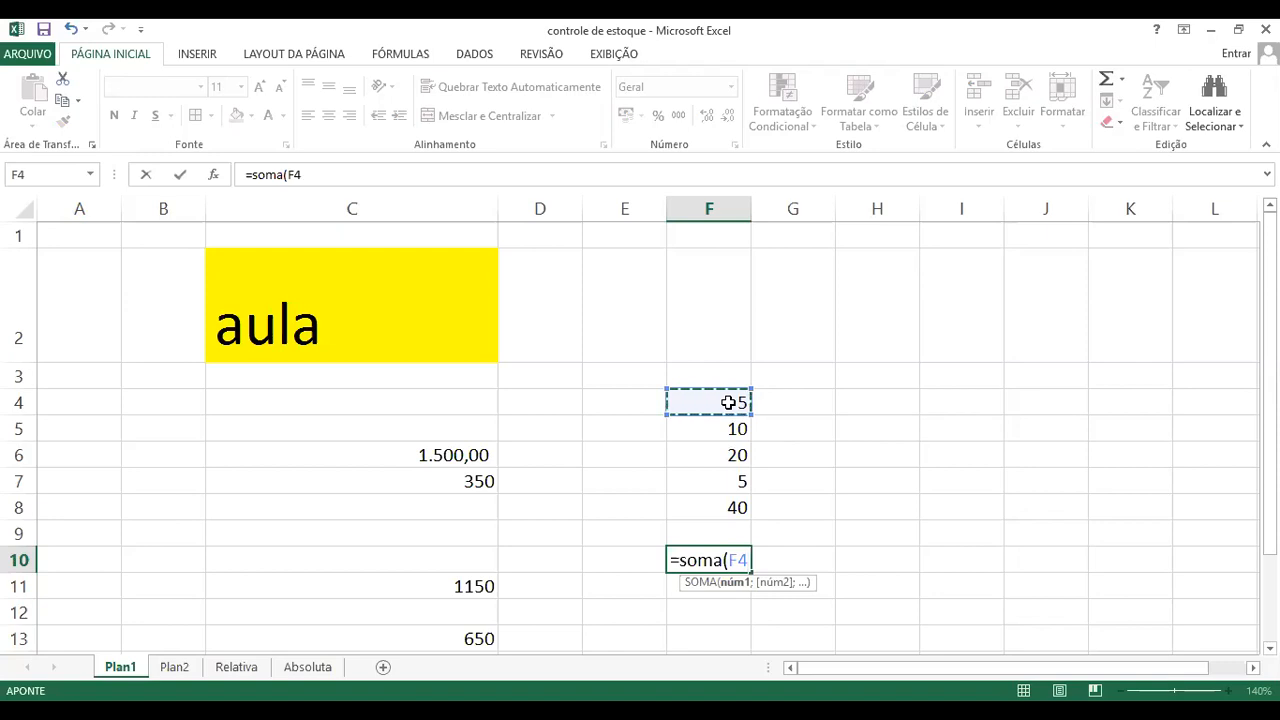
pyautogui.moveTo(729, 402); pyautogui.dragTo(723, 472)
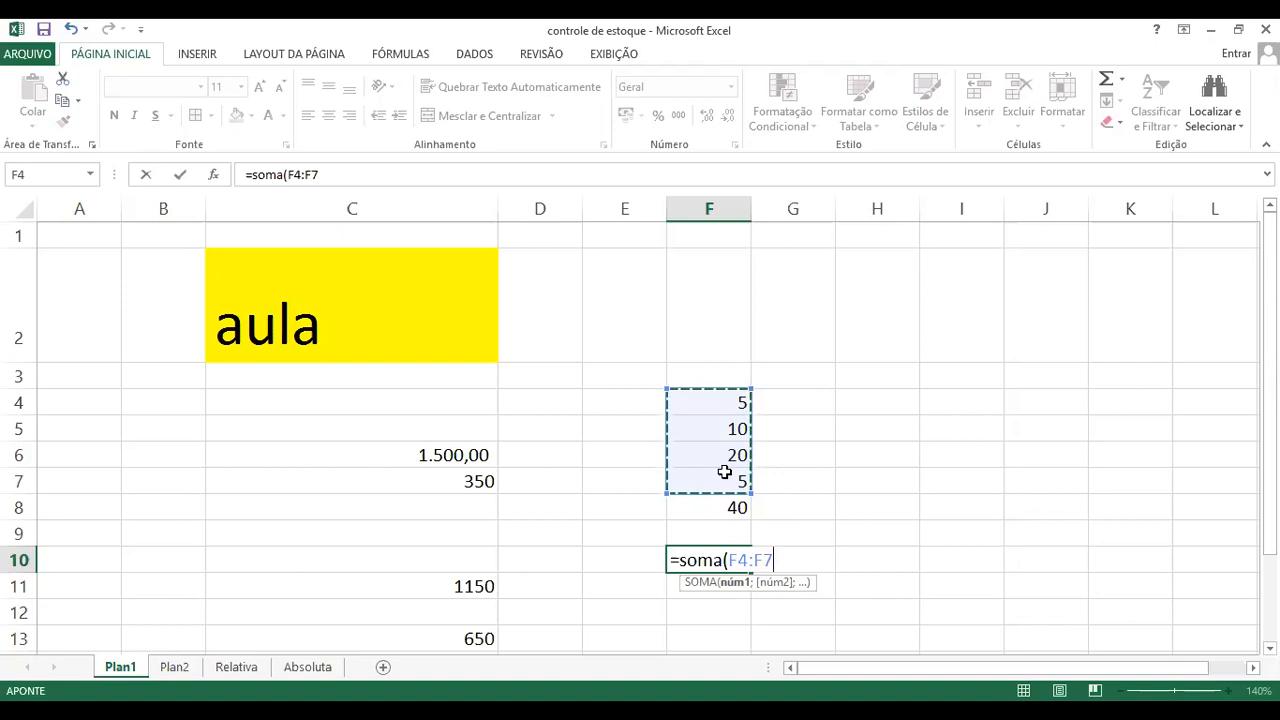
pyautogui.write(')')
pyautogui.press('Return')
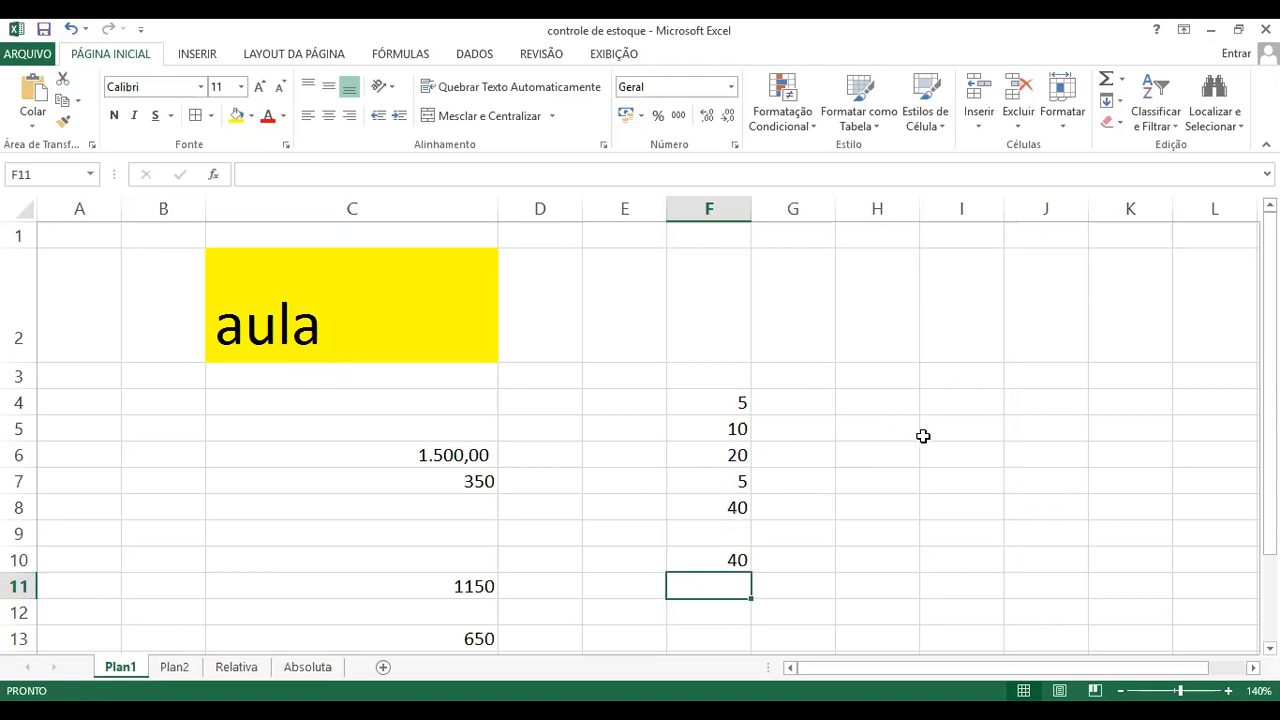
# Step: Add a new worksheet and enter the numbers 10, 8, 9 and 20 in cells C1 to C4
pyautogui.click(383, 667)
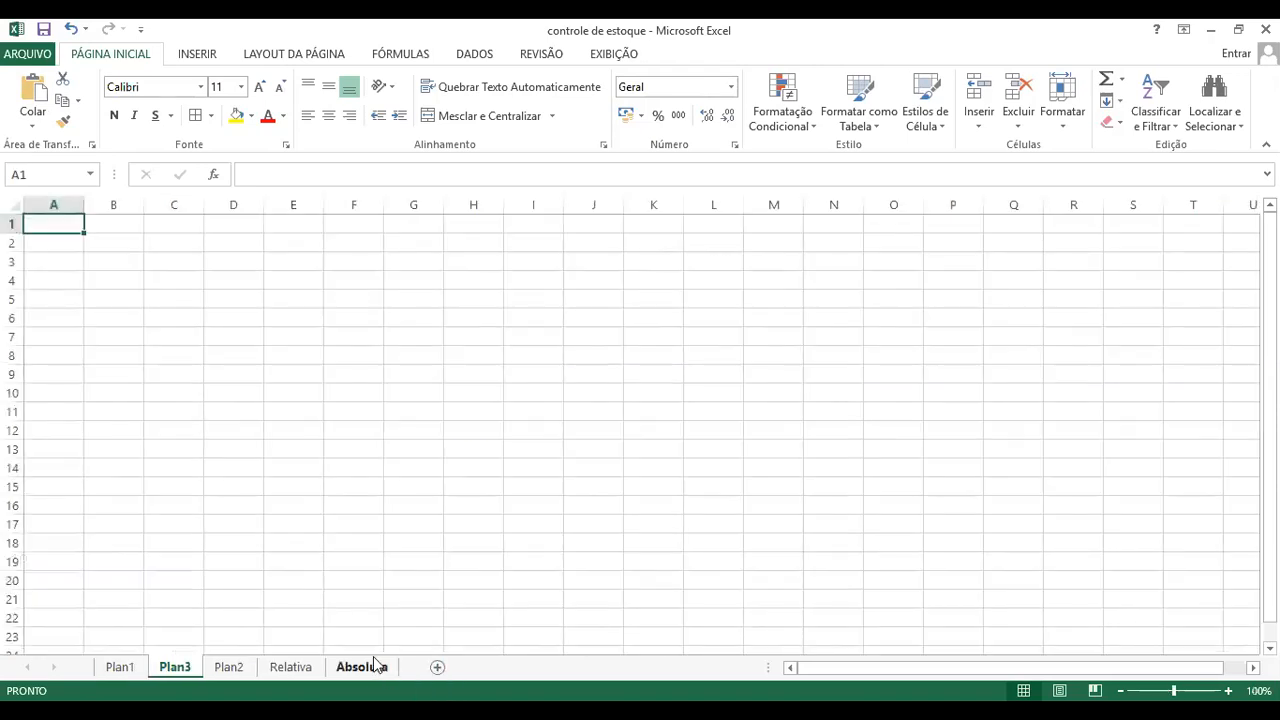
pyautogui.click(184, 227)
pyautogui.write('10')
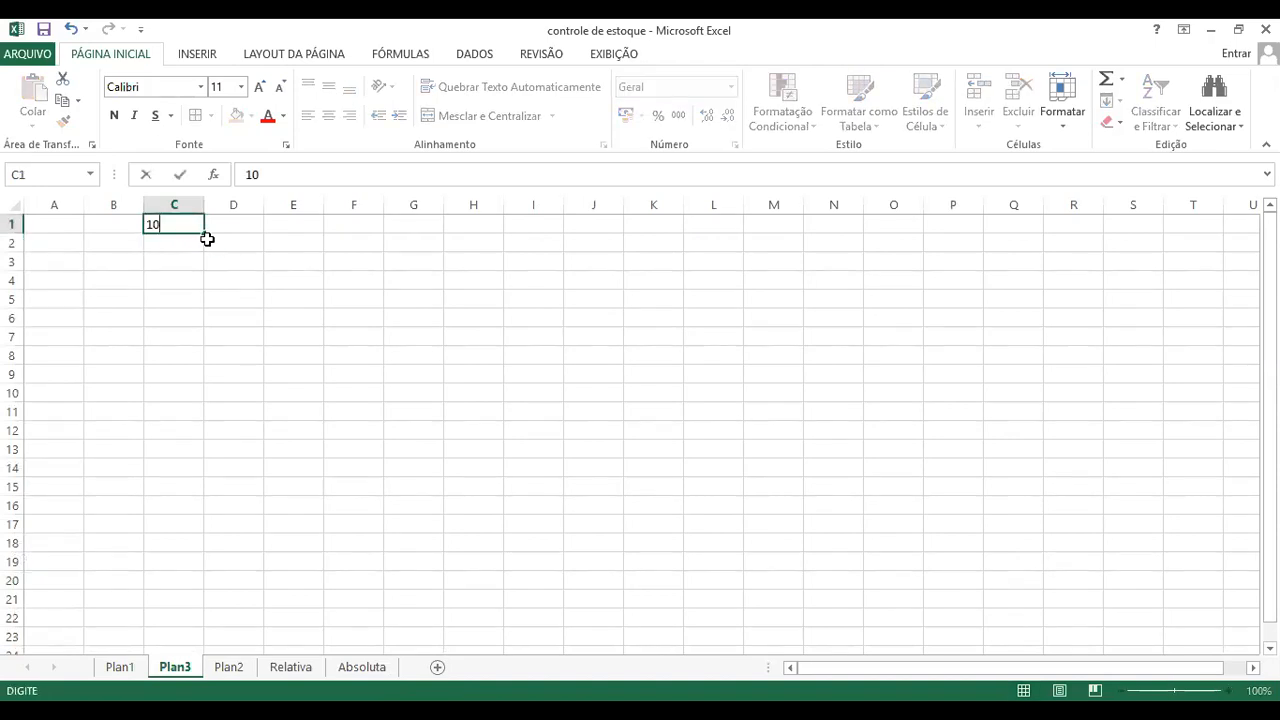
pyautogui.press('Return')
pyautogui.write('8')
pyautogui.press('Return')
pyautogui.write('9')
pyautogui.press('Return')
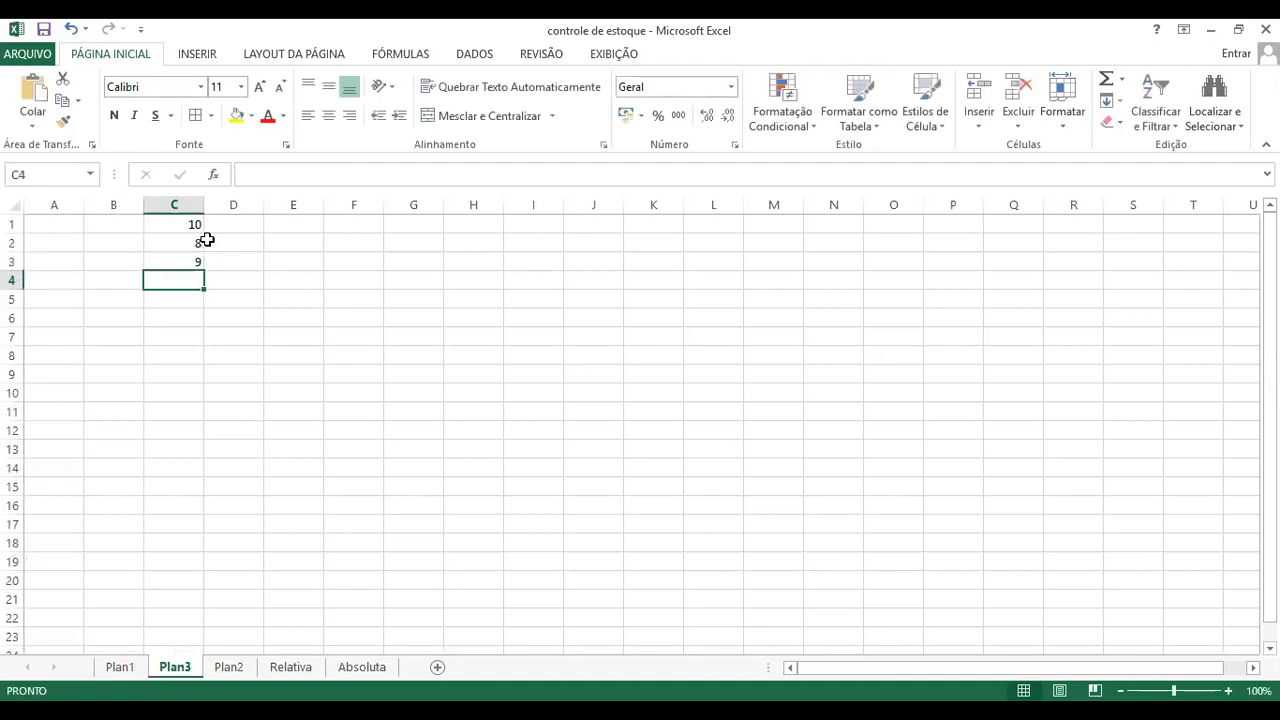
pyautogui.write('20')
pyautogui.press('Left')
pyautogui.write('30231918')
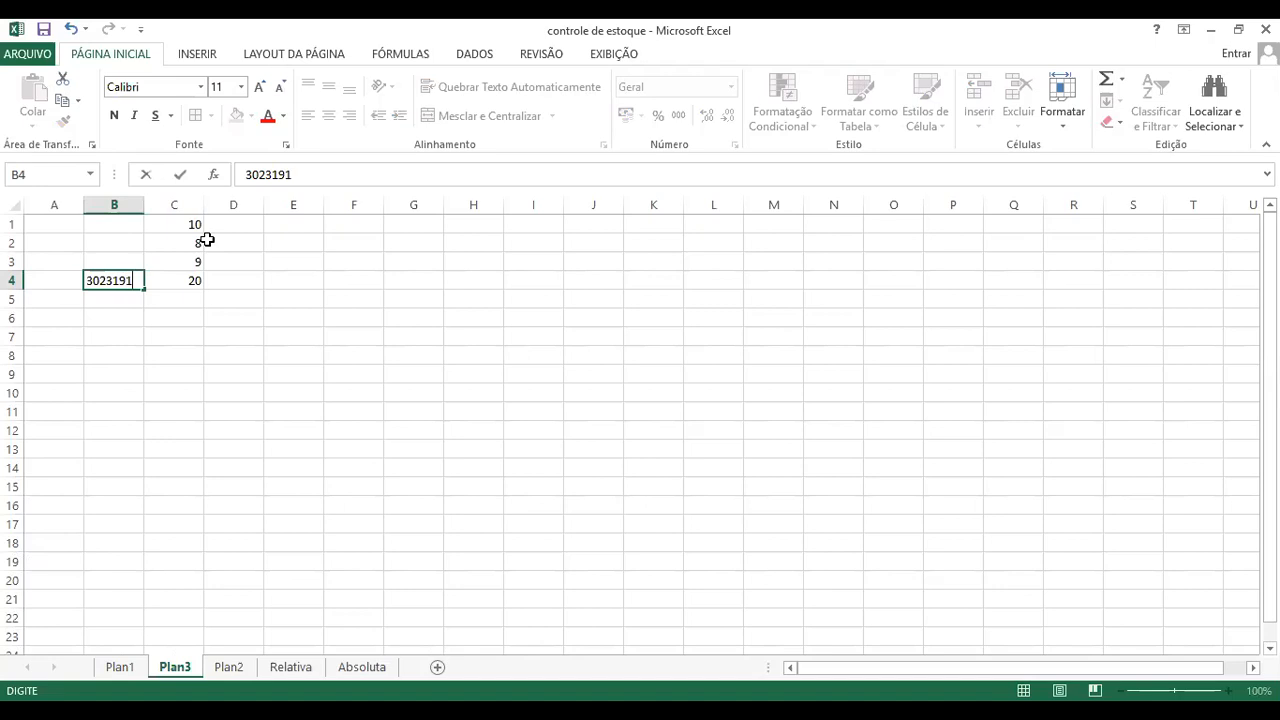
pyautogui.press('Escape')
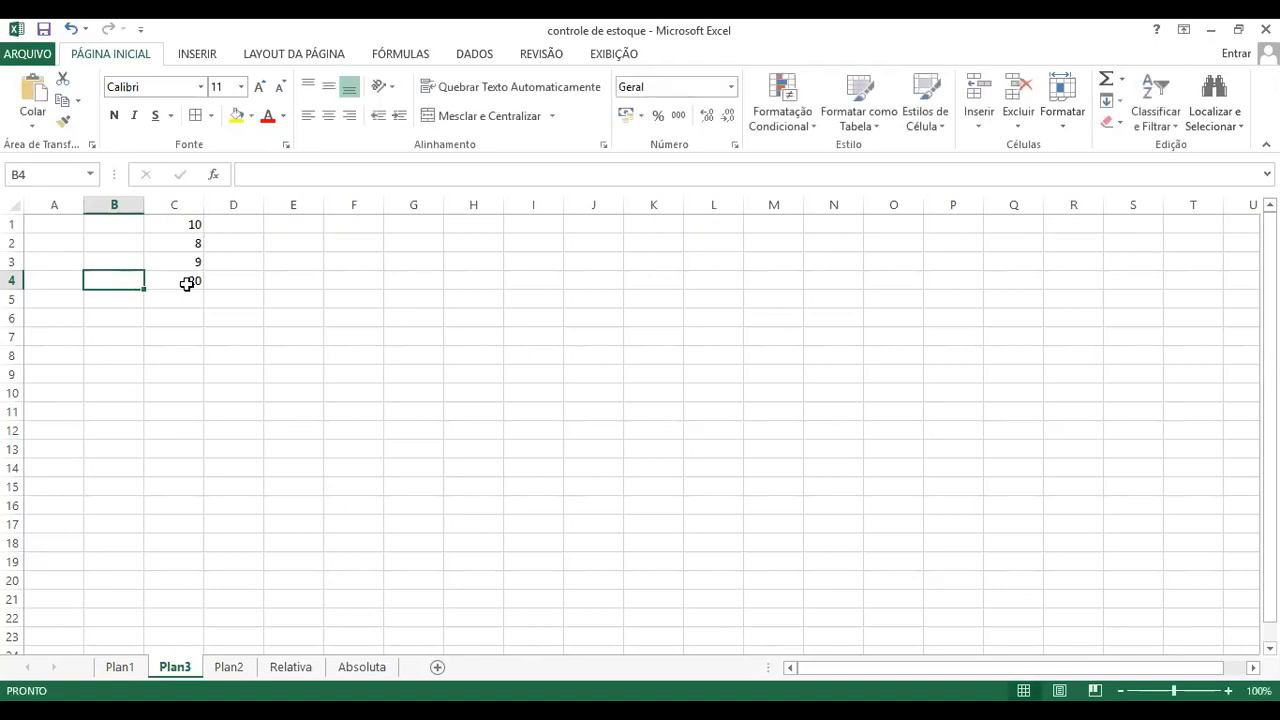
# Step: Continue the number list in column C with 19, 23, 41 and 90 in cells C5 to C8
pyautogui.click(188, 282)
pyautogui.click(196, 302)
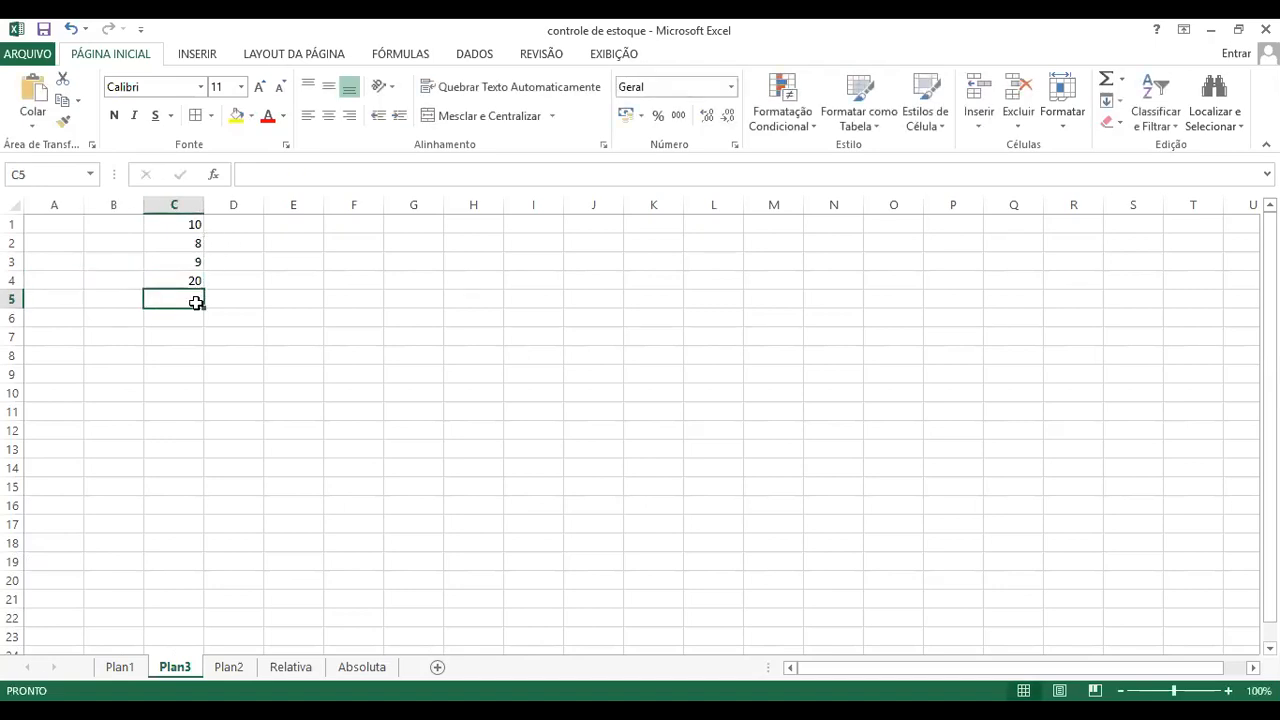
pyautogui.write('1923')
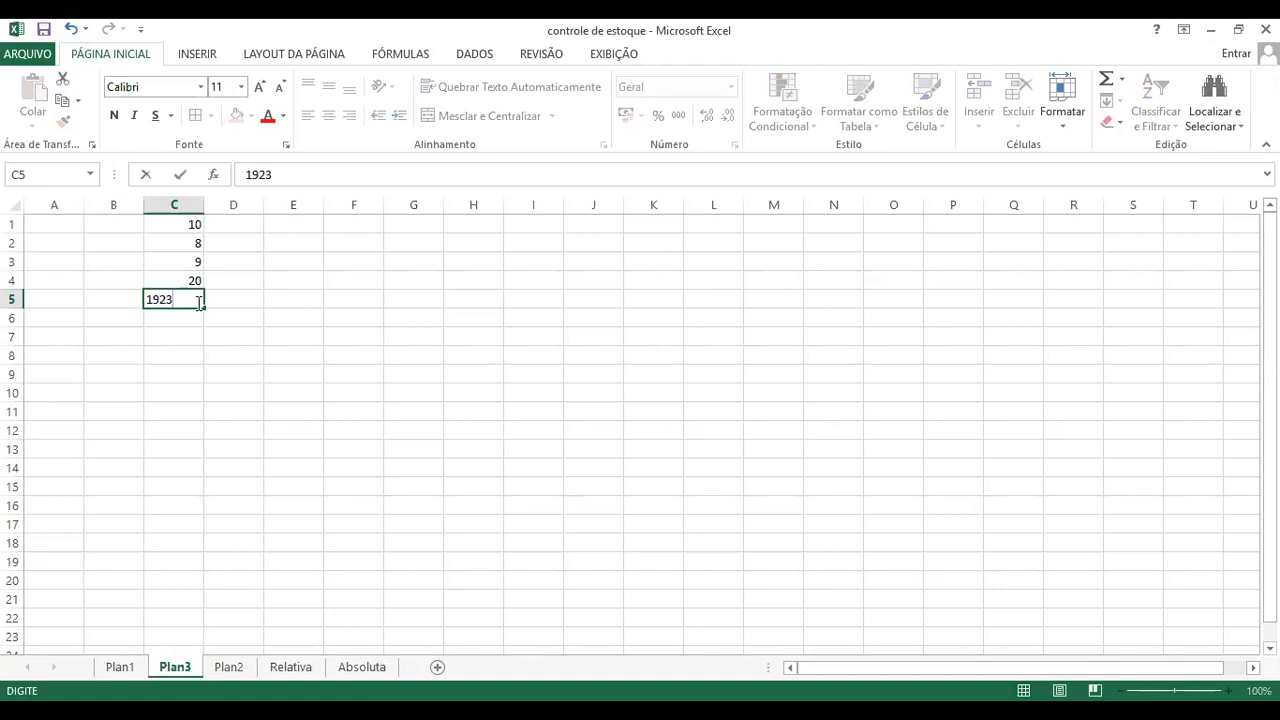
pyautogui.press('BackSpace')
pyautogui.press('BackSpace')
pyautogui.press('Return')
pyautogui.write('23')
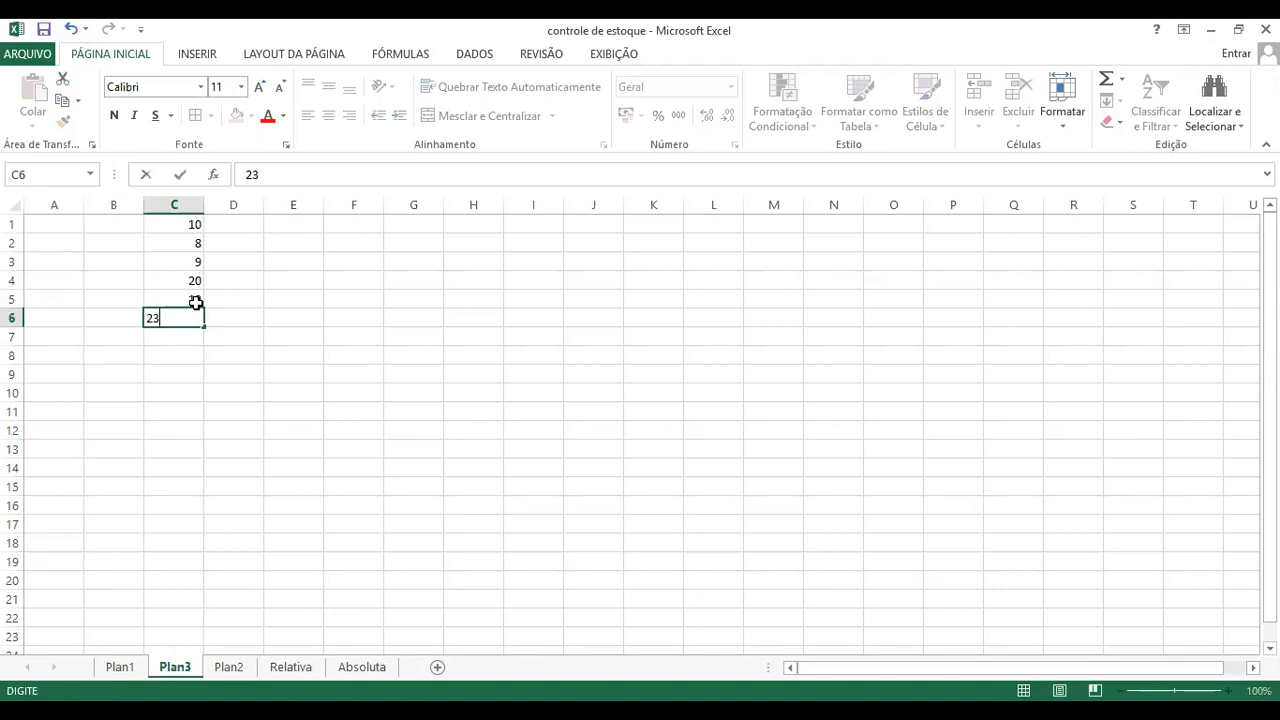
pyautogui.press('Return')
pyautogui.write('3')
pyautogui.press('BackSpace')
pyautogui.write('41')
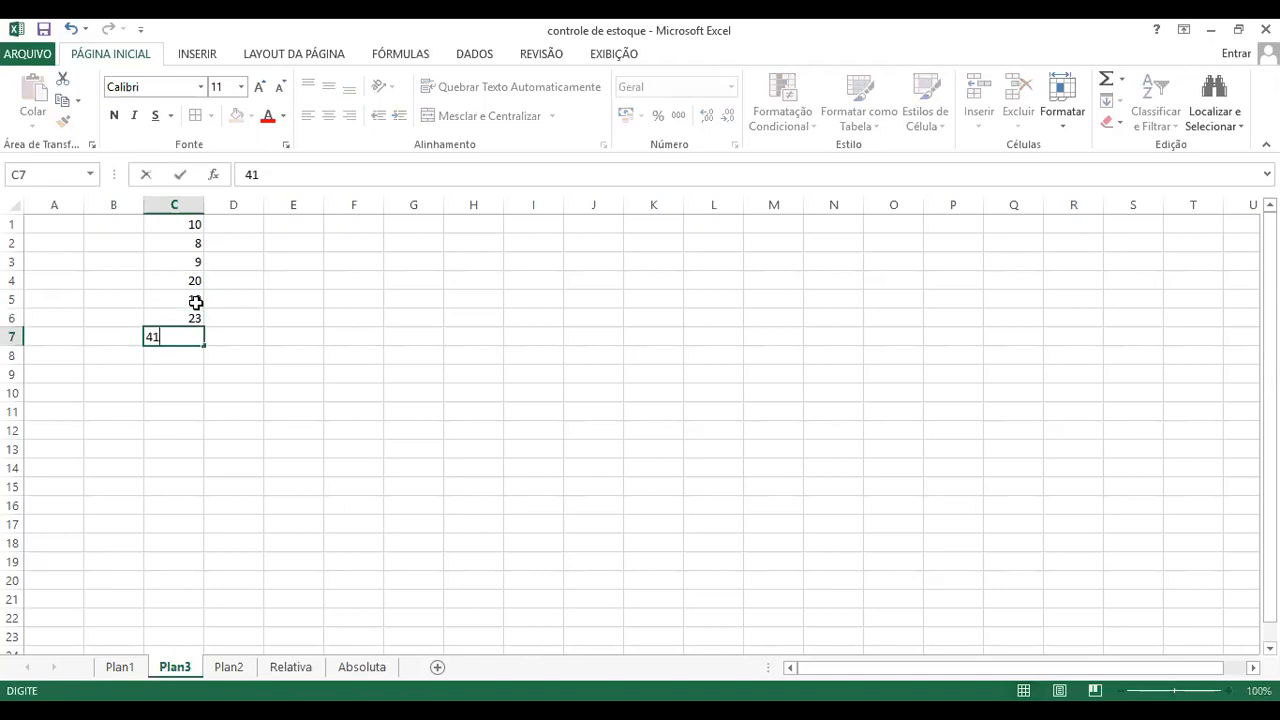
pyautogui.press('Return')
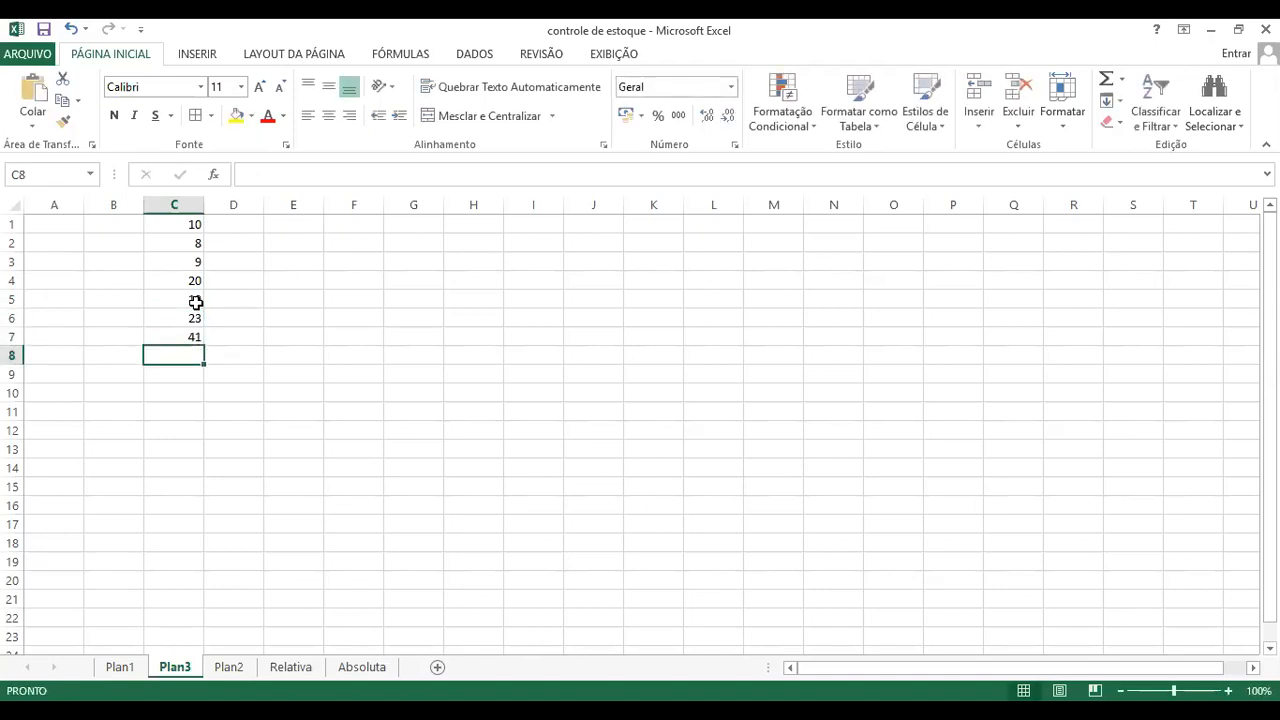
pyautogui.write('990')
pyautogui.press('BackSpace')
pyautogui.press('BackSpace')
pyautogui.write('0')
pyautogui.press('Return')
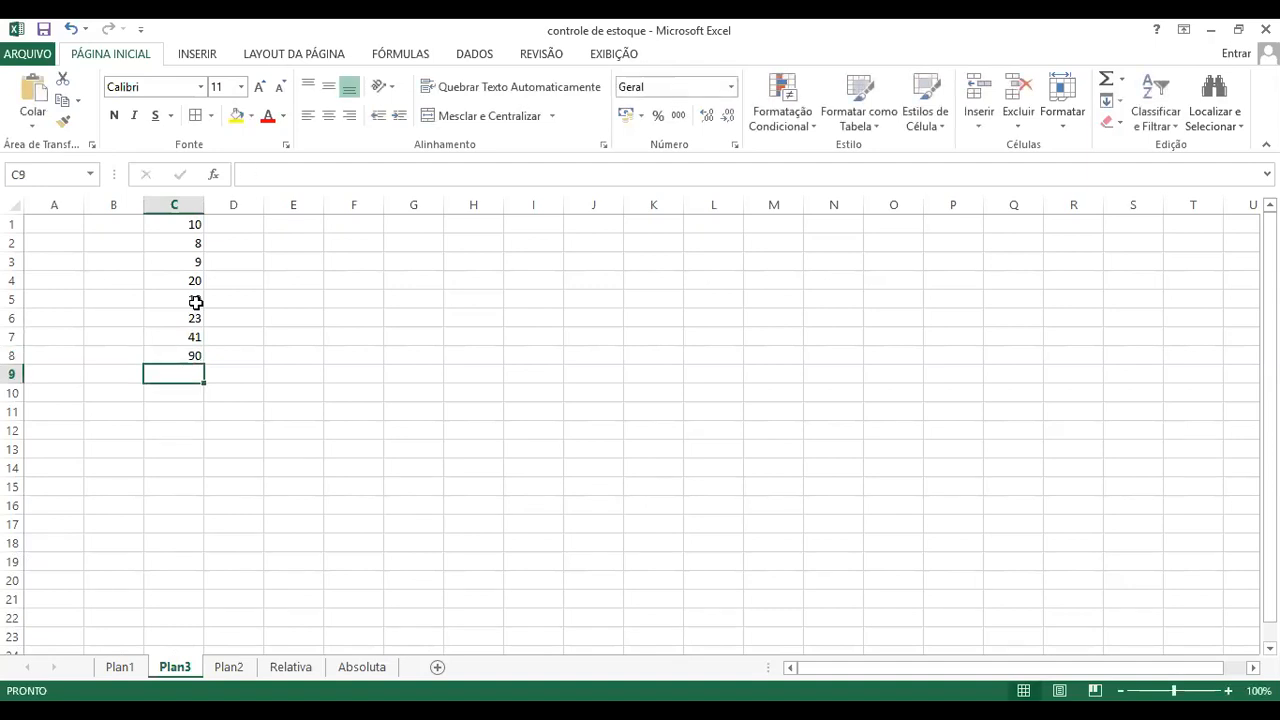
# Step: Fill cells C9 to C21 with 5, 4, 78, 9, 9, 9, 9, 4, 3, 2, 3, 3 and 4
pyautogui.write('5')
pyautogui.press('Return')
pyautogui.write('4')
pyautogui.press('Return')
pyautogui.write('78')
pyautogui.press('Return')
pyautogui.write('9')
pyautogui.press('Return')
pyautogui.write('9')
pyautogui.press('Return')
pyautogui.write('9')
pyautogui.press('Return')
pyautogui.write('9')
pyautogui.press('Return')
pyautogui.write('4')
pyautogui.press('Return')
pyautogui.write('3')
pyautogui.press('Return')
pyautogui.write('2')
pyautogui.press('Return')
pyautogui.write('3')
pyautogui.press('Return')
pyautogui.write('3')
pyautogui.press('Return')
pyautogui.write('4')
pyautogui.press('Return')
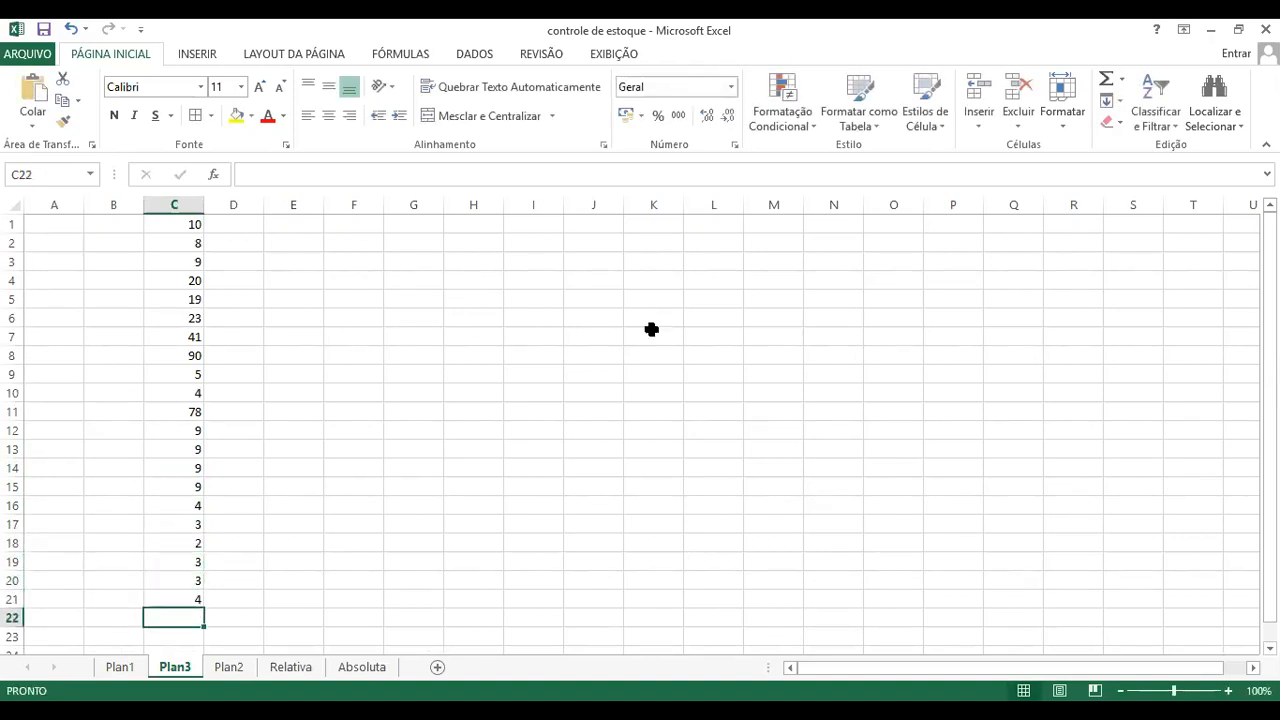
pyautogui.scroll(-8, 603, 422)
pyautogui.scroll(-20, 597, 428)
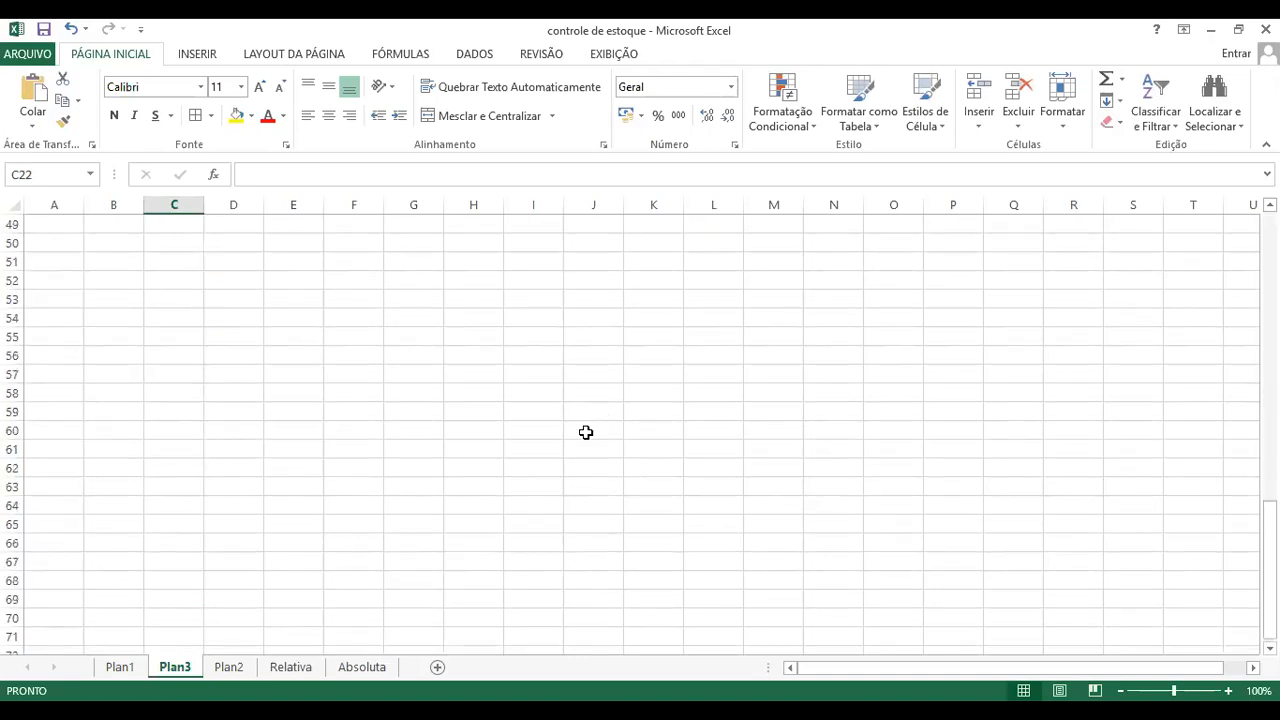
pyautogui.scroll(-6, 540, 439)
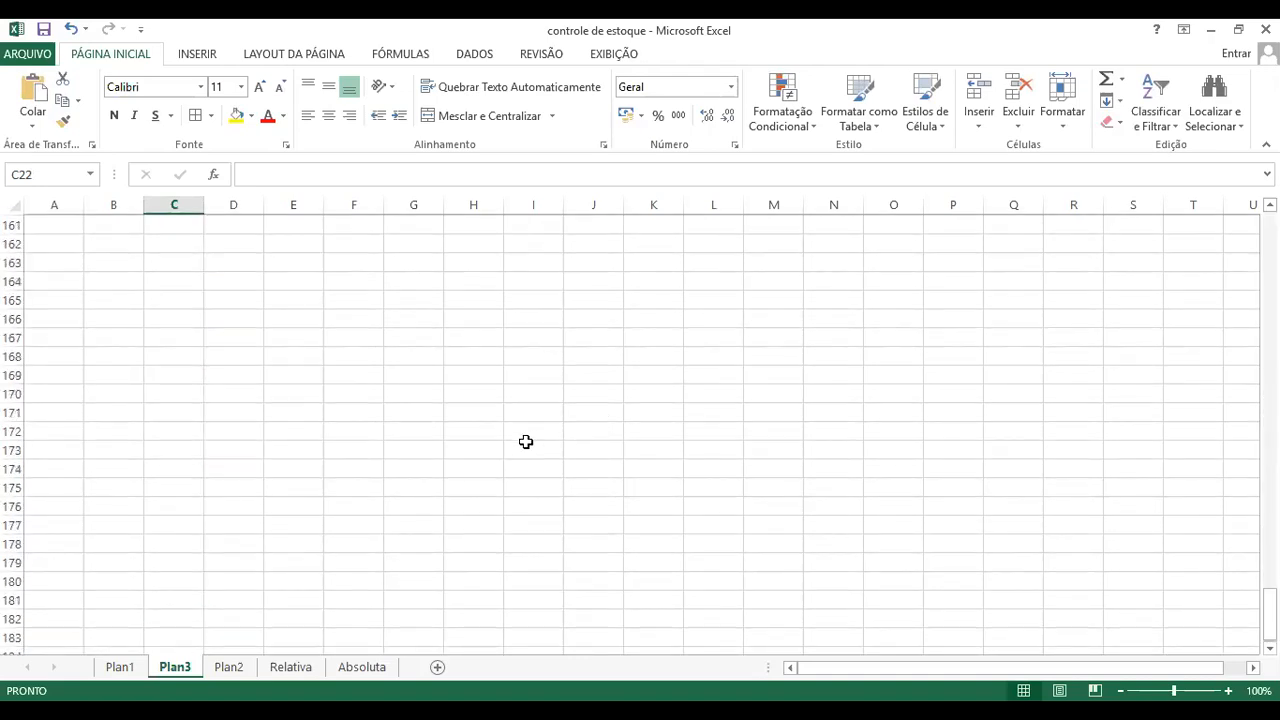
pyautogui.scroll(20, 62, 375)
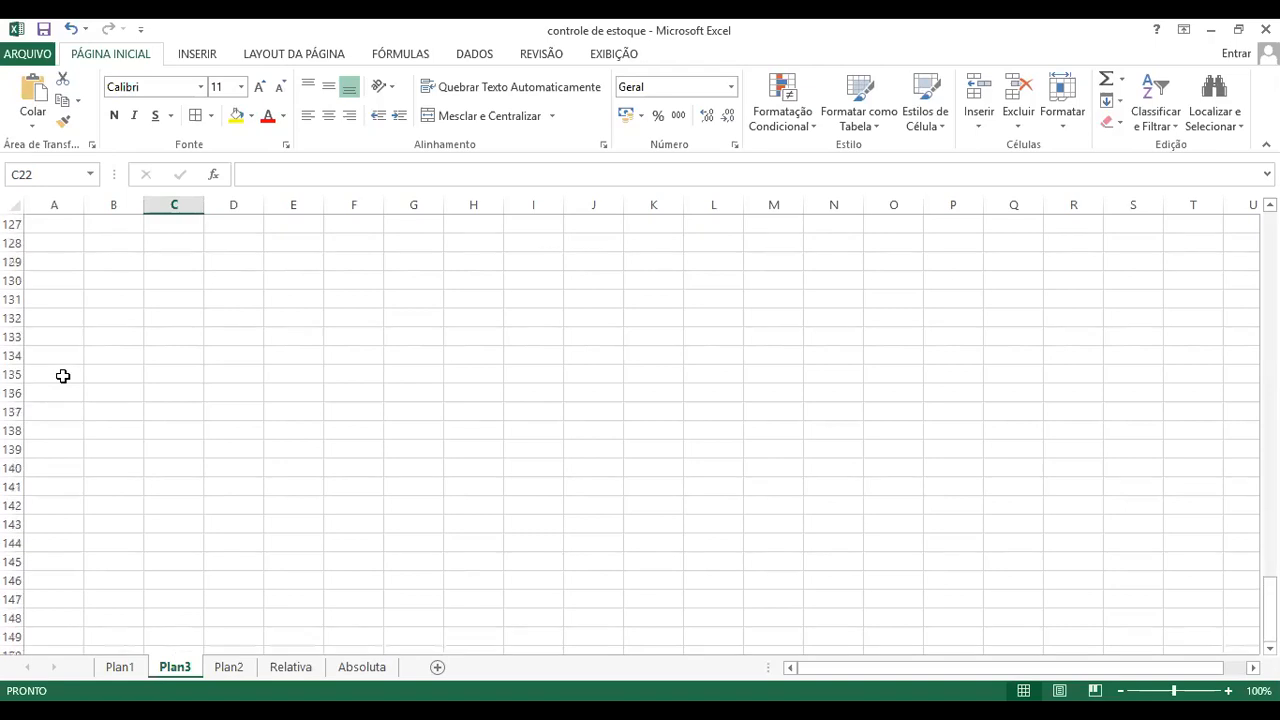
pyautogui.scroll(10, 797, 494)
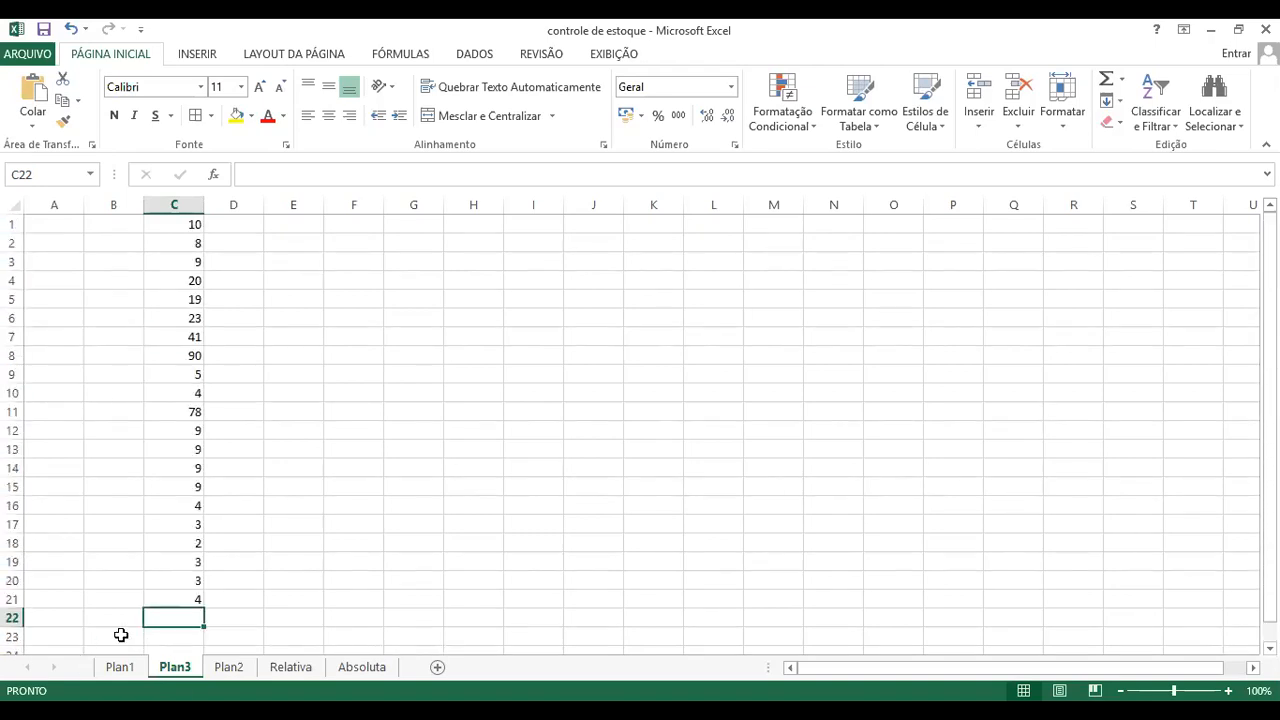
# Step: Enter the label Total in cell B22, just below the number list
pyautogui.click(457, 540)
pyautogui.click(167, 620)
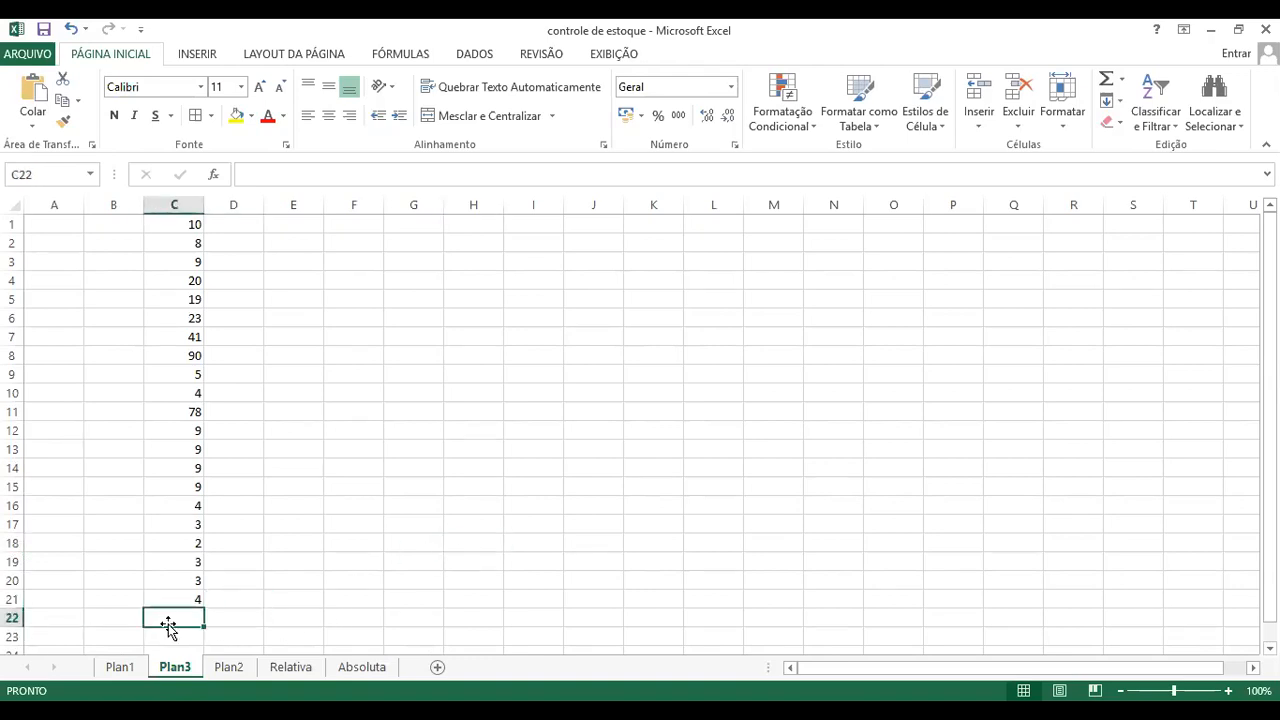
pyautogui.click(94, 618)
pyautogui.write('T')
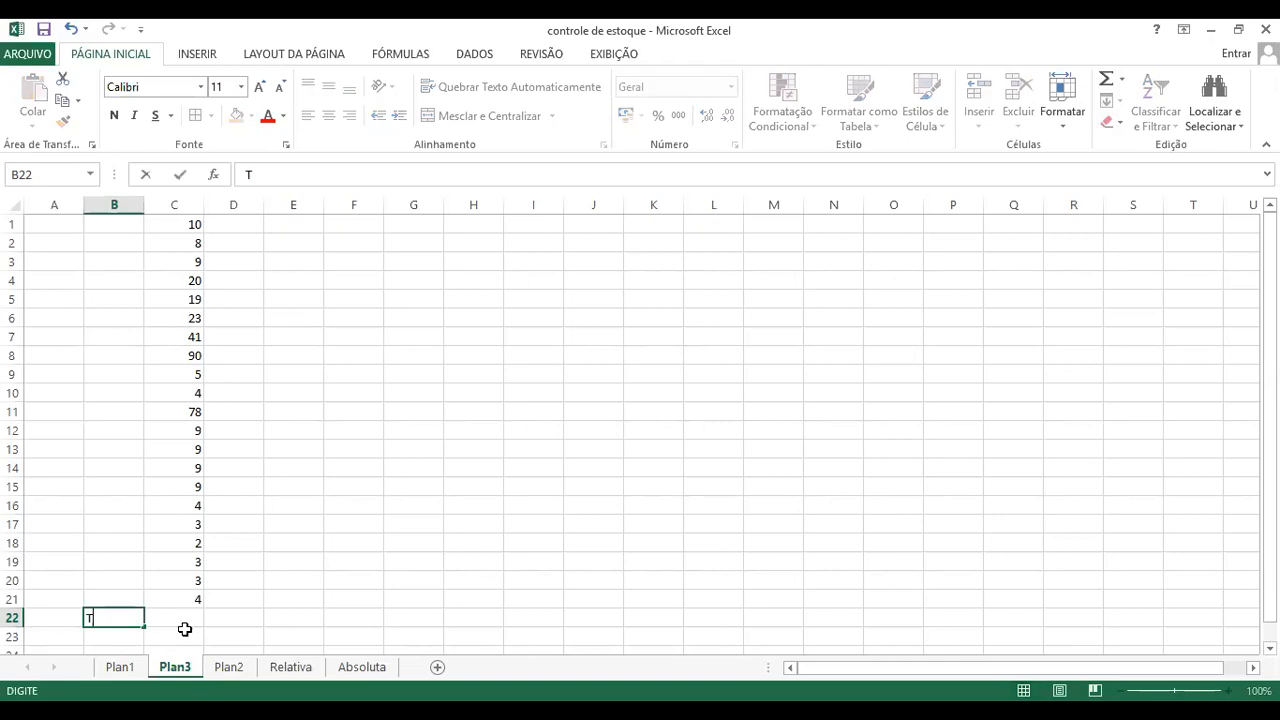
pyautogui.press('BackSpace')
pyautogui.write('3')
pyautogui.press('BackSpace')
pyautogui.write('Total')
pyautogui.press('Return')
# Step: Build the formula =C1+C2+C3+C4+C5+C6+C7+C8+C9 in cell C22 by picking each cell on the sheet
pyautogui.click(182, 624)
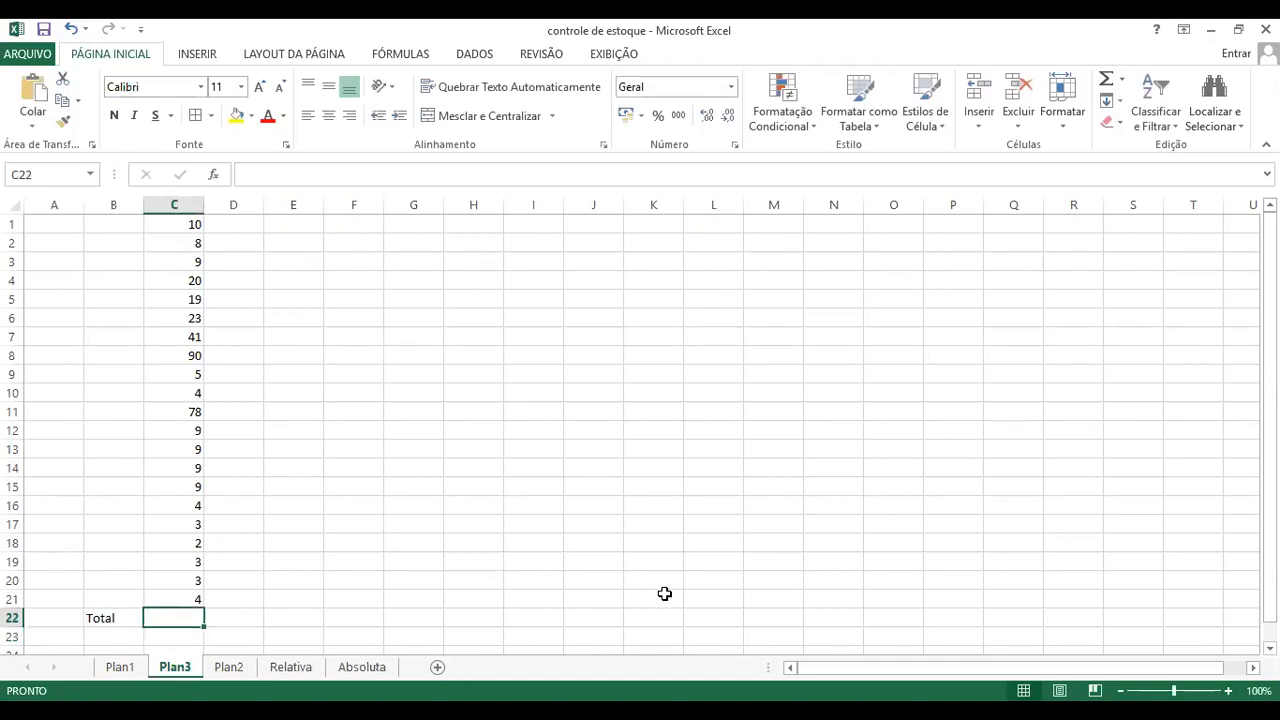
pyautogui.write('=')
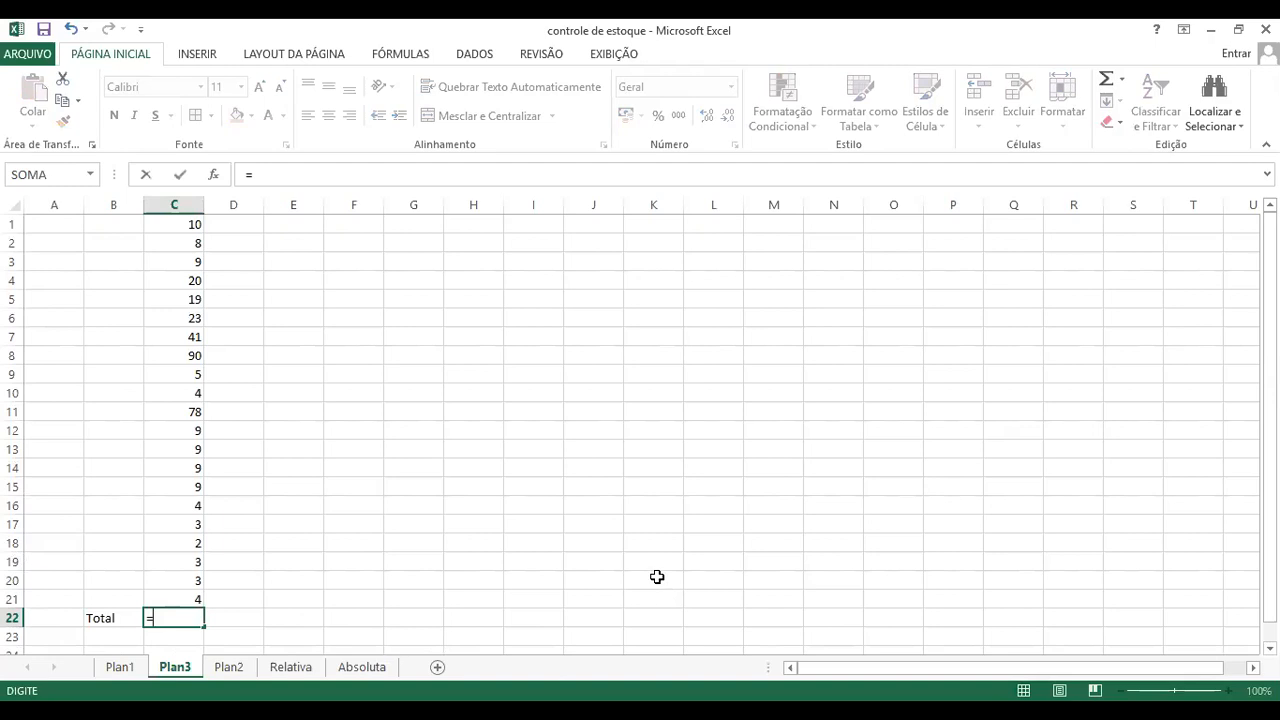
pyautogui.click(178, 226)
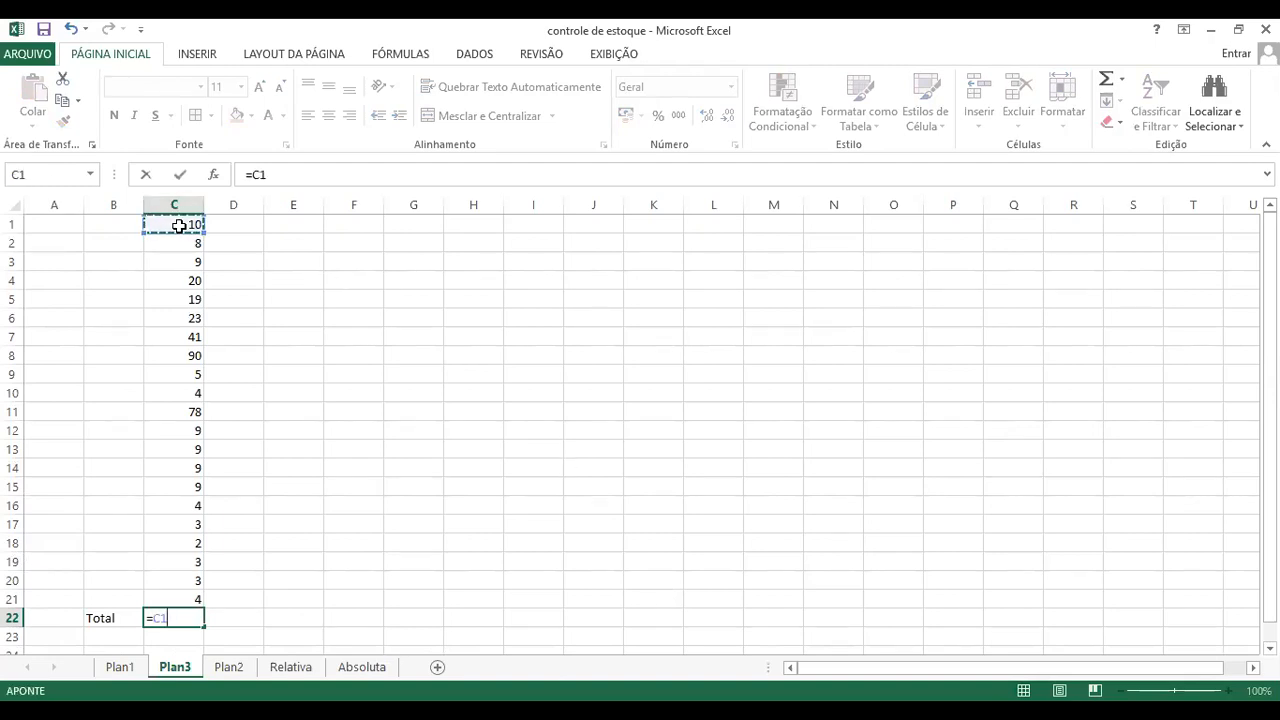
pyautogui.write('+')
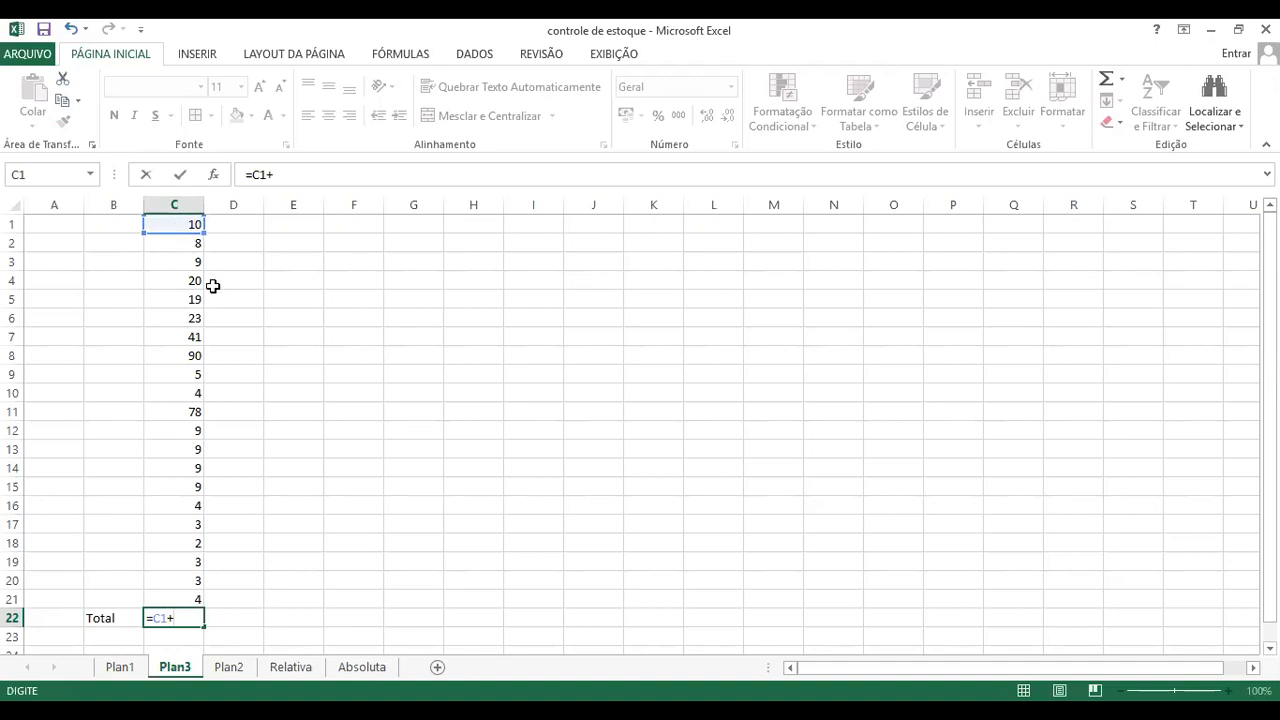
pyautogui.click(184, 242)
pyautogui.write('+')
pyautogui.click(183, 263)
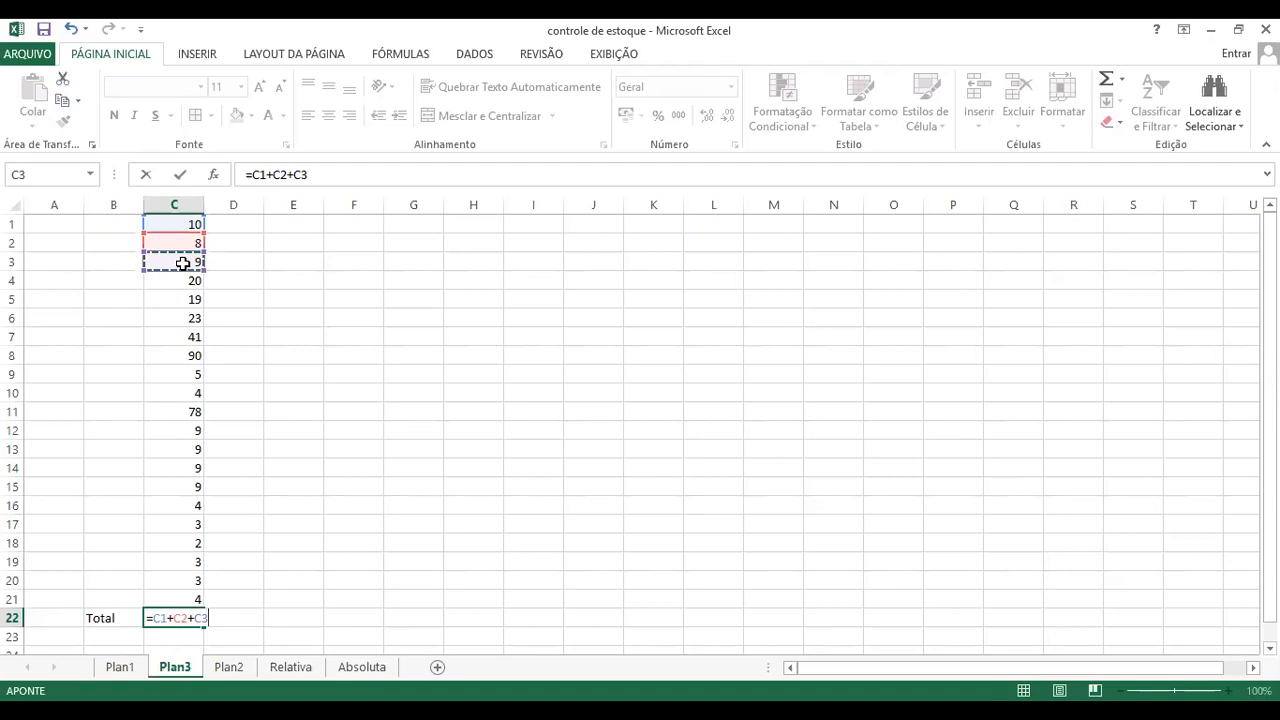
pyautogui.write('+')
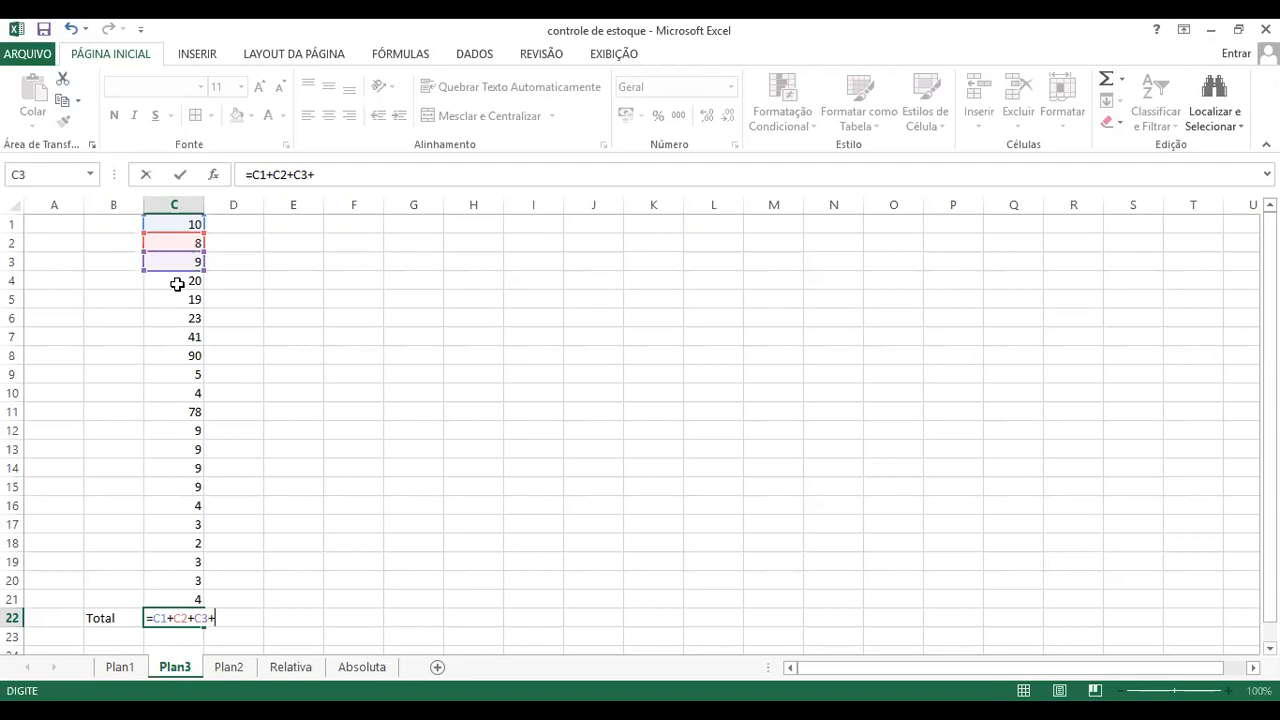
pyautogui.click(177, 285)
pyautogui.write('+')
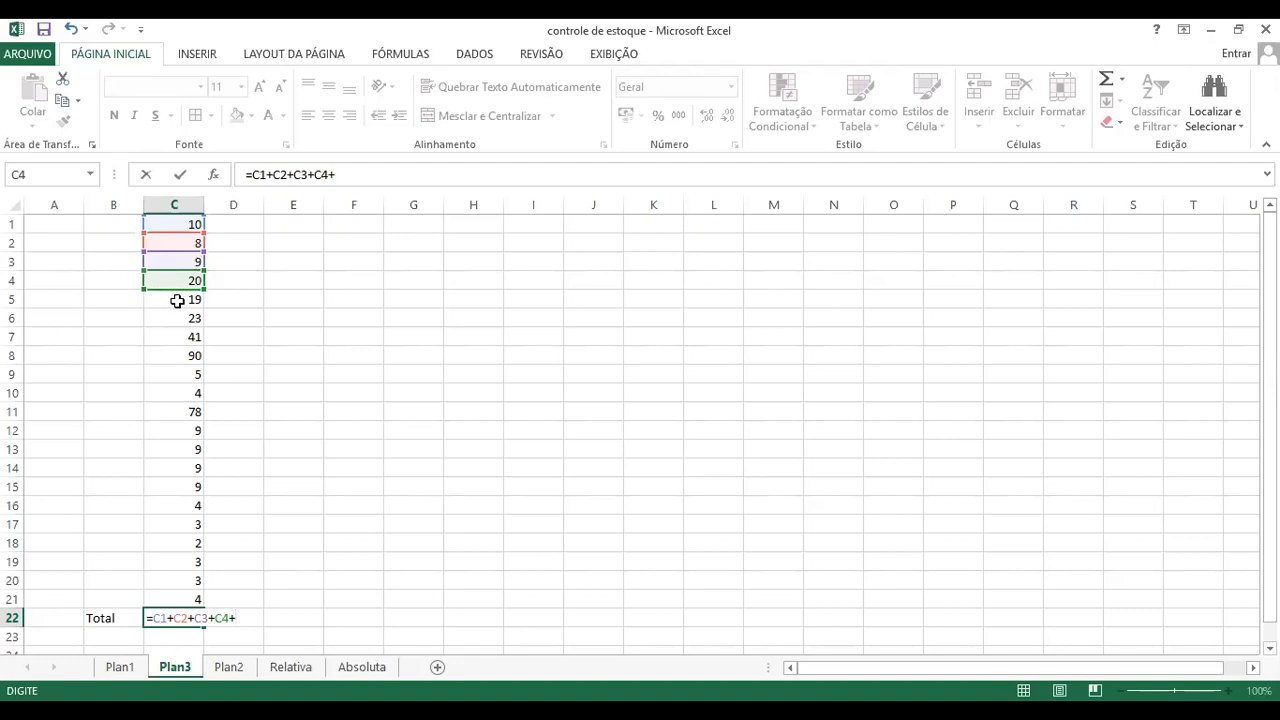
pyautogui.click(177, 301)
pyautogui.write('+')
pyautogui.click(186, 319)
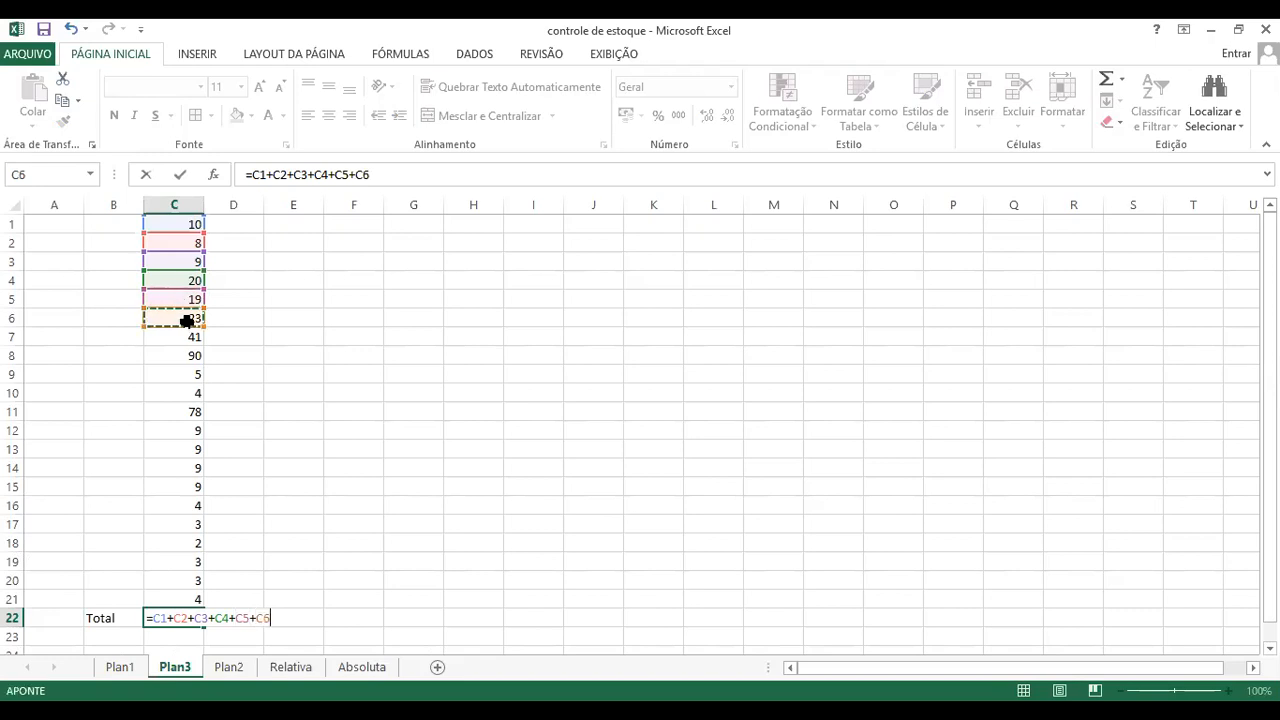
pyautogui.write('+')
pyautogui.click(186, 337)
pyautogui.write('+')
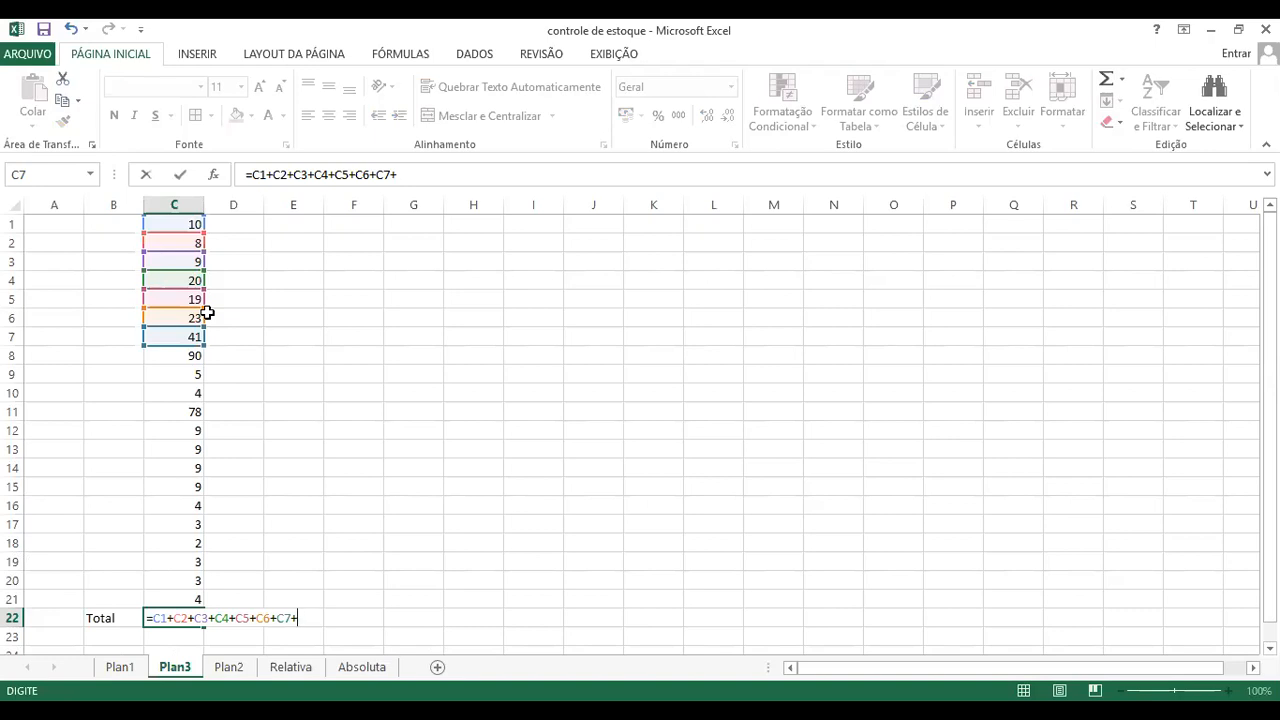
pyautogui.click(190, 358)
pyautogui.write('+')
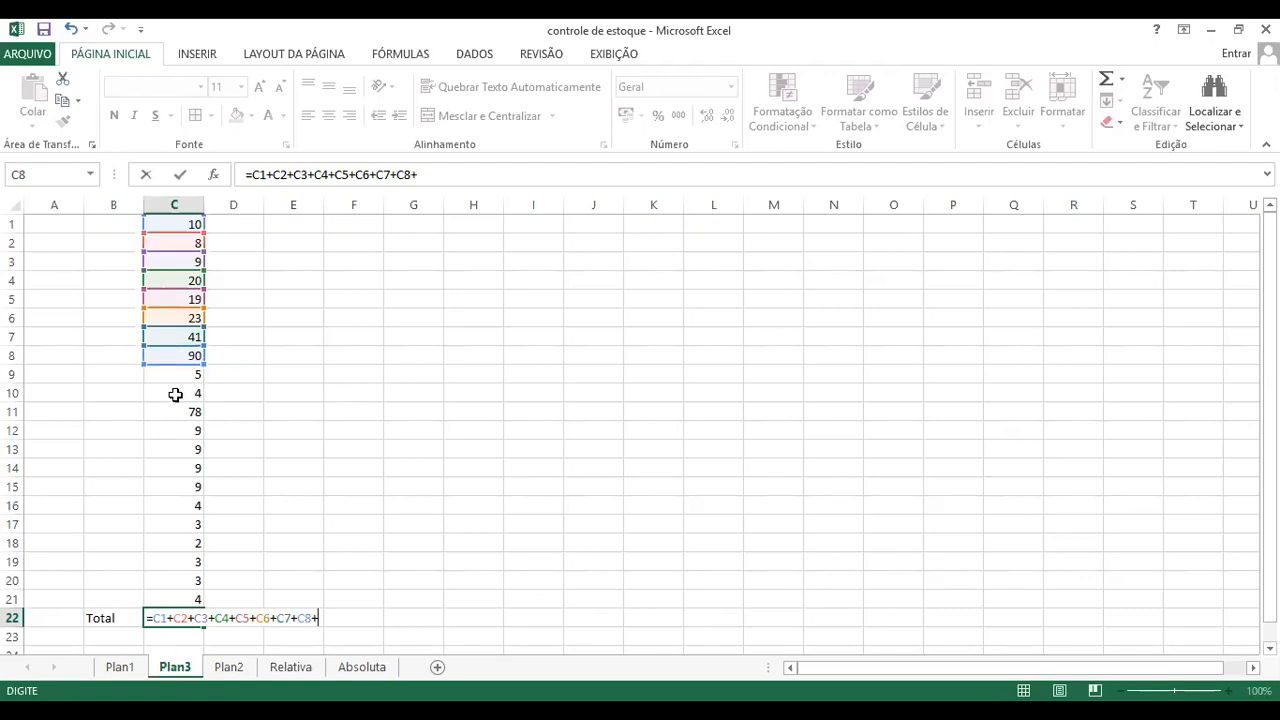
pyautogui.click(180, 375)
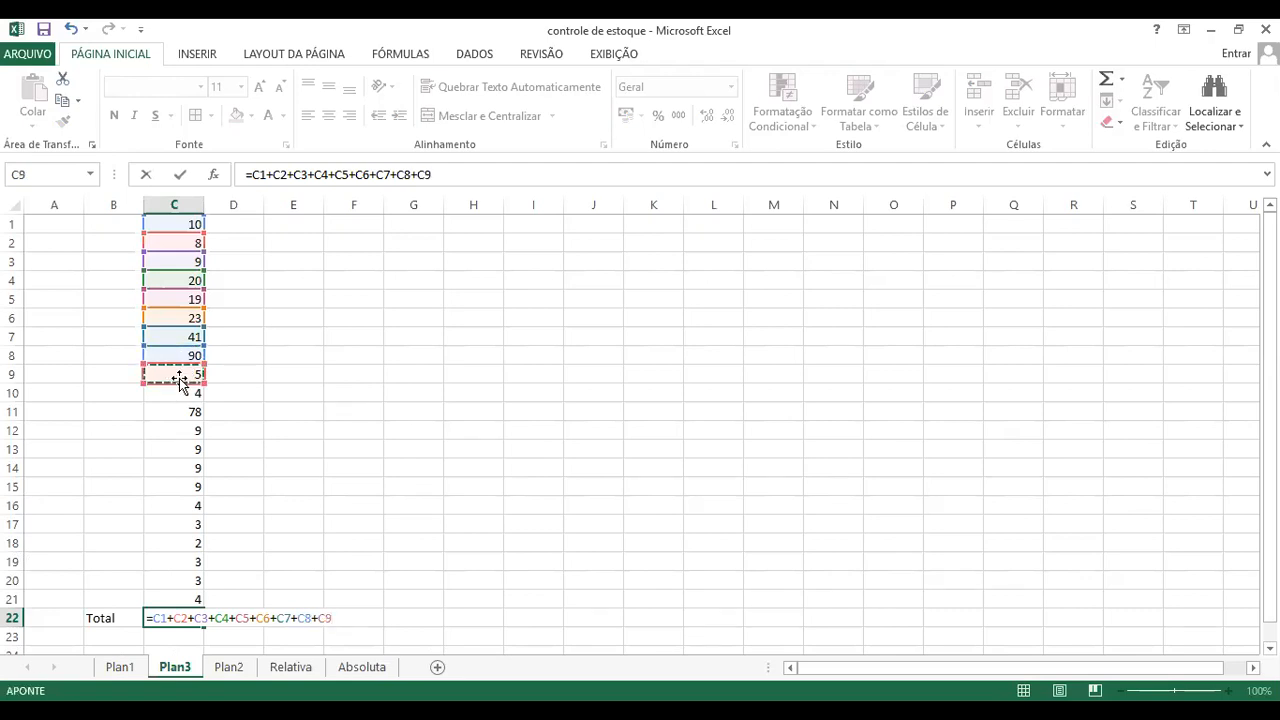
pyautogui.write('+')
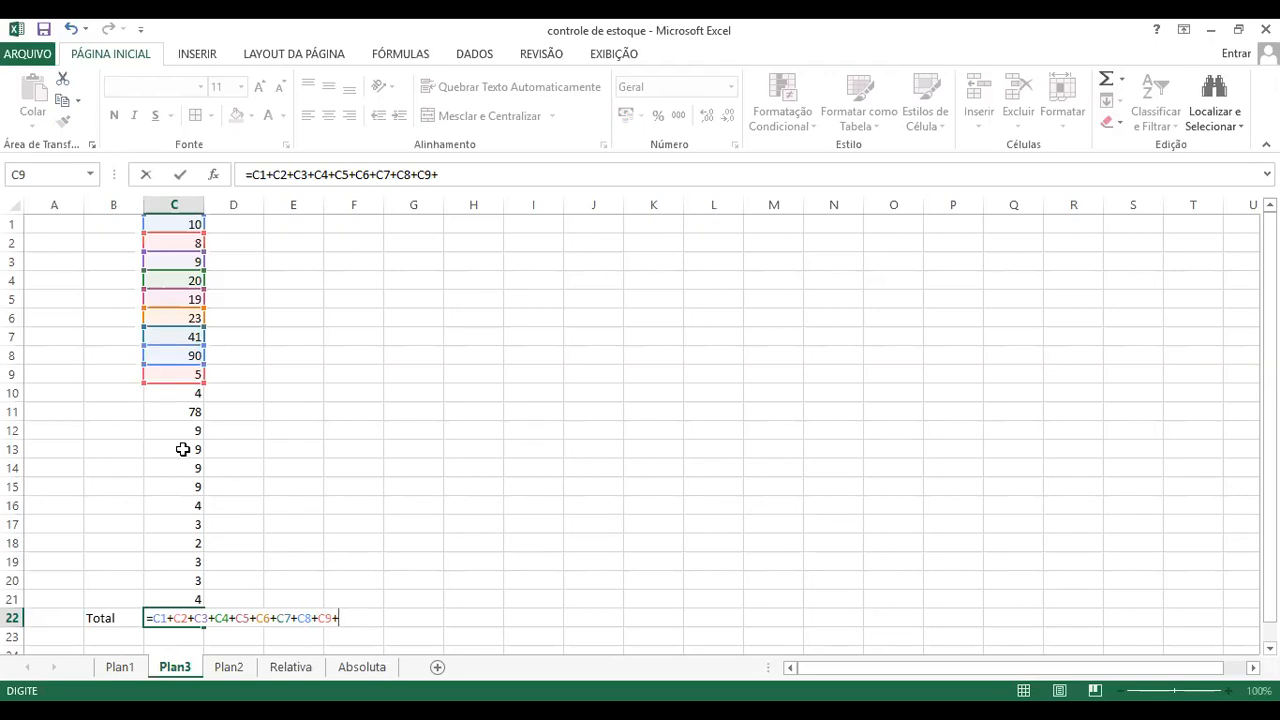
pyautogui.press('BackSpace')
pyautogui.press('Return')
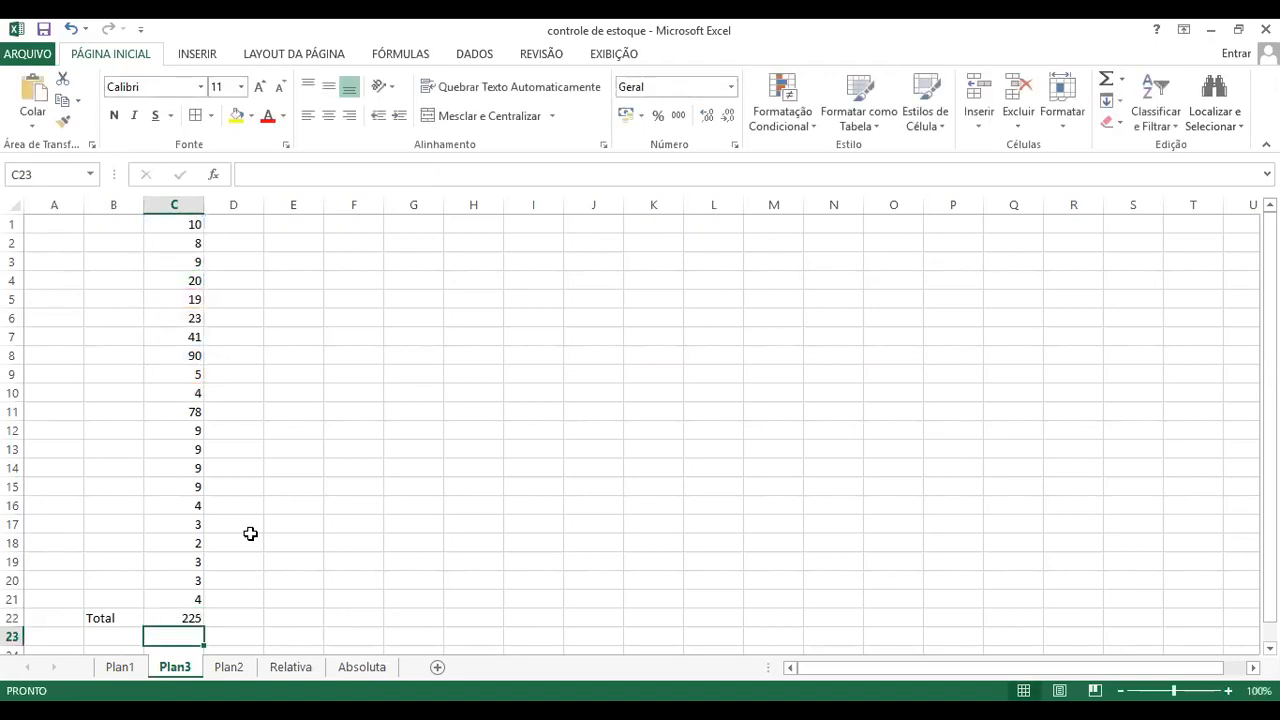
# Step: Enter a second Total label in cell B23, directly under the existing one
pyautogui.click(110, 637)
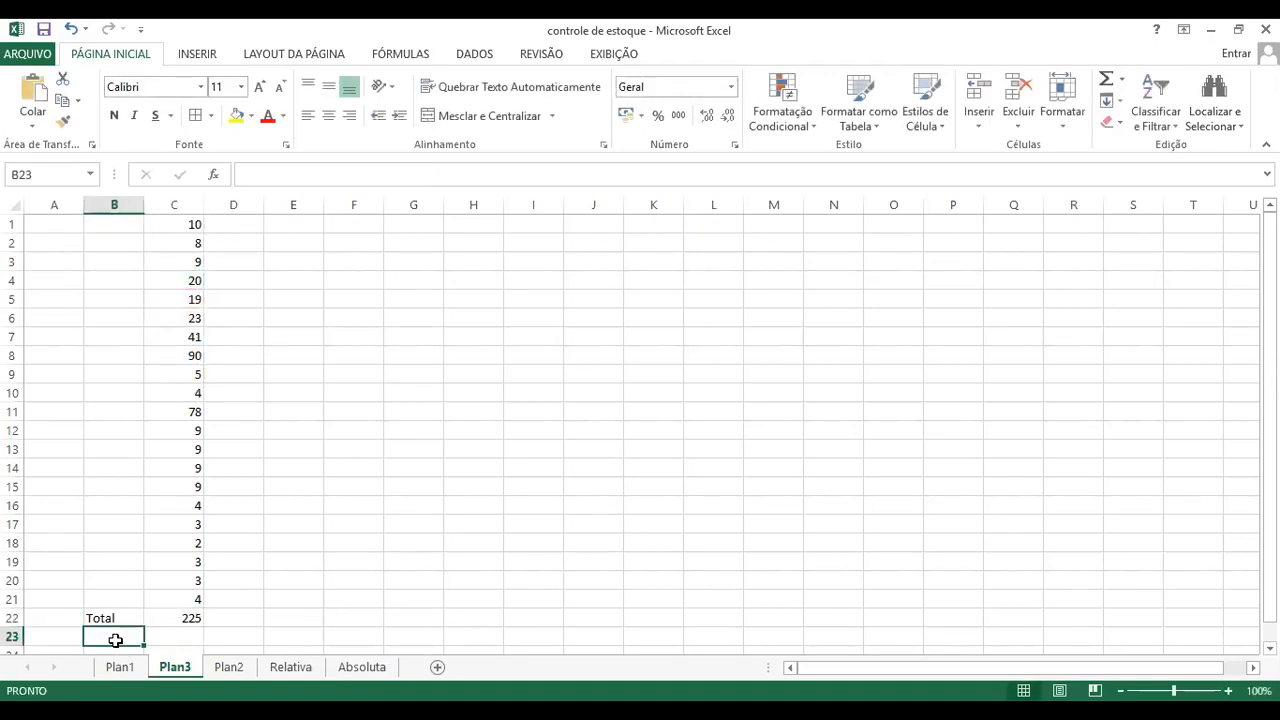
pyautogui.write('Total')
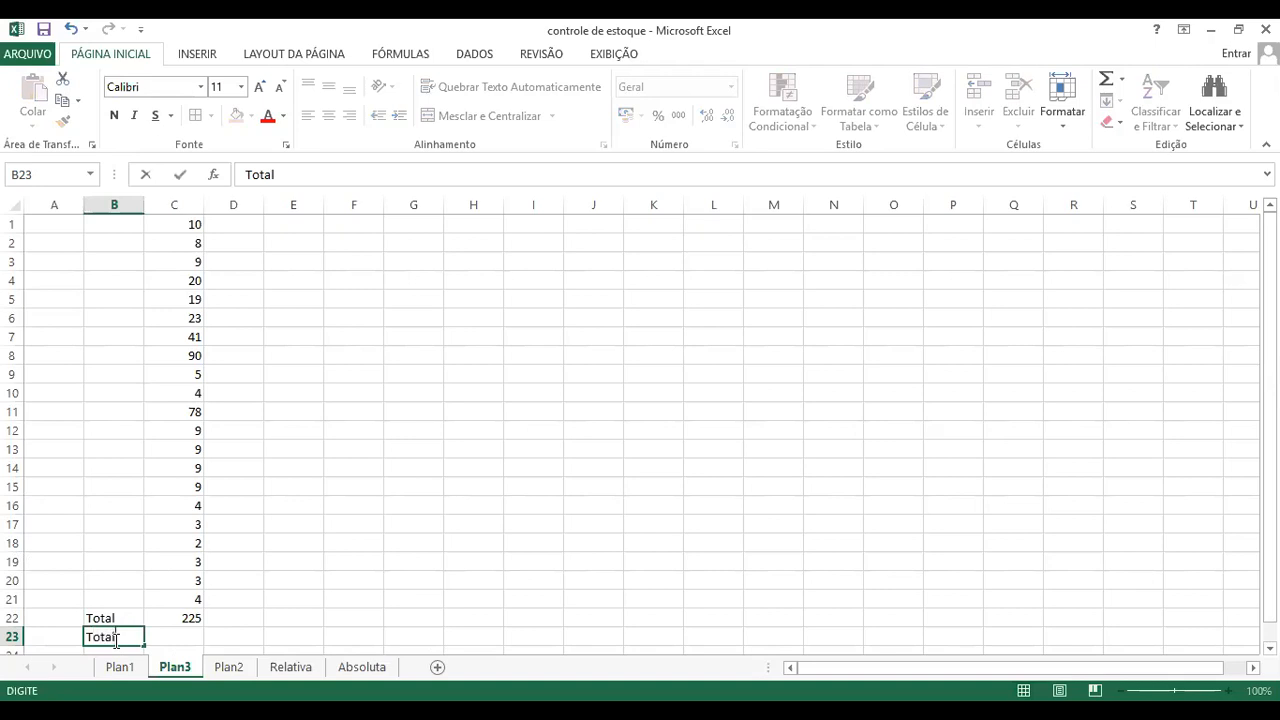
# Step: Enter the formula =SOMA(C1:C21) in cell C23, selecting the number range directly on the sheet
pyautogui.click(172, 634)
pyautogui.write('=s')
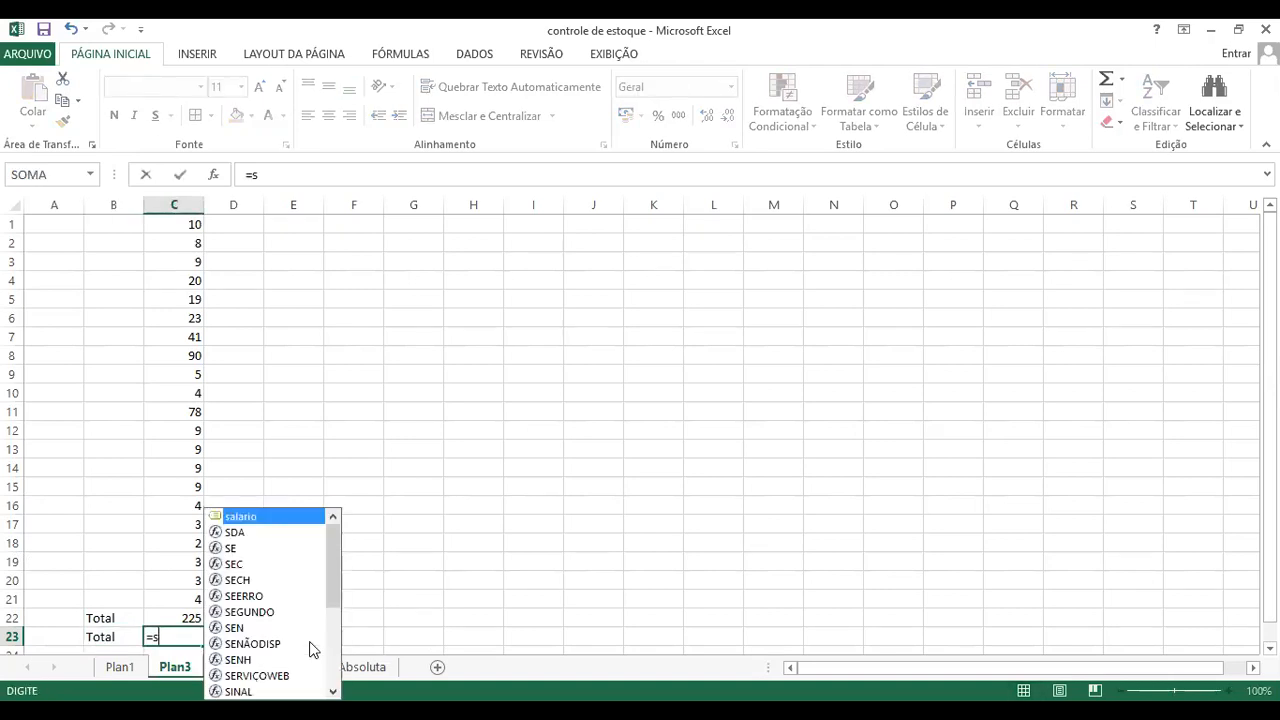
pyautogui.write('oma9')
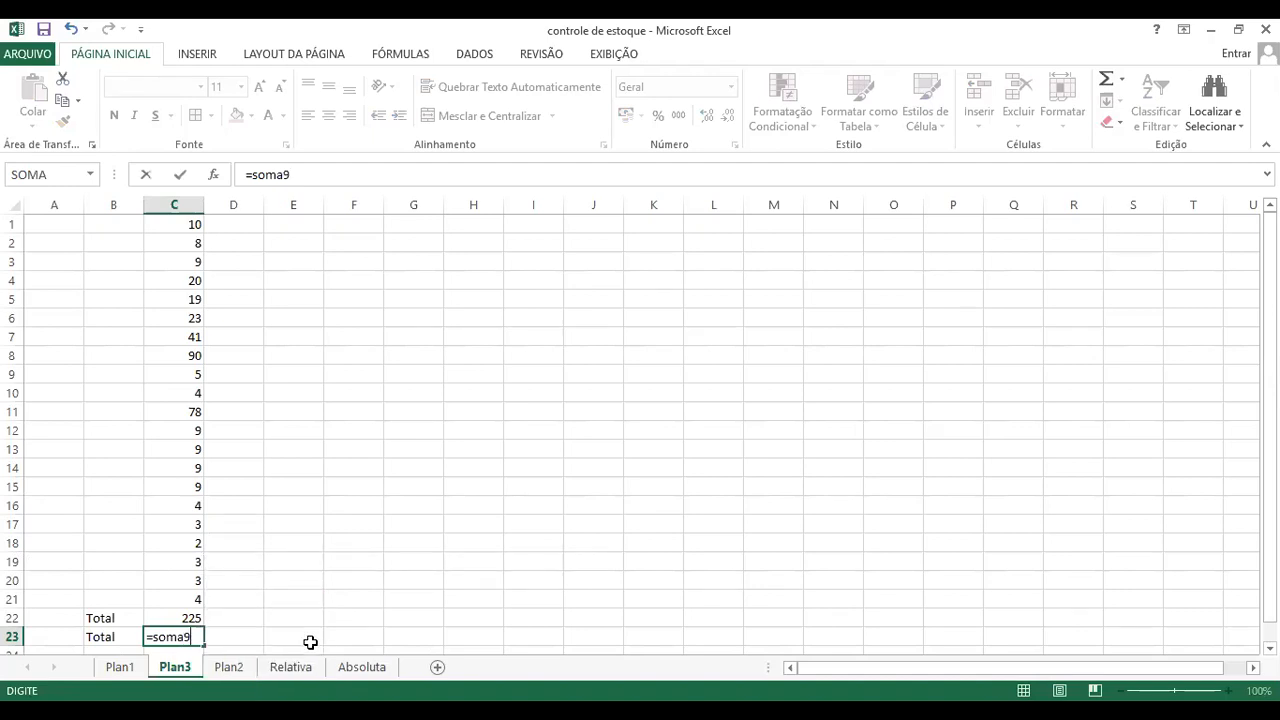
pyautogui.press('BackSpace')
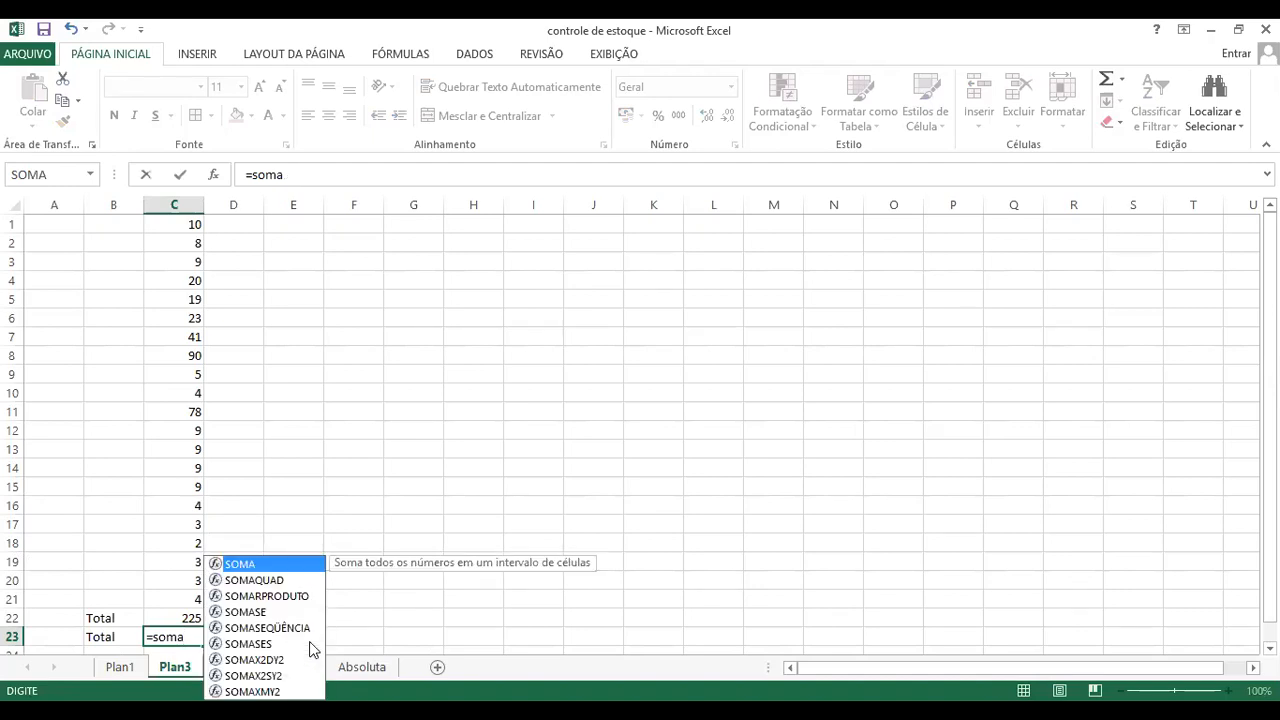
pyautogui.write('(')
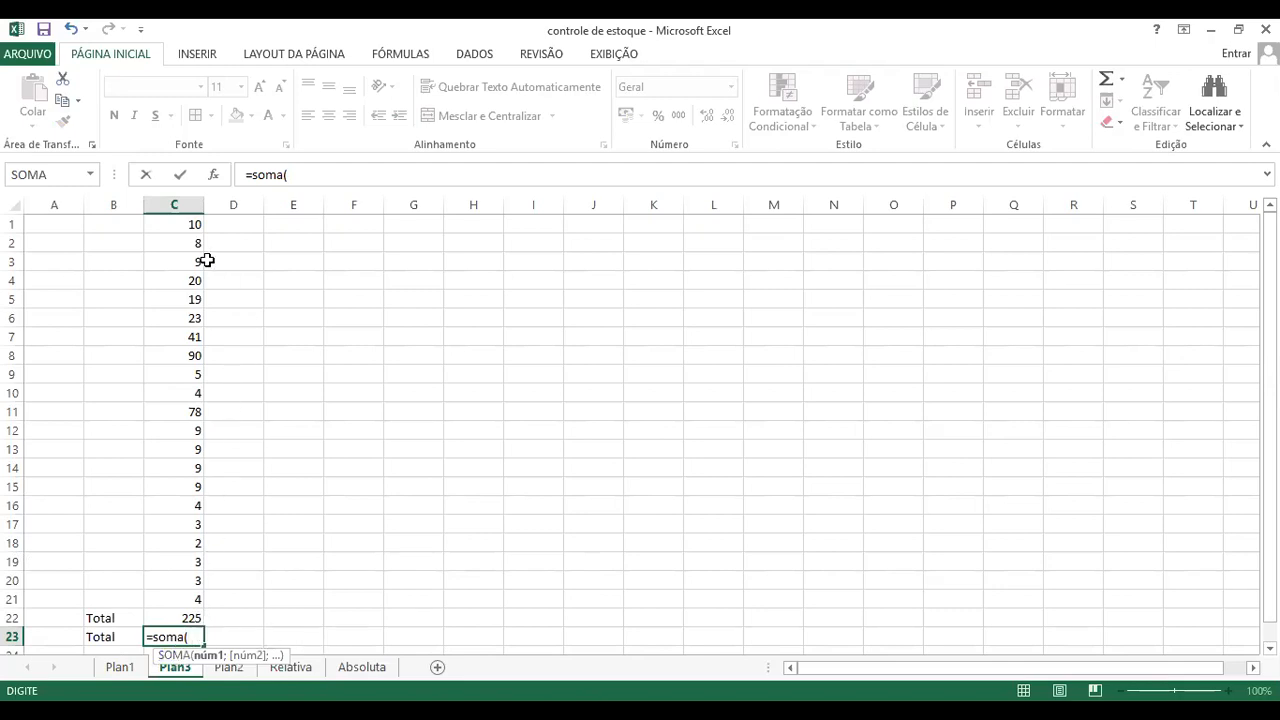
pyautogui.click(190, 224)
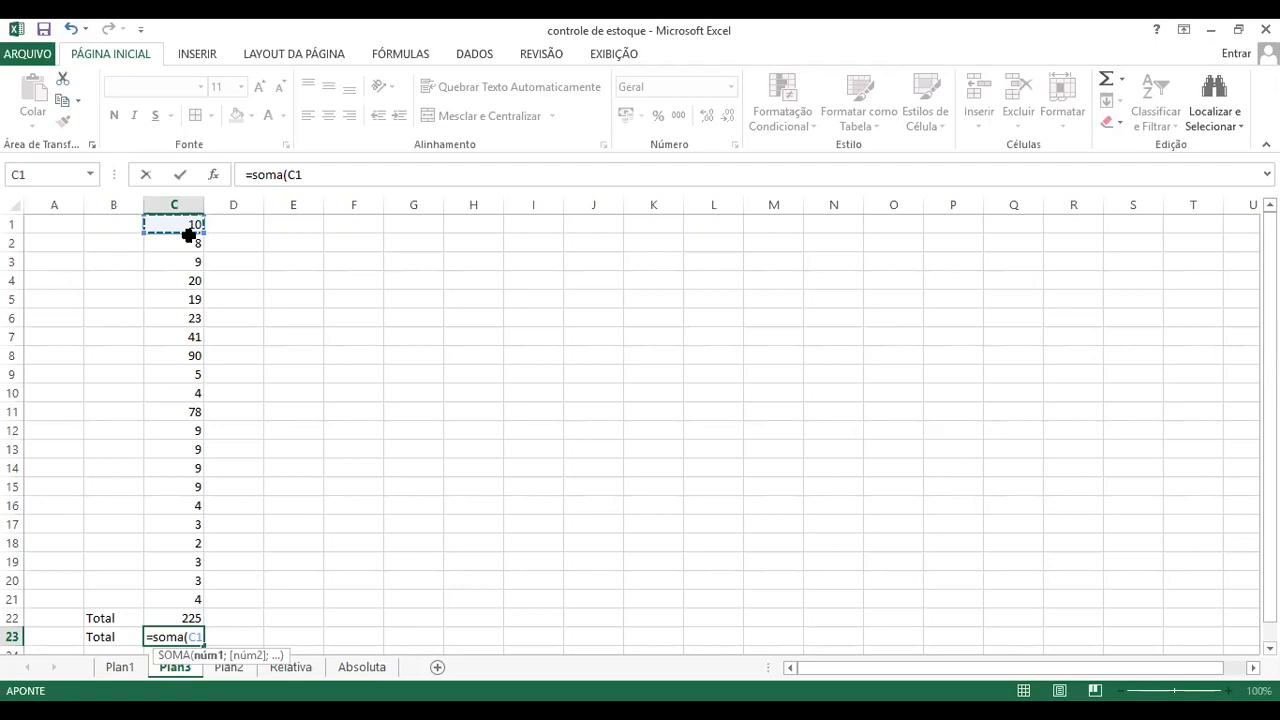
pyautogui.moveTo(189, 235); pyautogui.dragTo(186, 591)
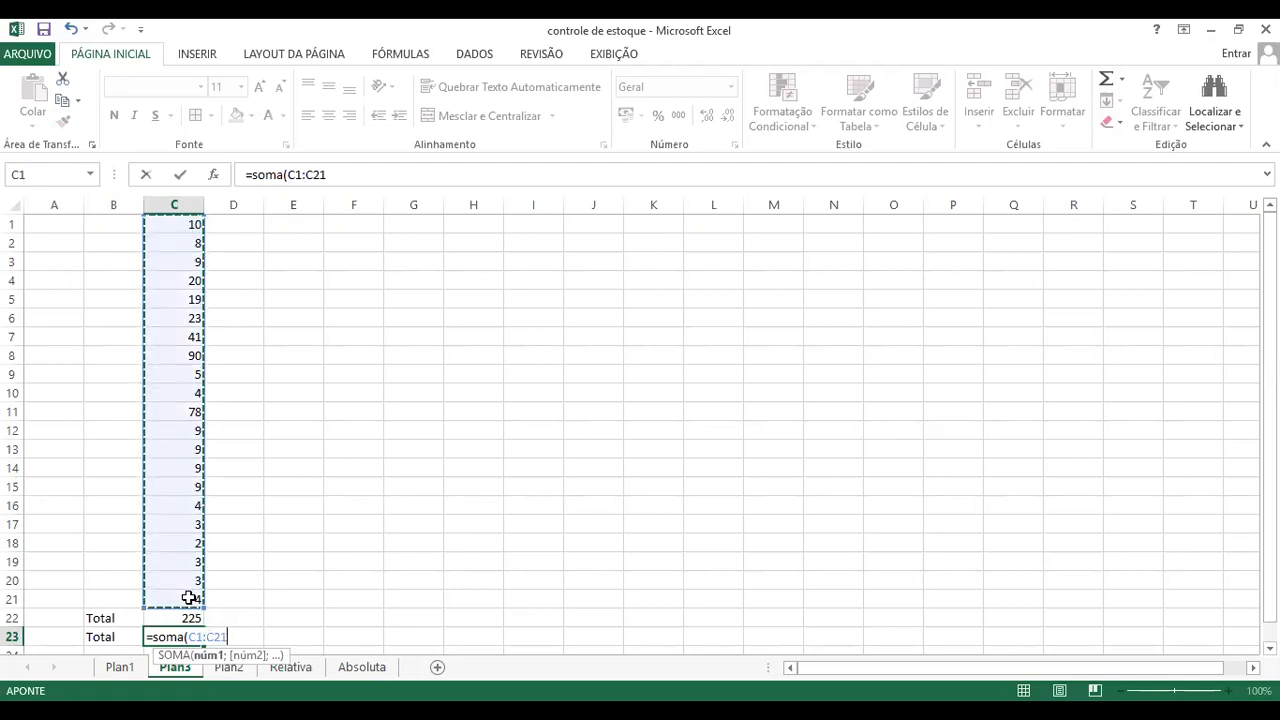
pyautogui.write(')')
pyautogui.press('Return')
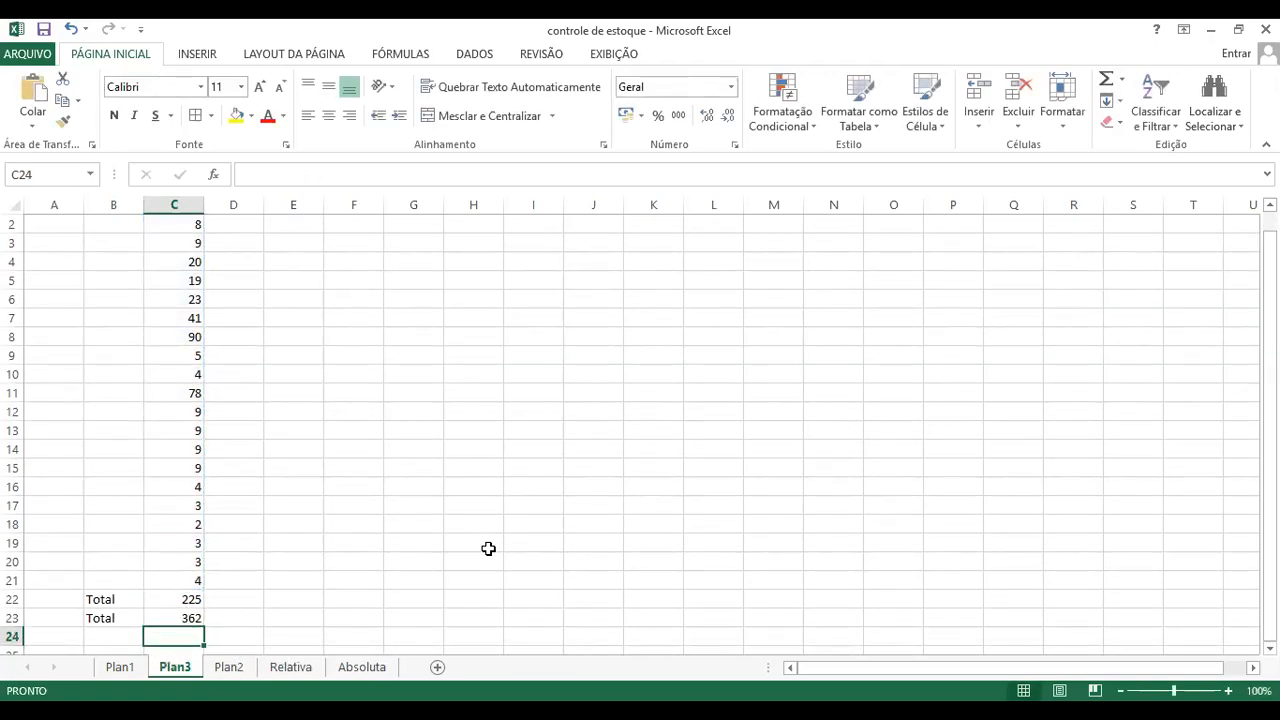
# Step: Clear the SOMA formula from cell C23
pyautogui.scroll(1, 486, 546)
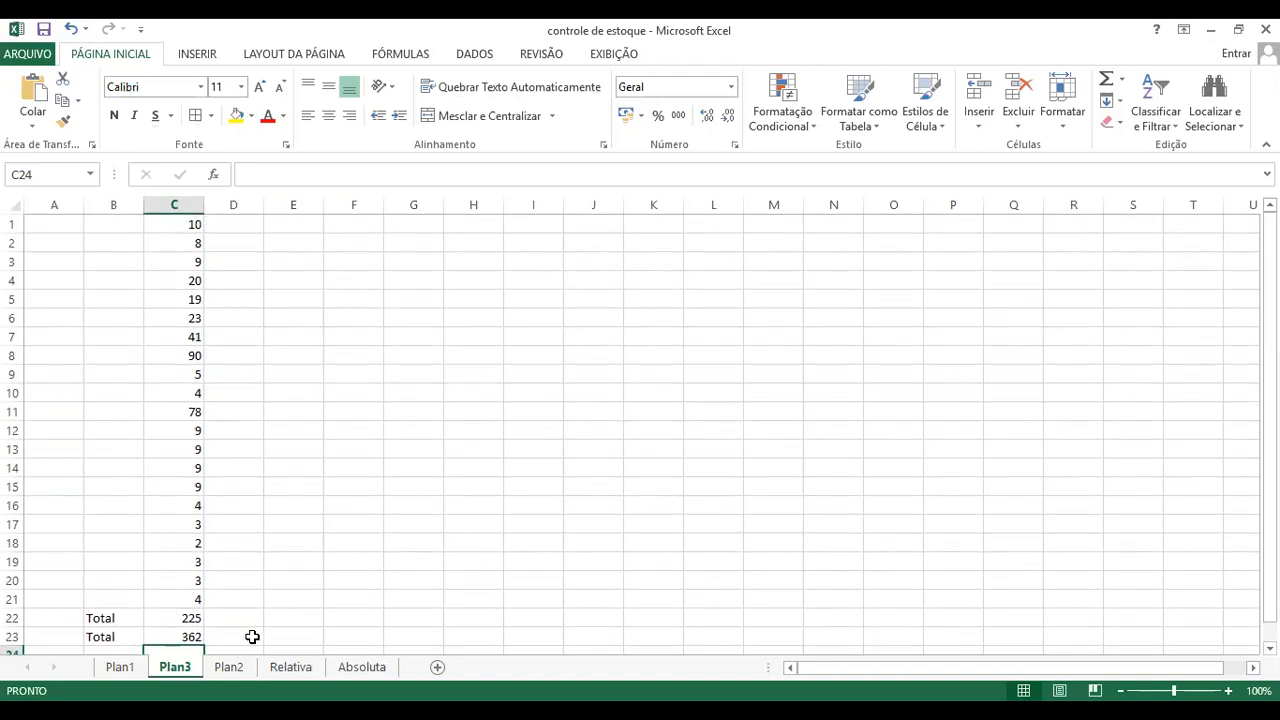
pyautogui.click(193, 637)
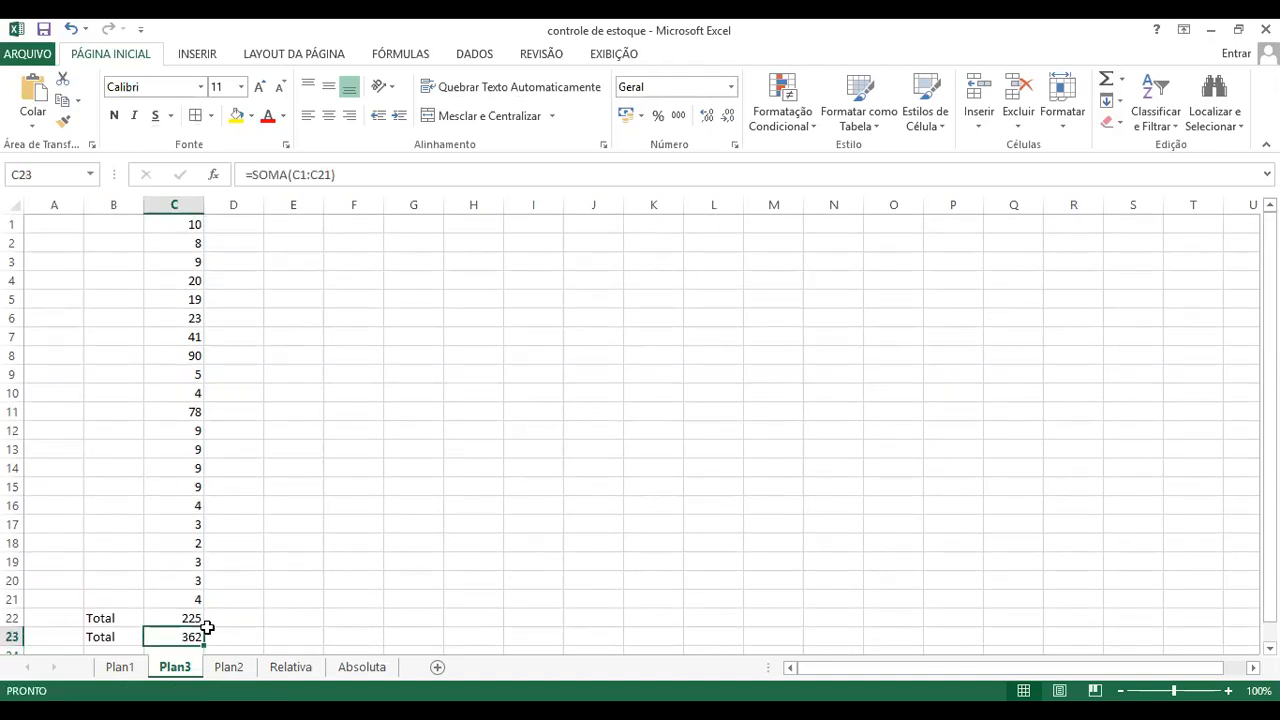
pyautogui.press('Delete')
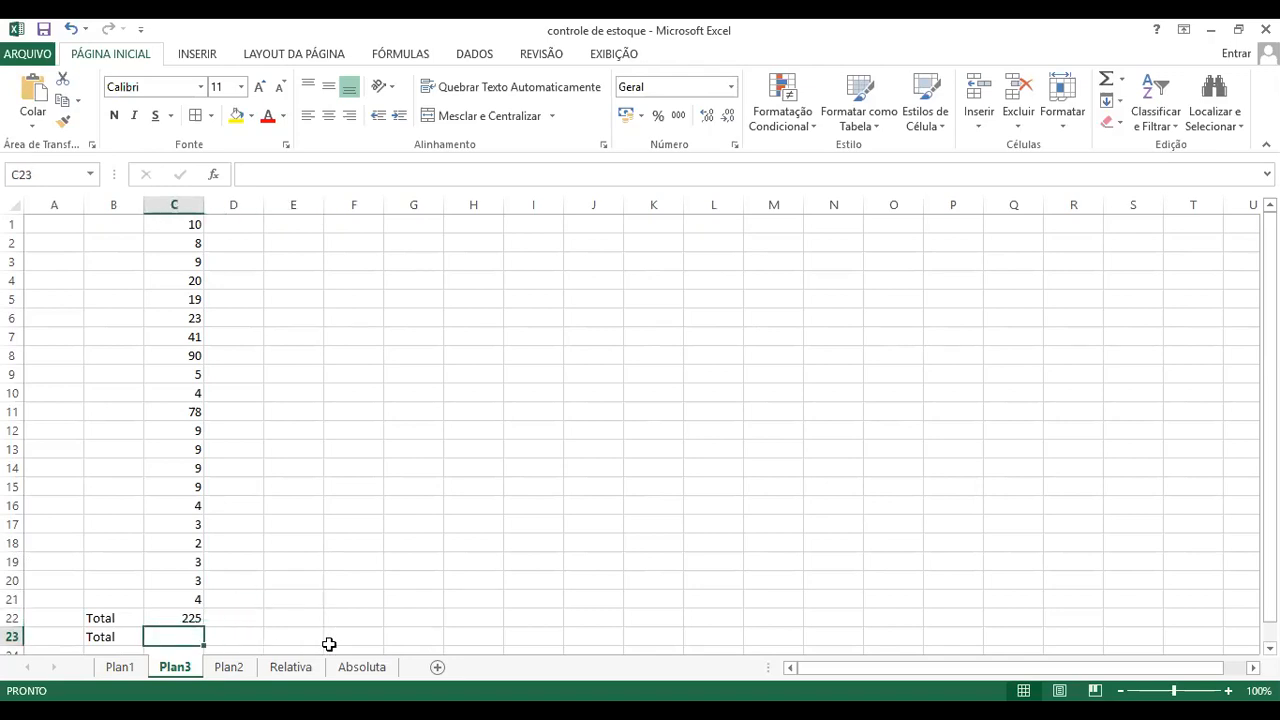
# Step: Enter the formula =soma(c1:c21) in cell C23, writing out the range reference instead of selecting it on the sheet
pyautogui.write('=')
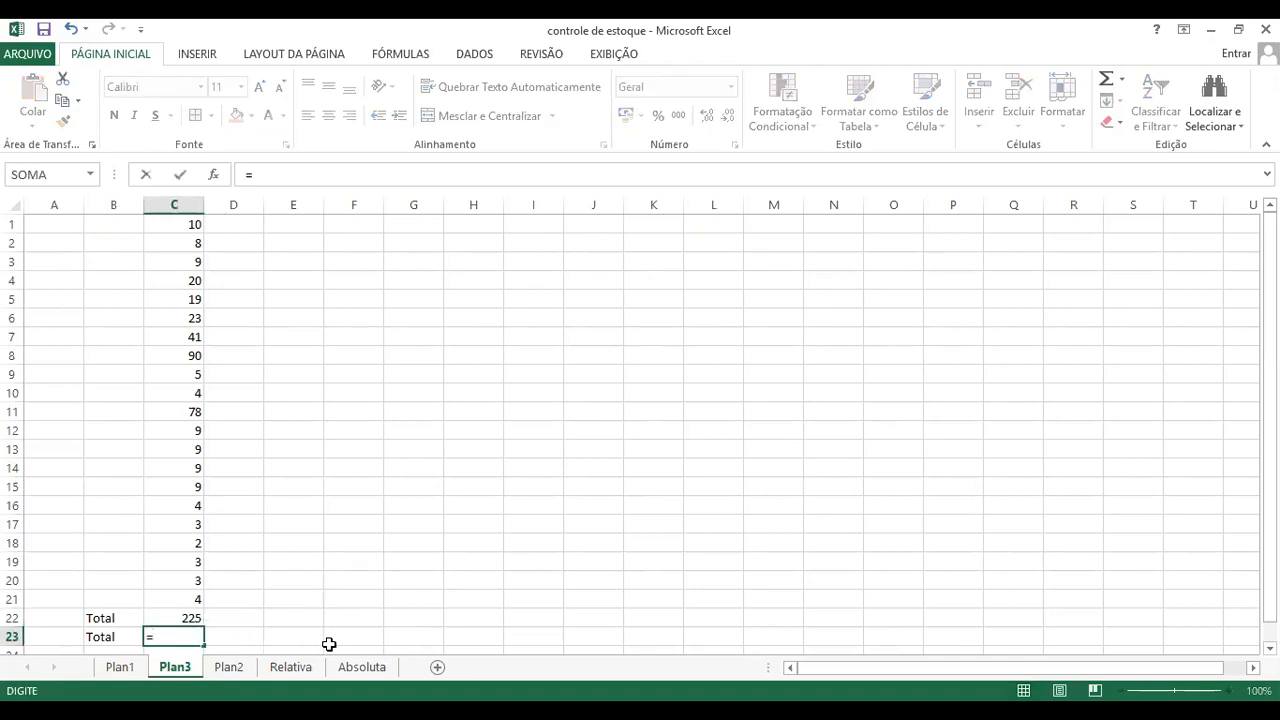
pyautogui.write('s')
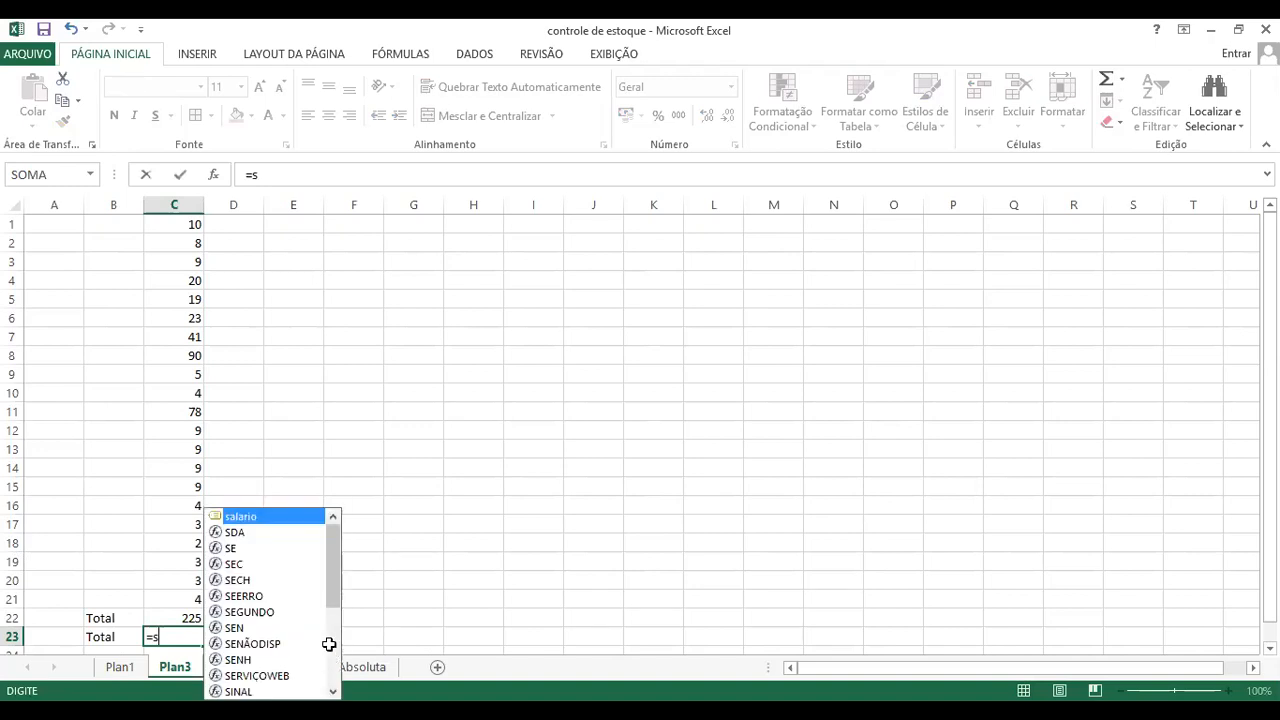
pyautogui.write('oma(')
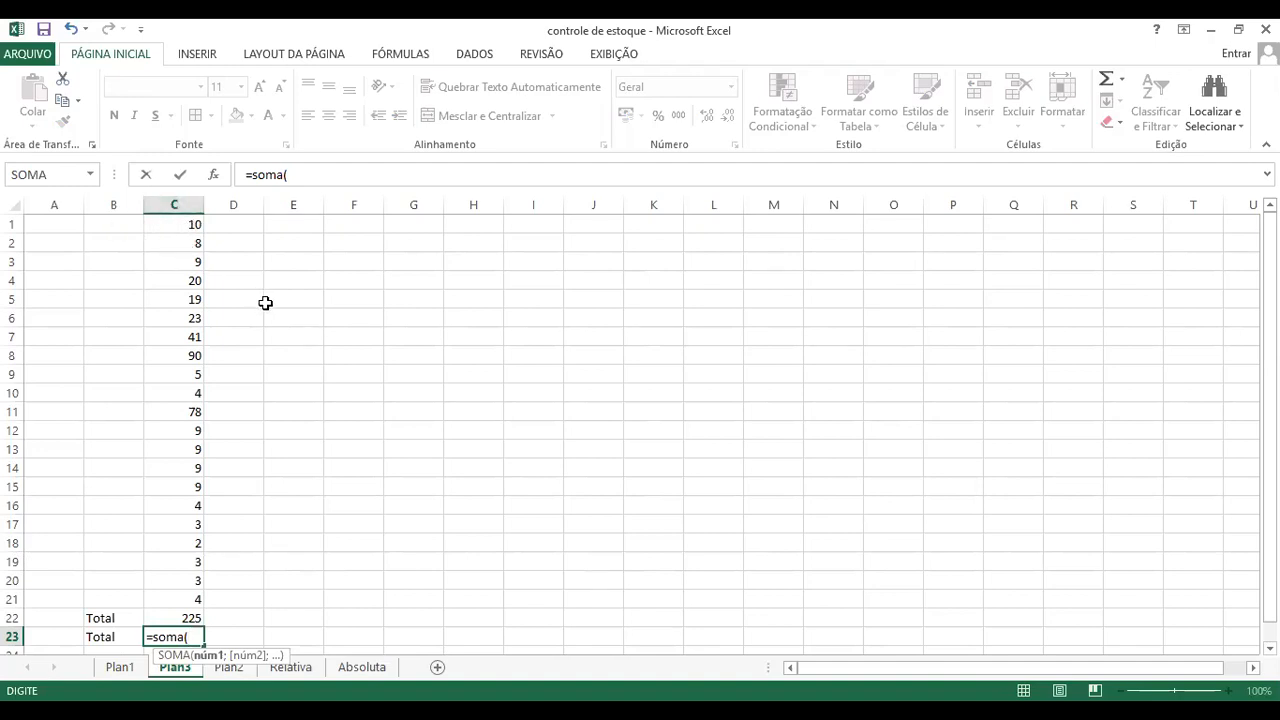
pyautogui.write('c1:')
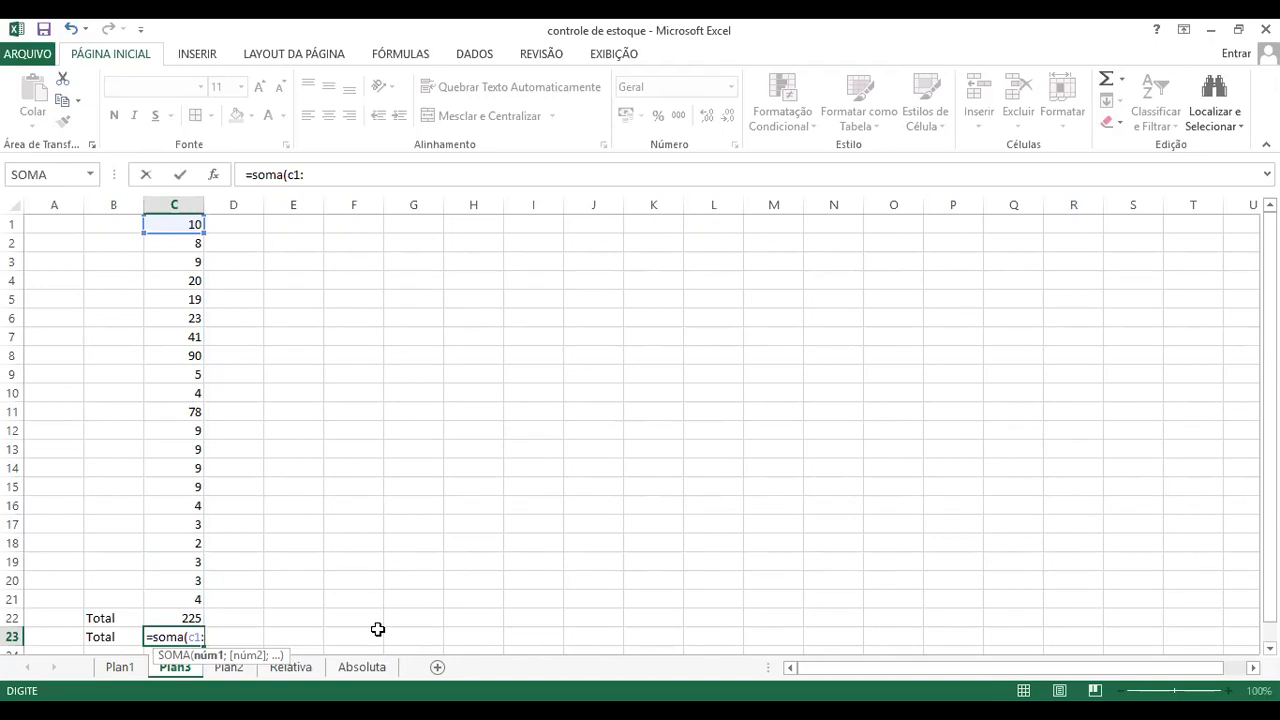
pyautogui.write('c21')
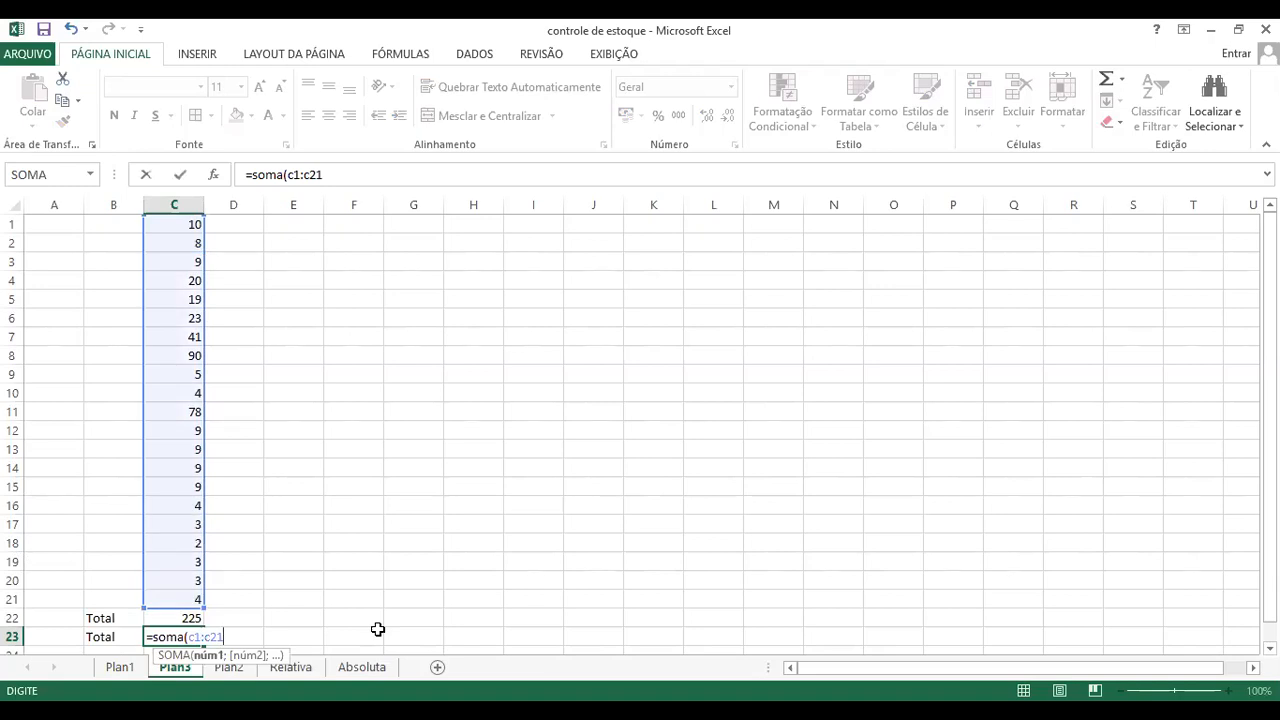
pyautogui.write(')')
pyautogui.press('Return')
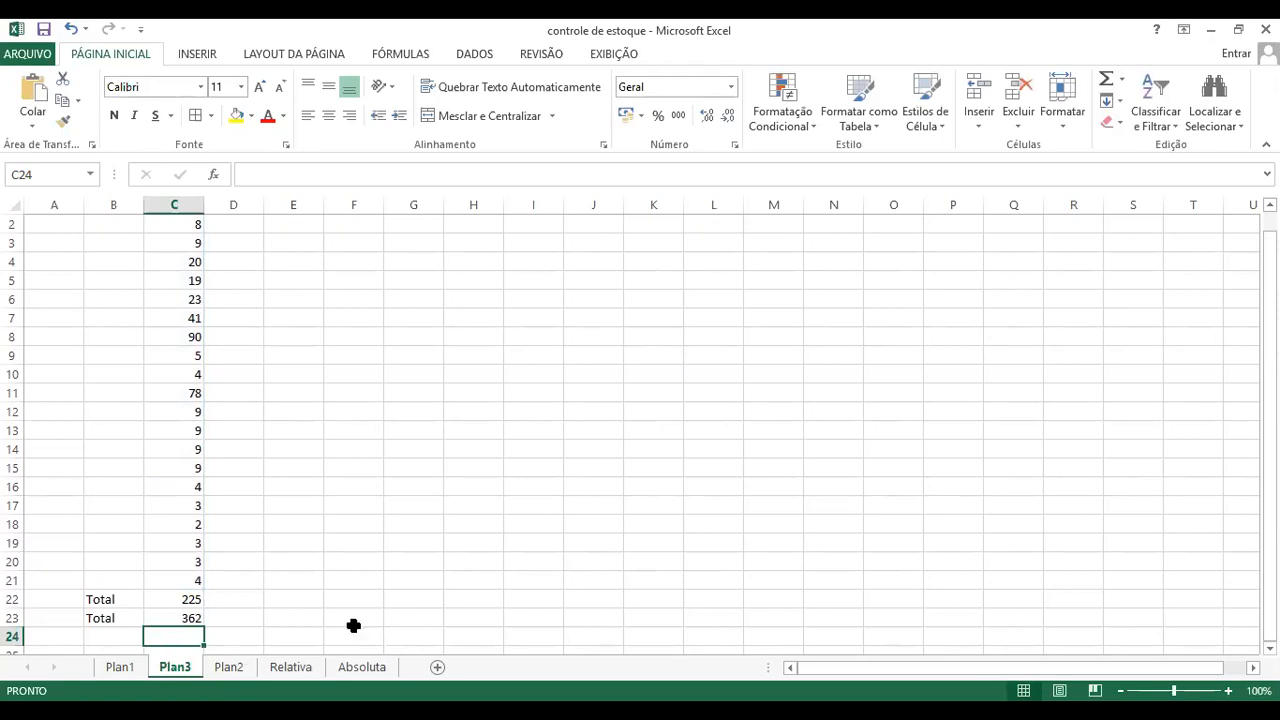
# Step: Enter the numbers 30, 10 and 20 in cells I5 to I7
pyautogui.click(541, 300)
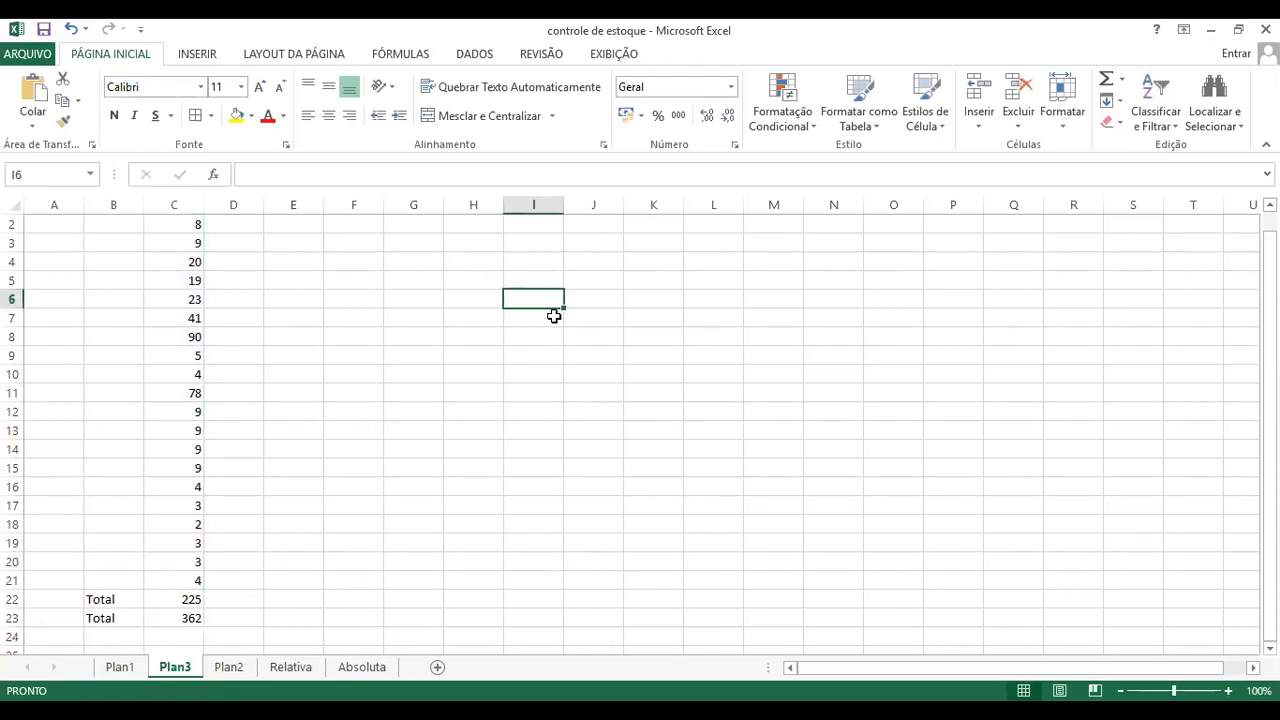
pyautogui.click(522, 279)
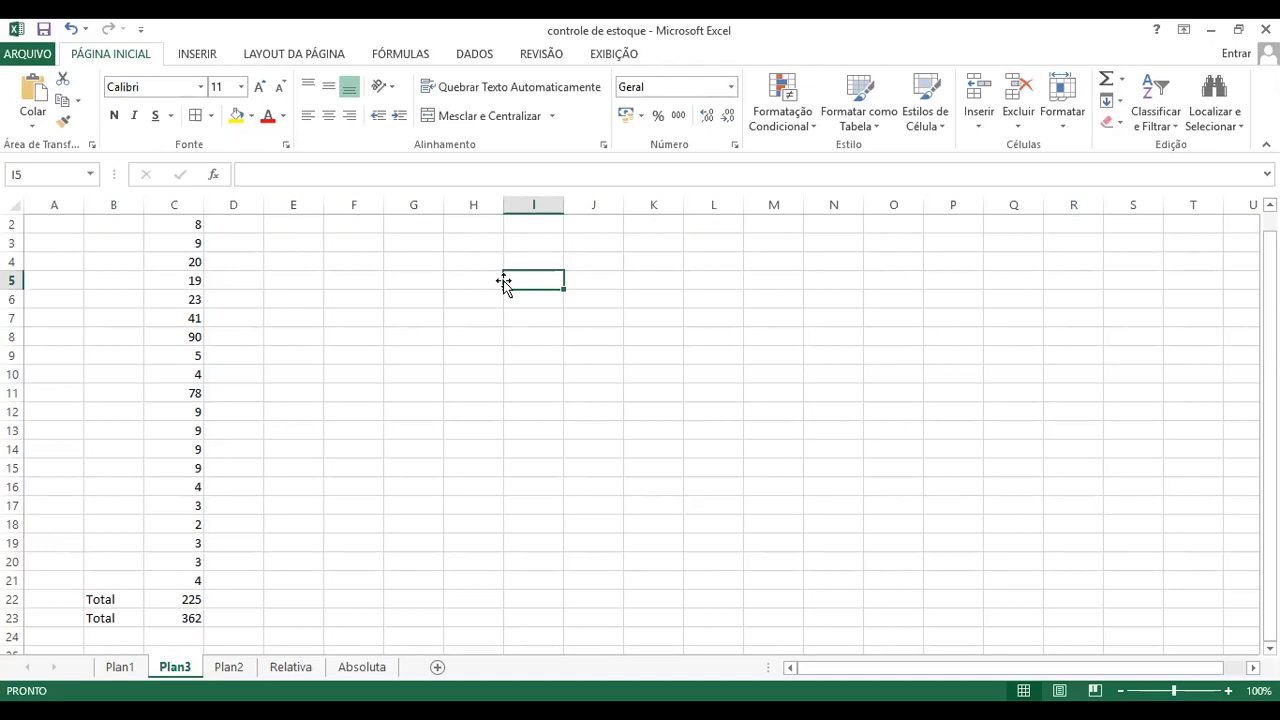
pyautogui.click(486, 280)
pyautogui.click(548, 282)
pyautogui.write('30')
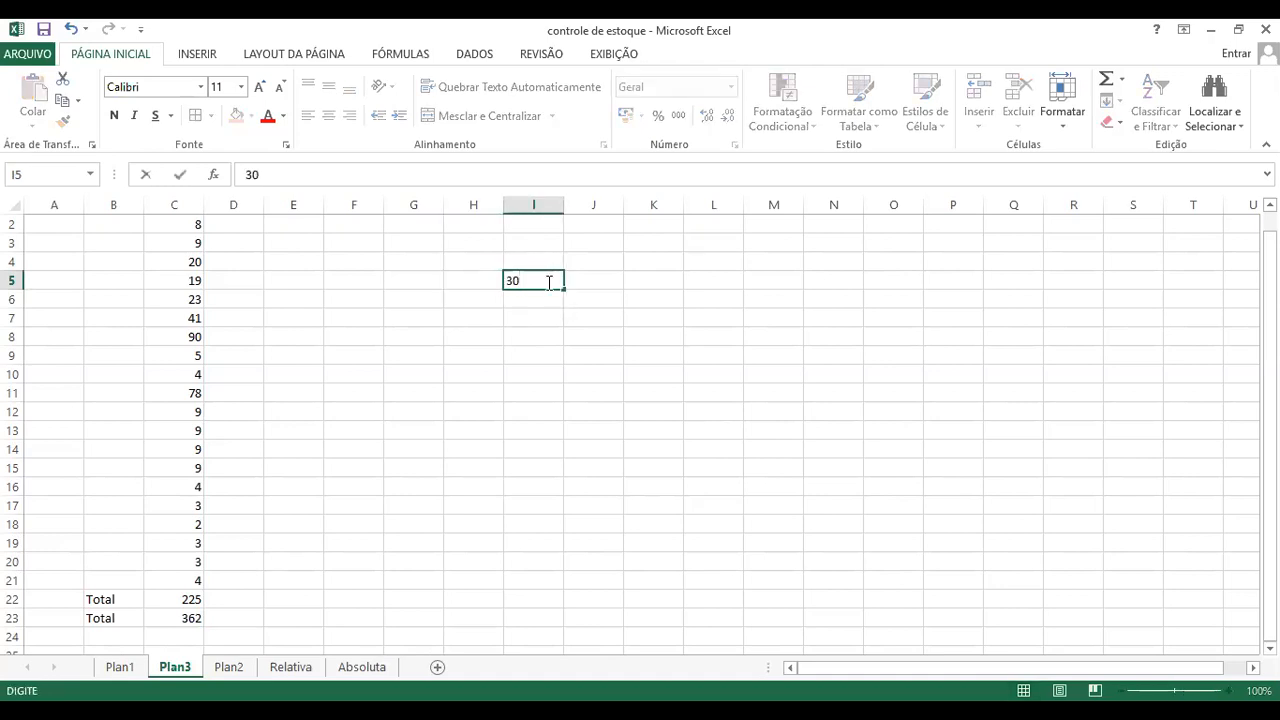
pyautogui.press('Return')
pyautogui.write('10')
pyautogui.press('Return')
pyautogui.write('20')
pyautogui.press('Return')
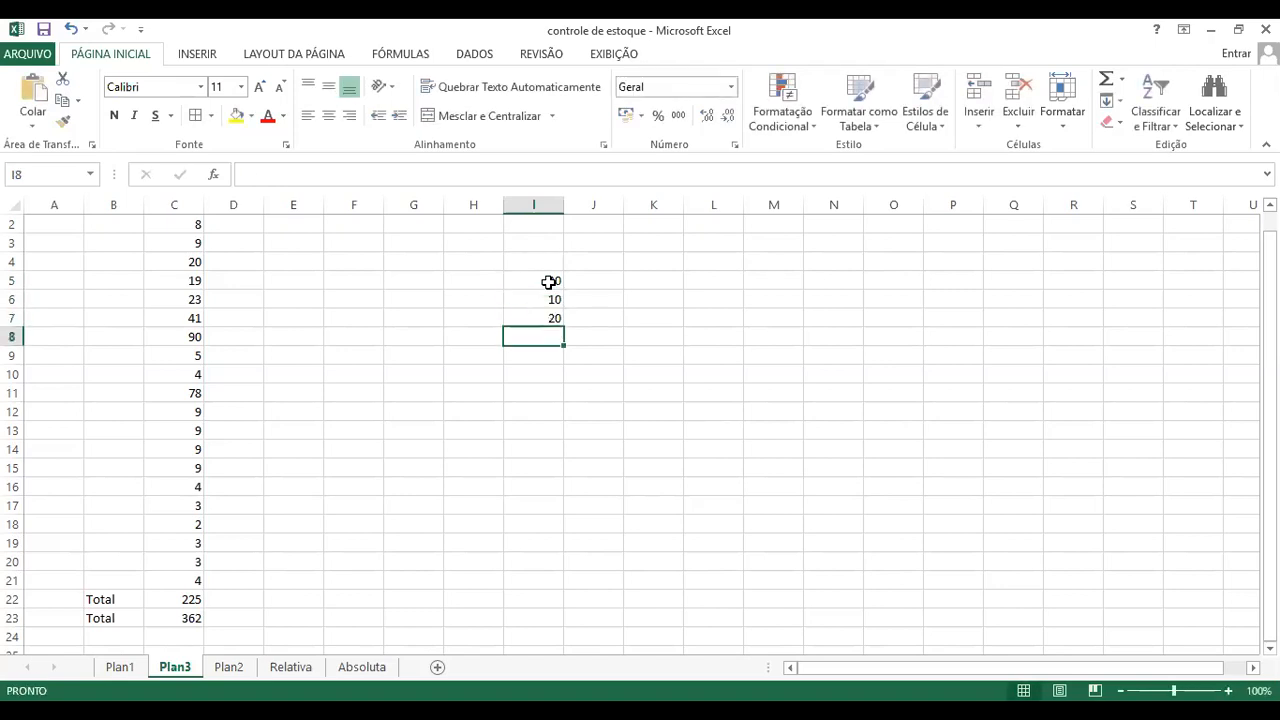
# Step: Enter the labels Soma in cell H10 and Média in cell H11
pyautogui.click(460, 378)
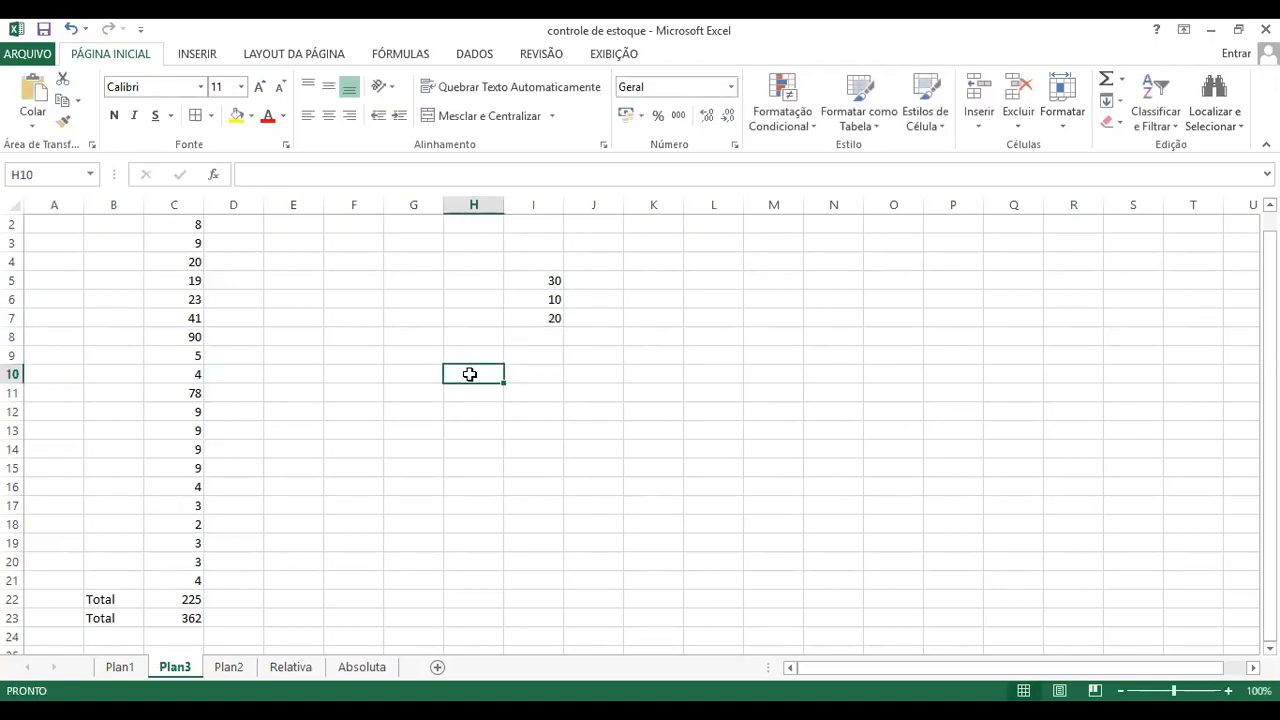
pyautogui.write('Soma')
pyautogui.press('Return')
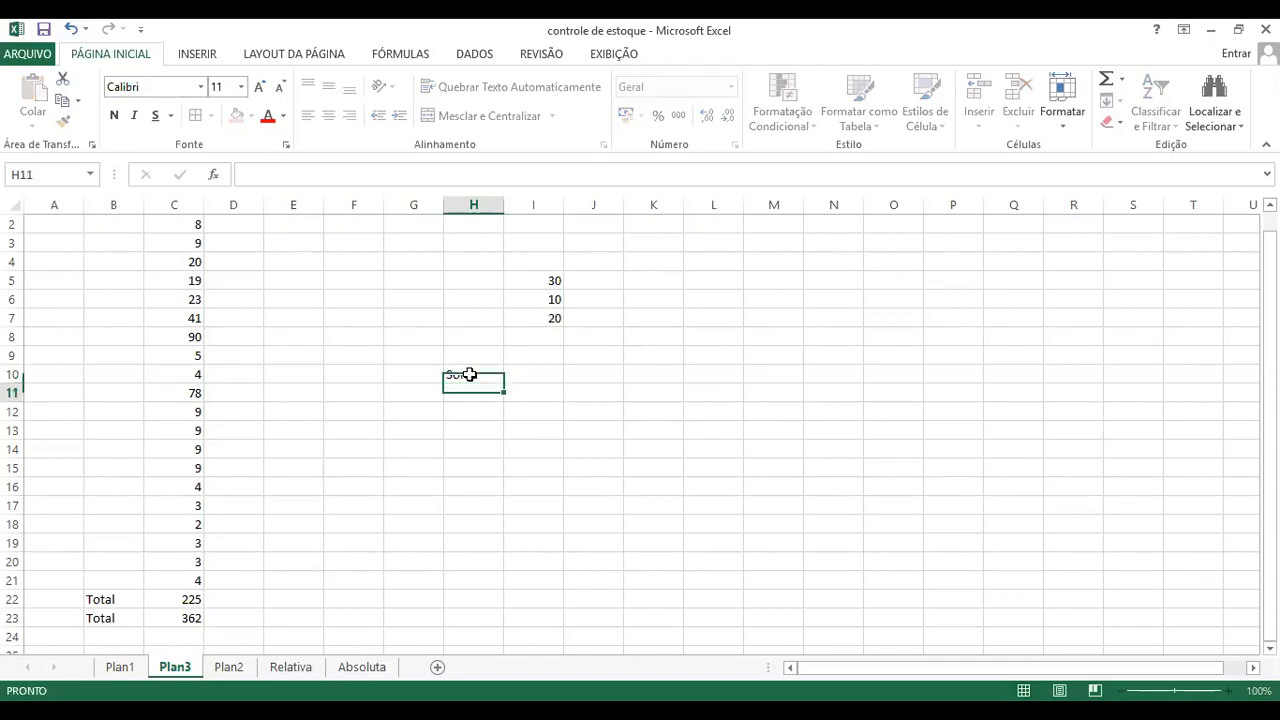
pyautogui.doubleClick(469, 397)
pyautogui.write('Média')
pyautogui.press('Return')
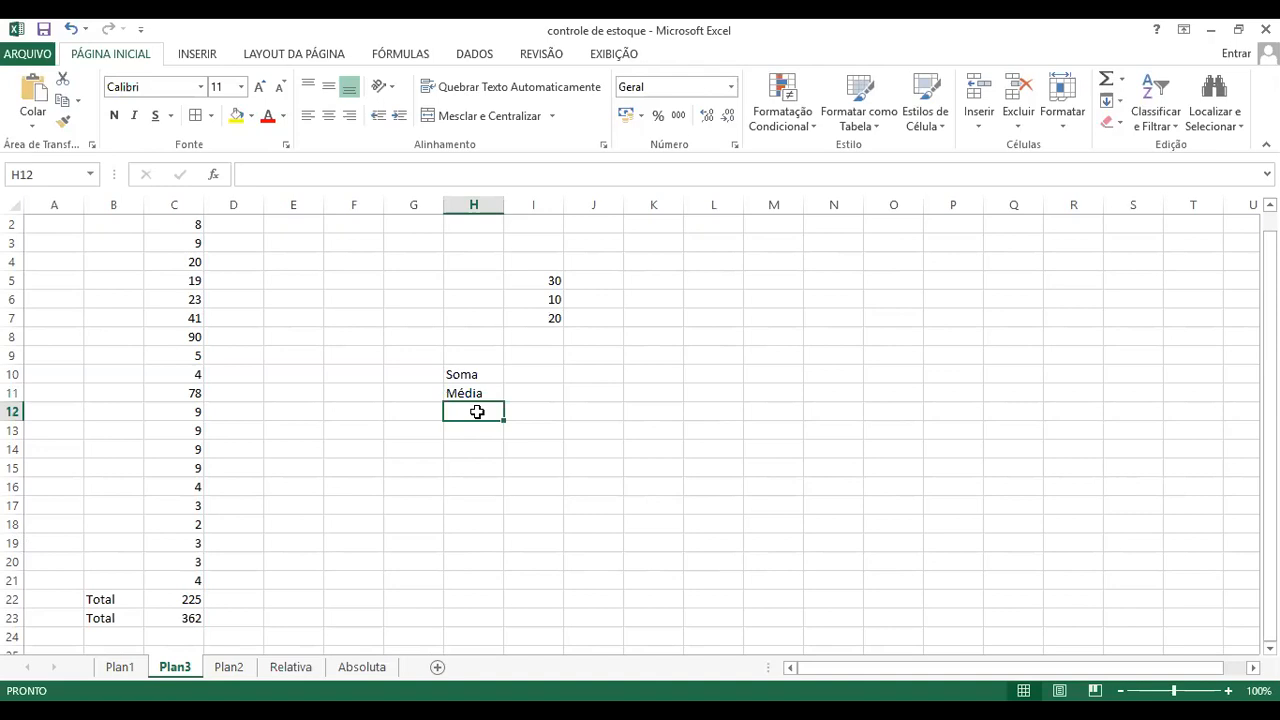
# Step: Add the labels Maximo in cell H12 and Mínimo in cell H13, and widen column H slightly
pyautogui.write('M')
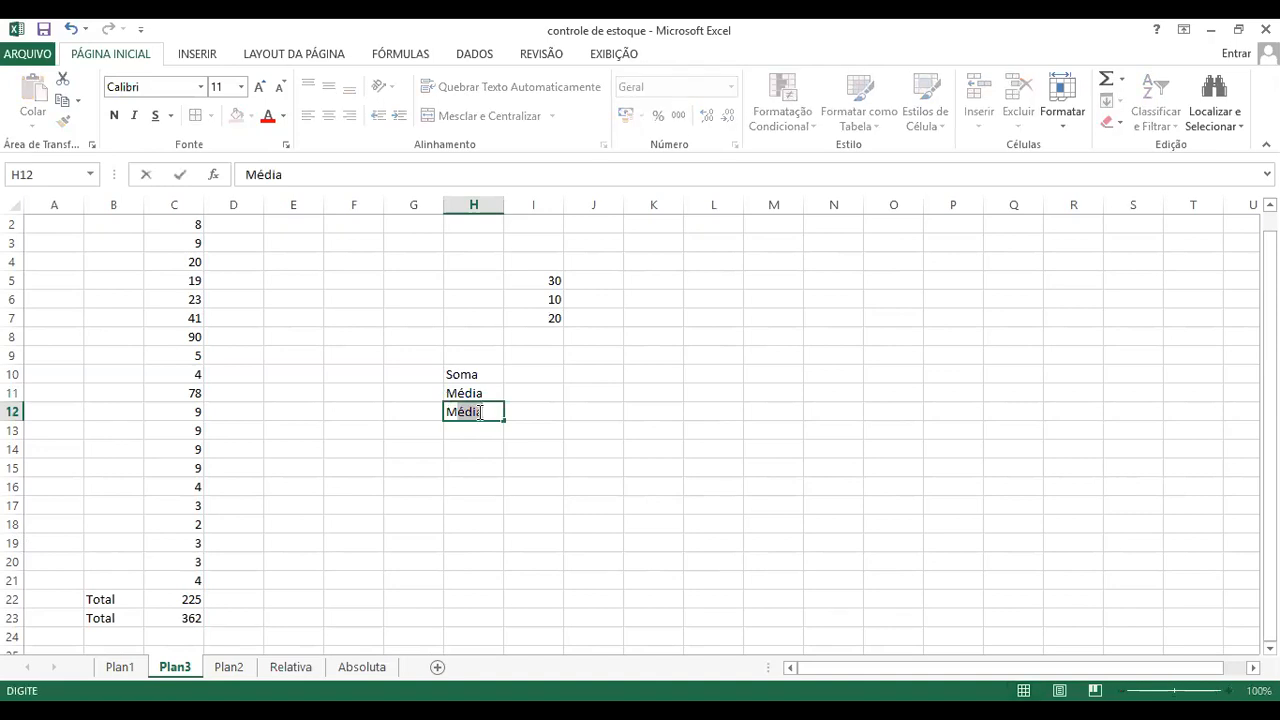
pyautogui.write('aximo')
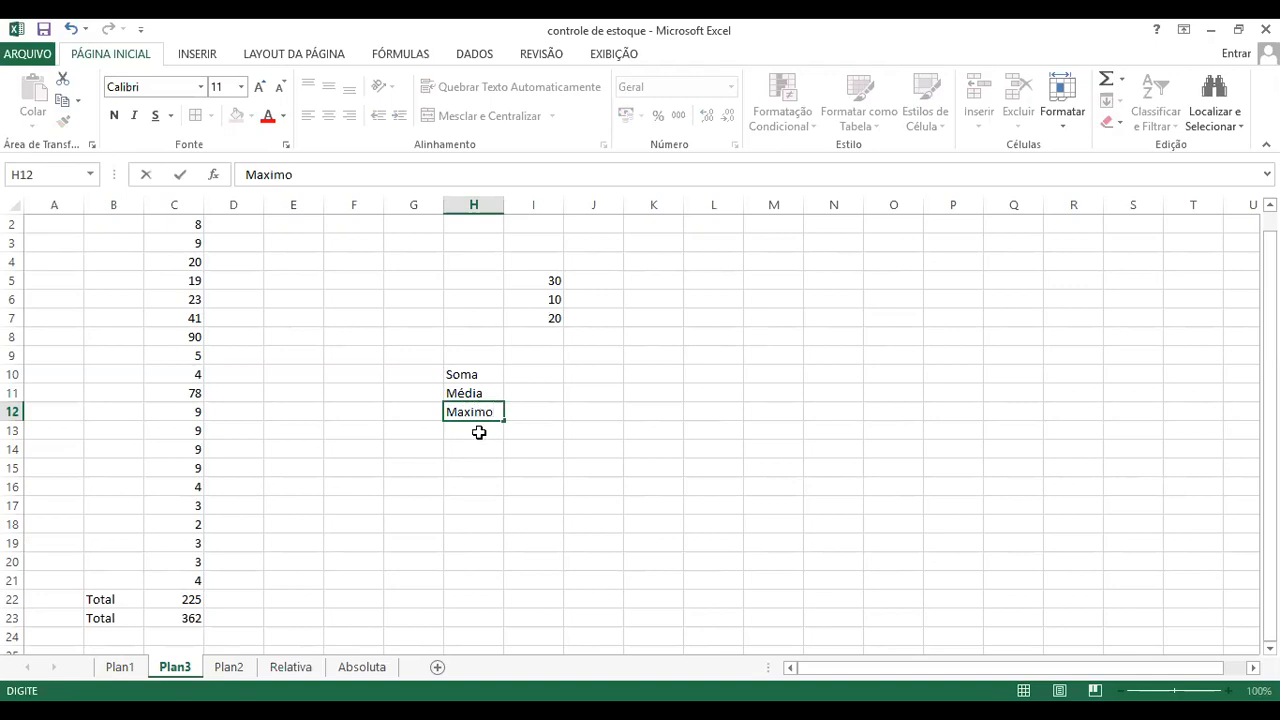
pyautogui.click(480, 430)
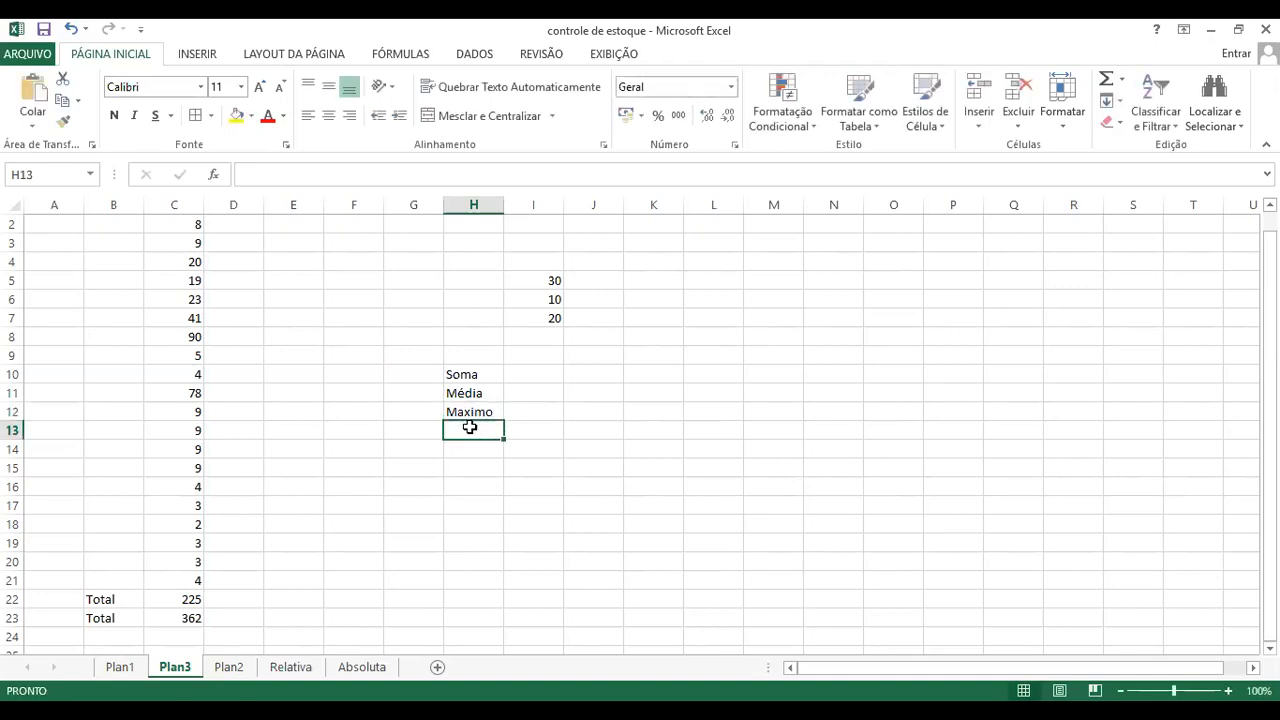
pyautogui.write('Mínimo')
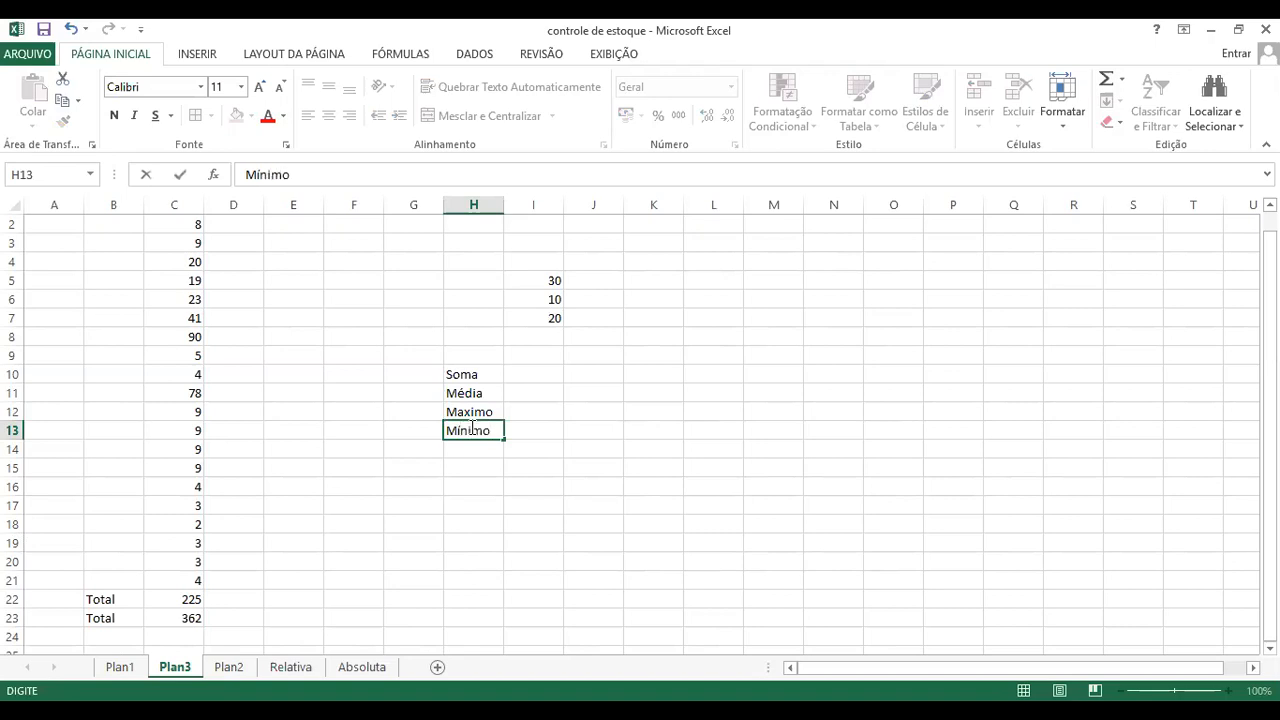
pyautogui.press('Return')
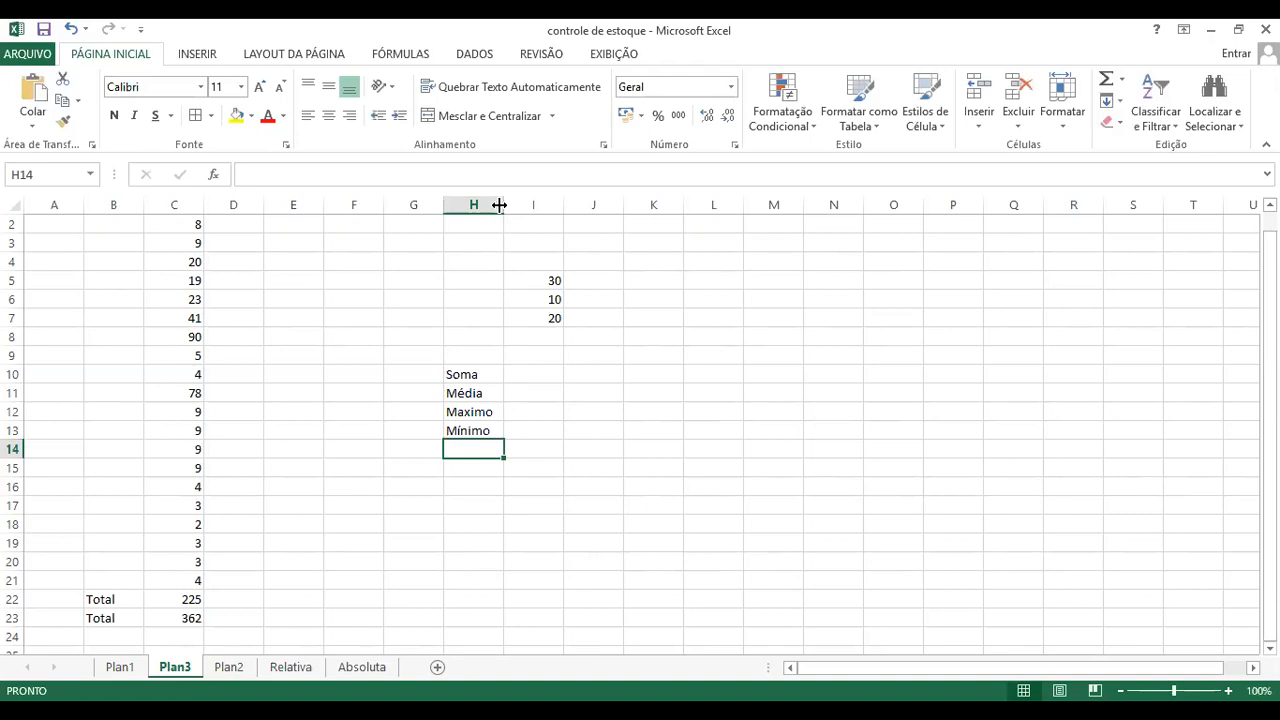
pyautogui.moveTo(499, 204); pyautogui.dragTo(509, 204)
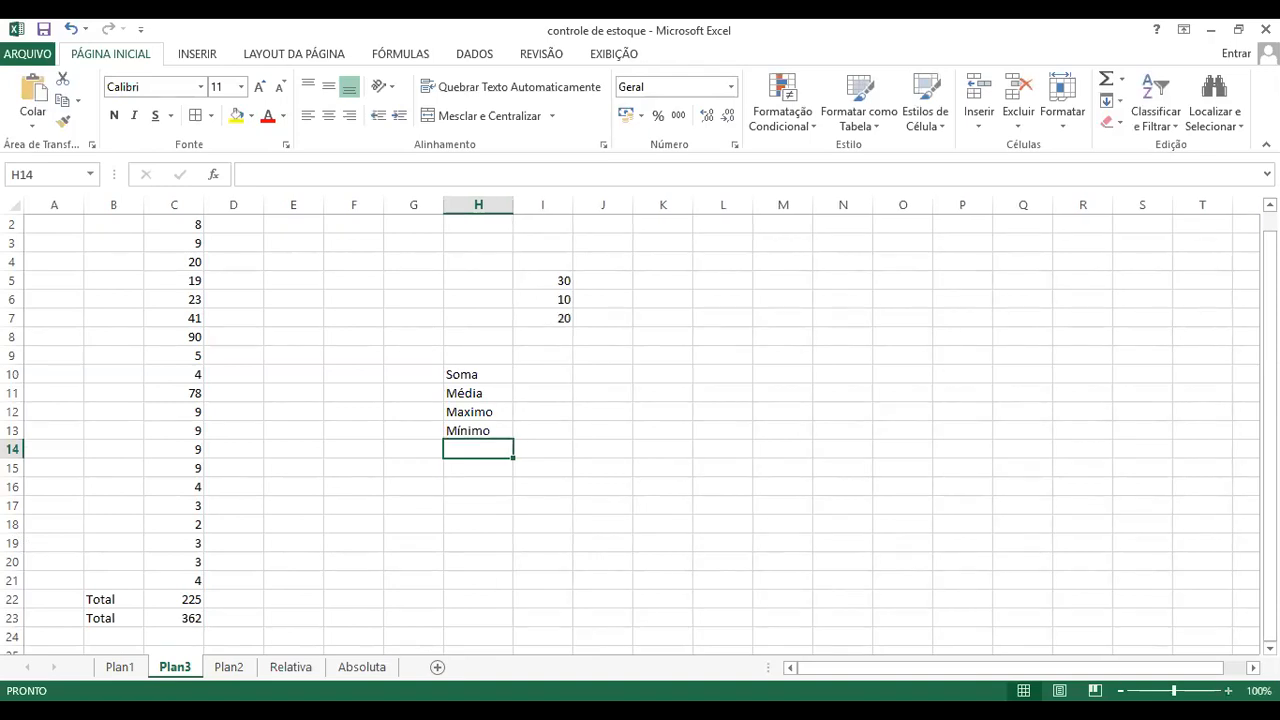
# Step: Calculate the sum of I5:I7 beside the Soma label in cell I10 with the formula =soma(I5:I7)
pyautogui.scroll(1, 477, 631)
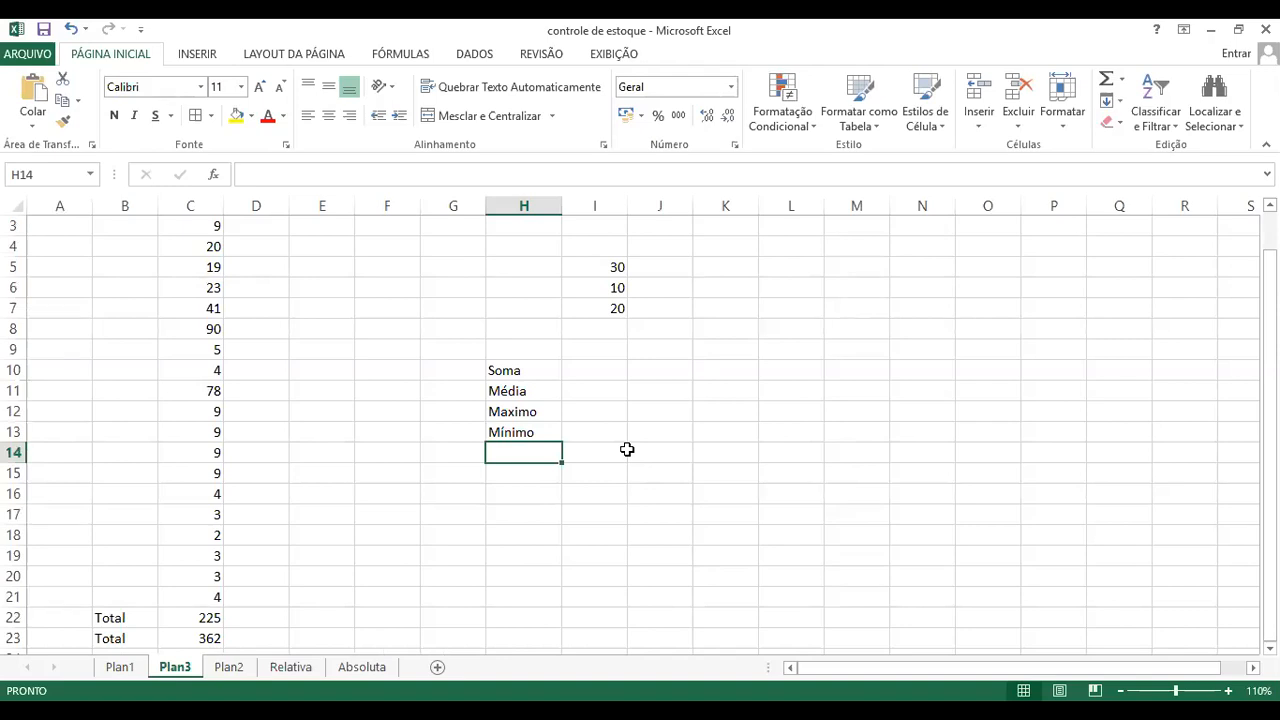
pyautogui.click(600, 386)
pyautogui.click(598, 372)
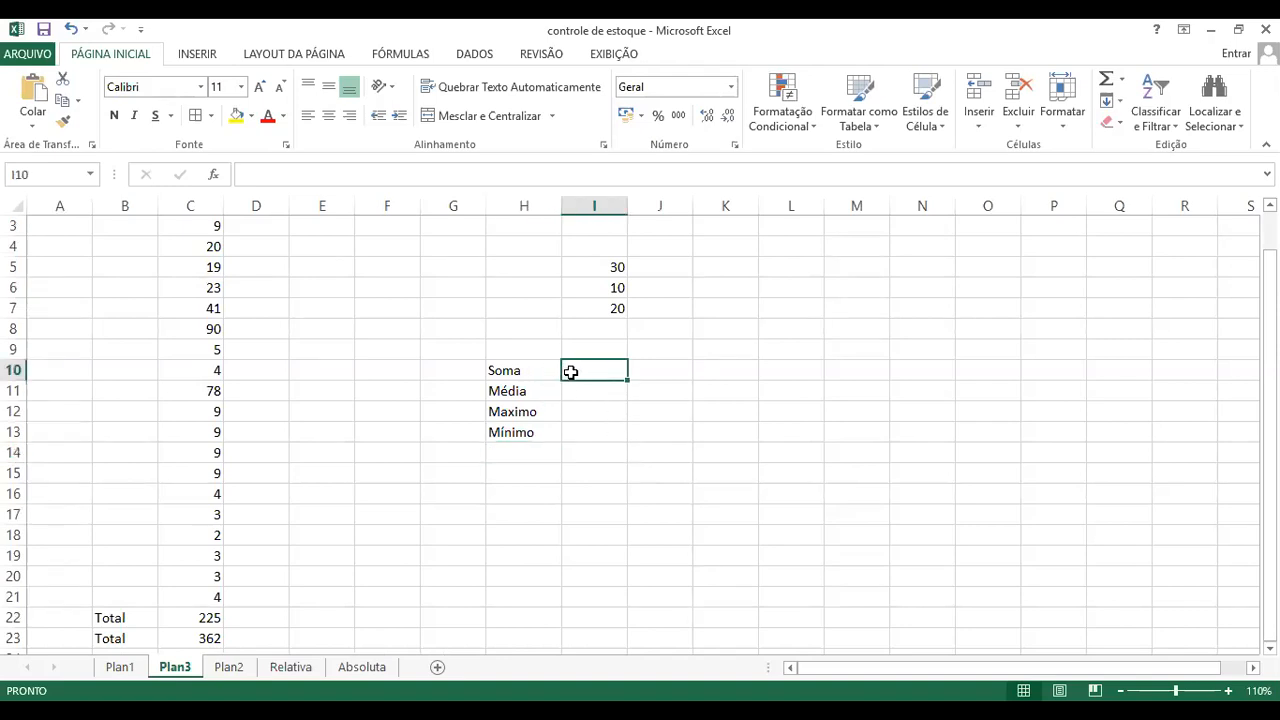
pyautogui.write('=')
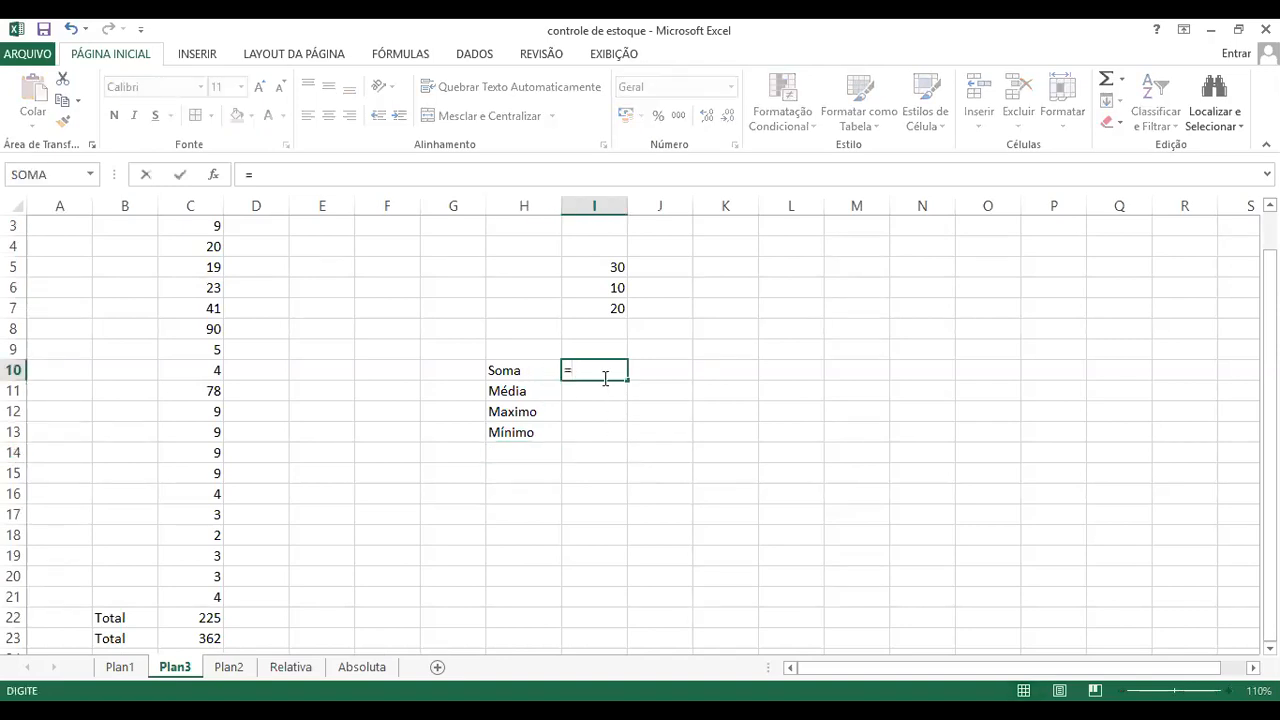
pyautogui.write('soma')
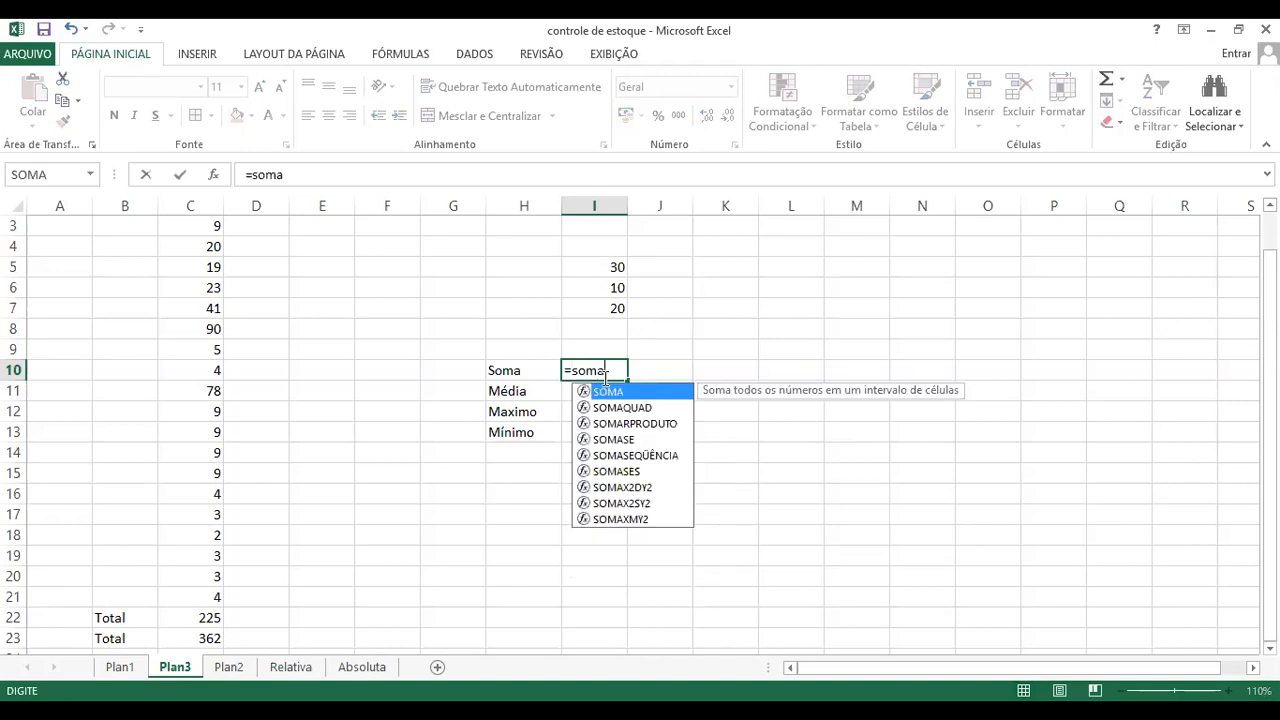
pyautogui.write('(')
pyautogui.click(608, 267)
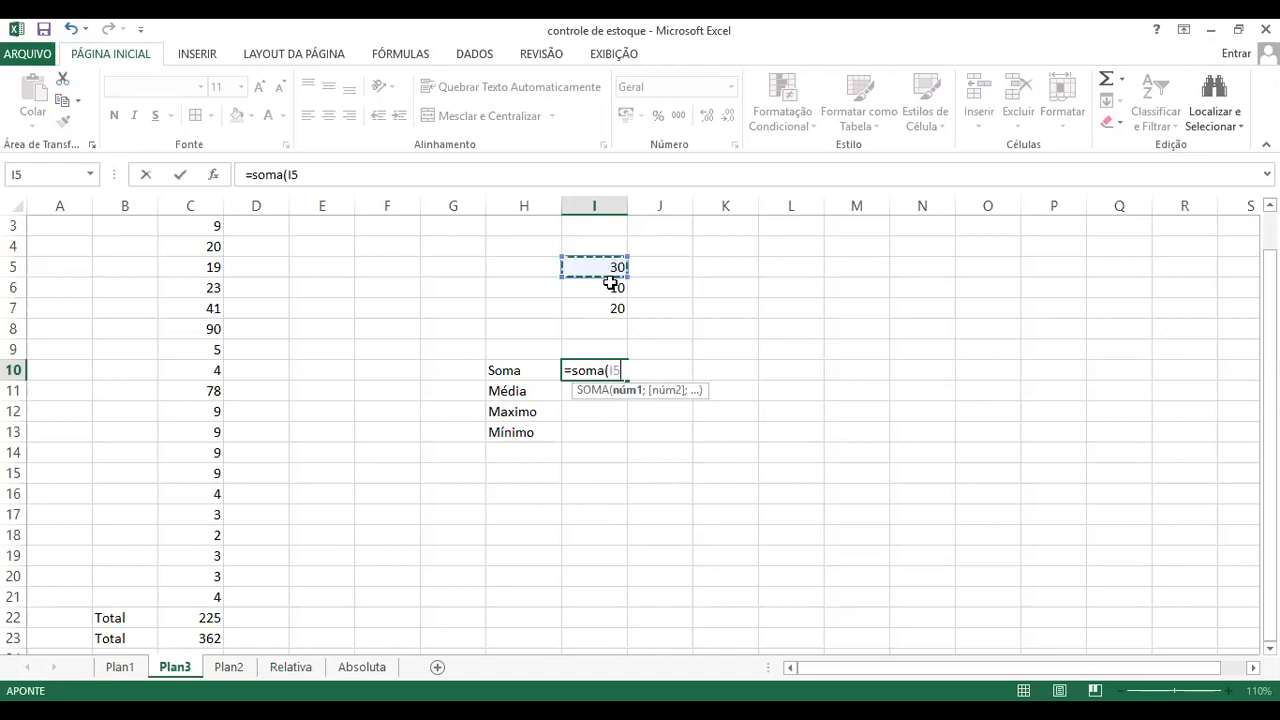
pyautogui.moveTo(610, 283); pyautogui.dragTo(612, 307)
pyautogui.write(')')
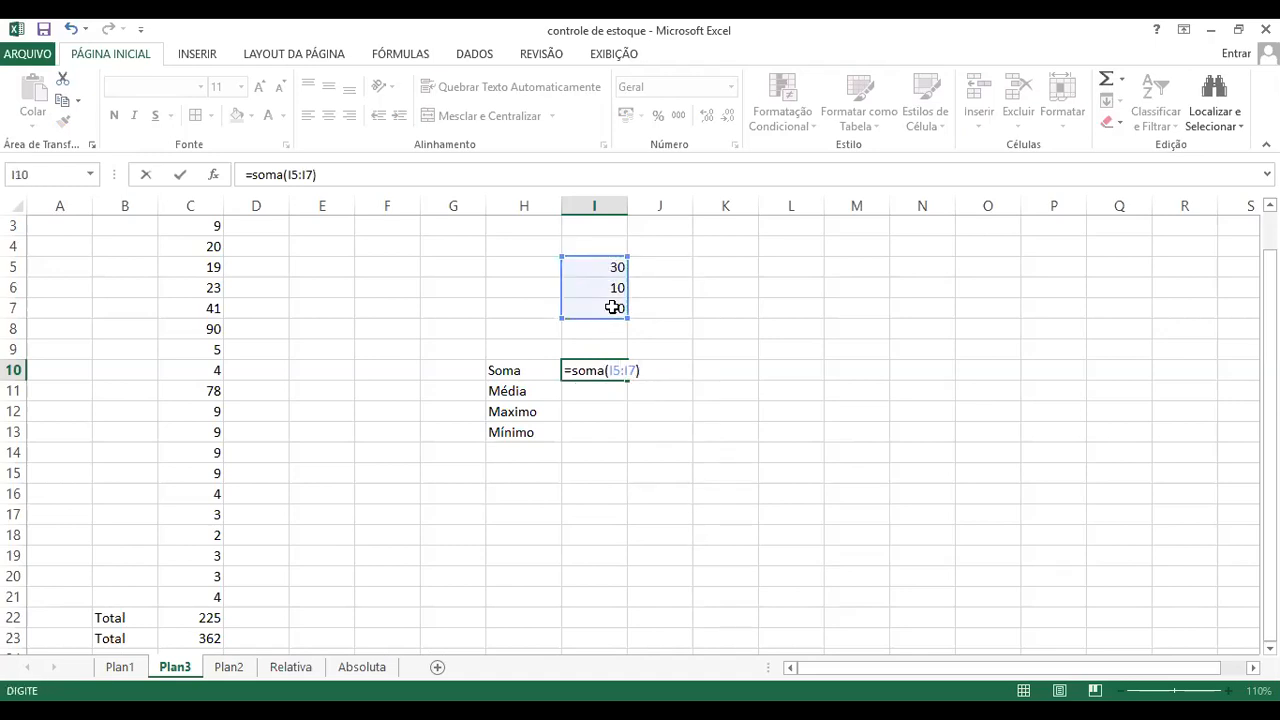
pyautogui.press('Return')
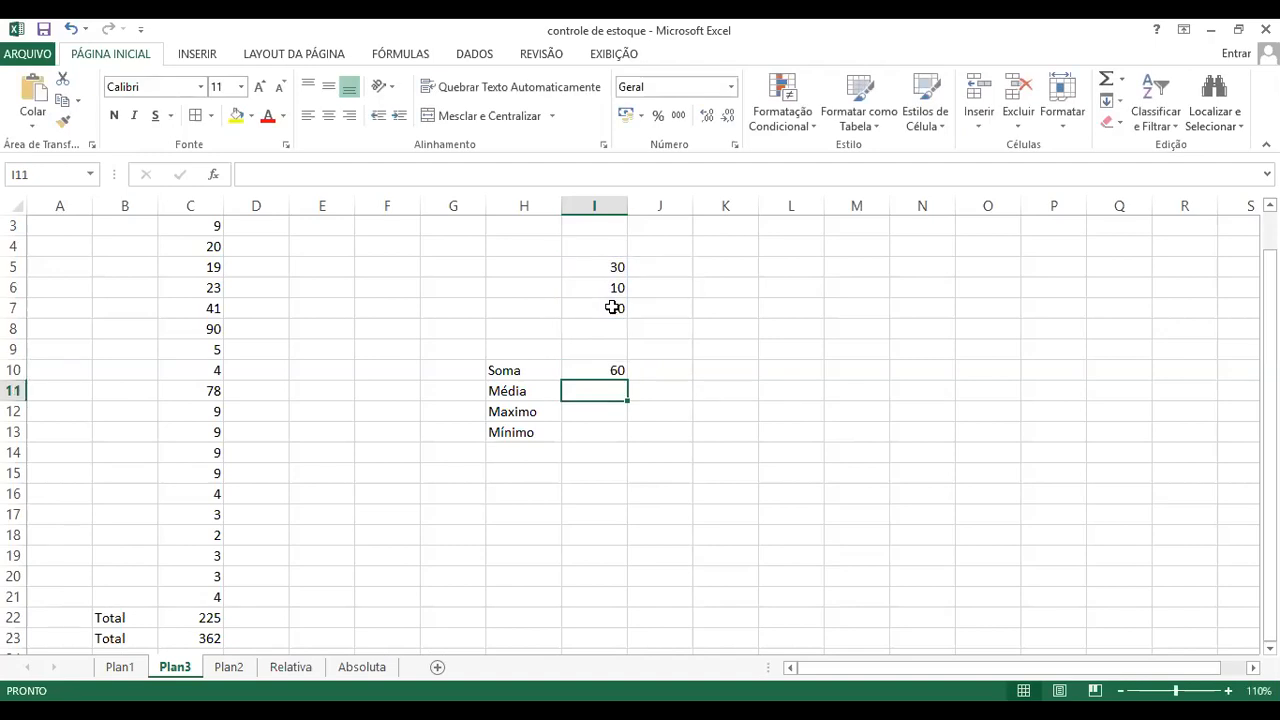
# Step: Correct the label in cell H12 to Máximo, adding the missing accent
pyautogui.click(500, 714)
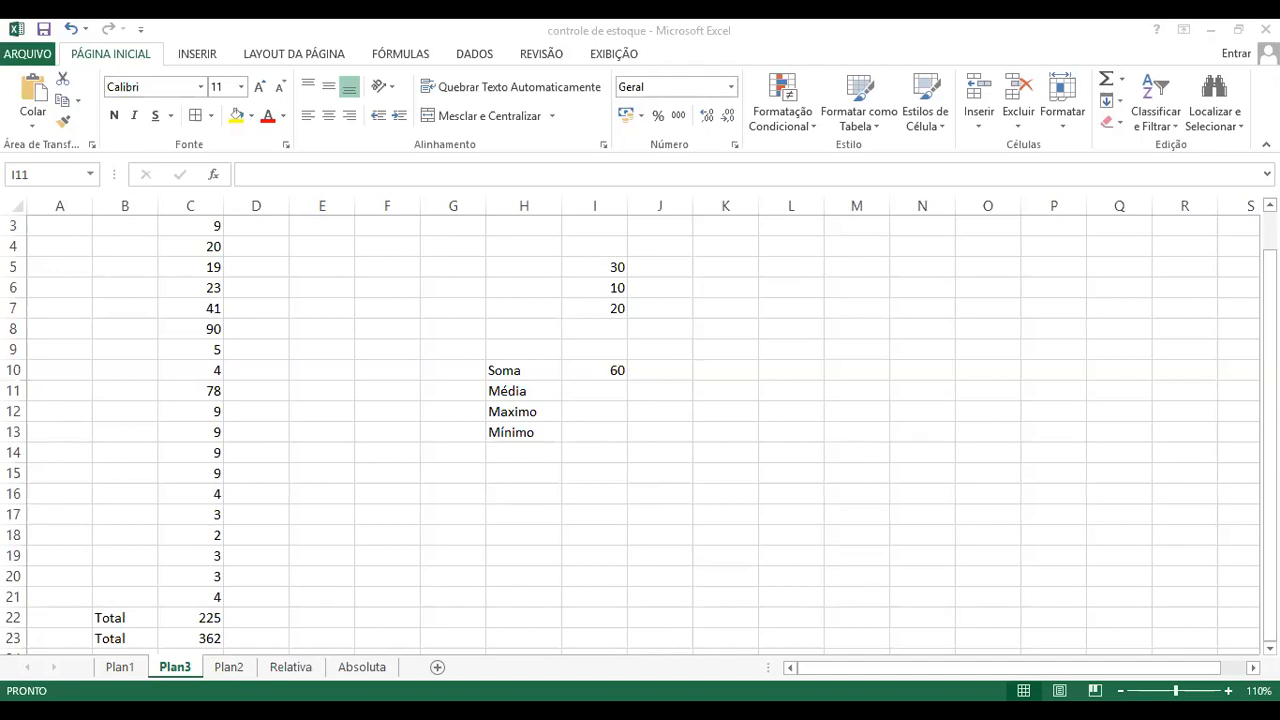
pyautogui.click(524, 411)
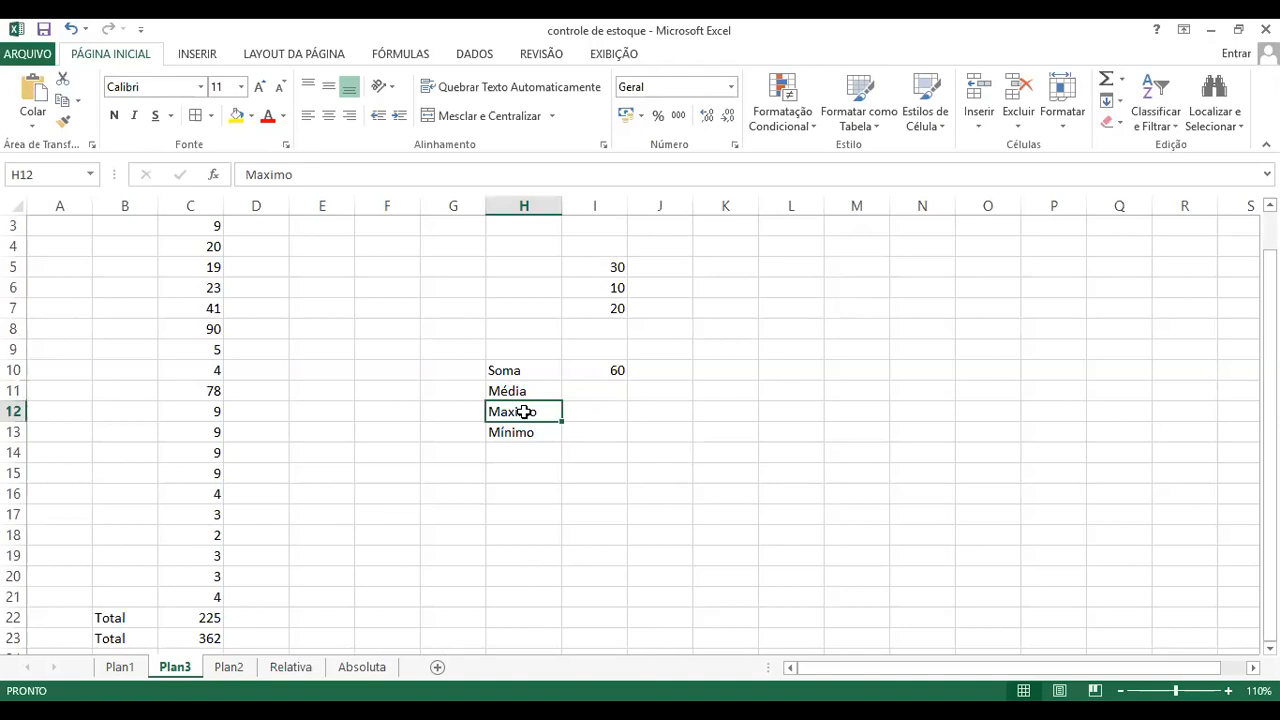
pyautogui.doubleClick(524, 411)
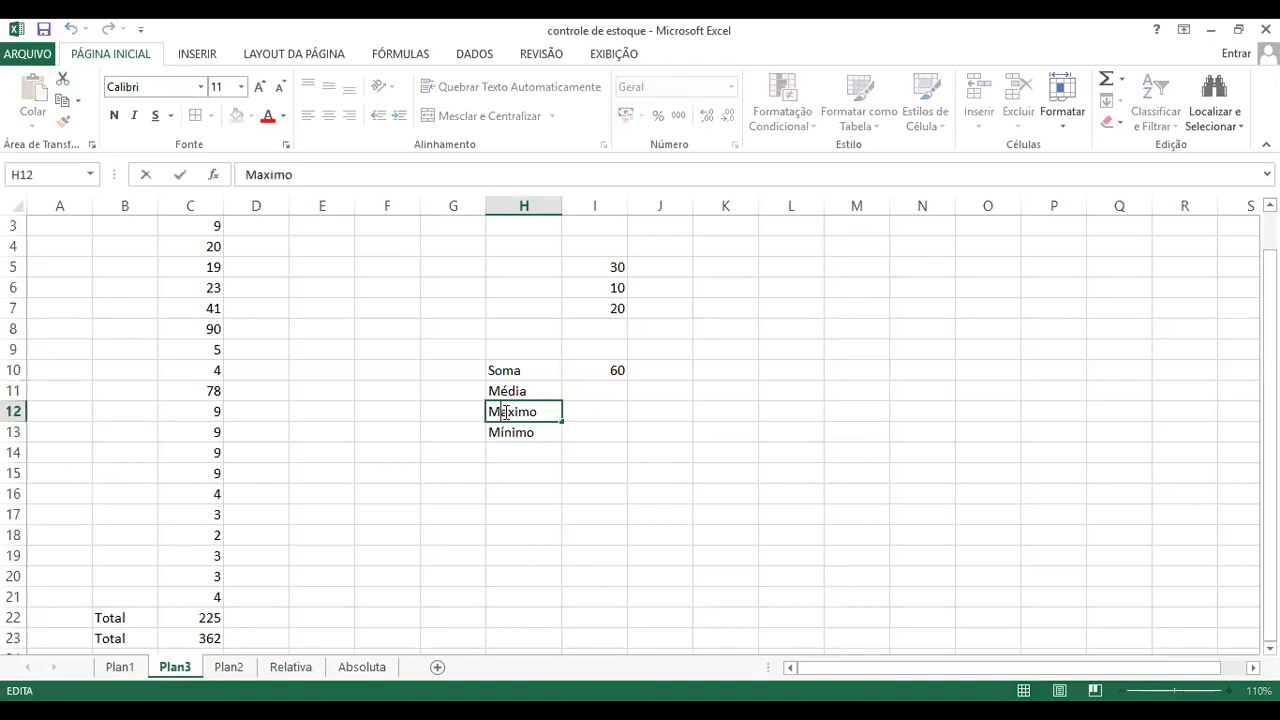
pyautogui.click(513, 413)
pyautogui.press('BackSpace')
pyautogui.write('á')
pyautogui.press('Return')
pyautogui.click(588, 410)
pyautogui.click(527, 388)
pyautogui.click(523, 370)
pyautogui.click(587, 377)
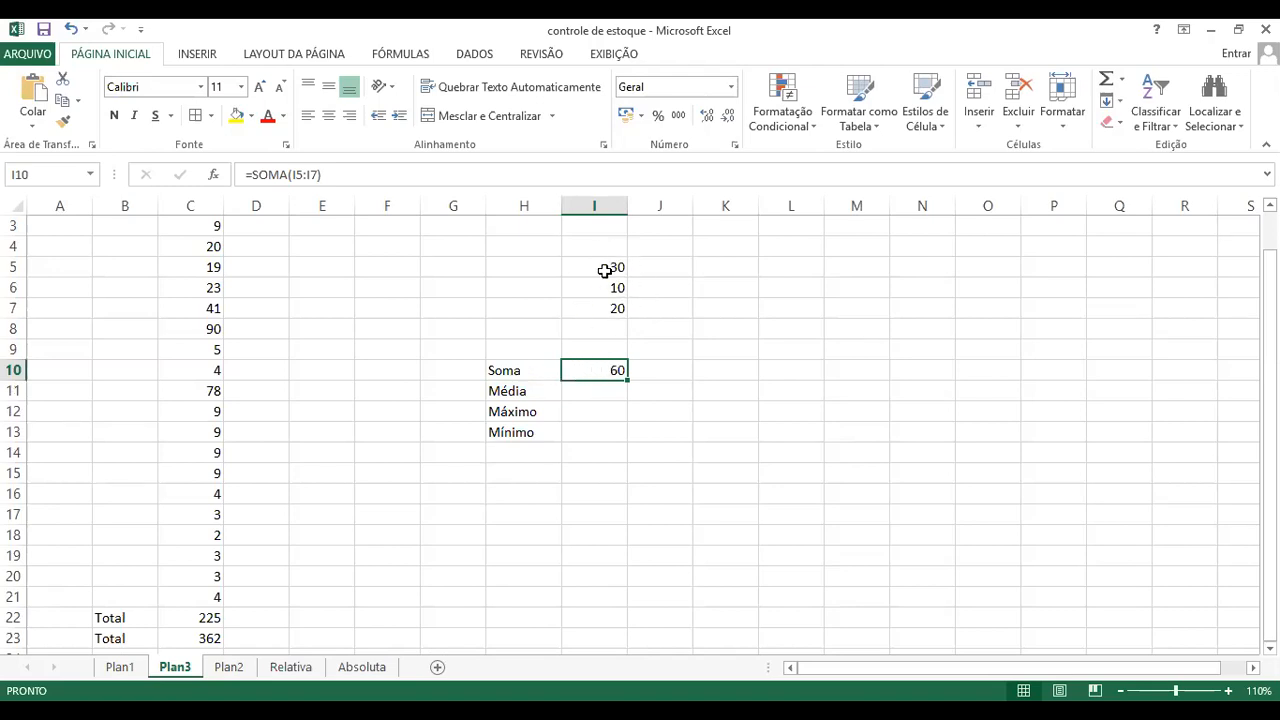
# Step: Calculate the average of I5:I7 in cell I11 with the formula =media(I5:I7)
pyautogui.click(594, 389)
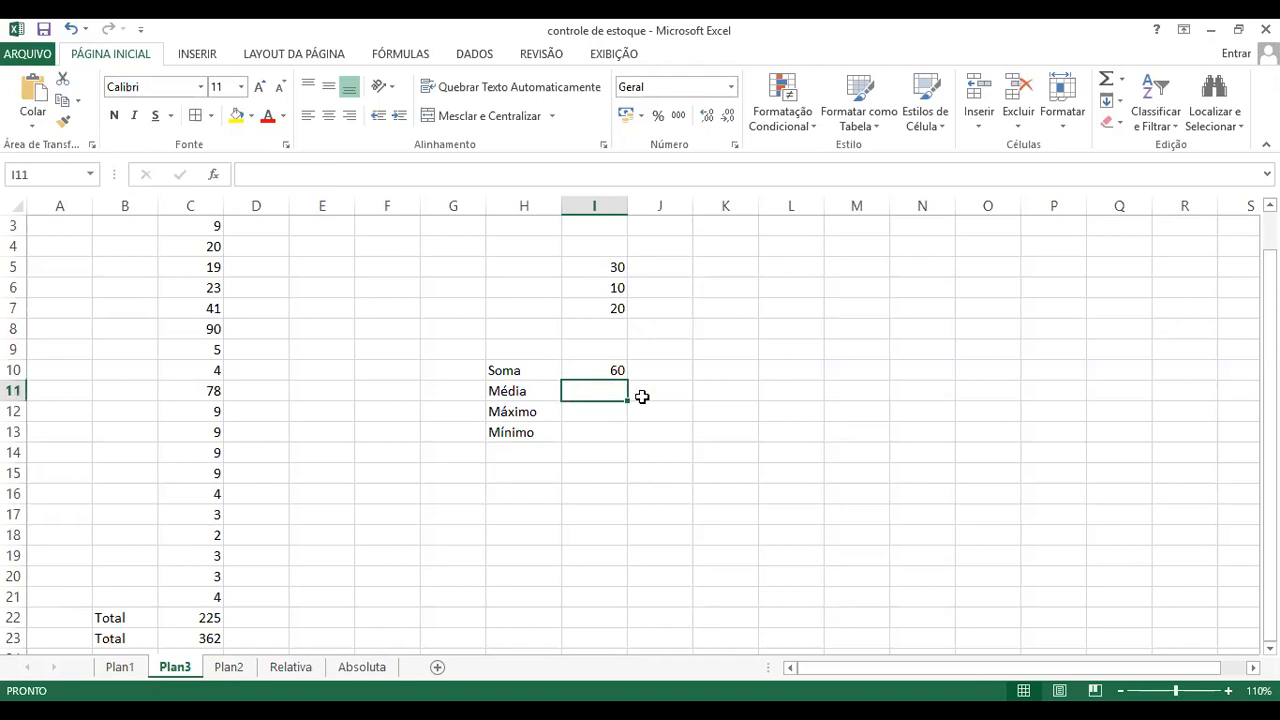
pyautogui.write('=')
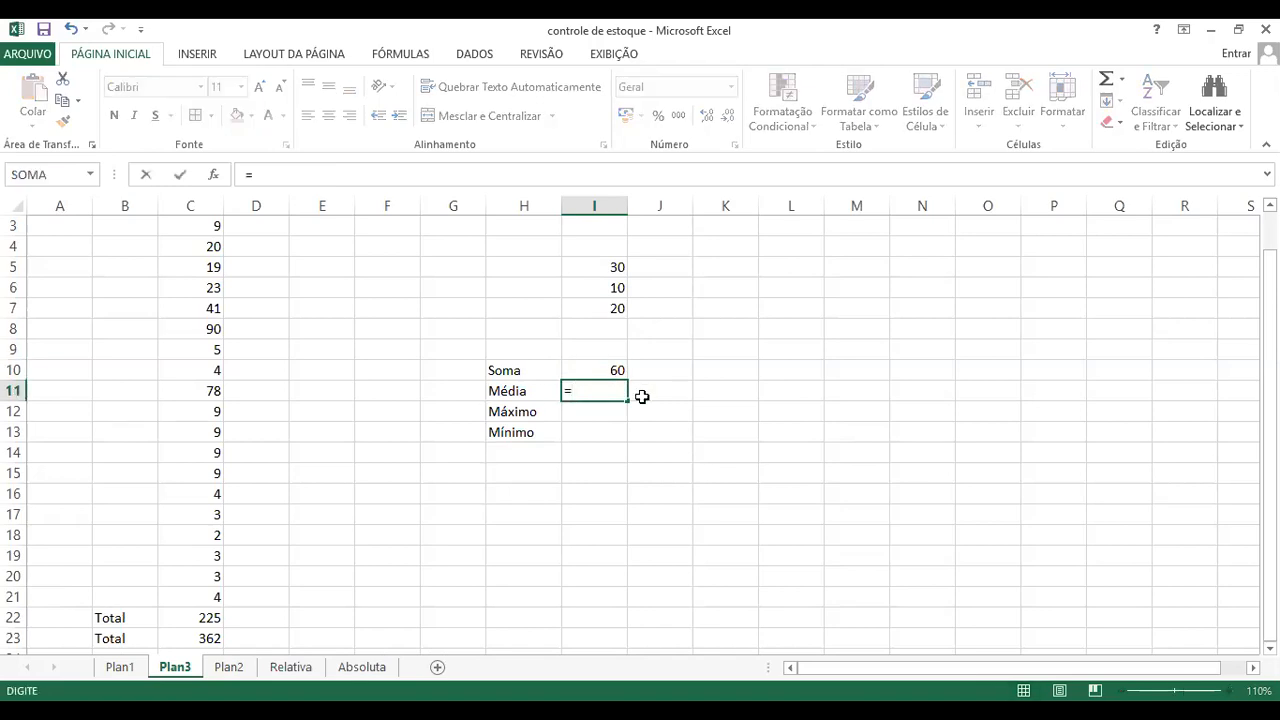
pyautogui.write('media(')
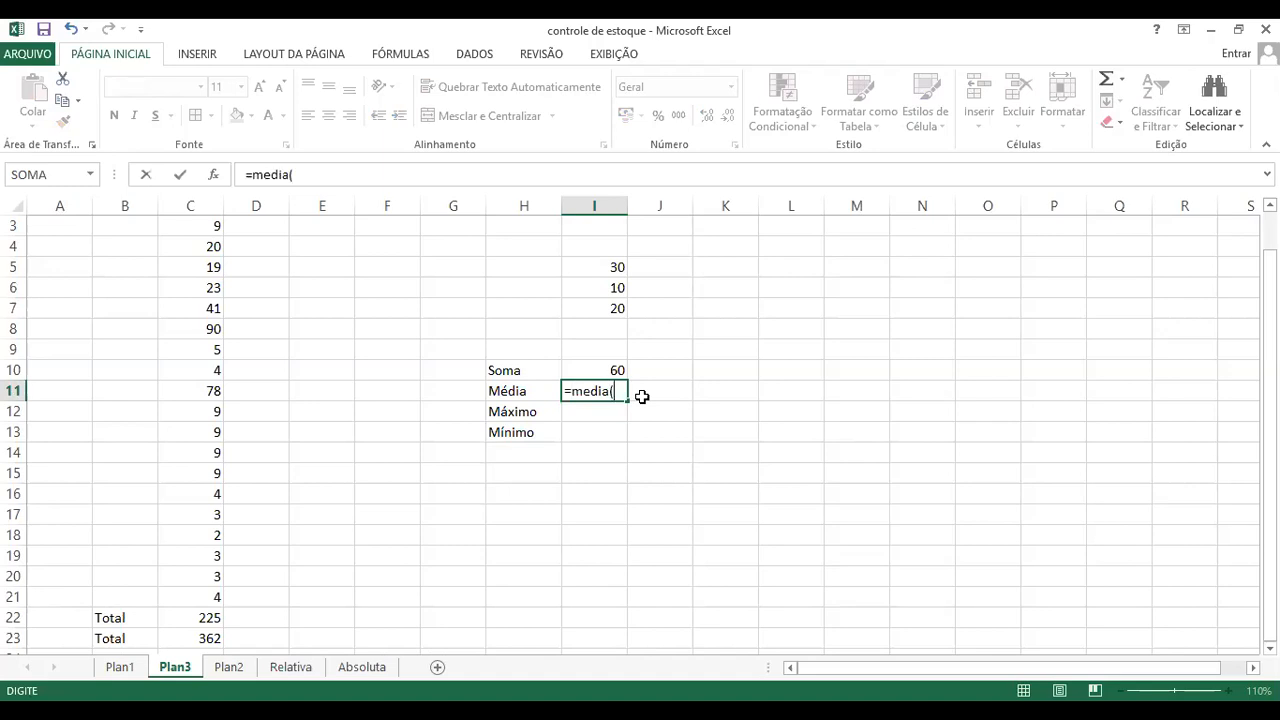
pyautogui.click(612, 266)
pyautogui.hotkey('shift', 'Down')
pyautogui.hotkey('shift', 'Down')
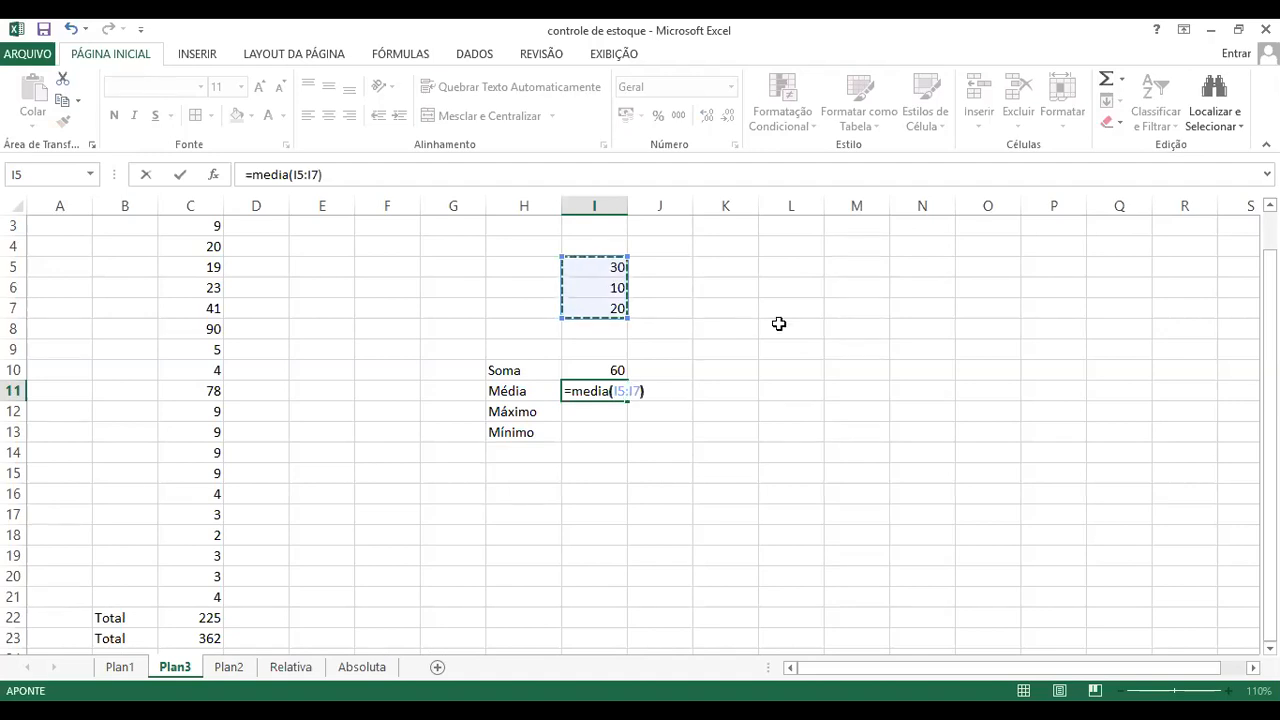
pyautogui.press('Return')
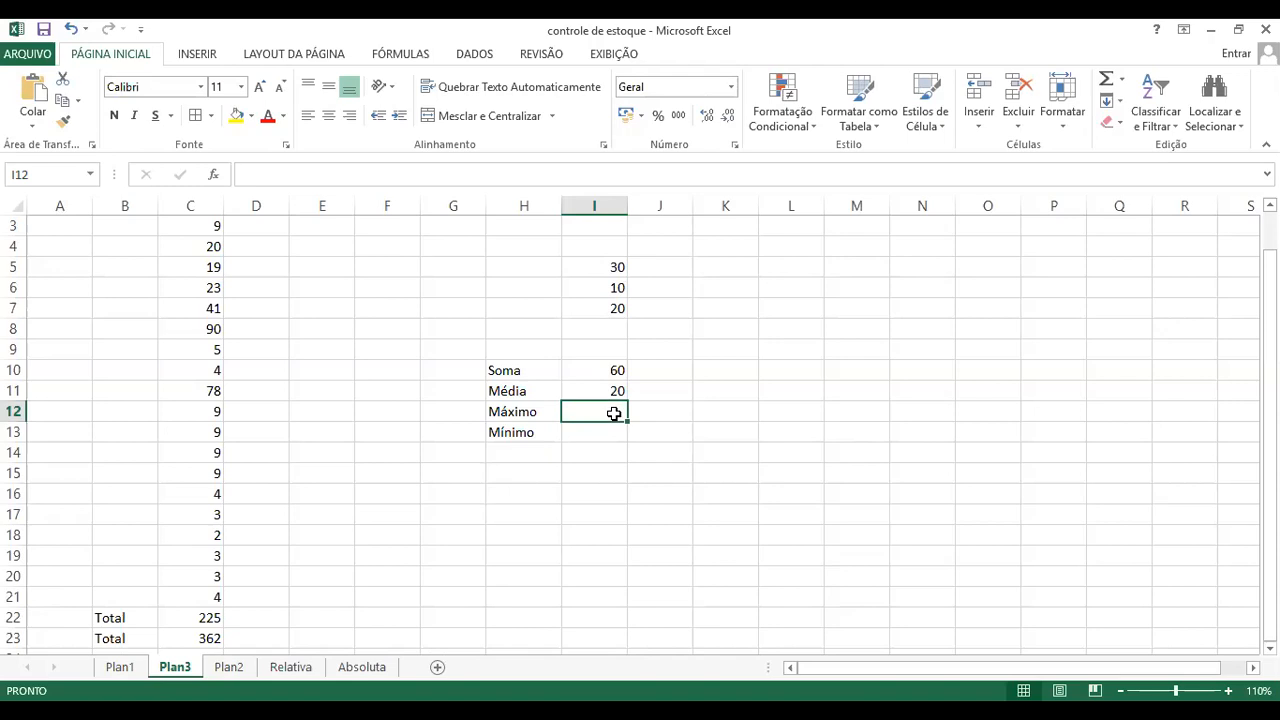
# Step: Enter the formula =maximo(i5:i7) in cell I12, writing out the range reference
pyautogui.write('=')
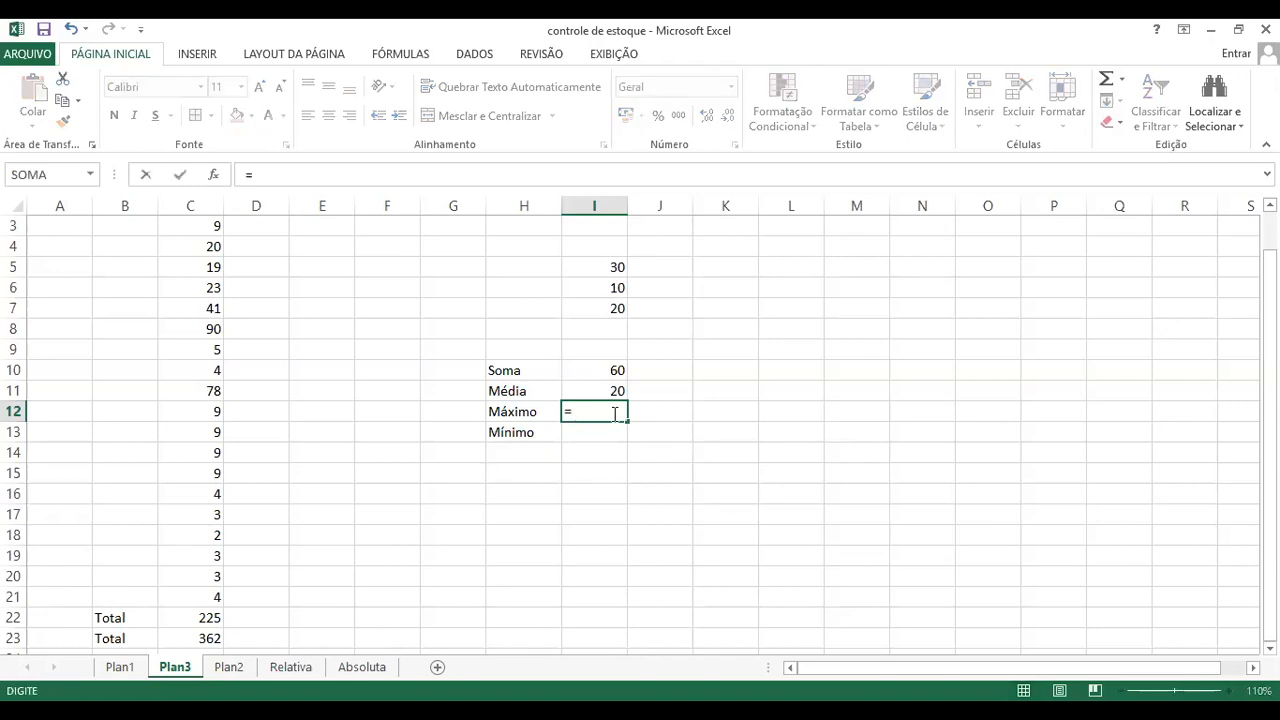
pyautogui.write('maximo')
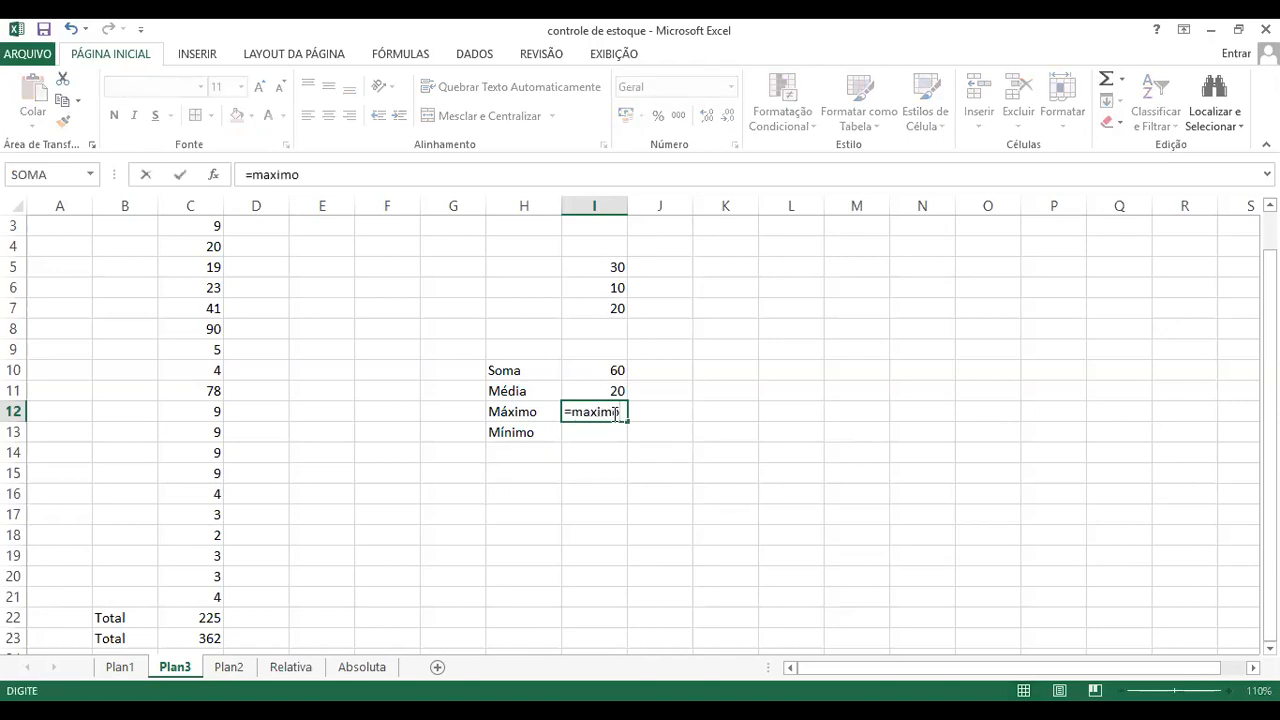
pyautogui.write('(')
pyautogui.write('i')
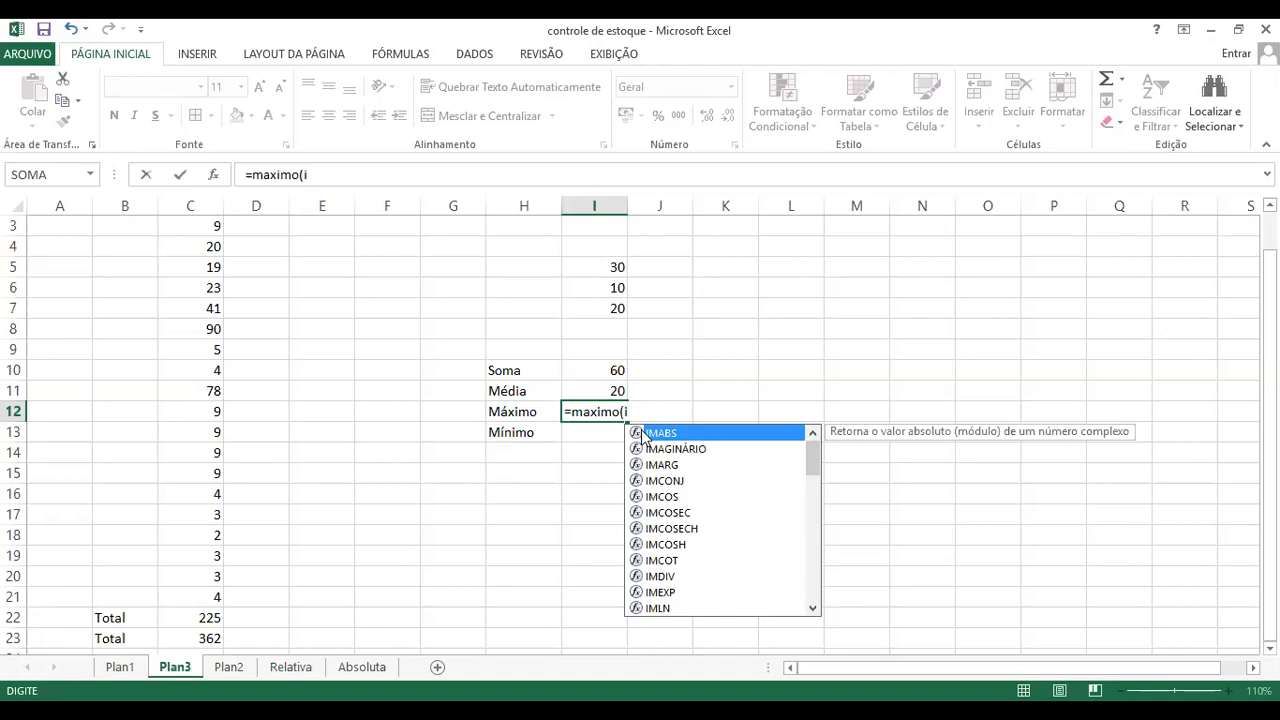
pyautogui.write('5')
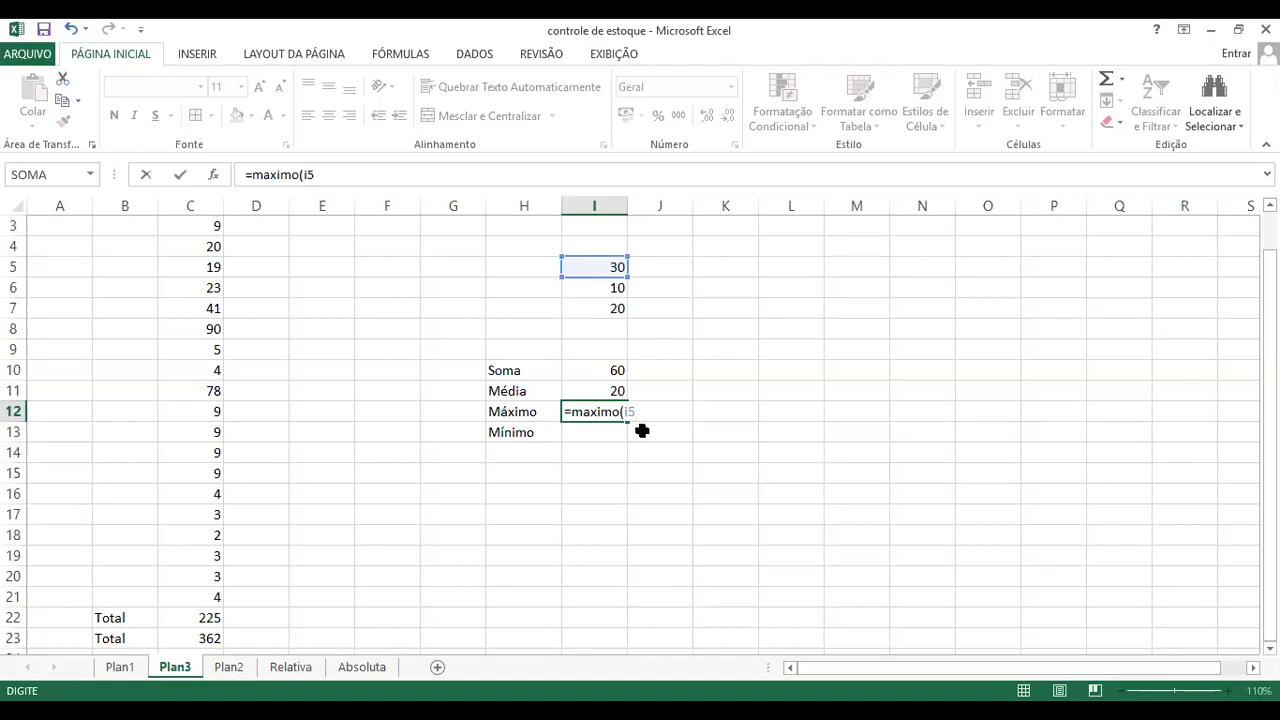
pyautogui.write(':i7')
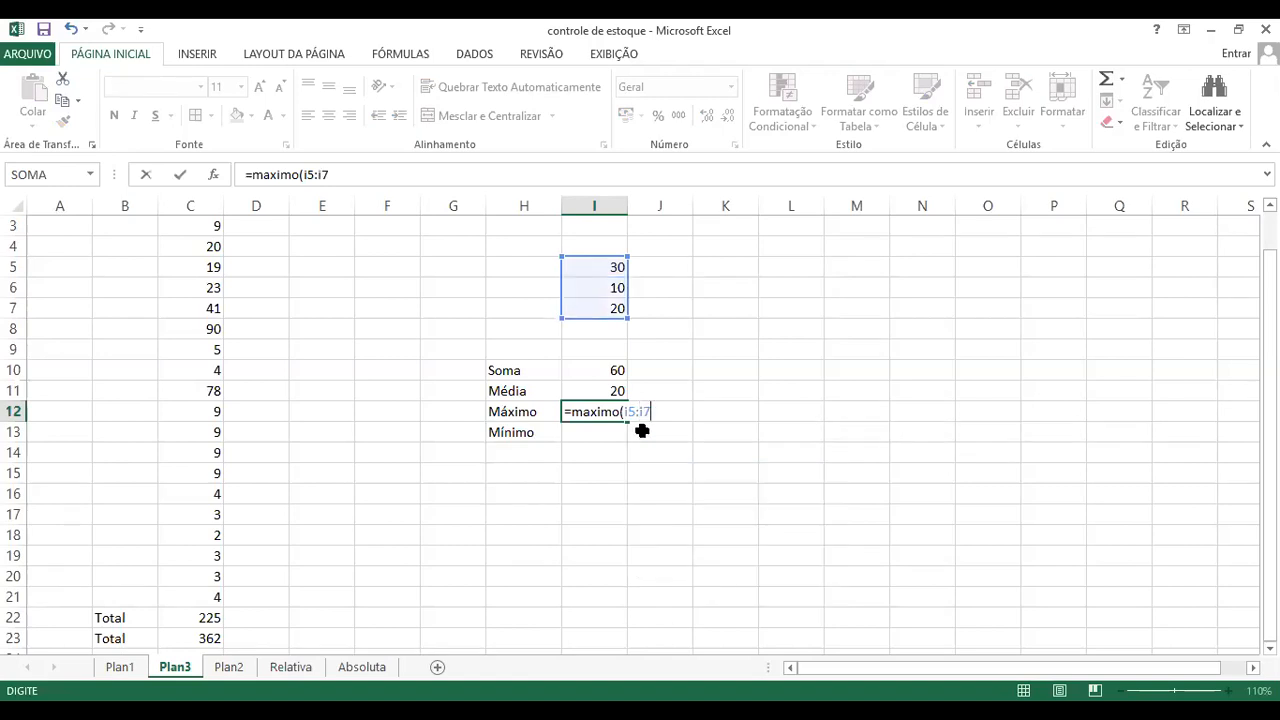
pyautogui.write(')')
pyautogui.press('Return')
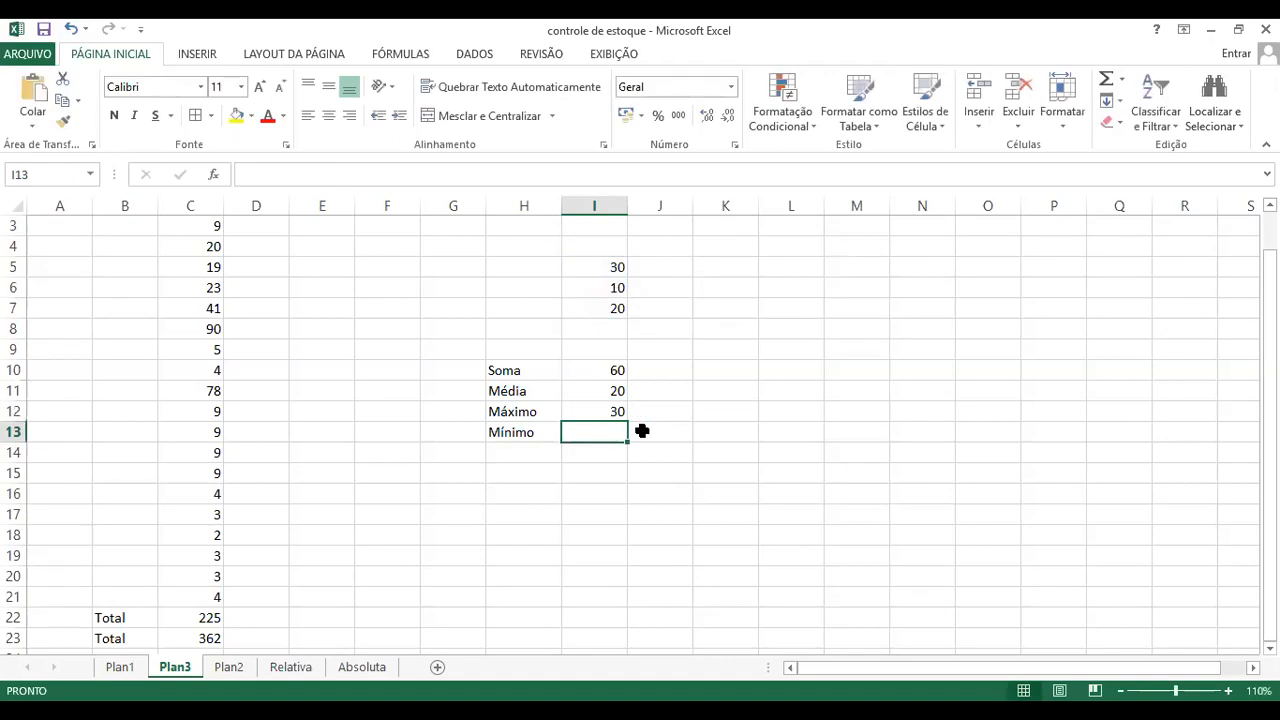
# Step: Try to calculate the minimum of I5:I7 in cell I13 with the formula =min(I5:I7)
pyautogui.write('=')
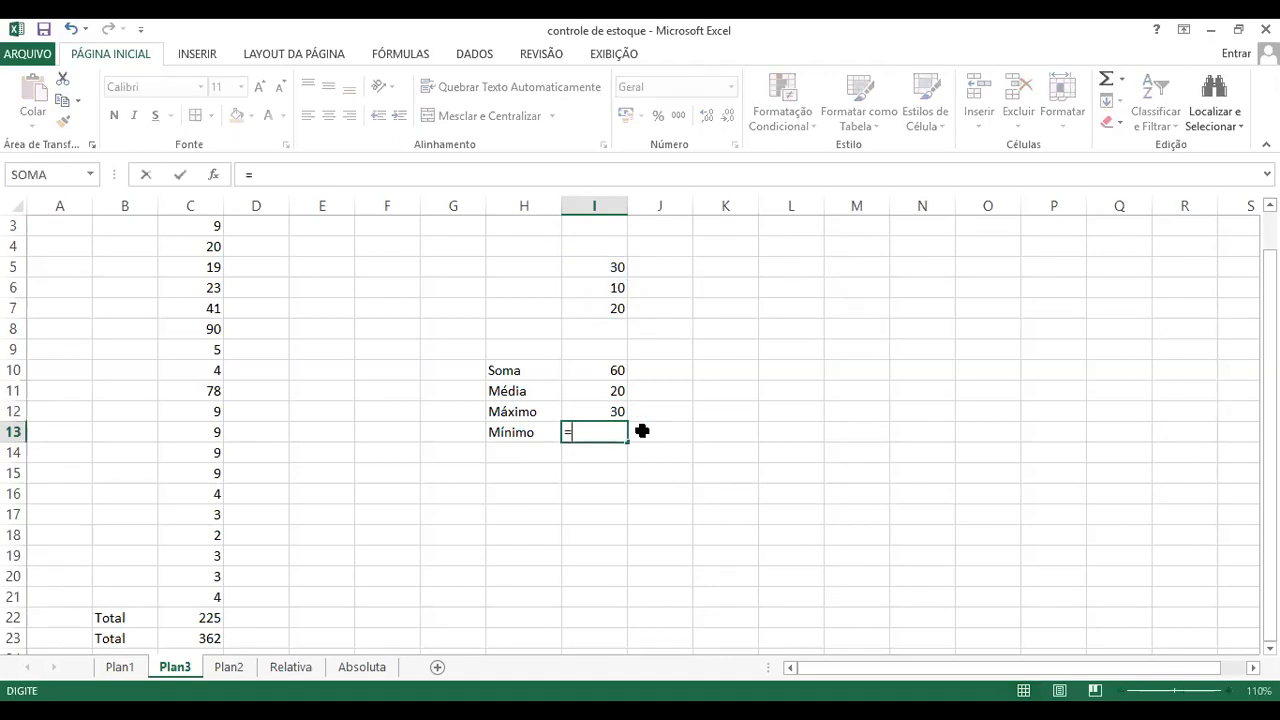
pyautogui.write('mi')
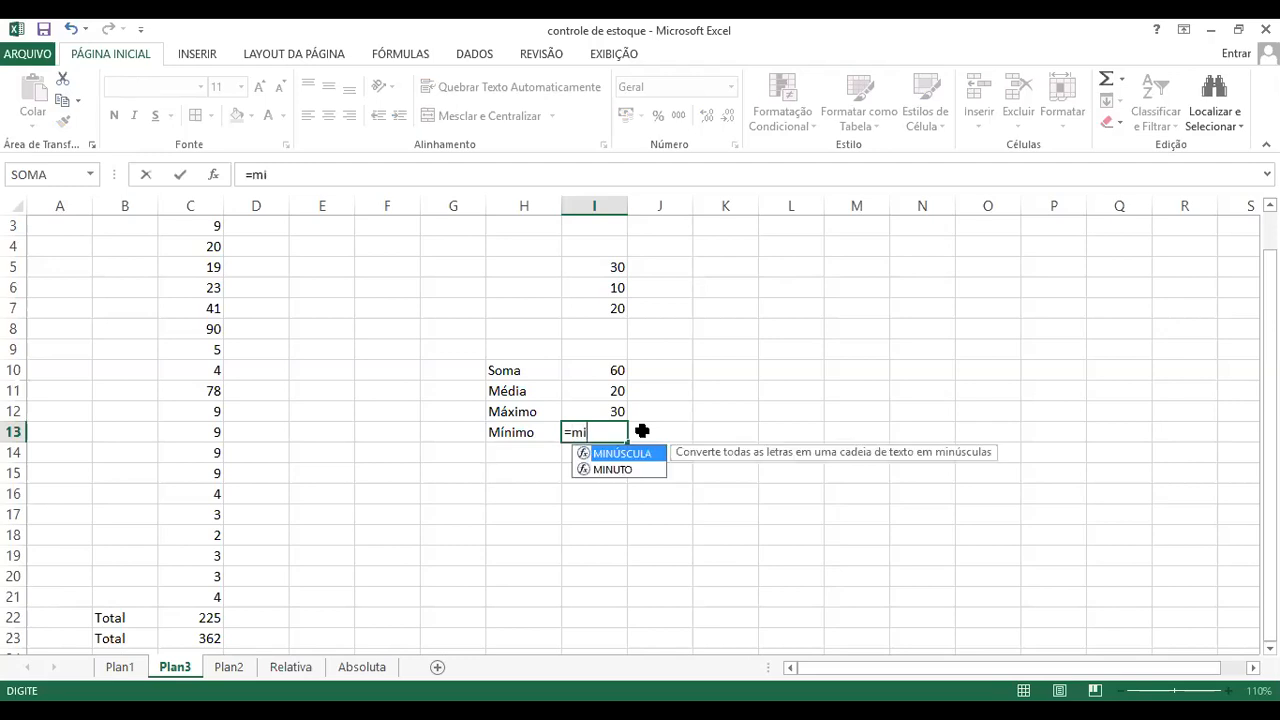
pyautogui.write('n(')
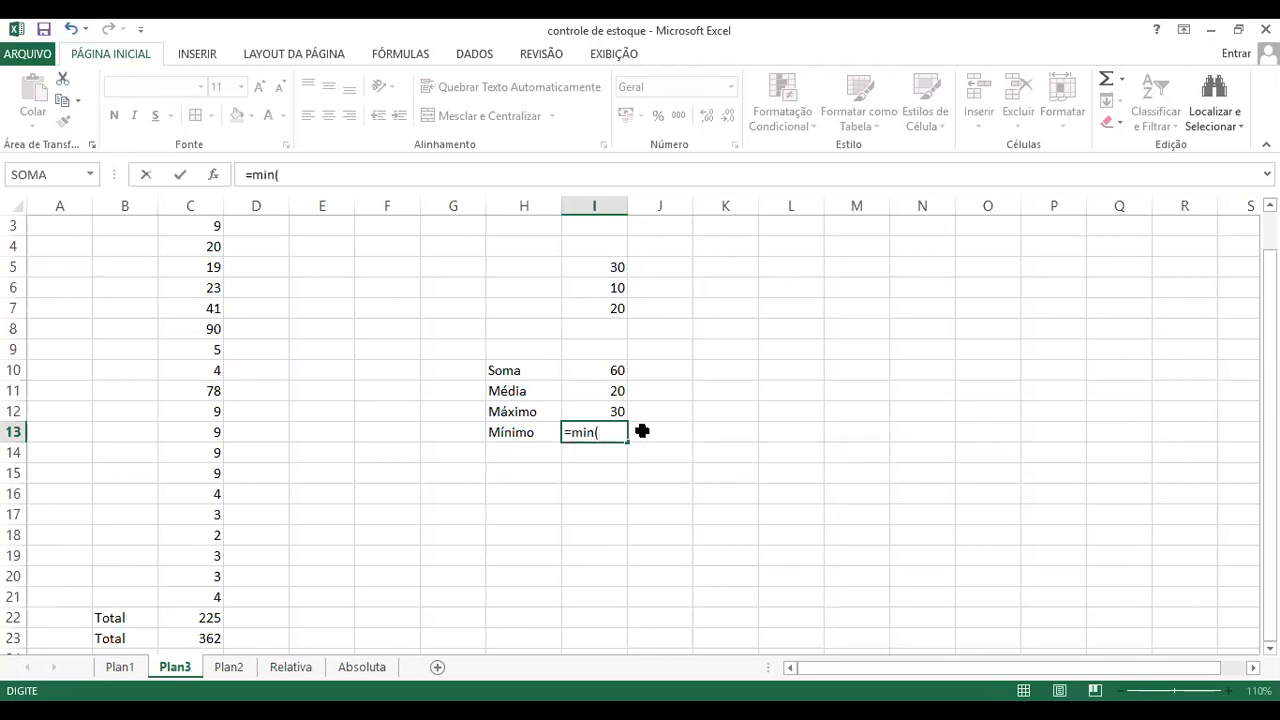
pyautogui.click(616, 271)
pyautogui.moveTo(616, 271); pyautogui.dragTo(616, 302)
pyautogui.write(')')
pyautogui.press('Return')
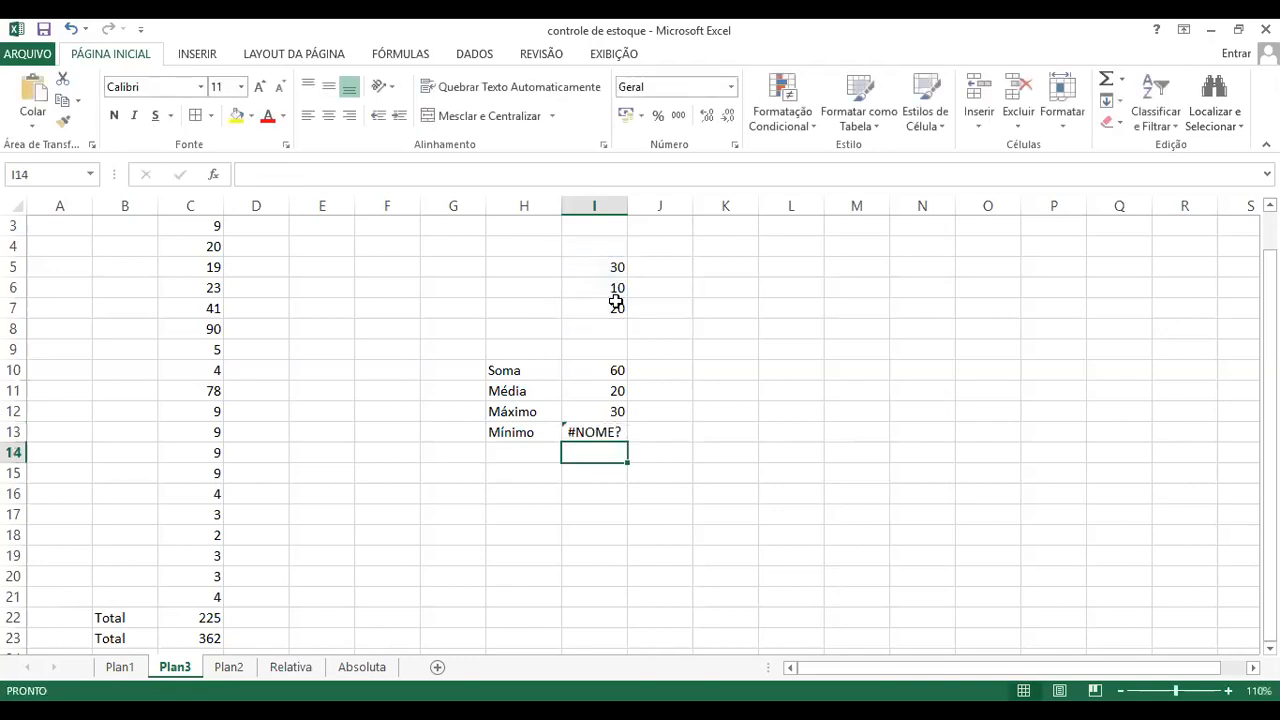
# Step: Correct the function name in cell I13 so the formula reads =minimo(I5:I7), and review the entered formula
pyautogui.click(605, 432)
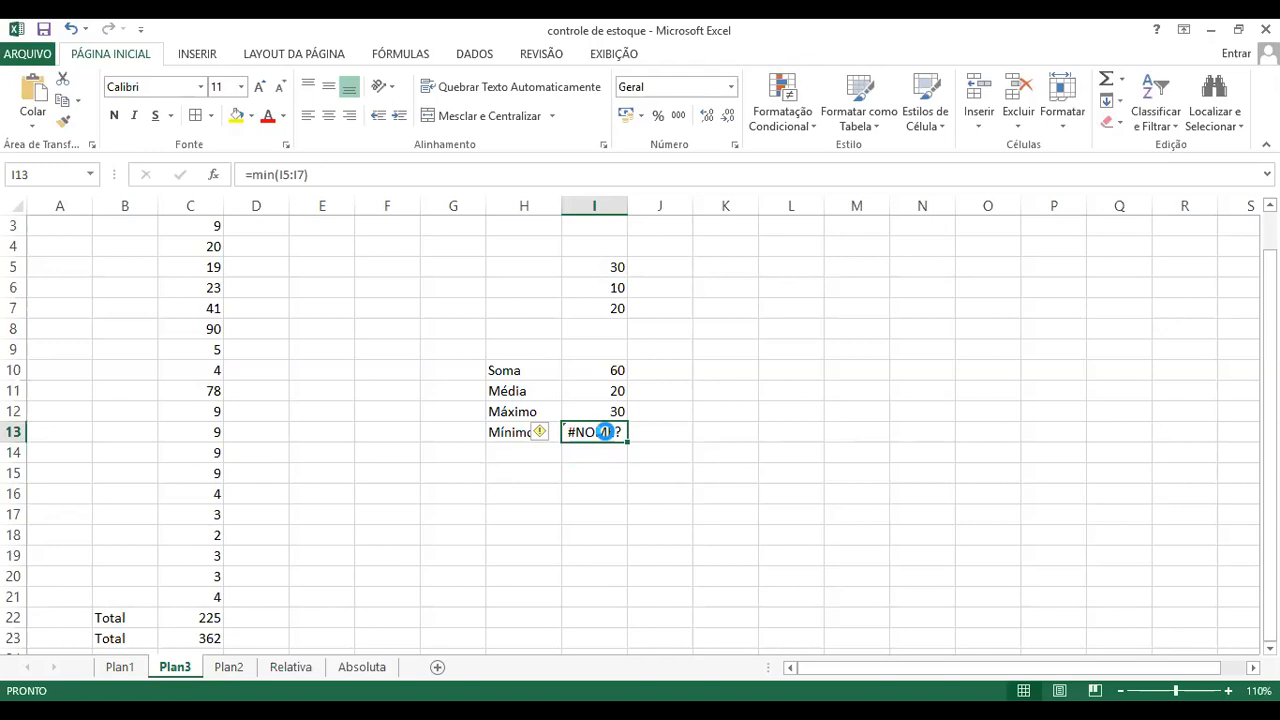
pyautogui.press('F3')
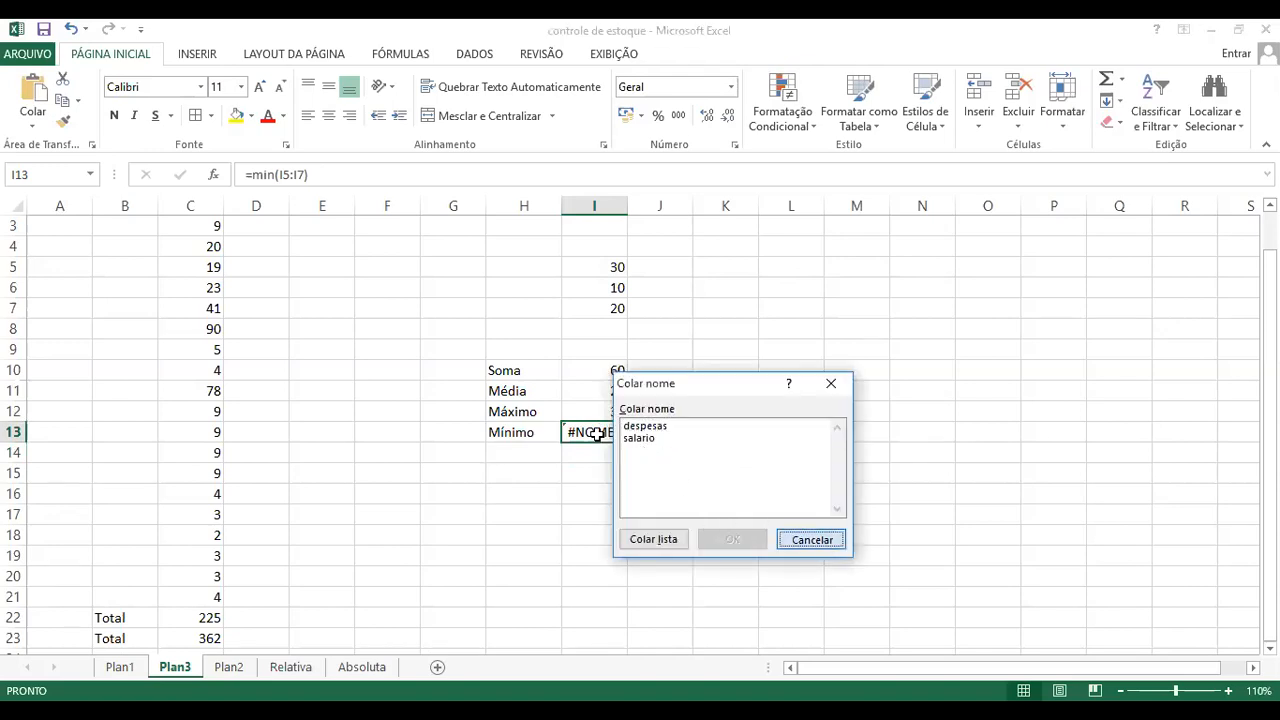
pyautogui.click(820, 540)
pyautogui.doubleClick(598, 432)
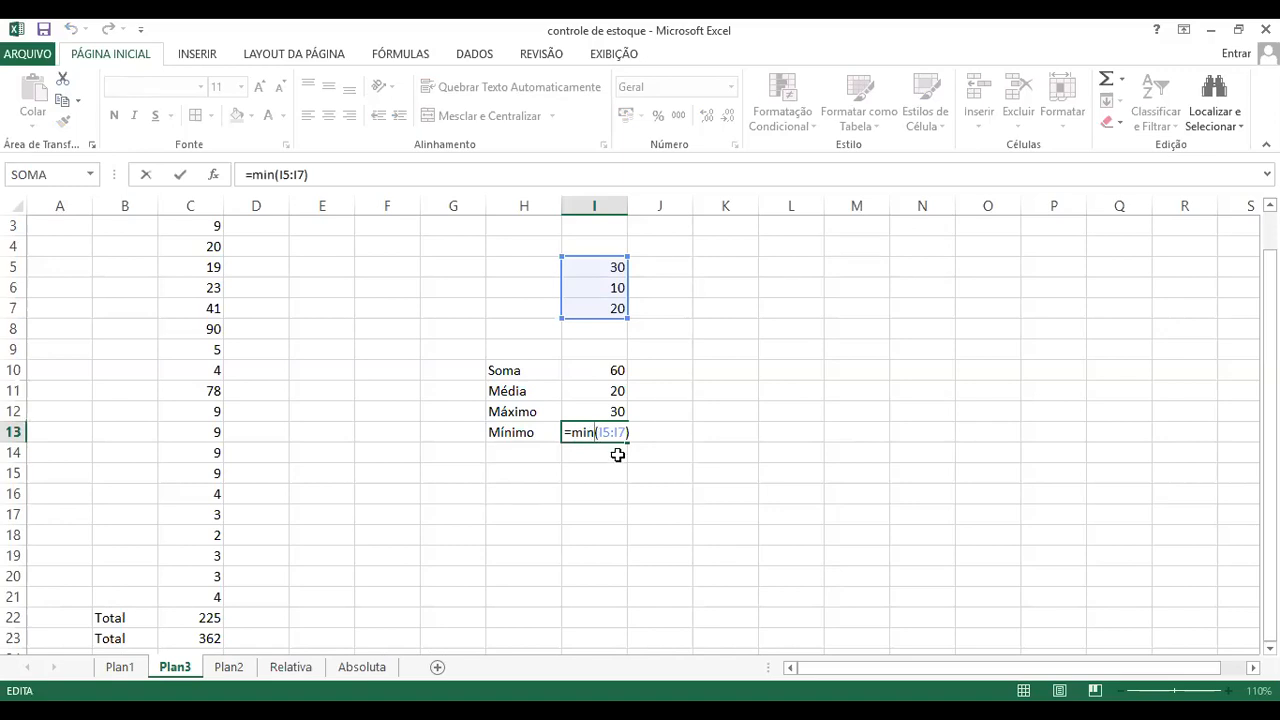
pyautogui.write('imo')
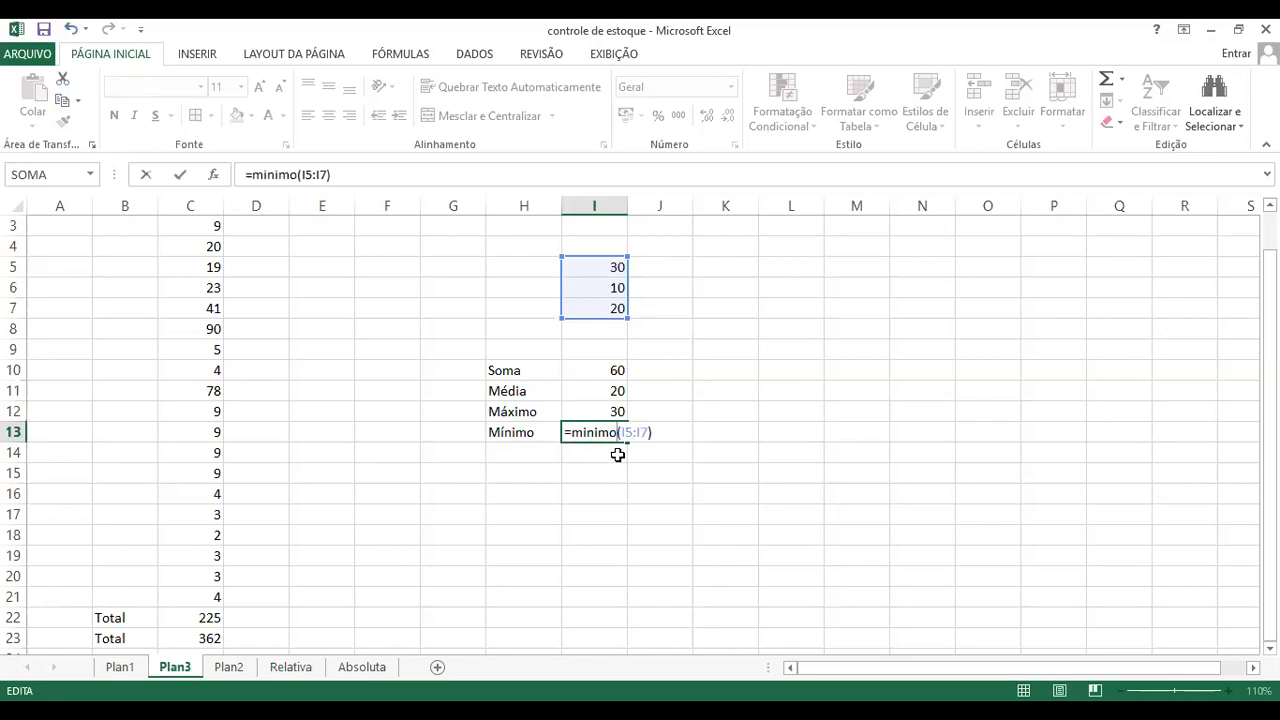
pyautogui.press('Return')
pyautogui.click(595, 432)
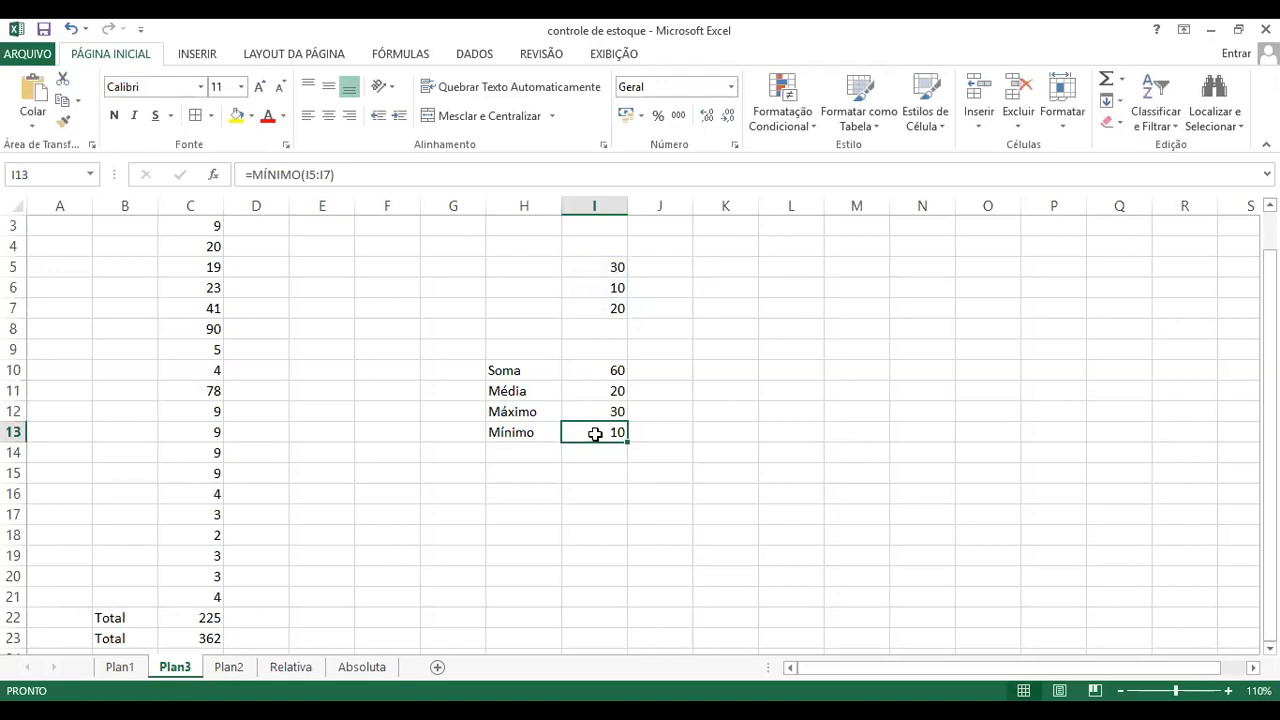
pyautogui.doubleClick(595, 432)
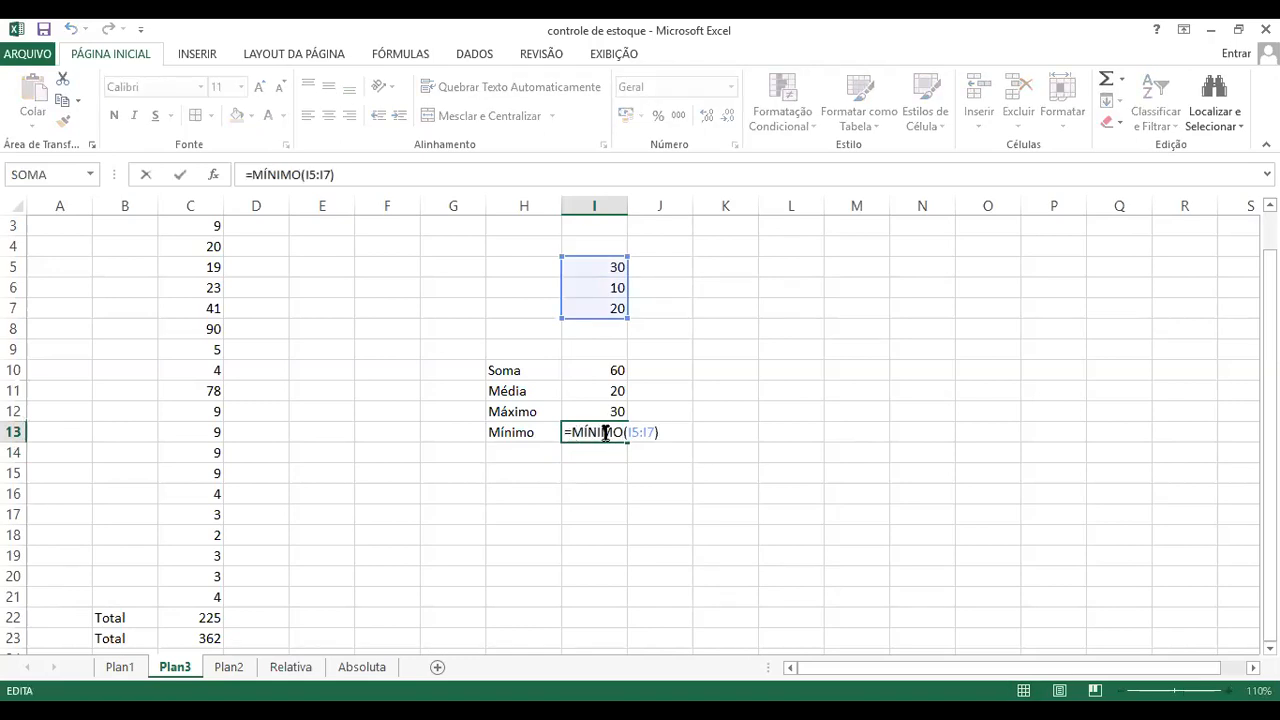
pyautogui.press('Escape')
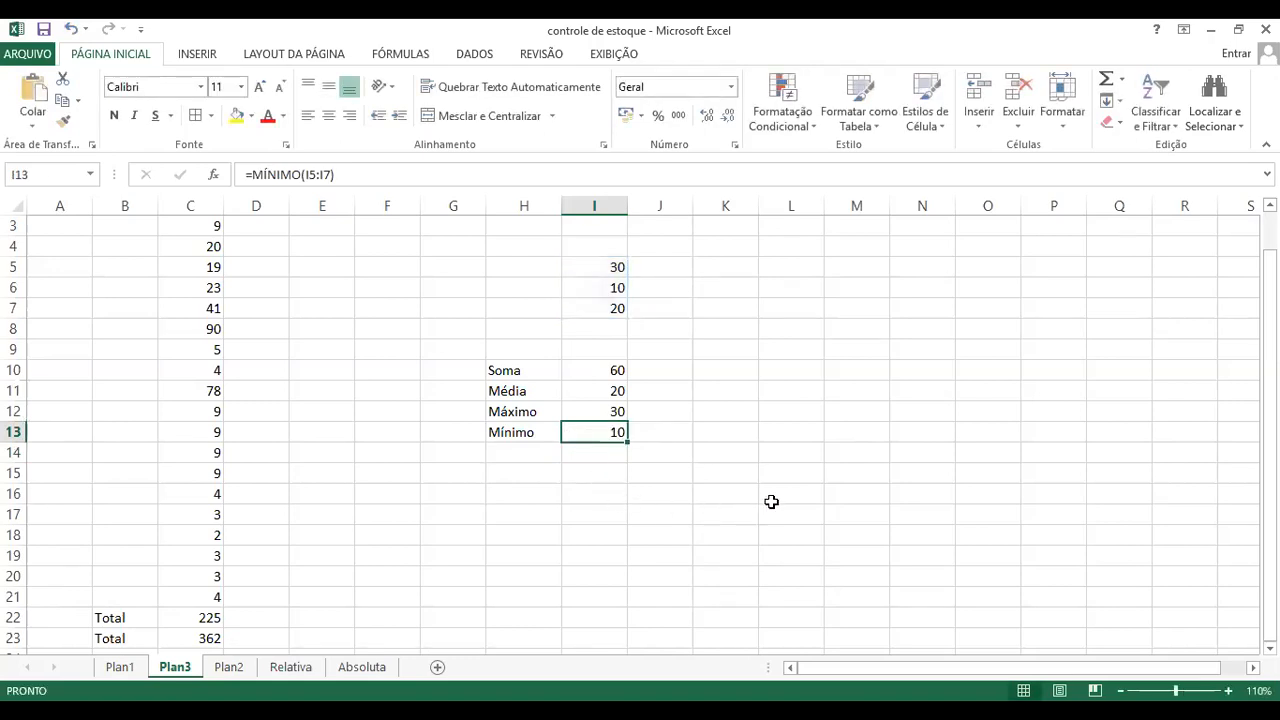
pyautogui.click(878, 473)
pyautogui.write('=')
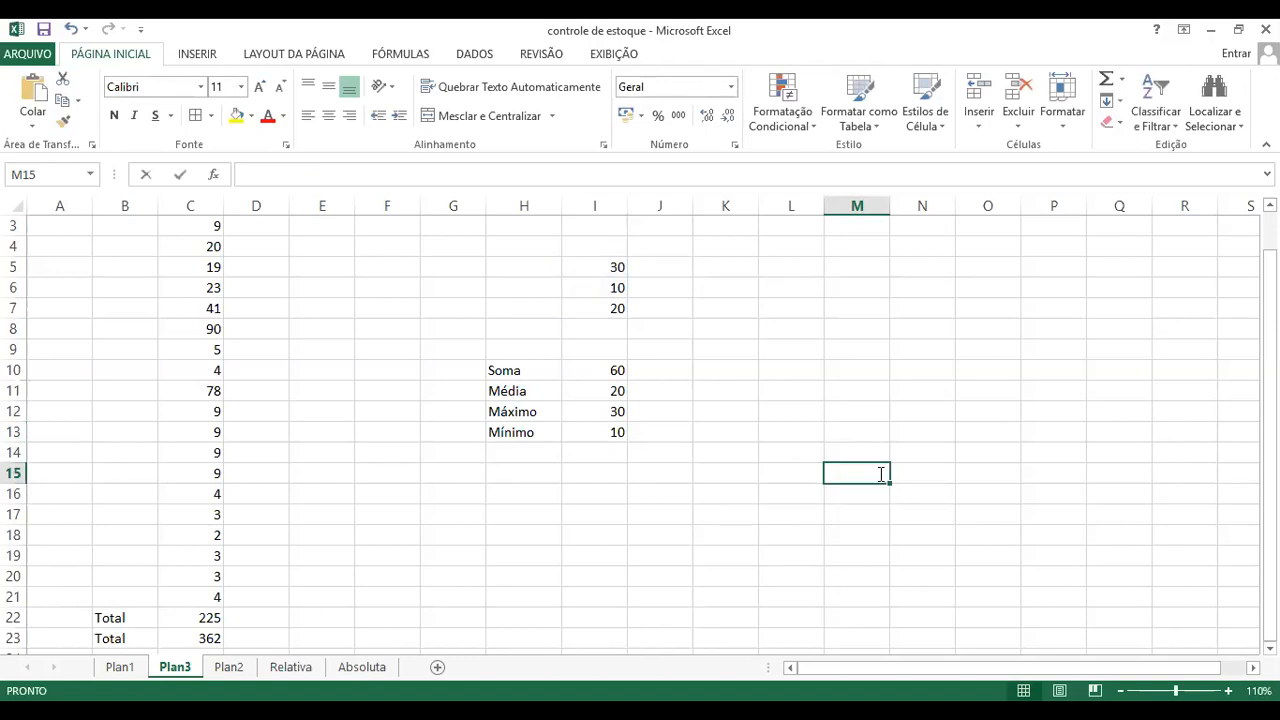
pyautogui.write('min')
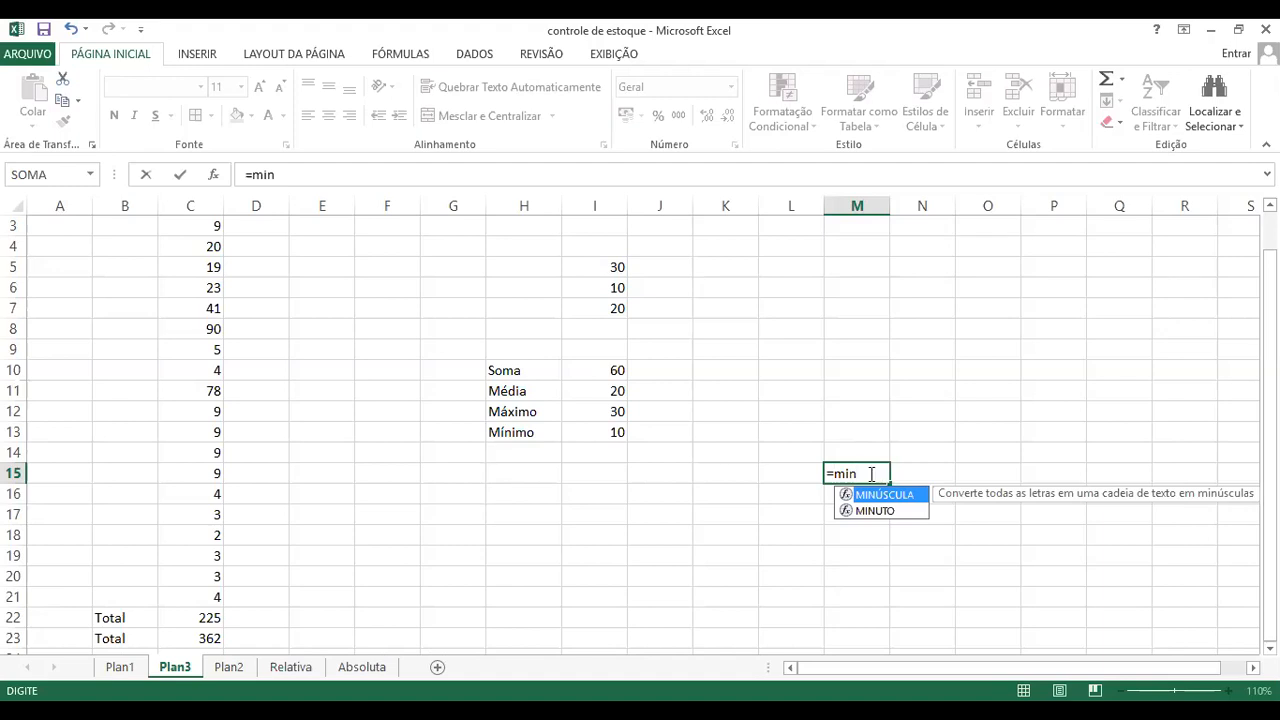
pyautogui.press('Escape')
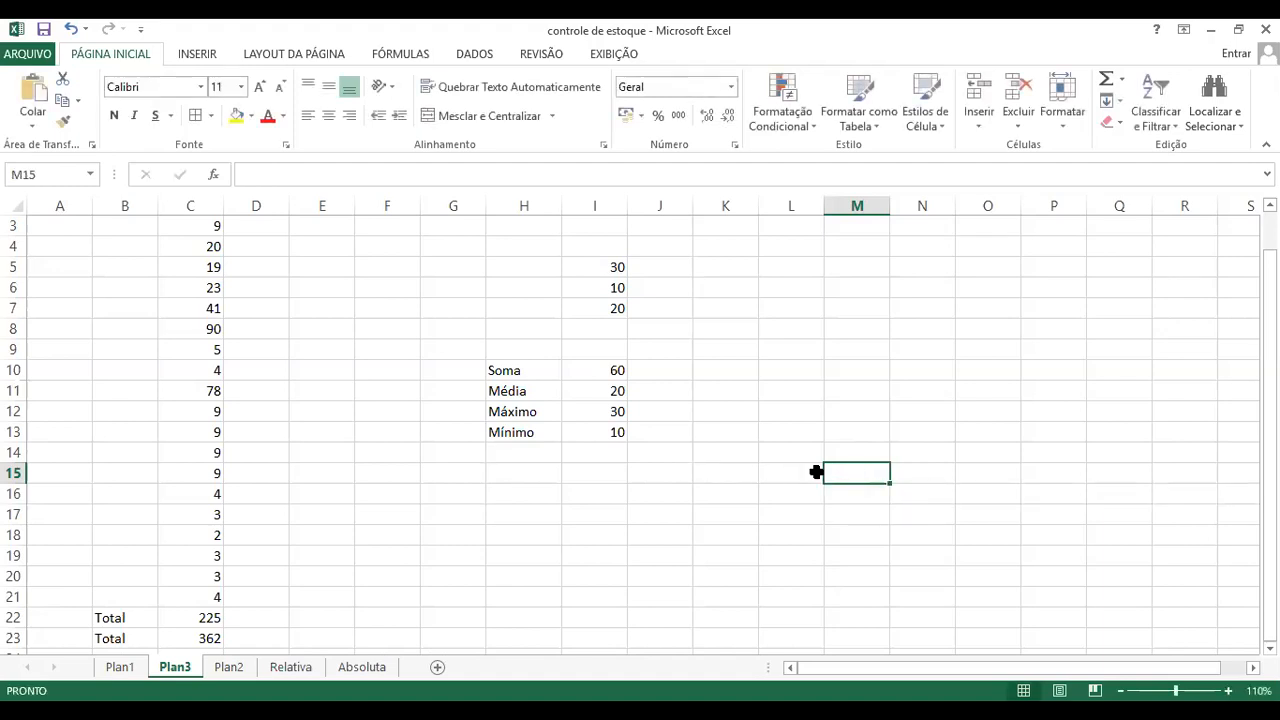
# Step: Examine the function name used in the minimum formula of cell I13
pyautogui.click(617, 431)
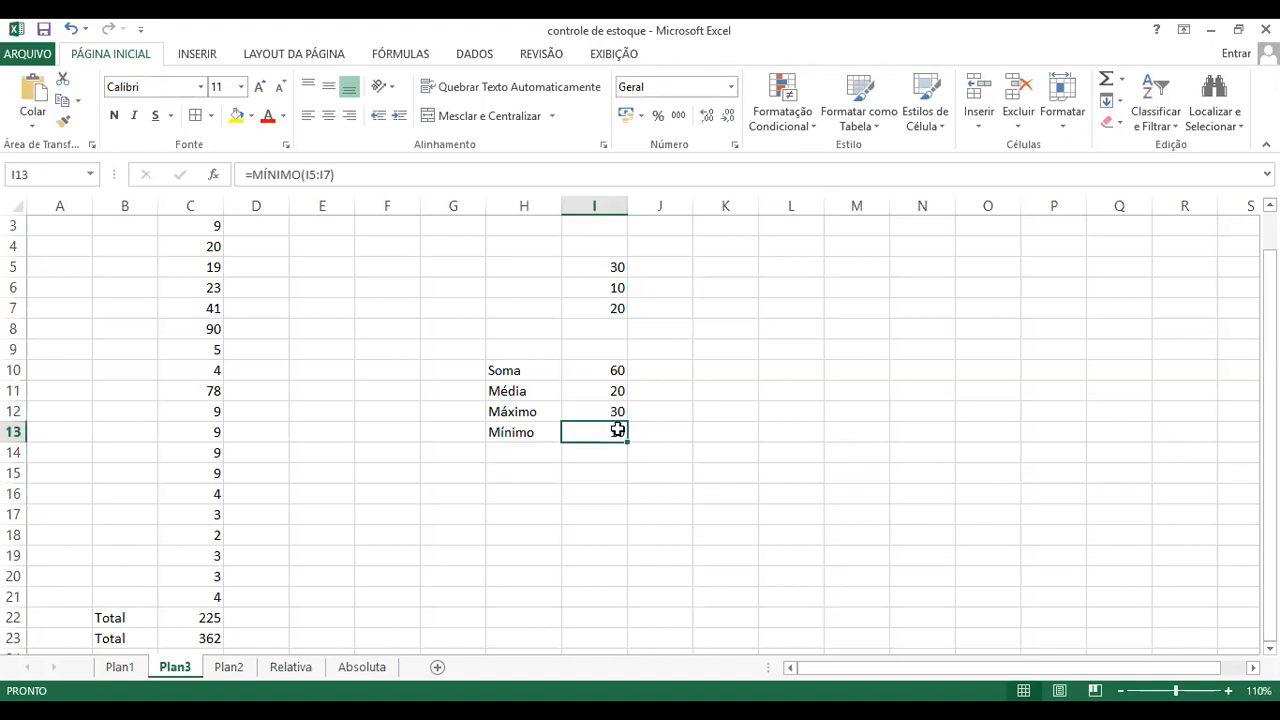
pyautogui.doubleClick(617, 431)
pyautogui.moveTo(570, 430); pyautogui.dragTo(620, 431)
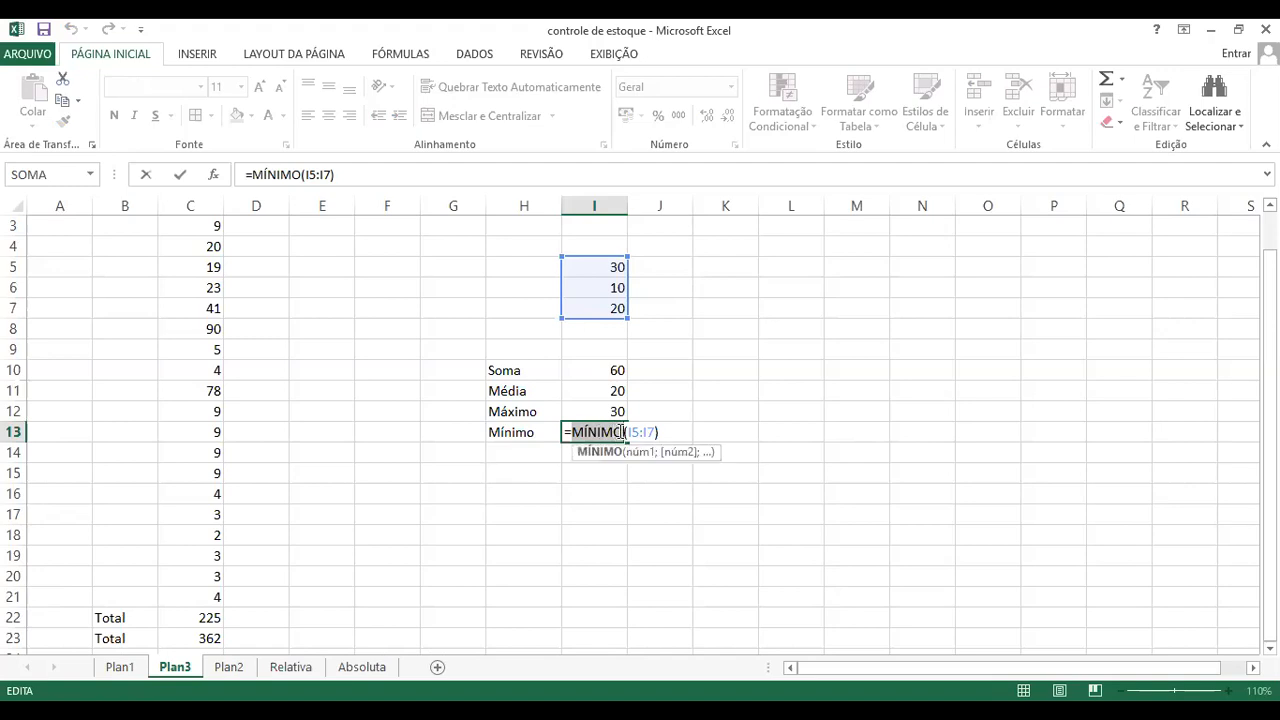
pyautogui.hotkey('ctrl', 'Return')
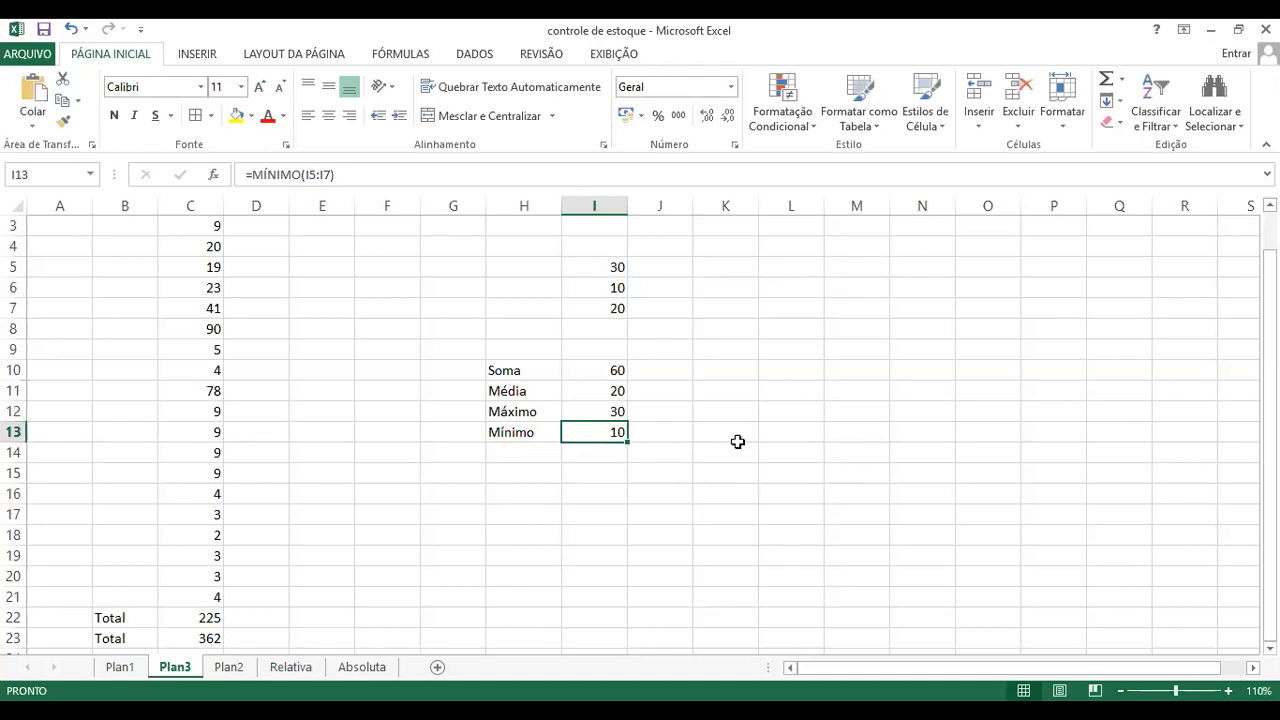
# Step: Replace the values in cells I6 and I7 of the number list with 100 each
pyautogui.click(1229, 691)
pyautogui.click(1229, 691)
pyautogui.click(1229, 691)
pyautogui.click(1229, 691)
pyautogui.click(1229, 691)
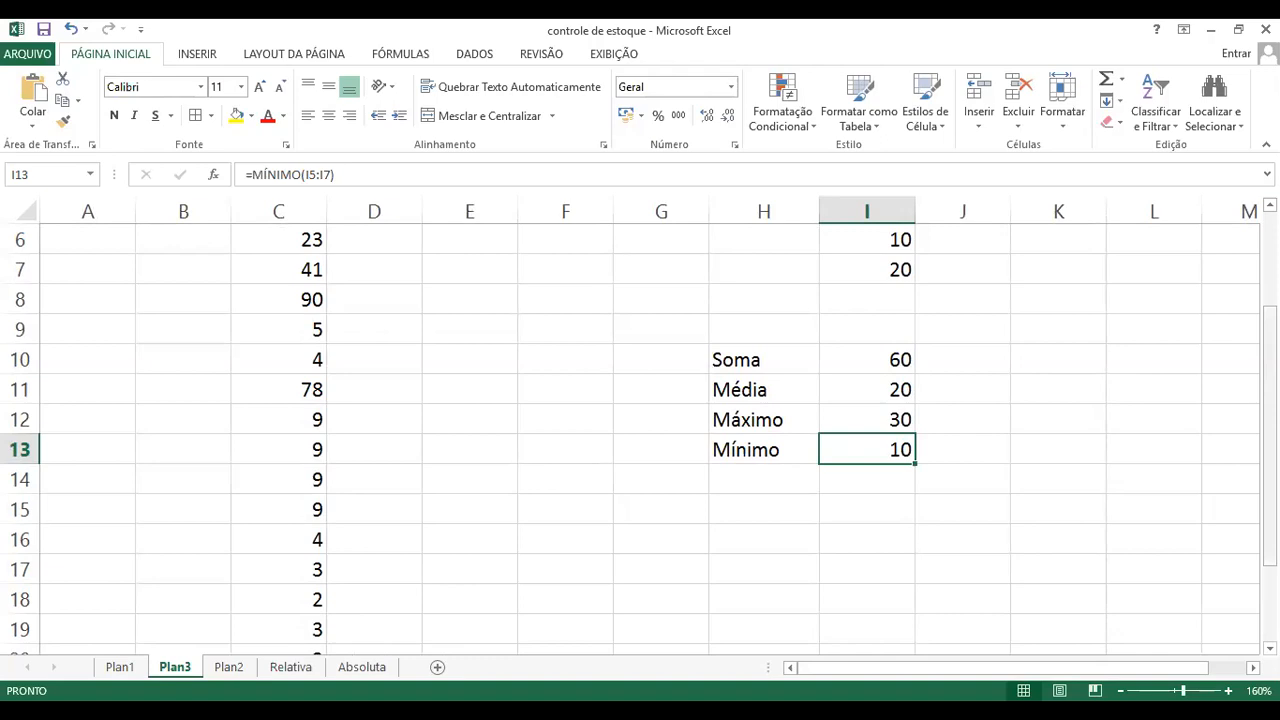
pyautogui.moveTo(1270, 476); pyautogui.dragTo(1270, 400)
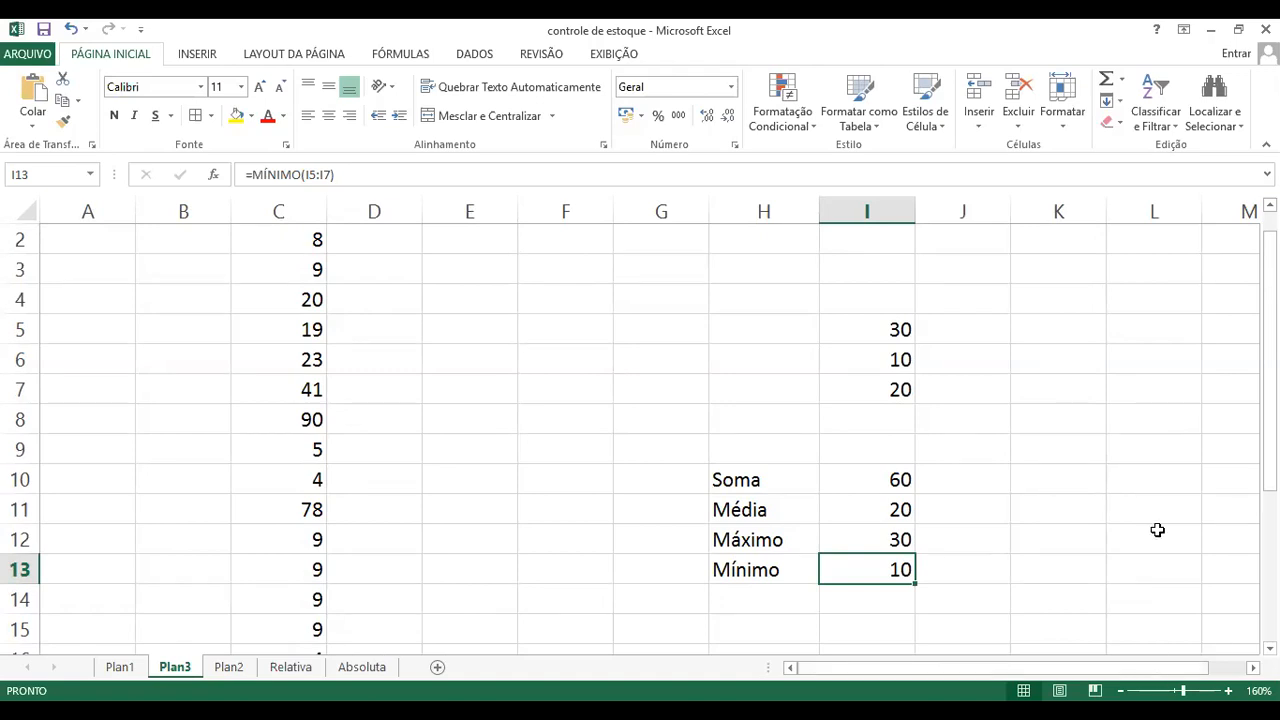
pyautogui.click(902, 362)
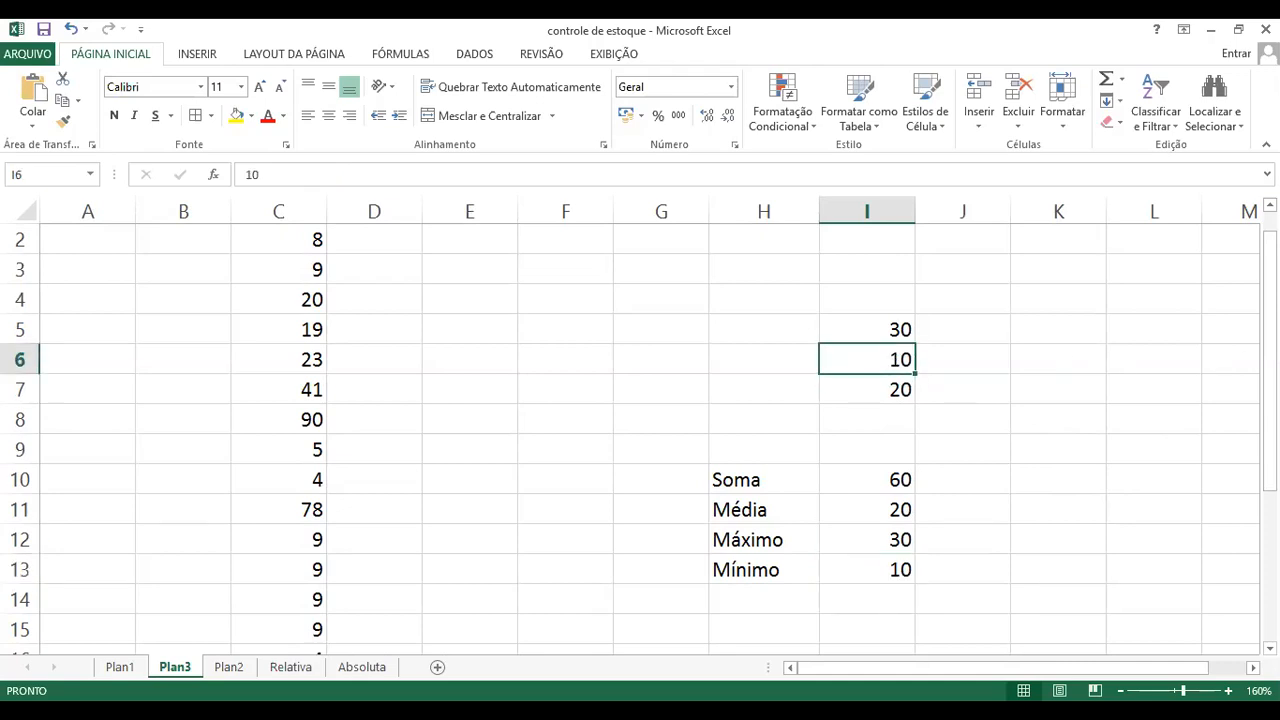
pyautogui.write('100')
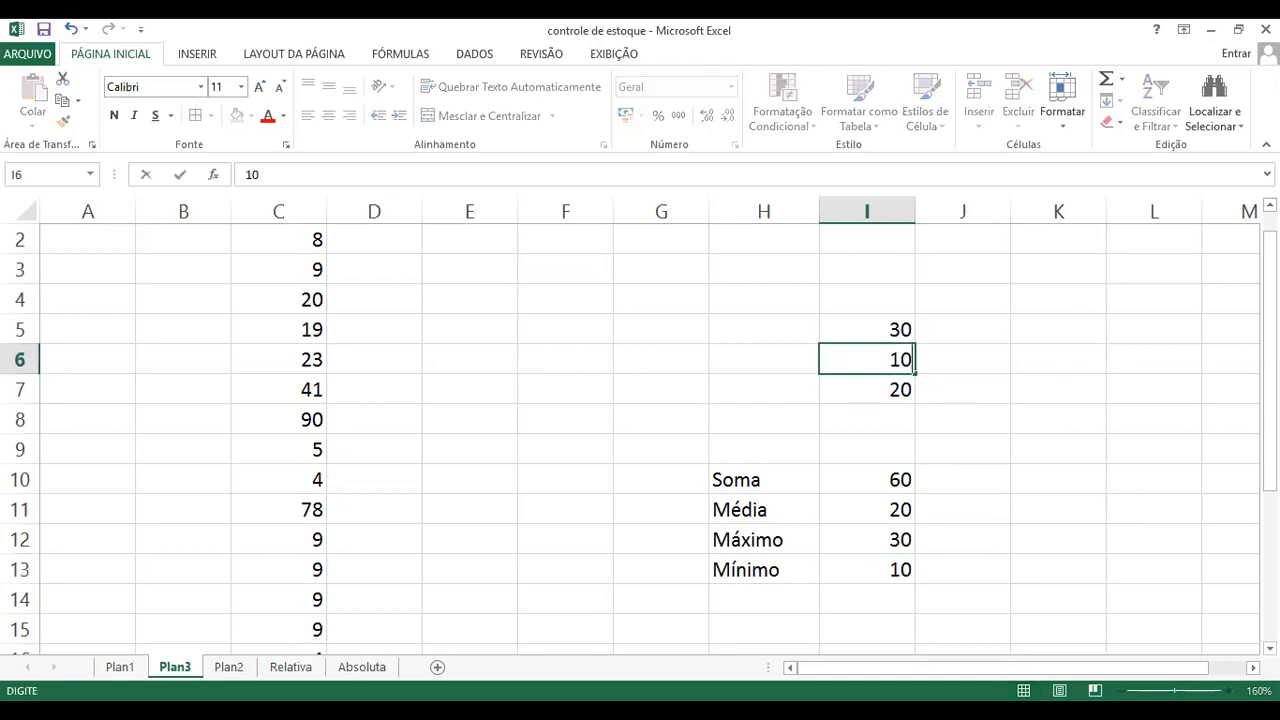
pyautogui.press('Return')
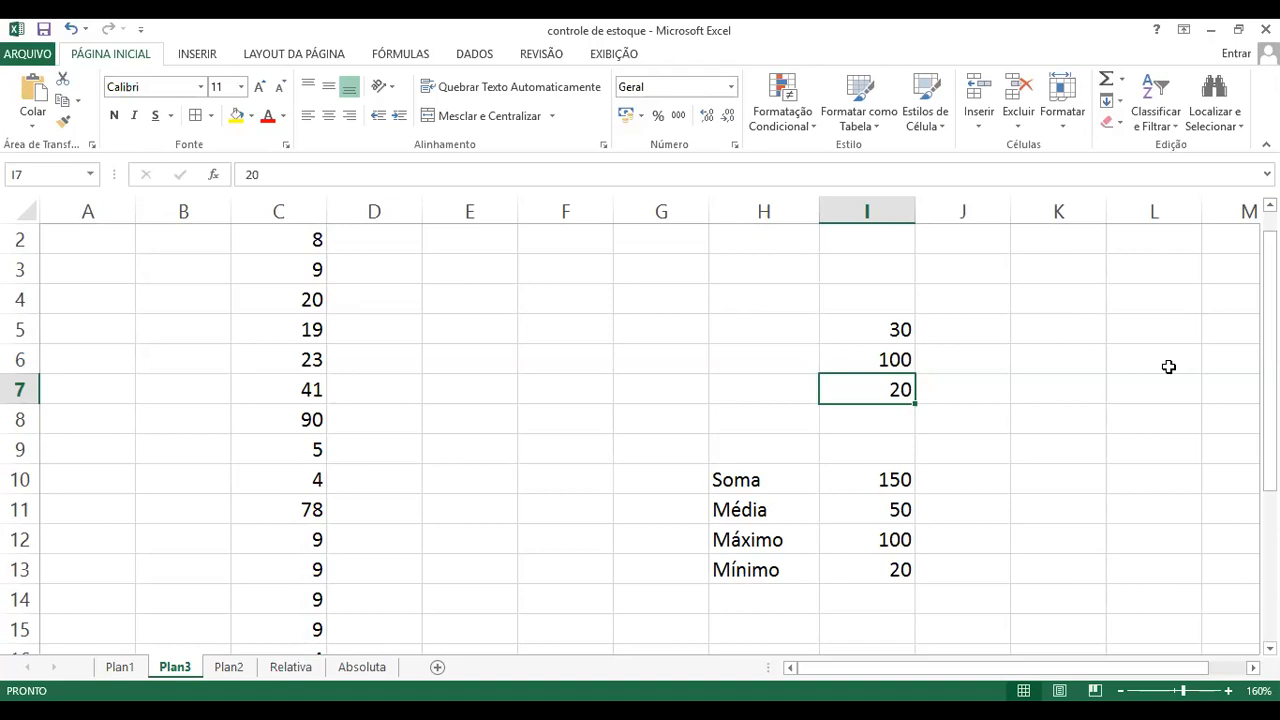
pyautogui.write('100')
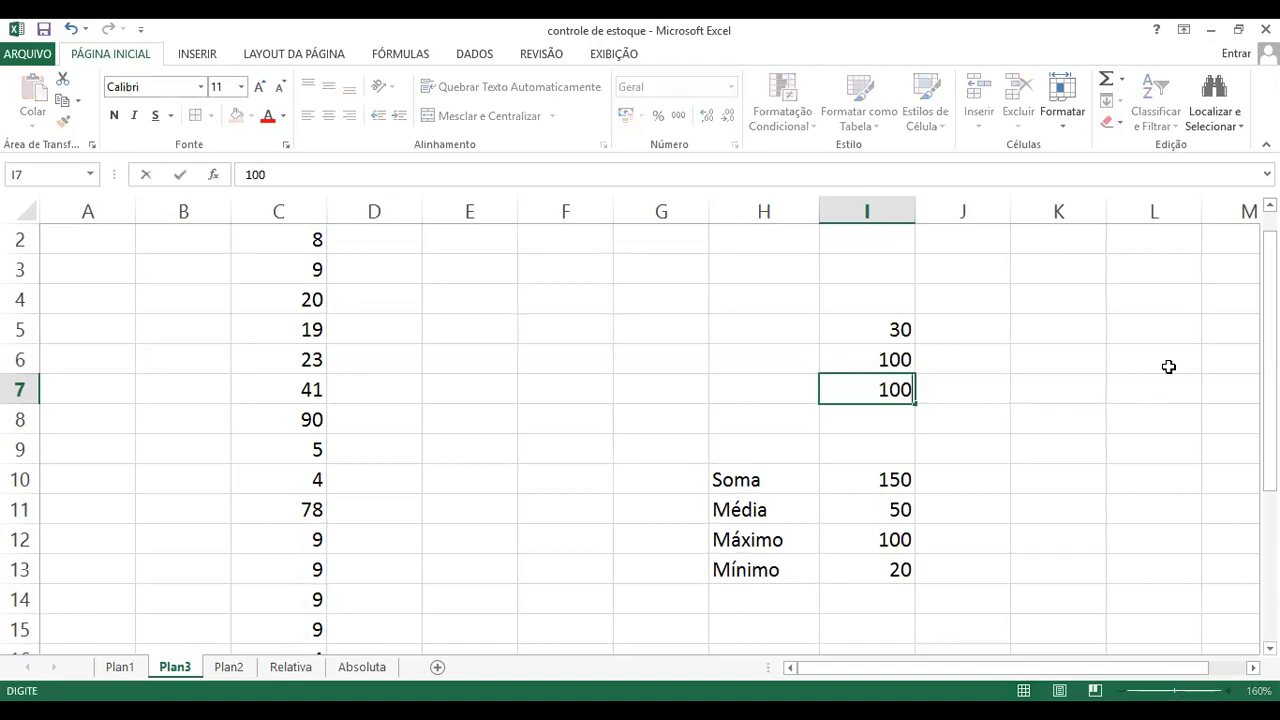
pyautogui.press('Return')
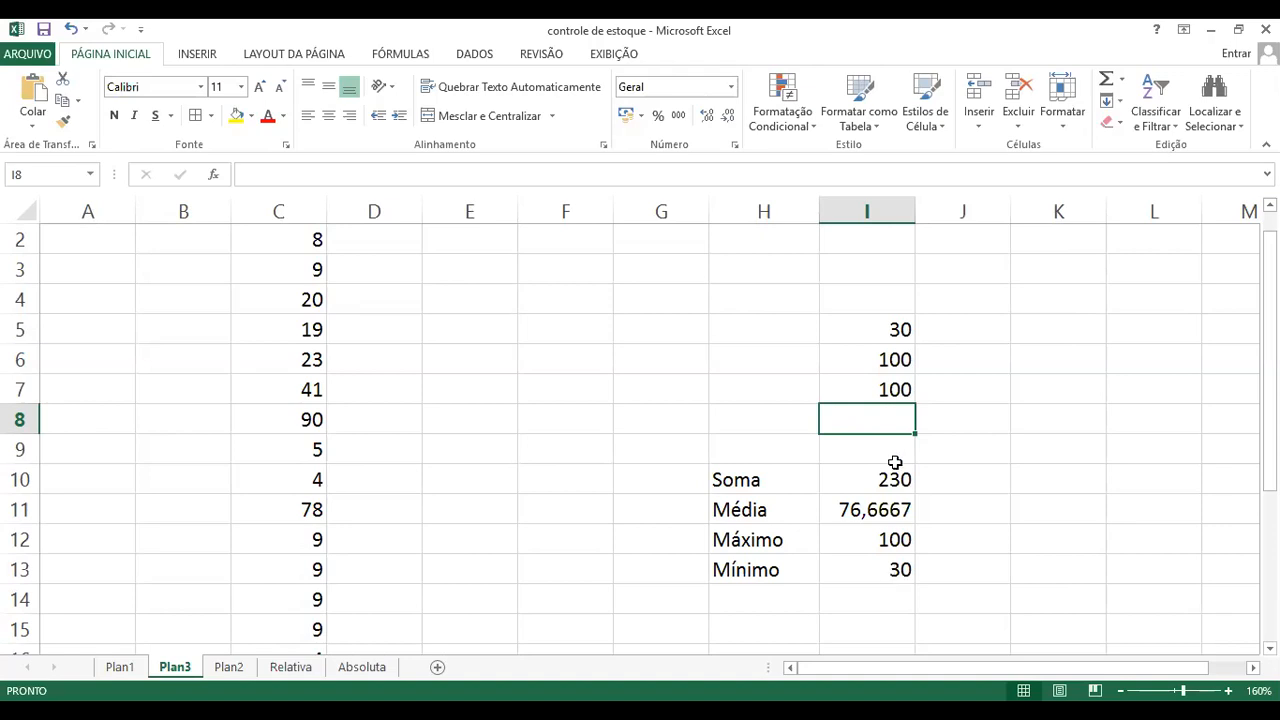
# Step: Change the value in cell I6 to 1000 to test how the summary formulas respond
pyautogui.click(887, 365)
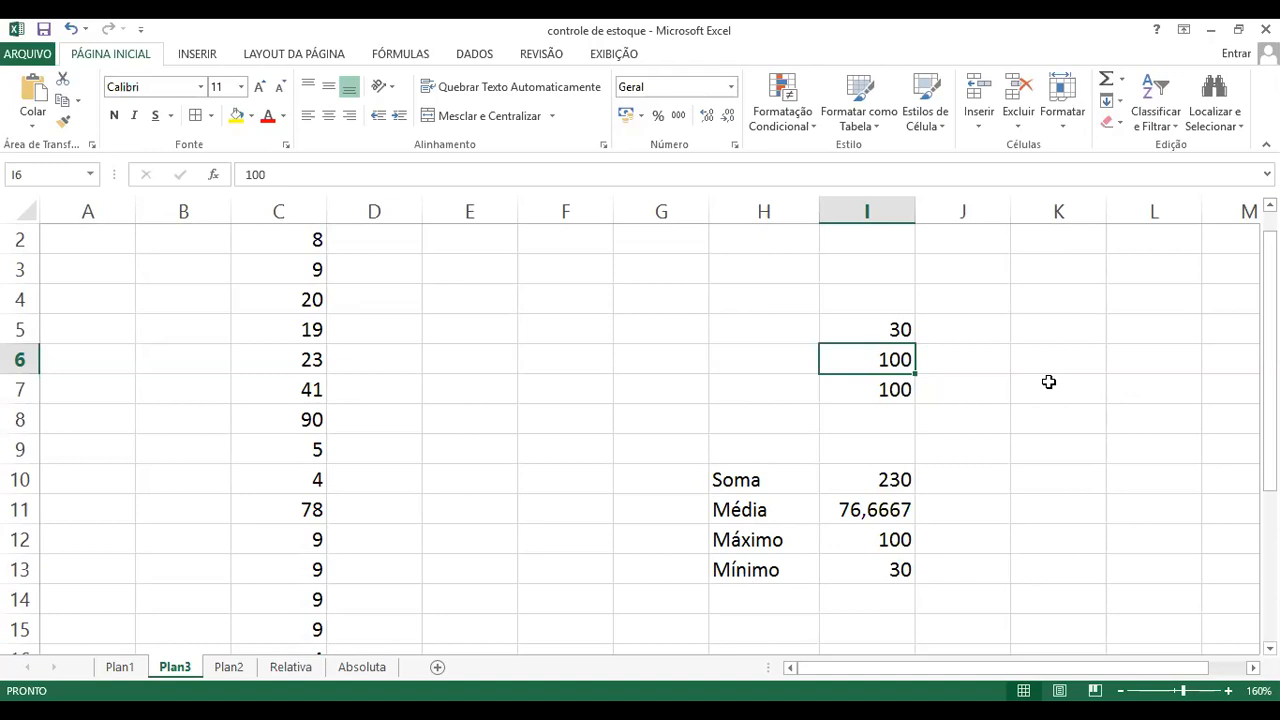
pyautogui.write('1000')
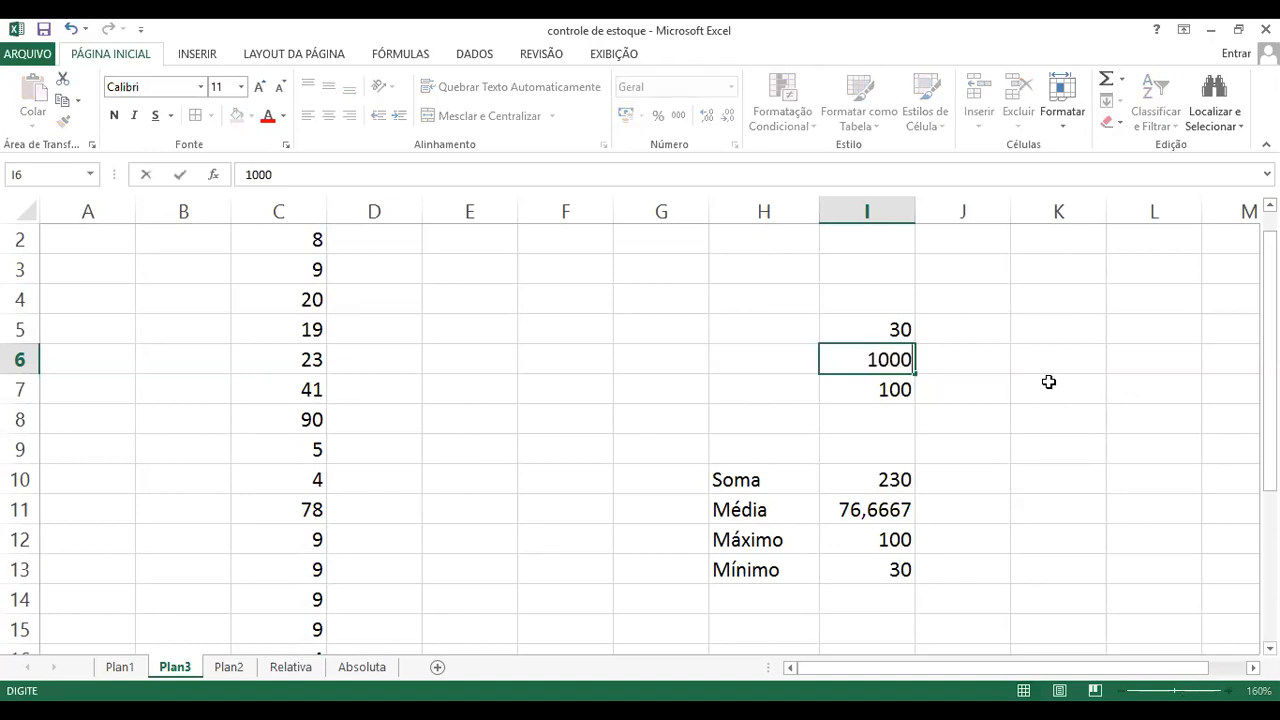
pyautogui.press('Return')
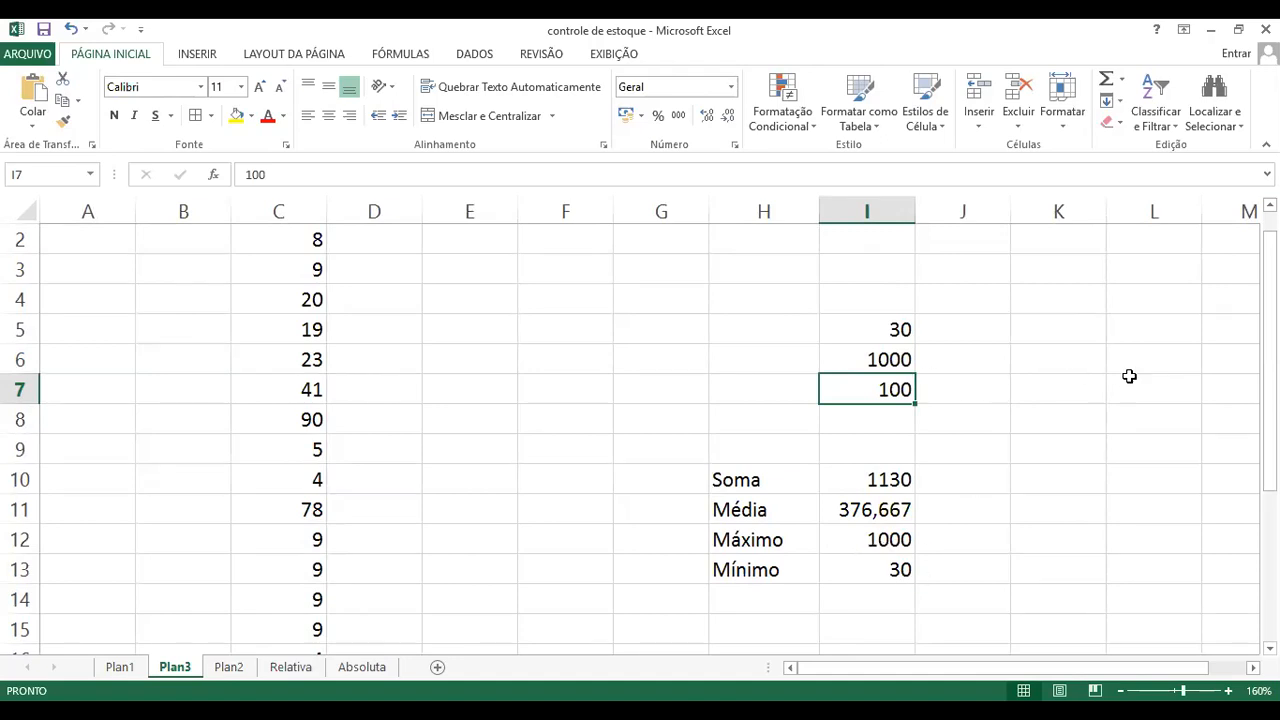
# Step: Set the value in cell I6 of the number list to 1
pyautogui.click(910, 362)
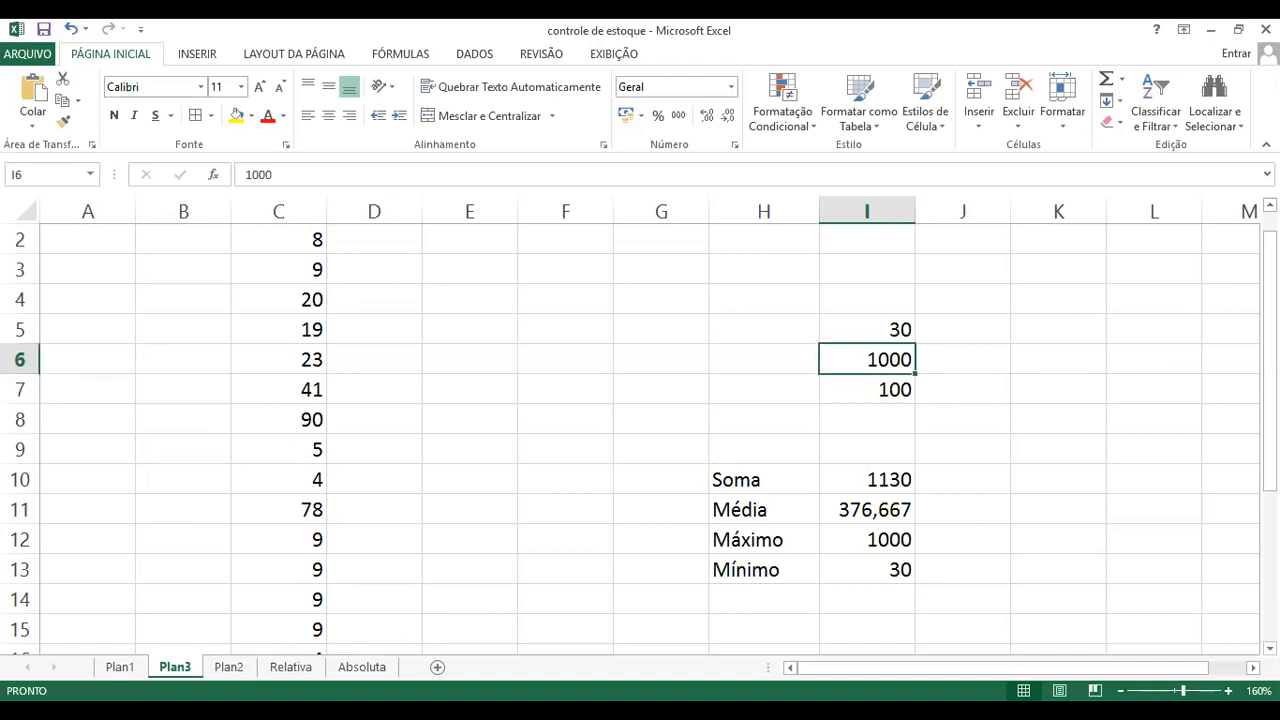
pyautogui.write('1')
pyautogui.press('Return')
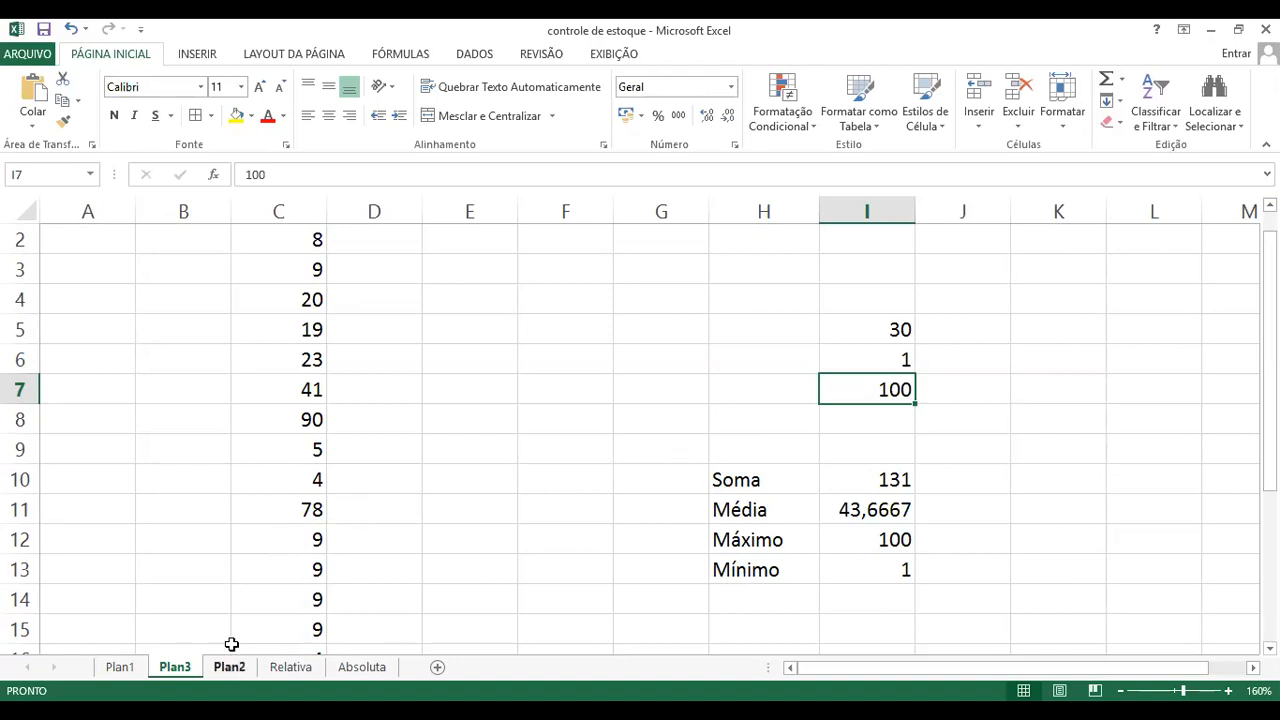
# Step: Open the Plan2 sheet and examine the school grades table together with the summary labels below it
pyautogui.click(229, 668)
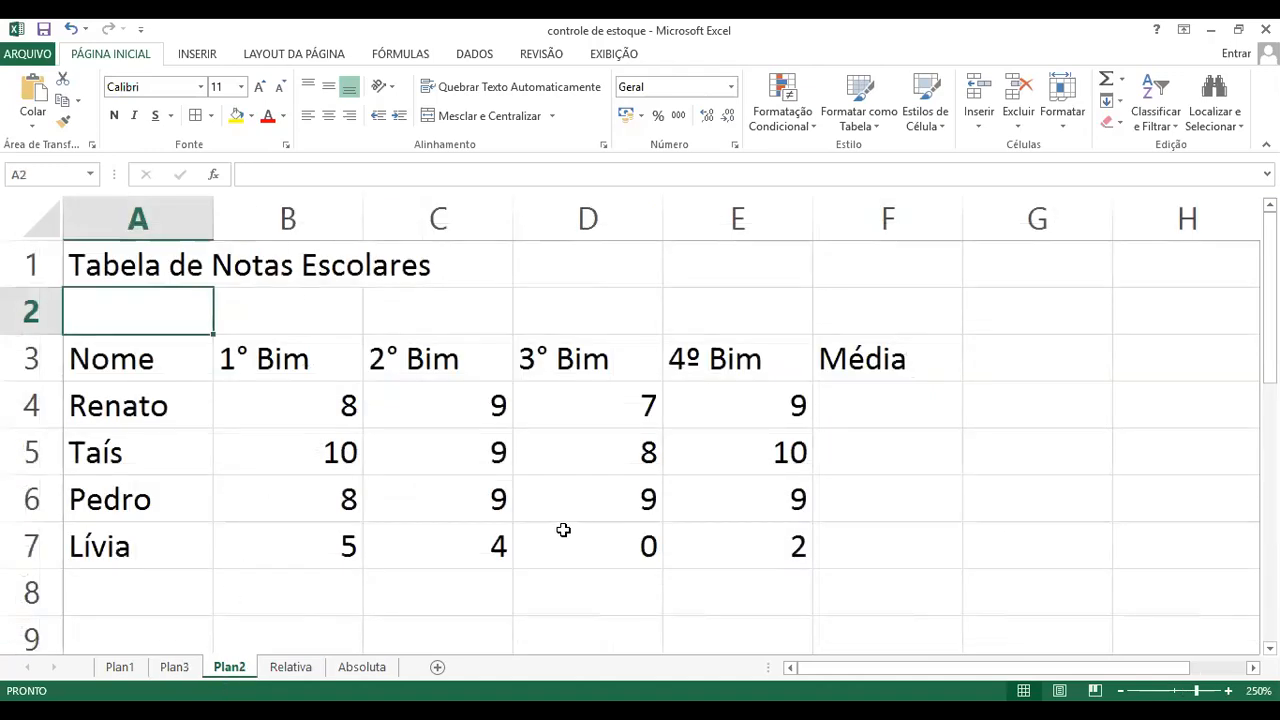
pyautogui.scroll(-2, 483, 517)
pyautogui.scroll(1, 483, 517)
pyautogui.scroll(1, 478, 505)
pyautogui.scroll(-4, 404, 522)
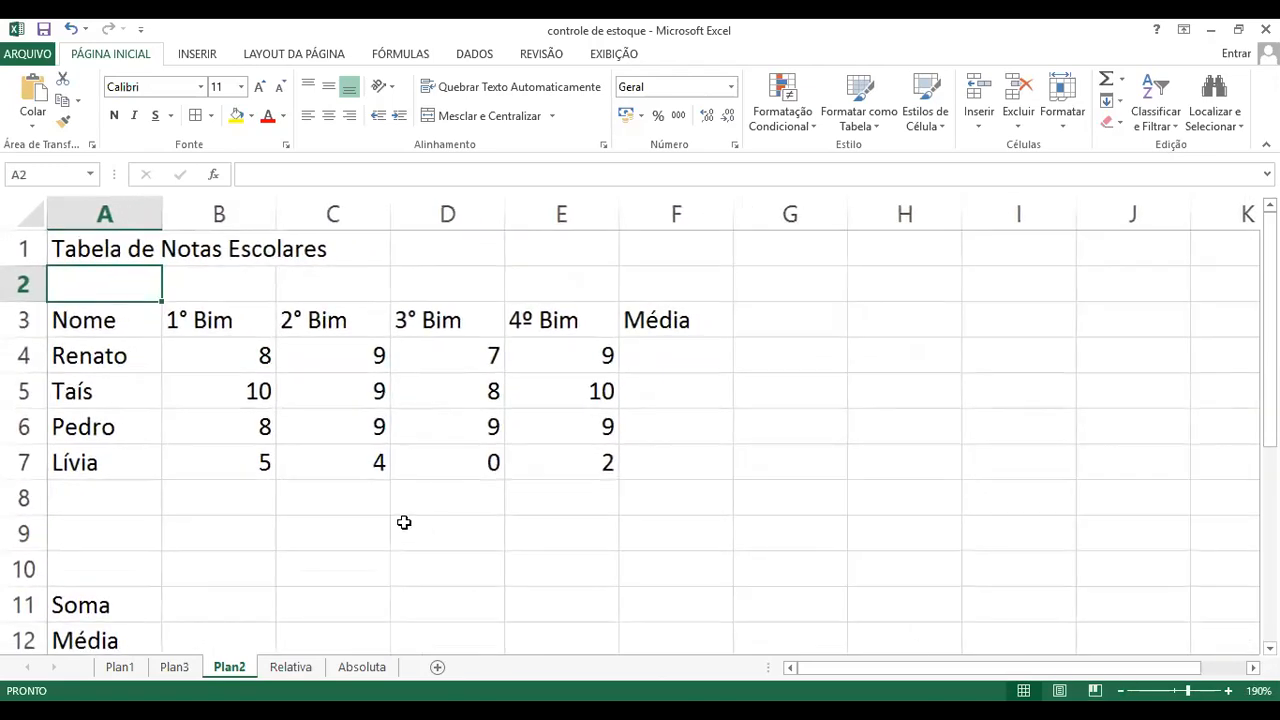
pyautogui.scroll(-2, 400, 523)
pyautogui.scroll(2, 400, 523)
pyautogui.scroll(-1, 395, 526)
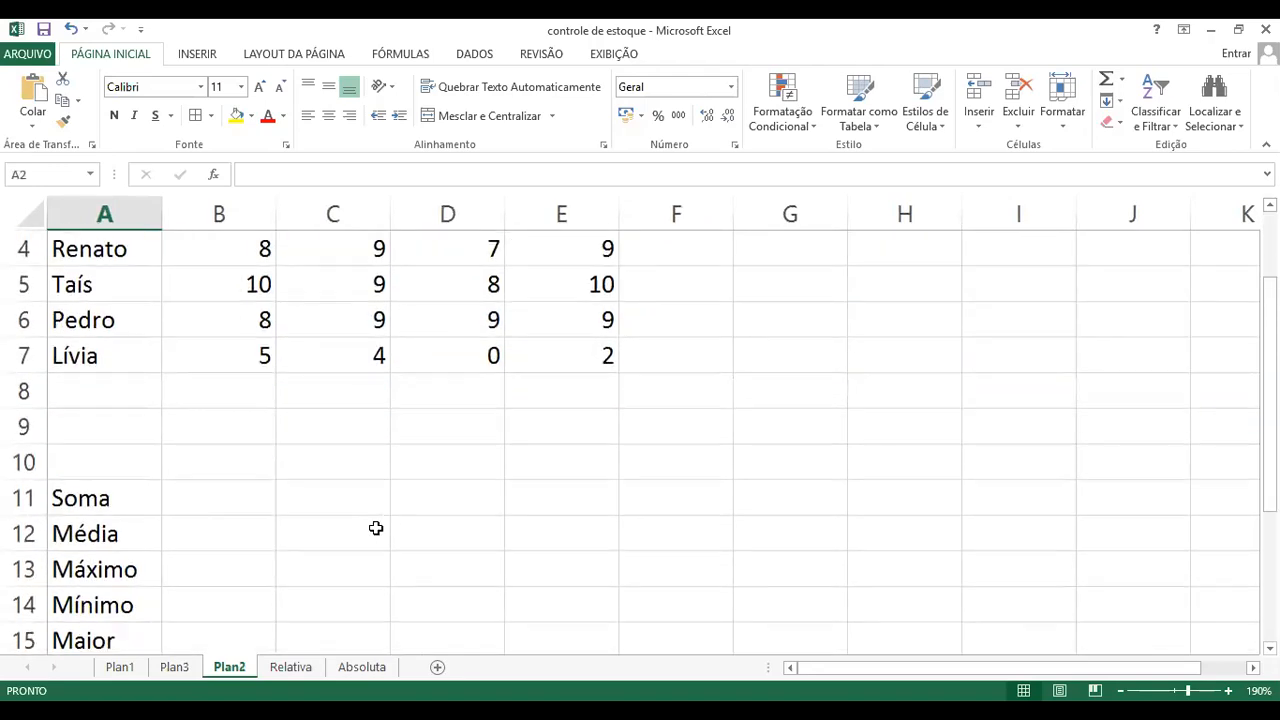
pyautogui.scroll(-2, 214, 529)
pyautogui.scroll(3, 214, 529)
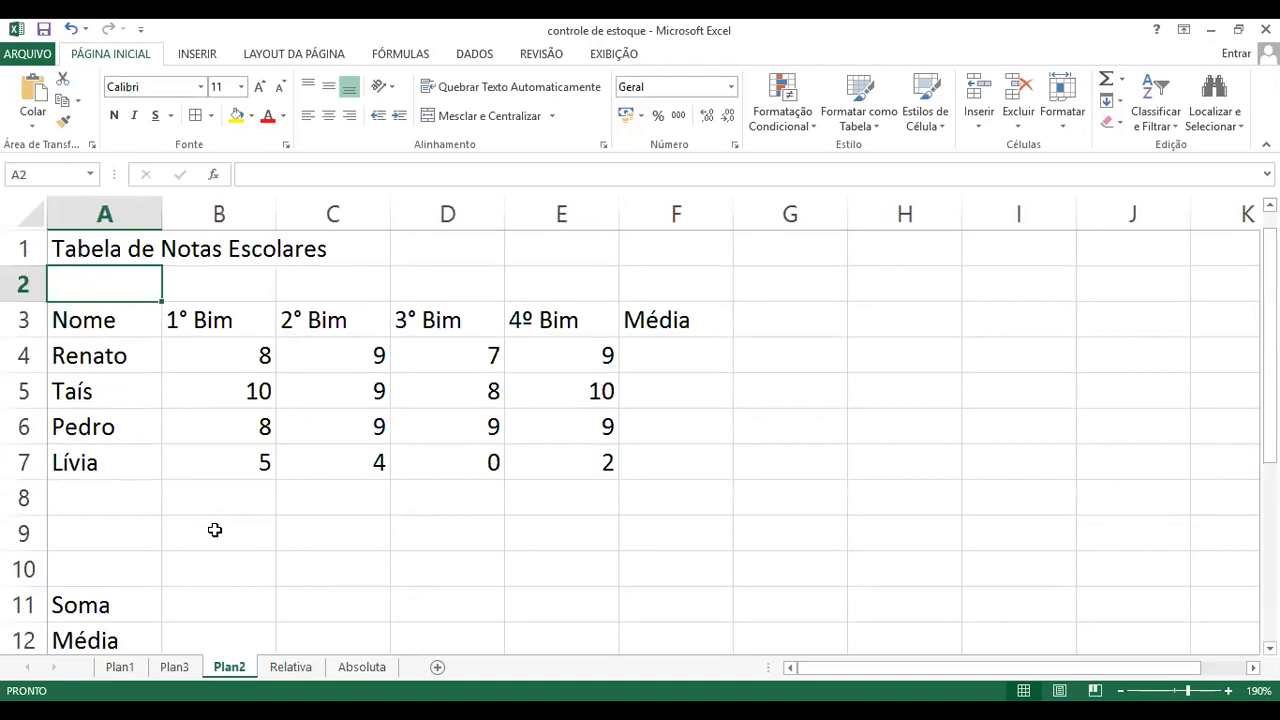
pyautogui.scroll(-1, 400, 544)
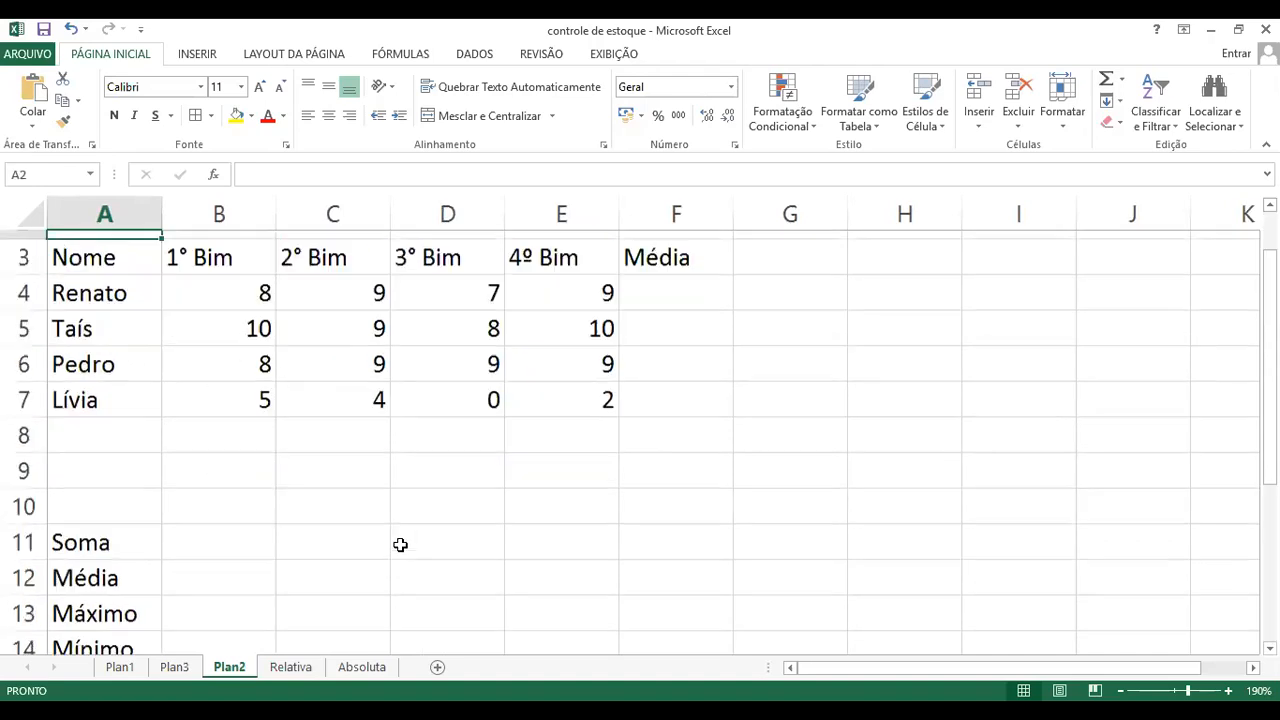
pyautogui.scroll(-1, 400, 544)
pyautogui.scroll(1, 400, 544)
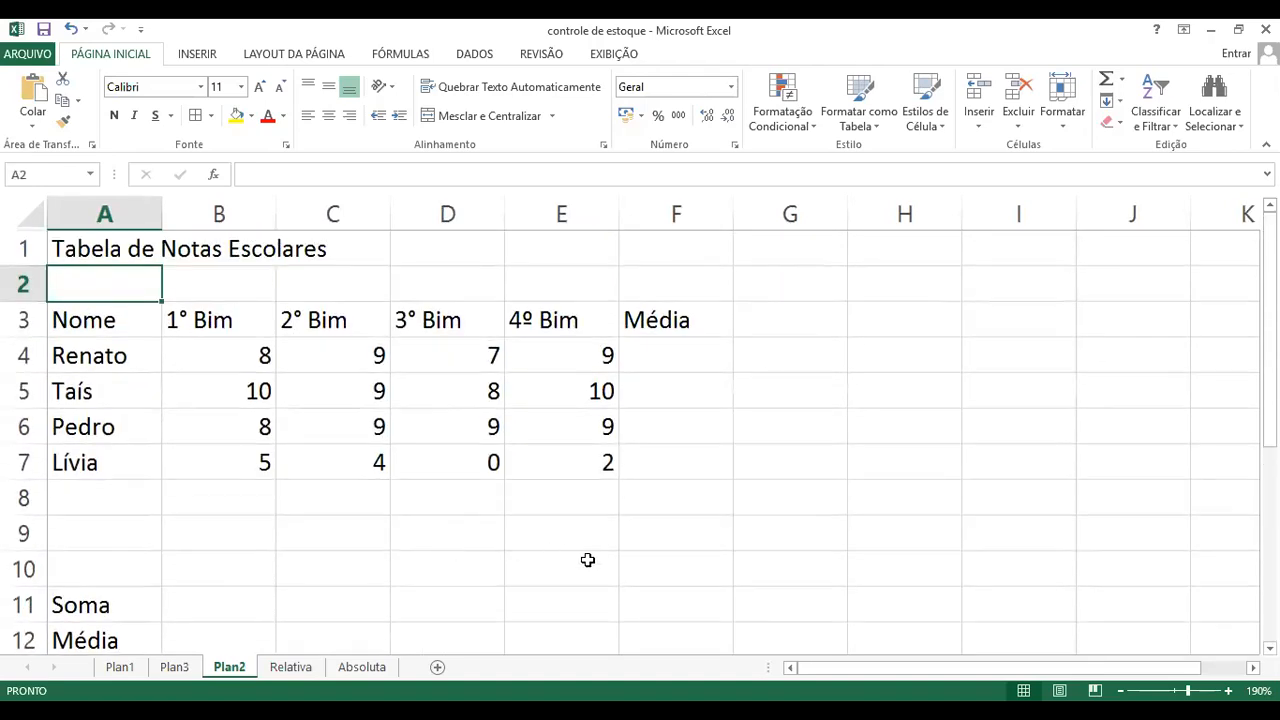
pyautogui.click(908, 355)
pyautogui.click(812, 364)
pyautogui.click(912, 364)
pyautogui.click(815, 365)
pyautogui.click(900, 363)
pyautogui.click(790, 363)
pyautogui.click(885, 363)
pyautogui.click(800, 363)
pyautogui.click(887, 363)
pyautogui.click(803, 363)
pyautogui.click(894, 363)
pyautogui.click(800, 363)
# Step: Enter the text "revisão" in cell H4, beside the grades table
pyautogui.click(895, 359)
pyautogui.write('revisão')
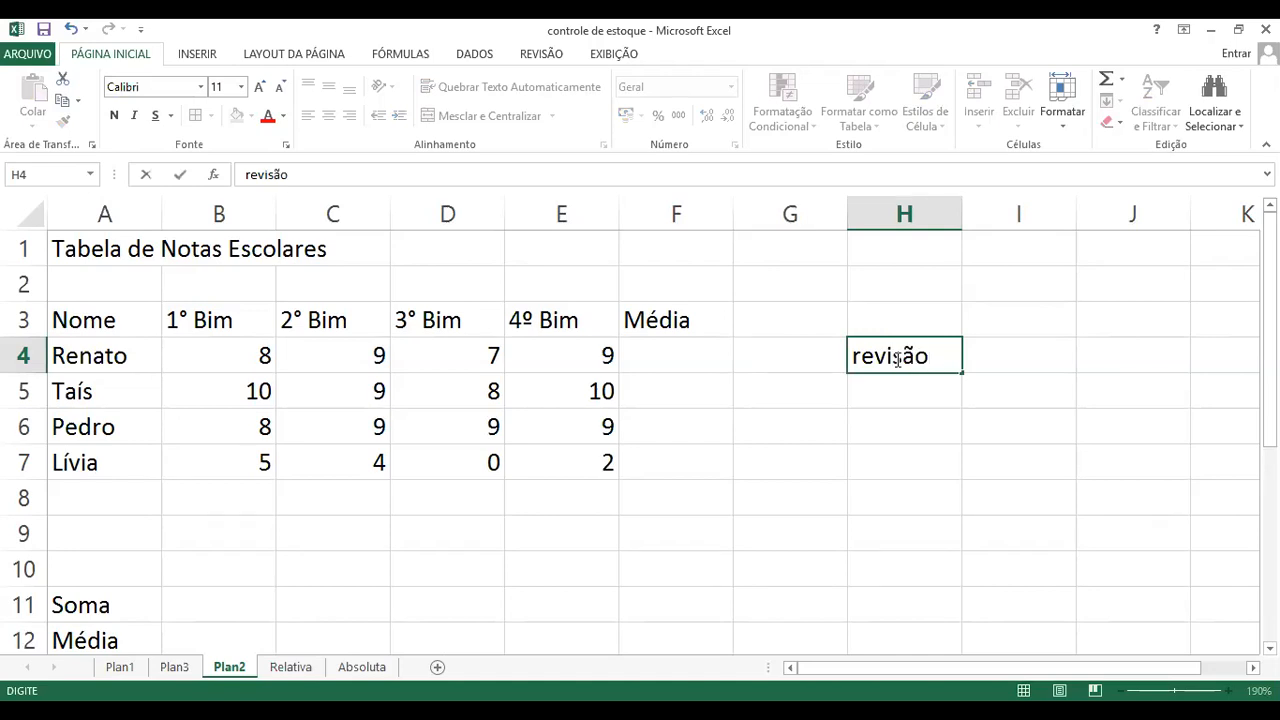
pyautogui.press('Return')
pyautogui.click(905, 460)
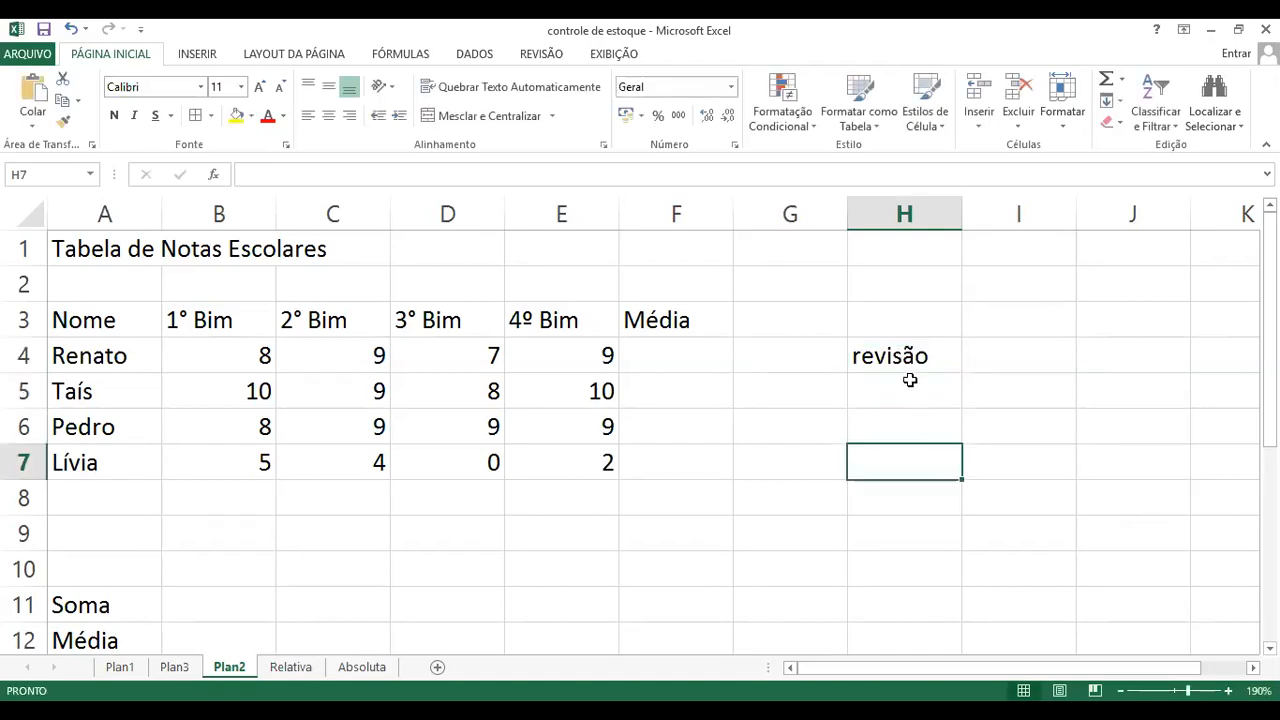
# Step: Copy the "revisão" text from cell H4 to cell J9, and undo the paste
pyautogui.click(905, 352)
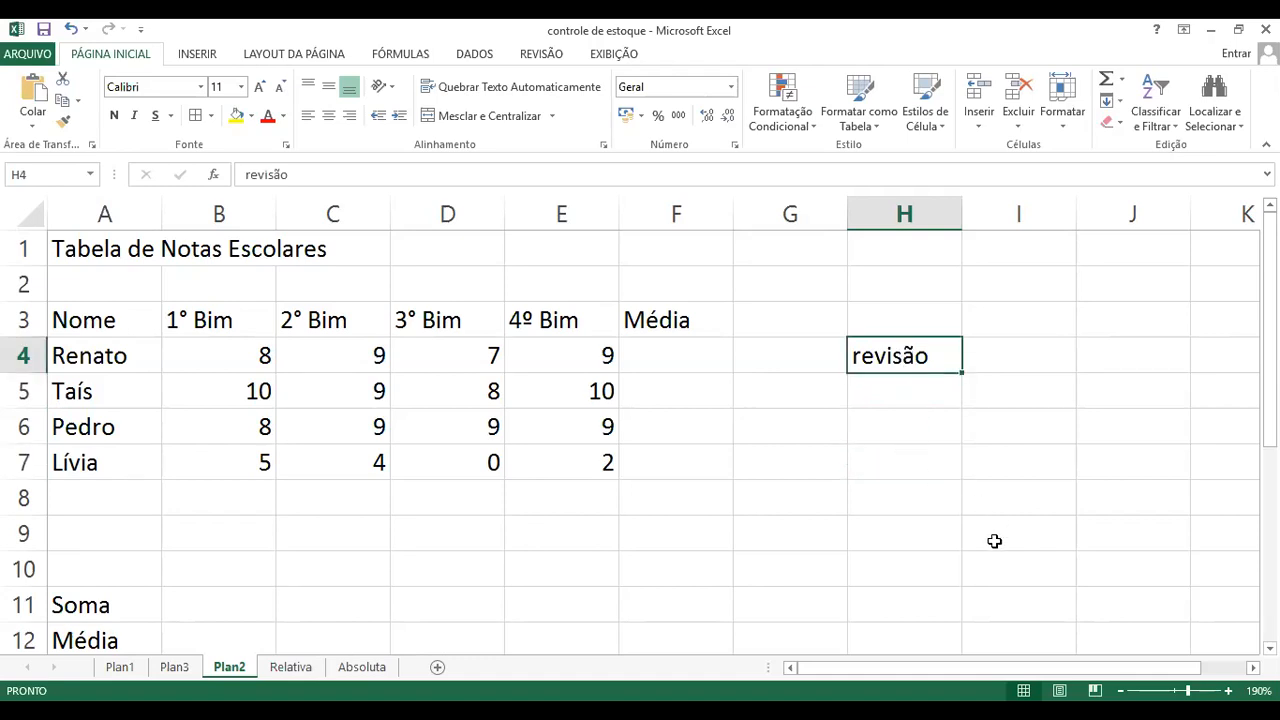
pyautogui.hotkey('ctrl', 'c')
pyautogui.click(1138, 532)
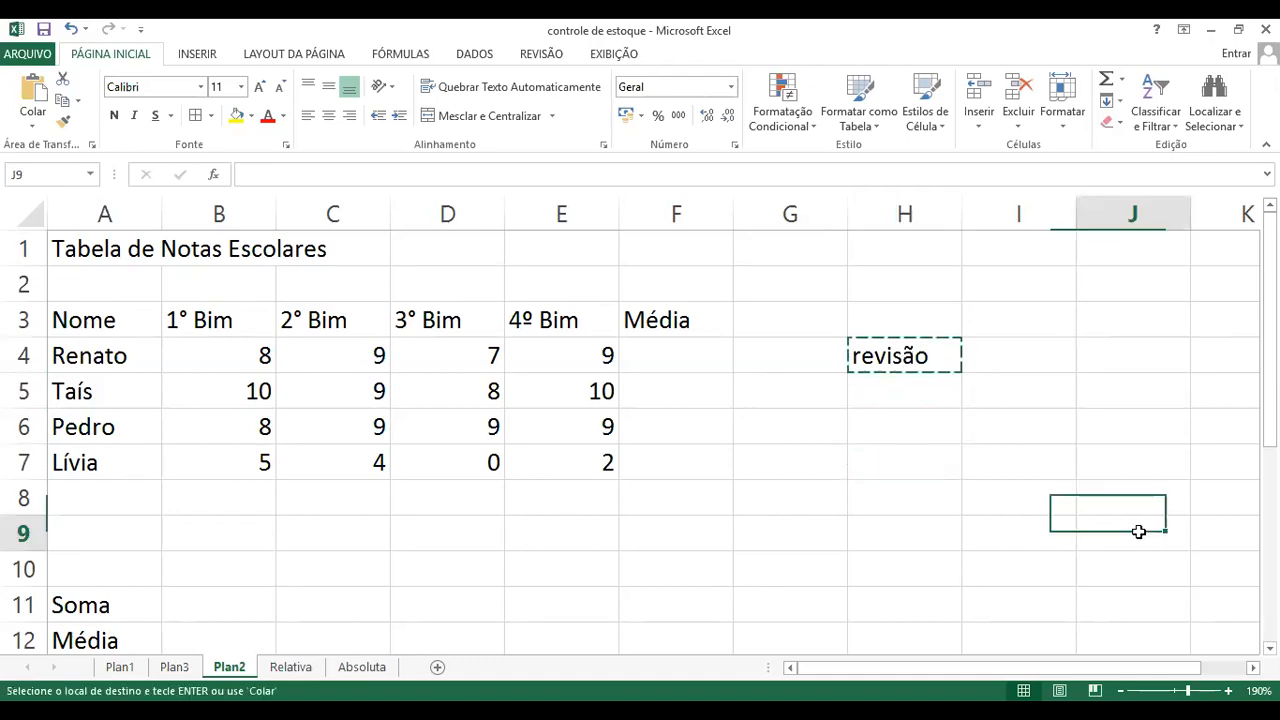
pyautogui.hotkey('ctrl', 'v')
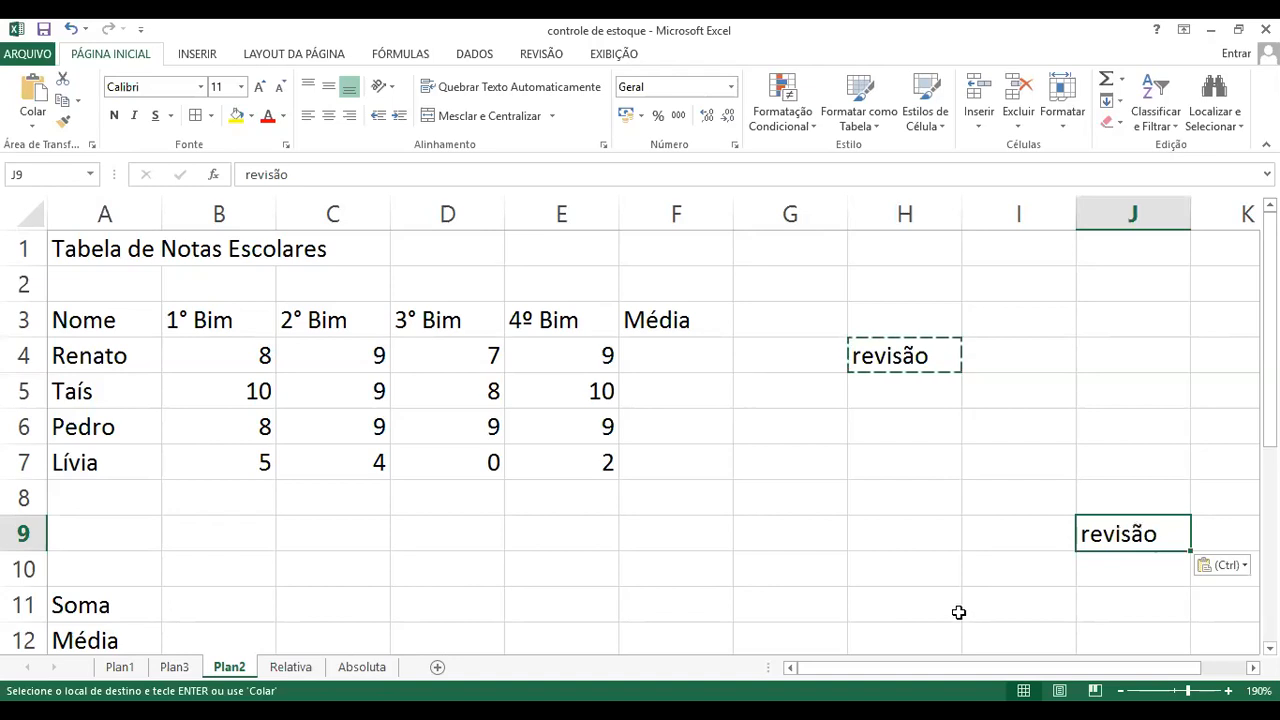
pyautogui.moveTo(960, 610); pyautogui.dragTo(1050, 597)
pyautogui.click(1117, 542)
pyautogui.hotkey('ctrl', 'z')
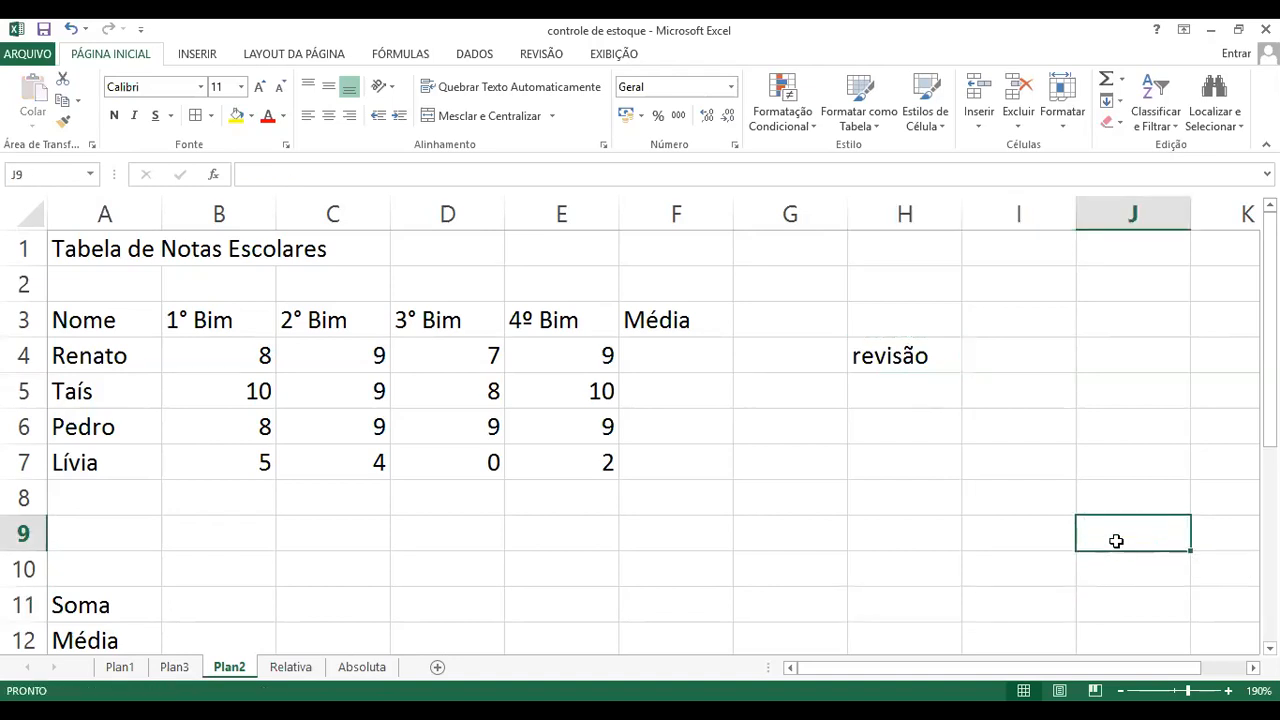
# Step: Move the "revisão" cell from H4 to F10, on to I3, and back to H4
pyautogui.click(951, 533)
pyautogui.click(916, 363)
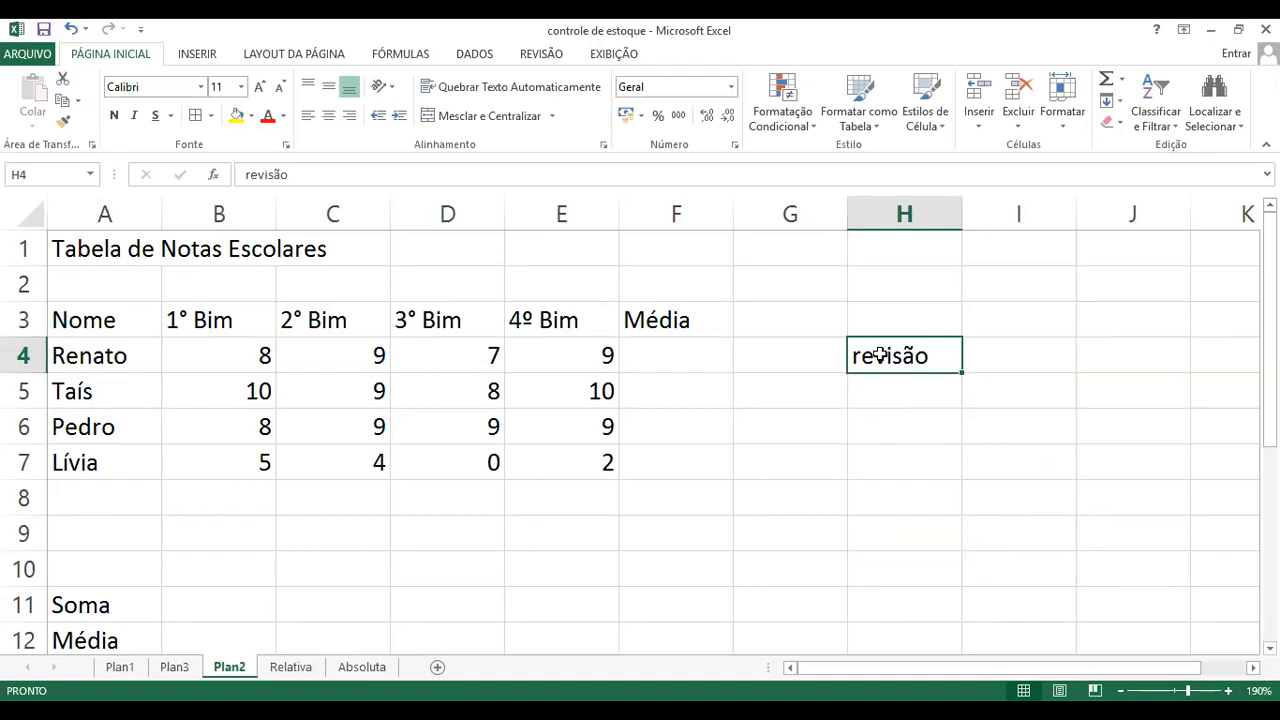
pyautogui.moveTo(912, 338); pyautogui.dragTo(913, 341)
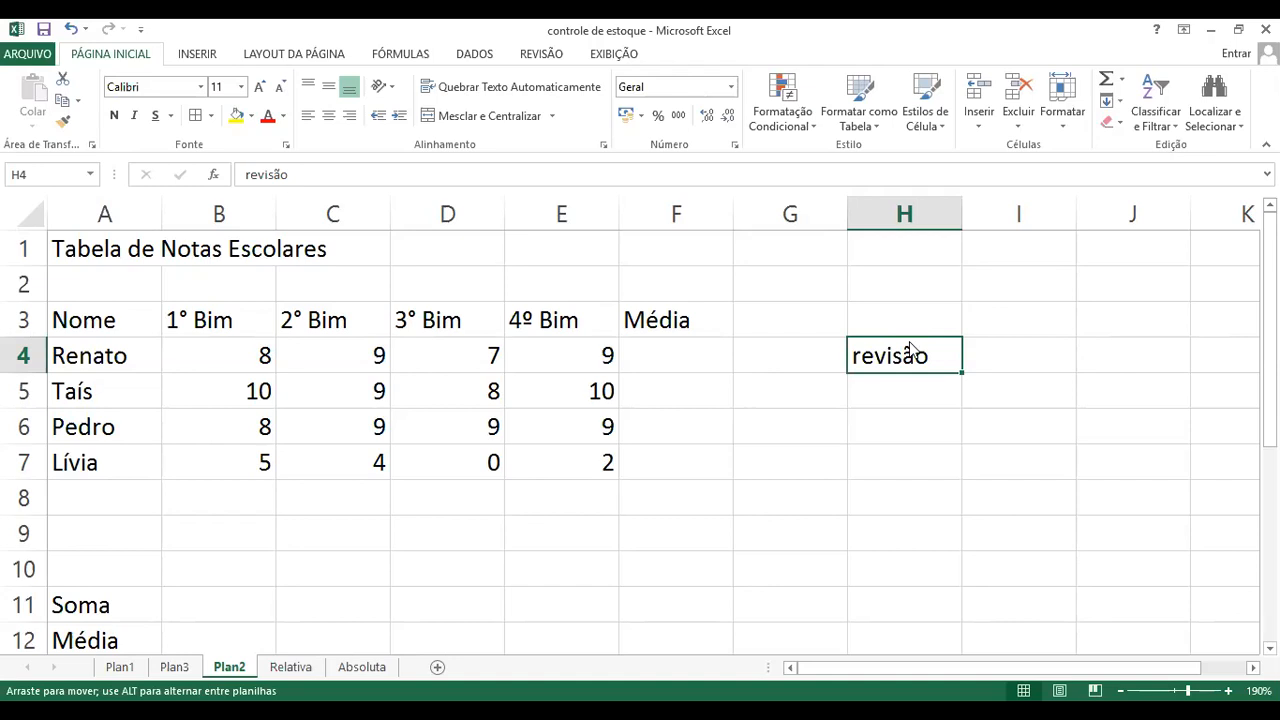
pyautogui.moveTo(911, 348); pyautogui.dragTo(689, 560)
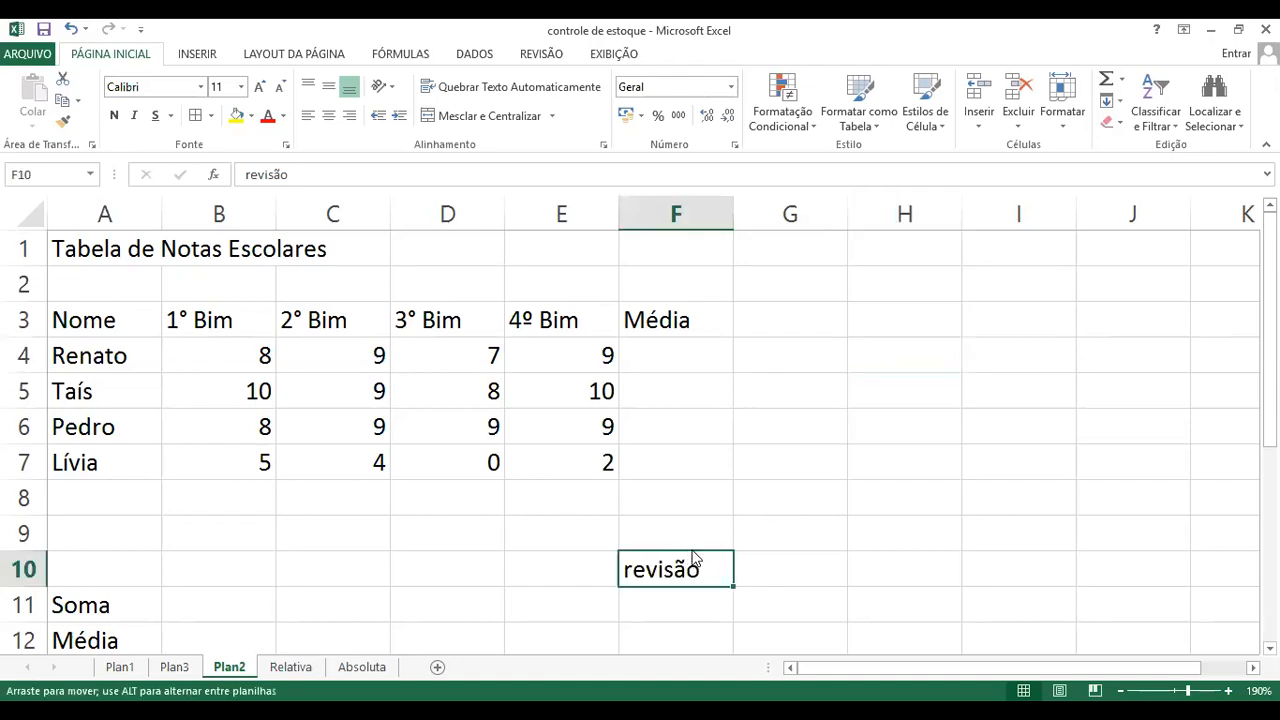
pyautogui.moveTo(695, 558); pyautogui.dragTo(1038, 309)
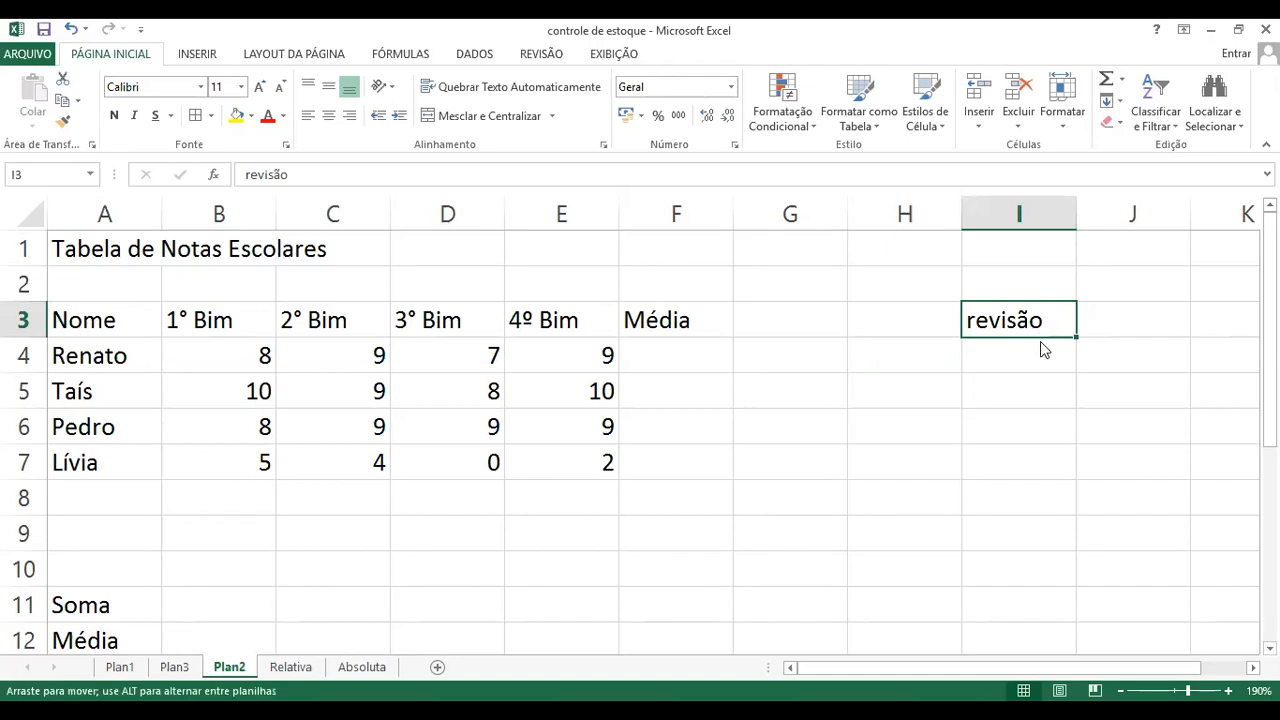
pyautogui.moveTo(1040, 341); pyautogui.dragTo(960, 389)
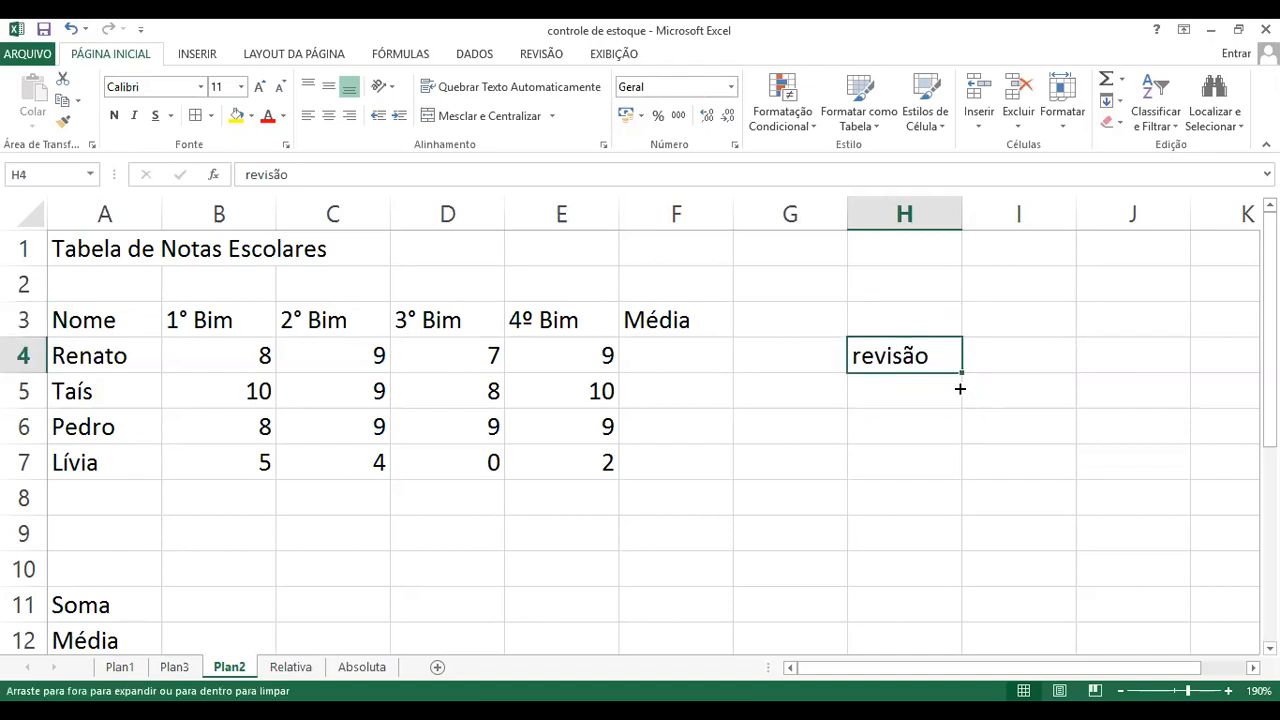
# Step: Fill the "revisão" text from cell H4 down to H10, and clear the copies in H5:H10
pyautogui.moveTo(955, 605); pyautogui.dragTo(955, 605)
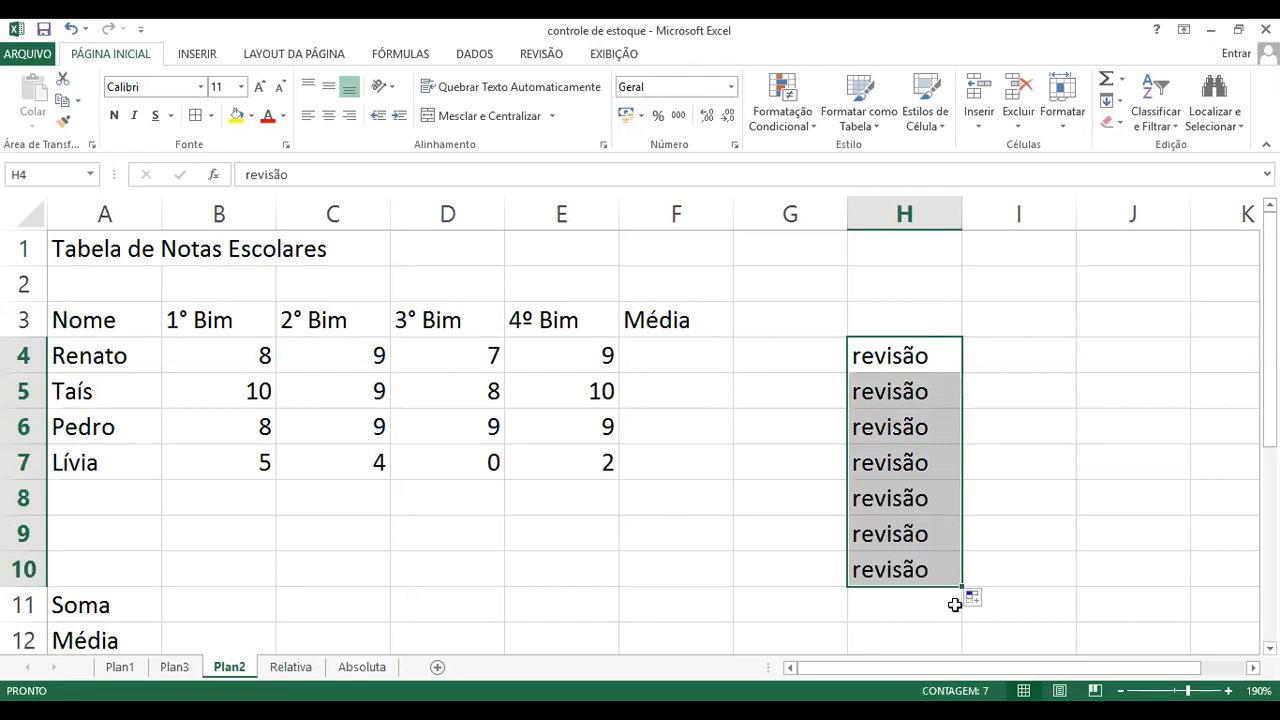
pyautogui.click(997, 578)
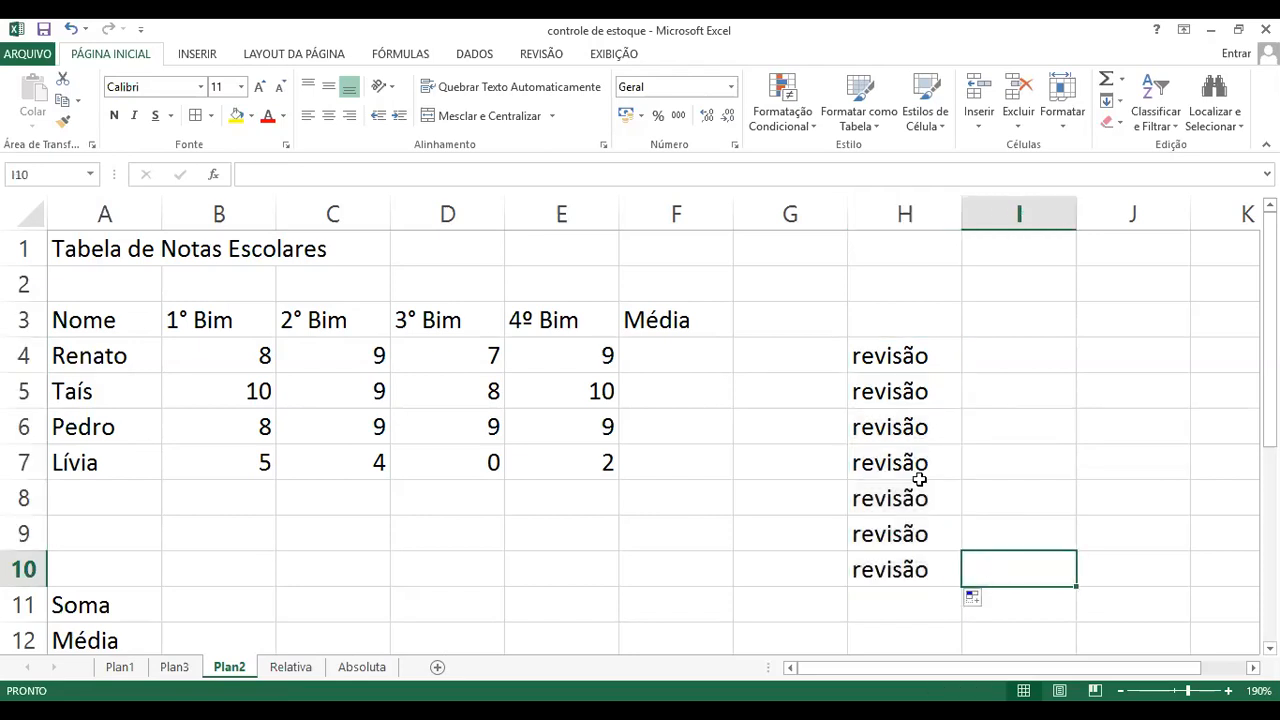
pyautogui.moveTo(838, 392); pyautogui.dragTo(956, 561)
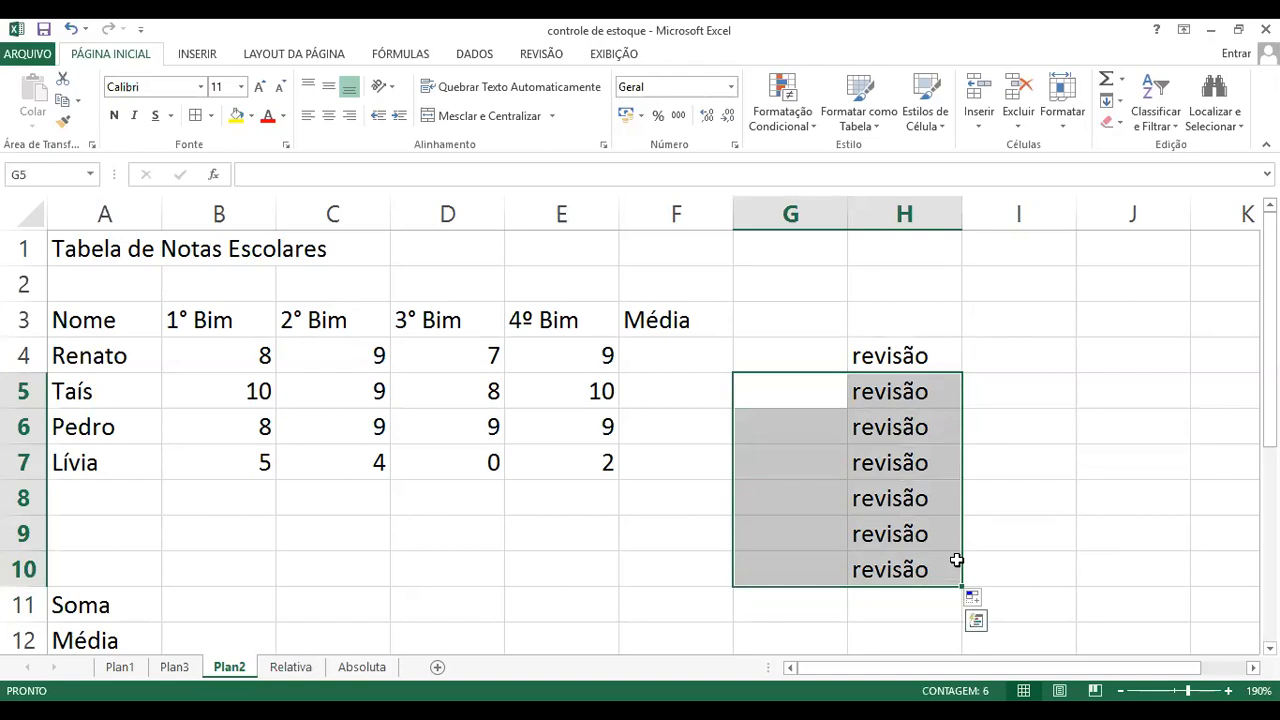
pyautogui.press('Delete')
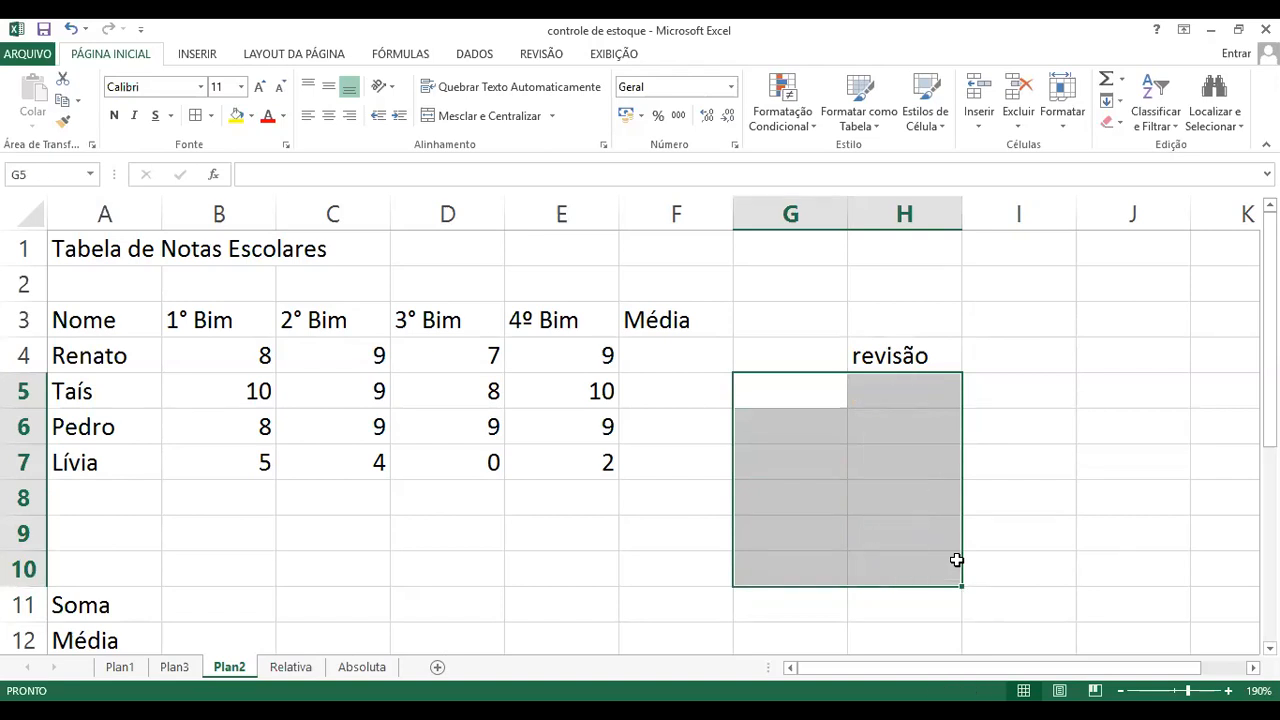
pyautogui.click(1029, 497)
pyautogui.click(895, 360)
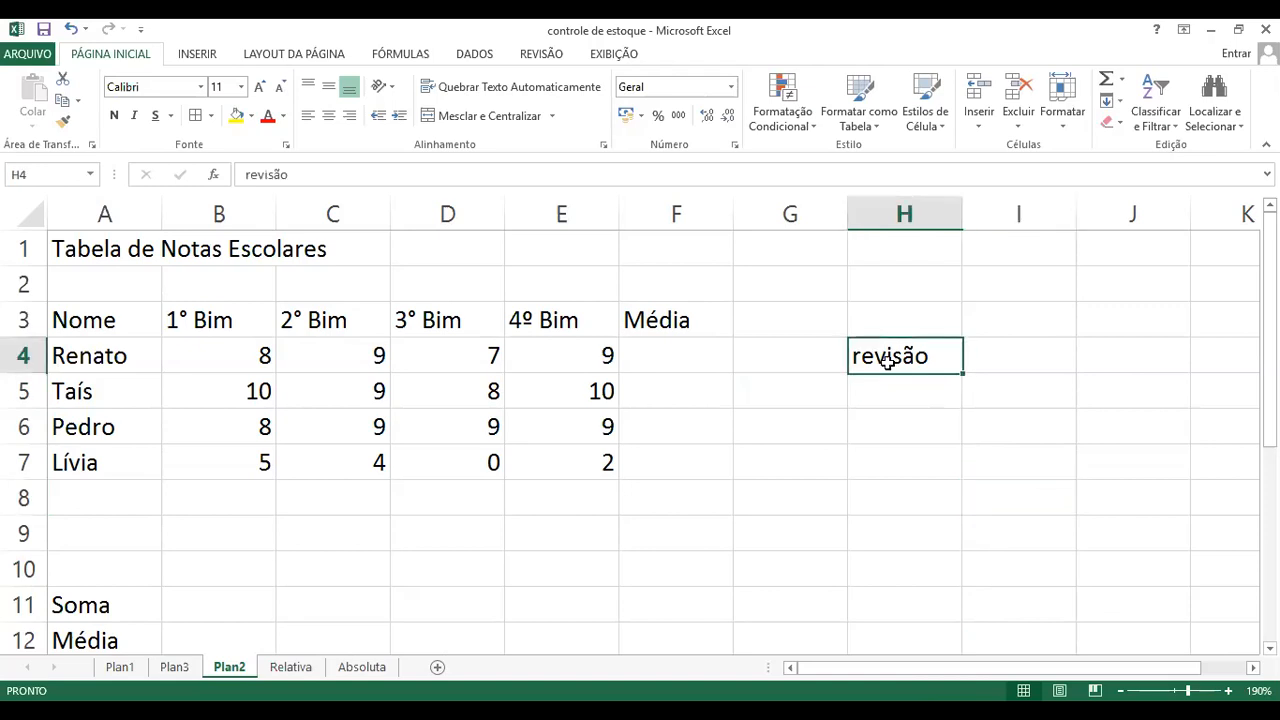
pyautogui.click(805, 360)
pyautogui.click(908, 356)
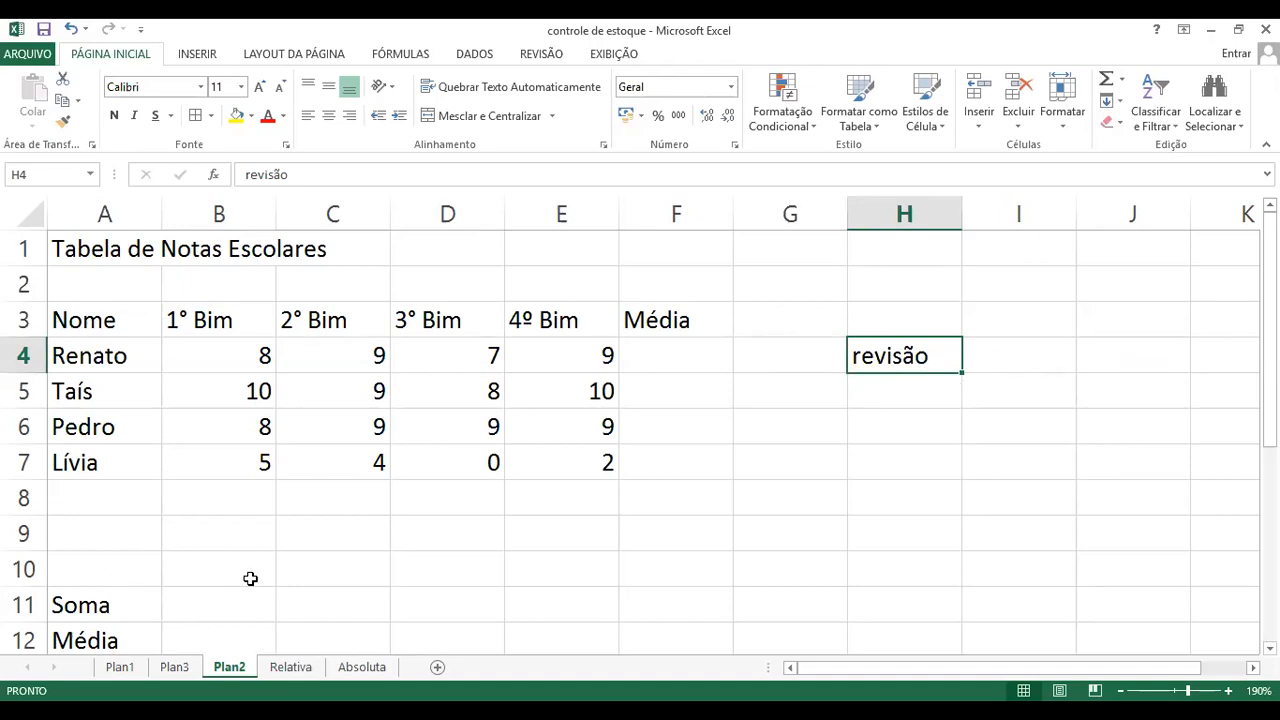
# Step: Move the summary labels from Soma to Menor down two rows, from A11:A16 to A13:A18
pyautogui.scroll(-2, 247, 579)
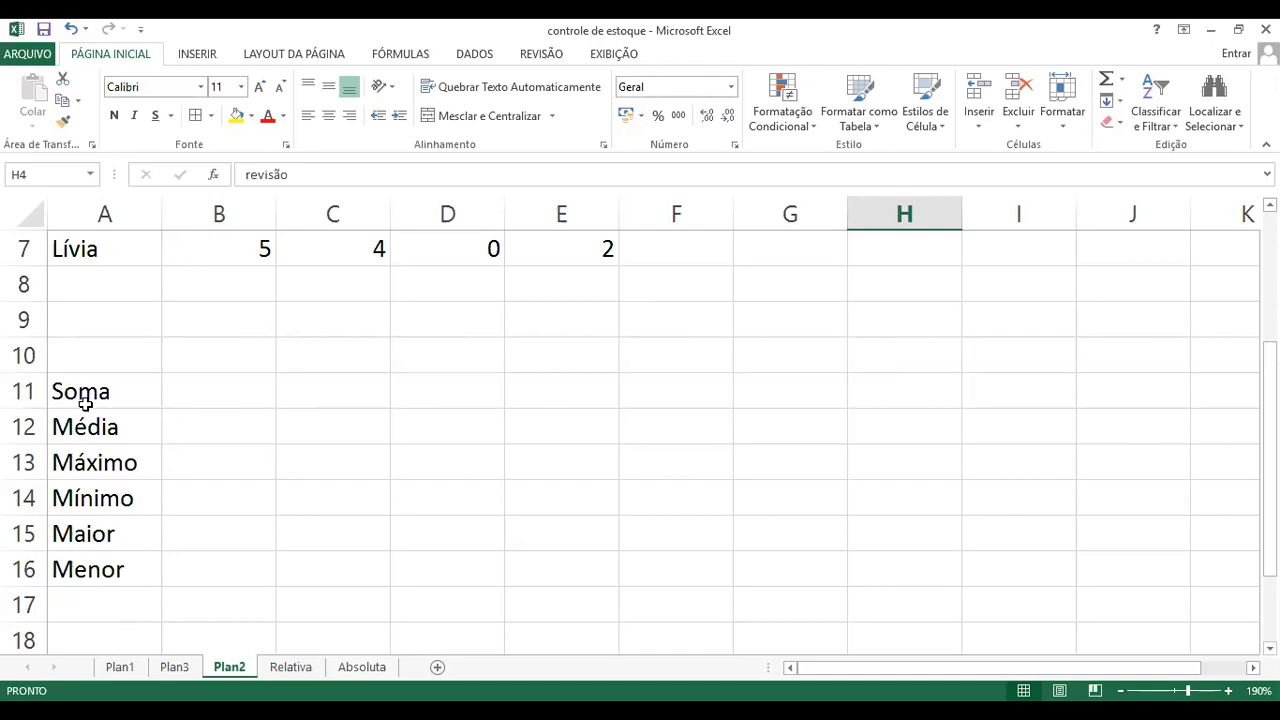
pyautogui.click(237, 403)
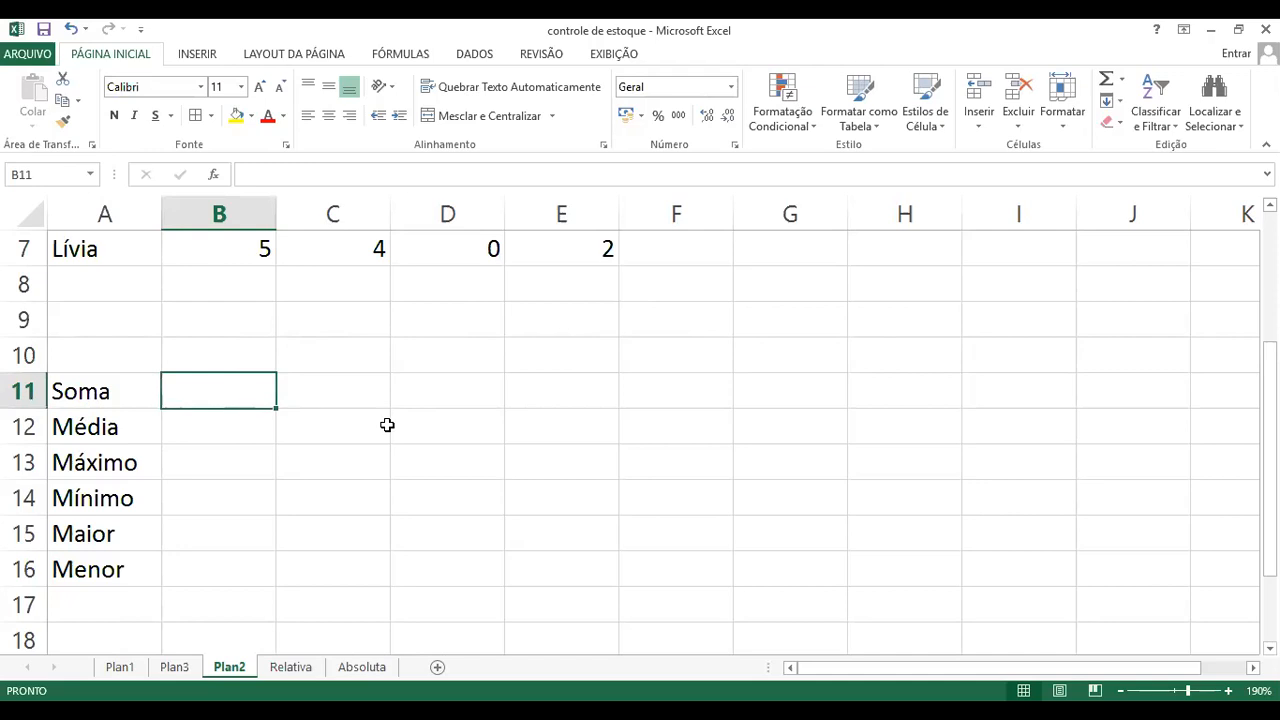
pyautogui.moveTo(75, 392); pyautogui.dragTo(106, 551)
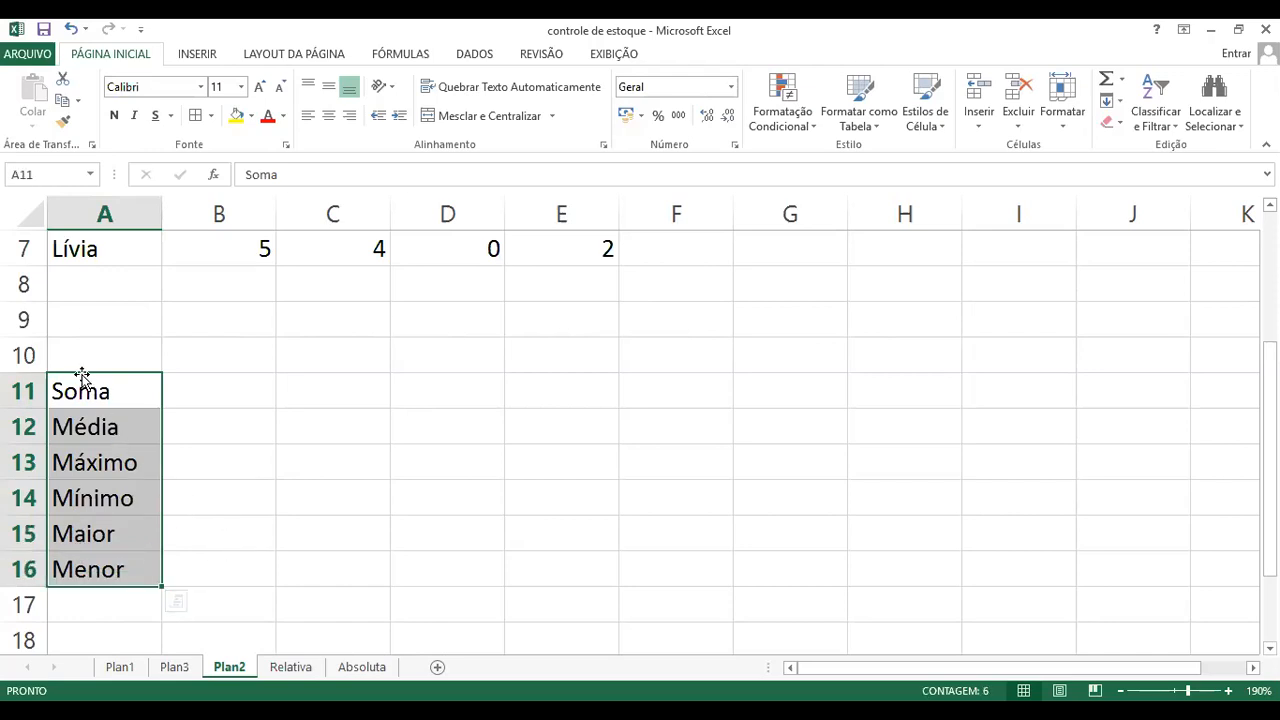
pyautogui.moveTo(80, 380); pyautogui.dragTo(77, 462)
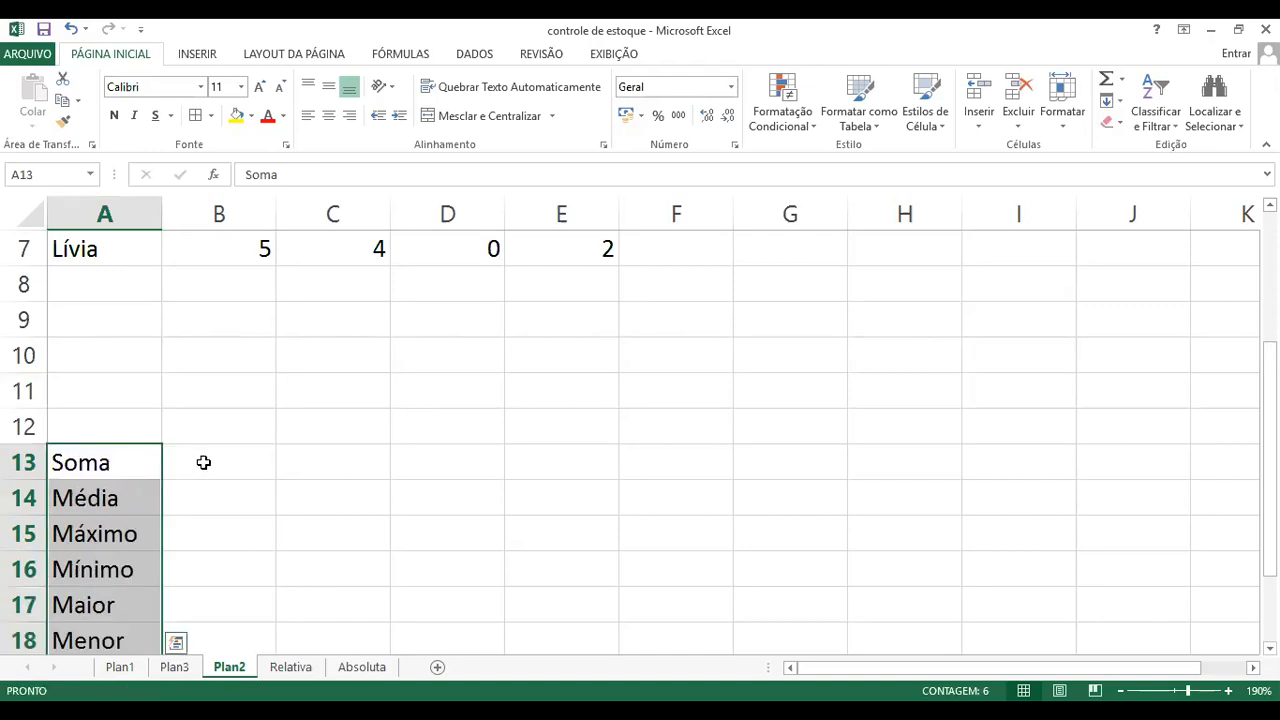
pyautogui.click(316, 464)
pyautogui.scroll(2, 288, 452)
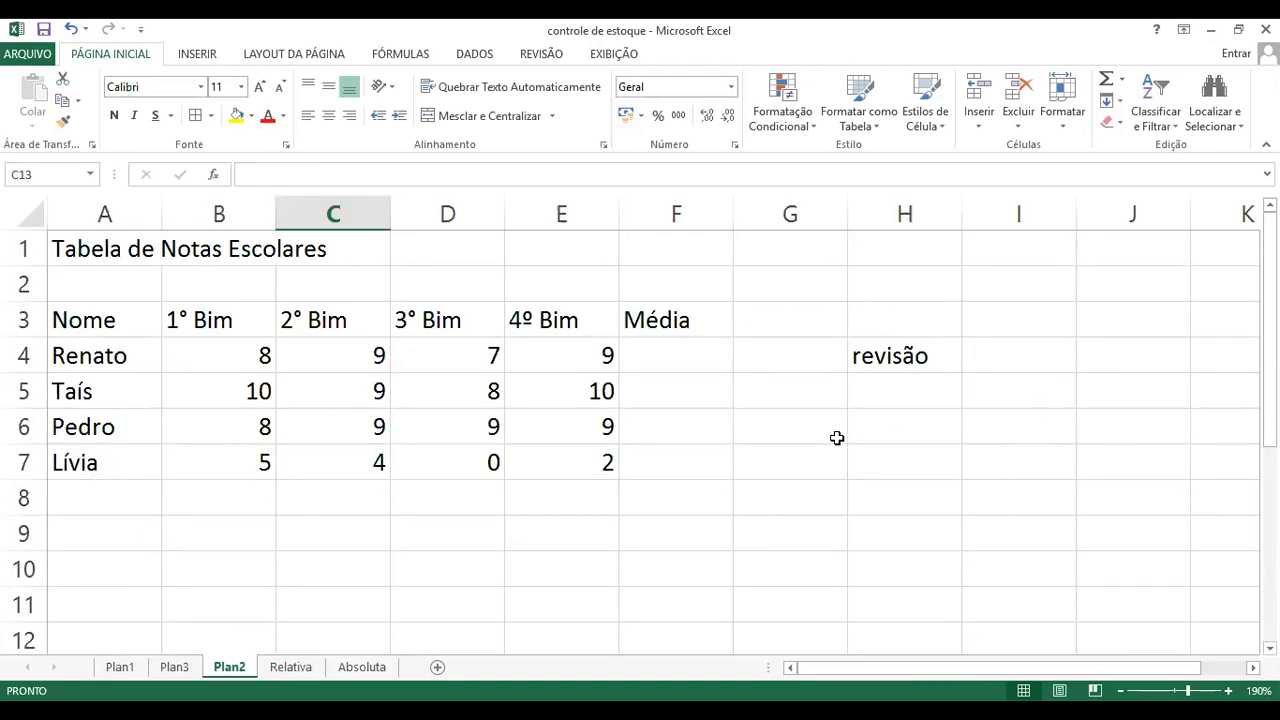
# Step: Clear the "revisão" text from cell H4 beside the grades table
pyautogui.click(940, 426)
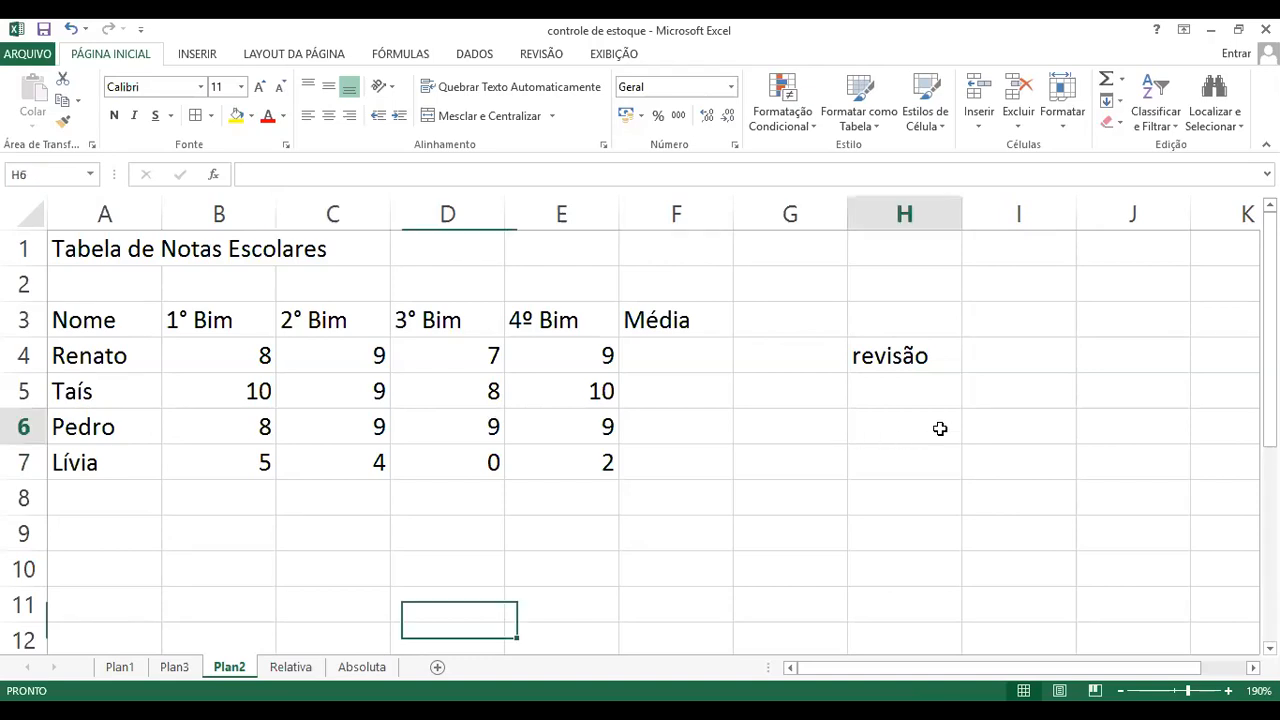
pyautogui.scroll(-3, 789, 434)
pyautogui.scroll(3, 790, 436)
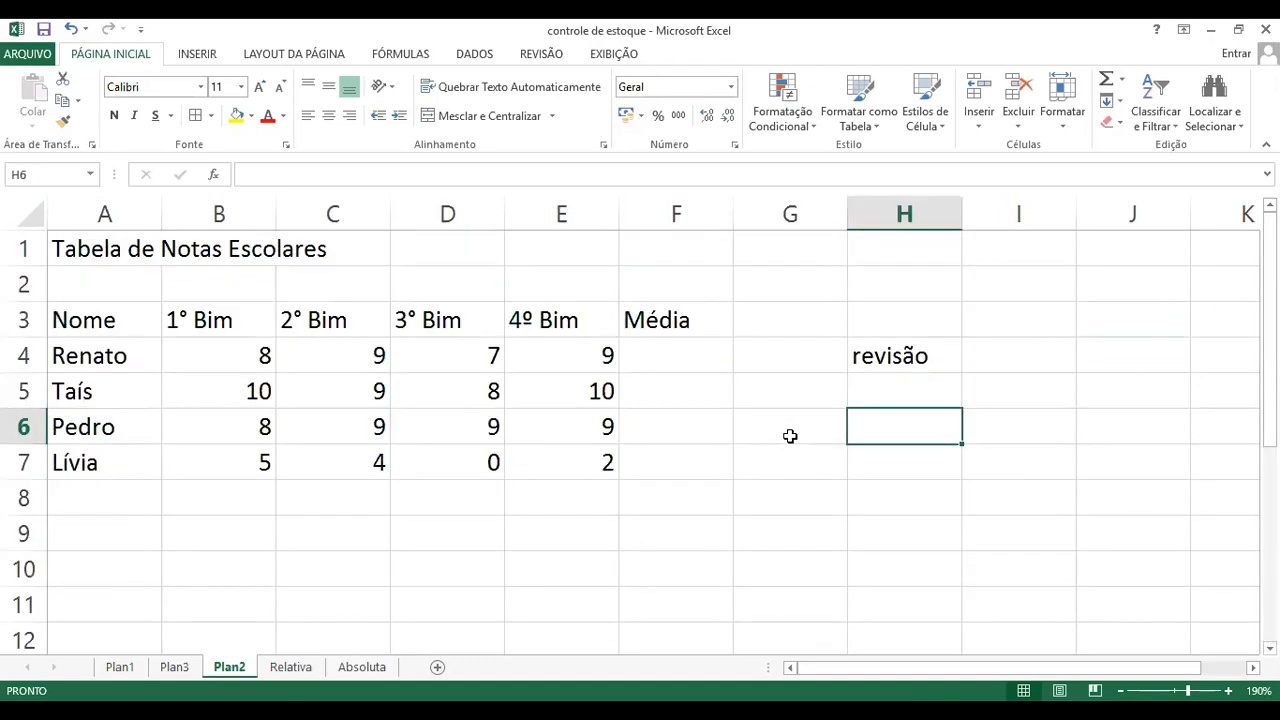
pyautogui.scroll(-3, 789, 436)
pyautogui.scroll(2, 574, 440)
pyautogui.scroll(-1, 389, 440)
pyautogui.scroll(-2, 389, 440)
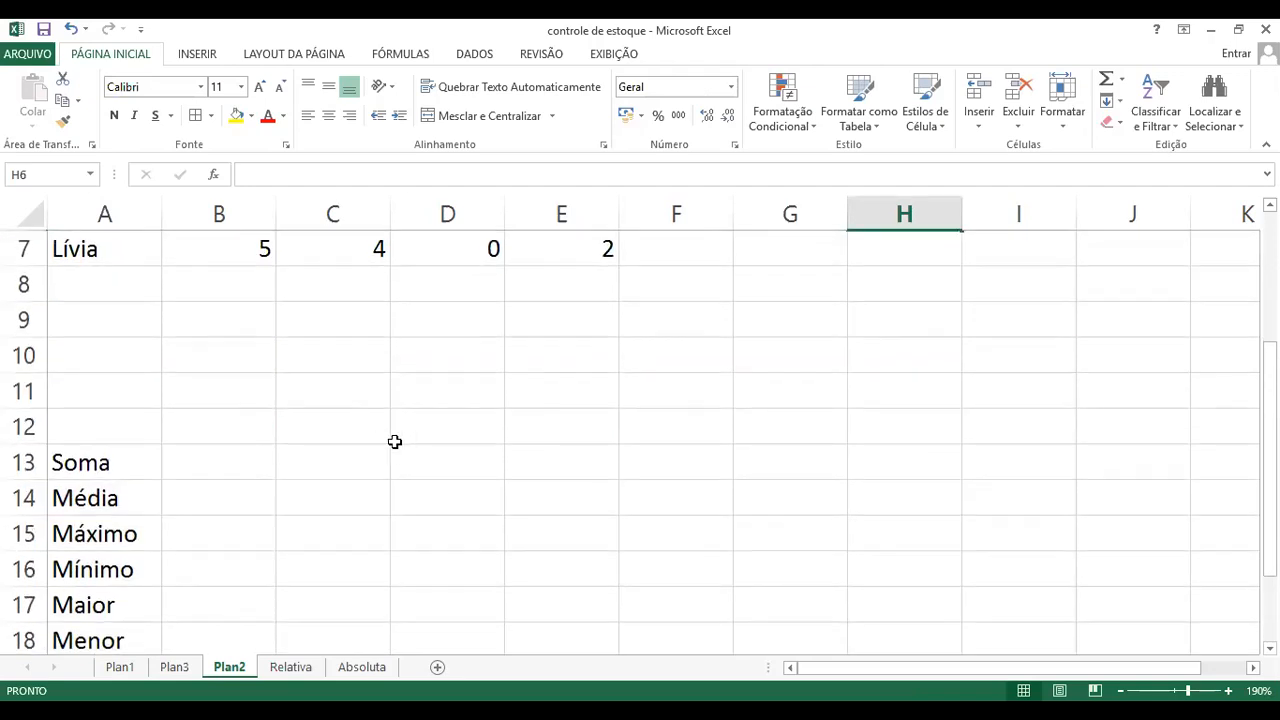
pyautogui.scroll(2, 308, 471)
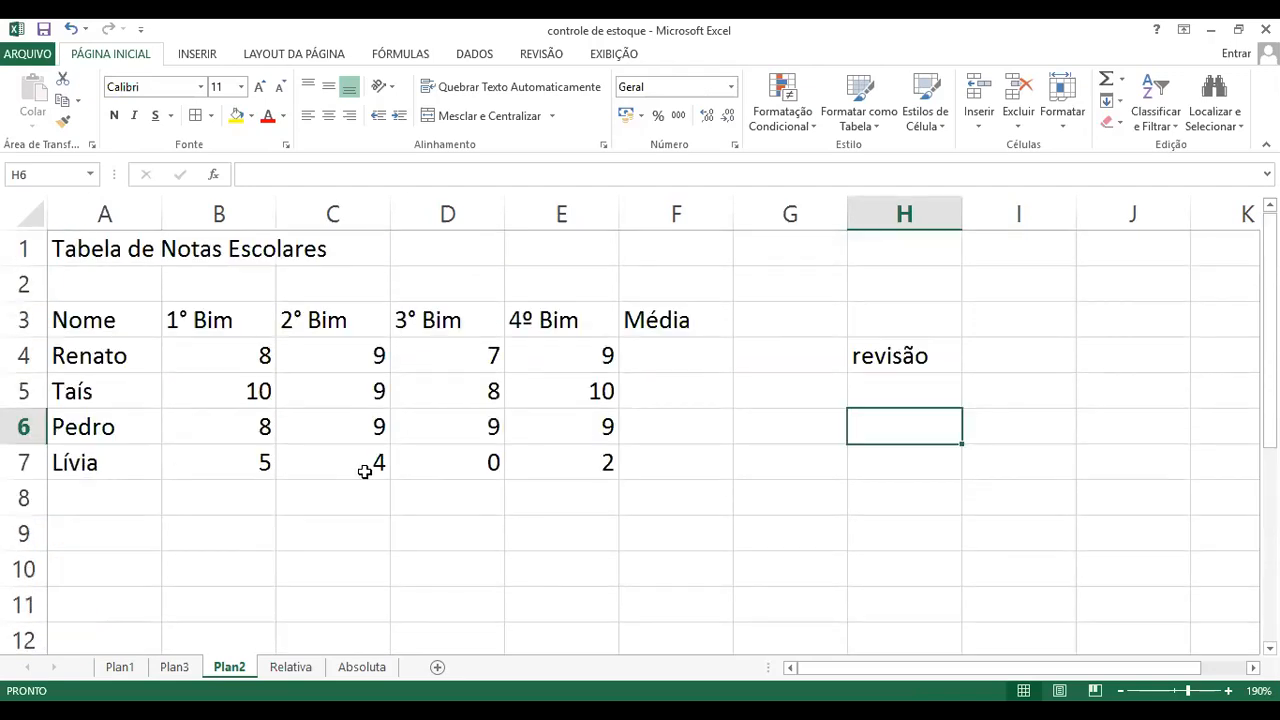
pyautogui.click(855, 356)
pyautogui.press('Delete')
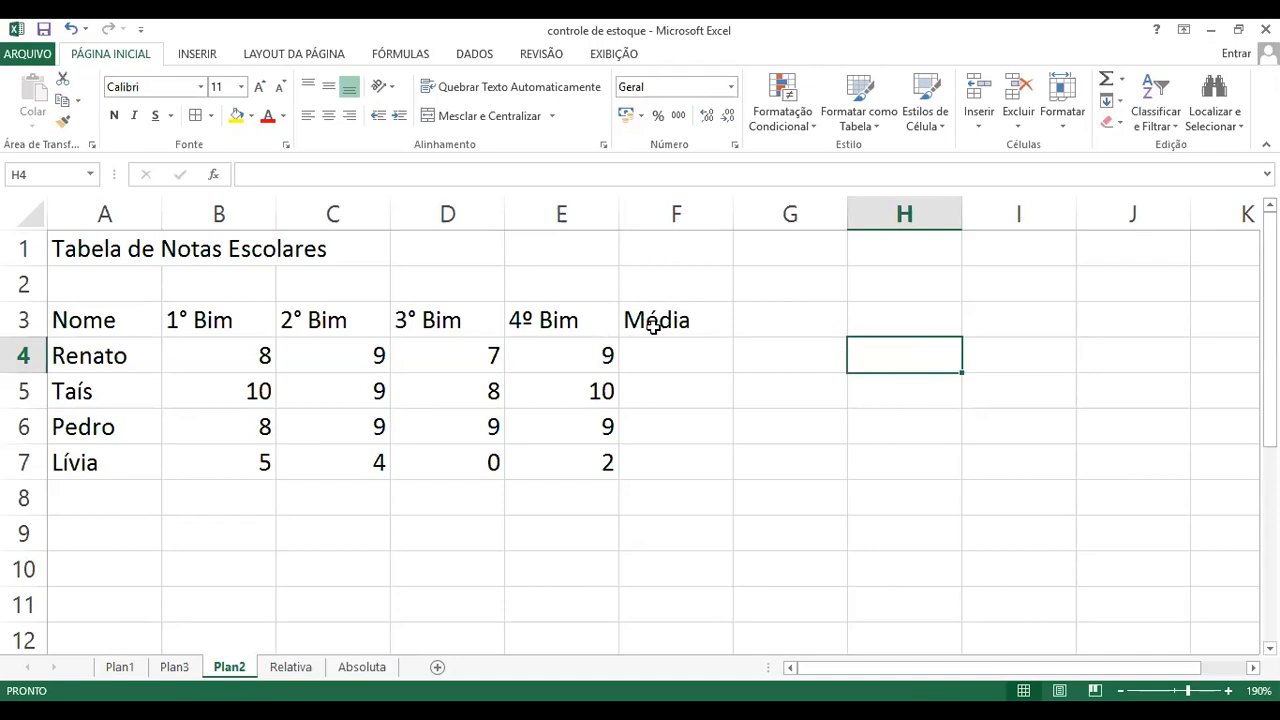
# Step: Examine the first student's row, from the name in A4 to the empty Média cell F4
pyautogui.click(660, 355)
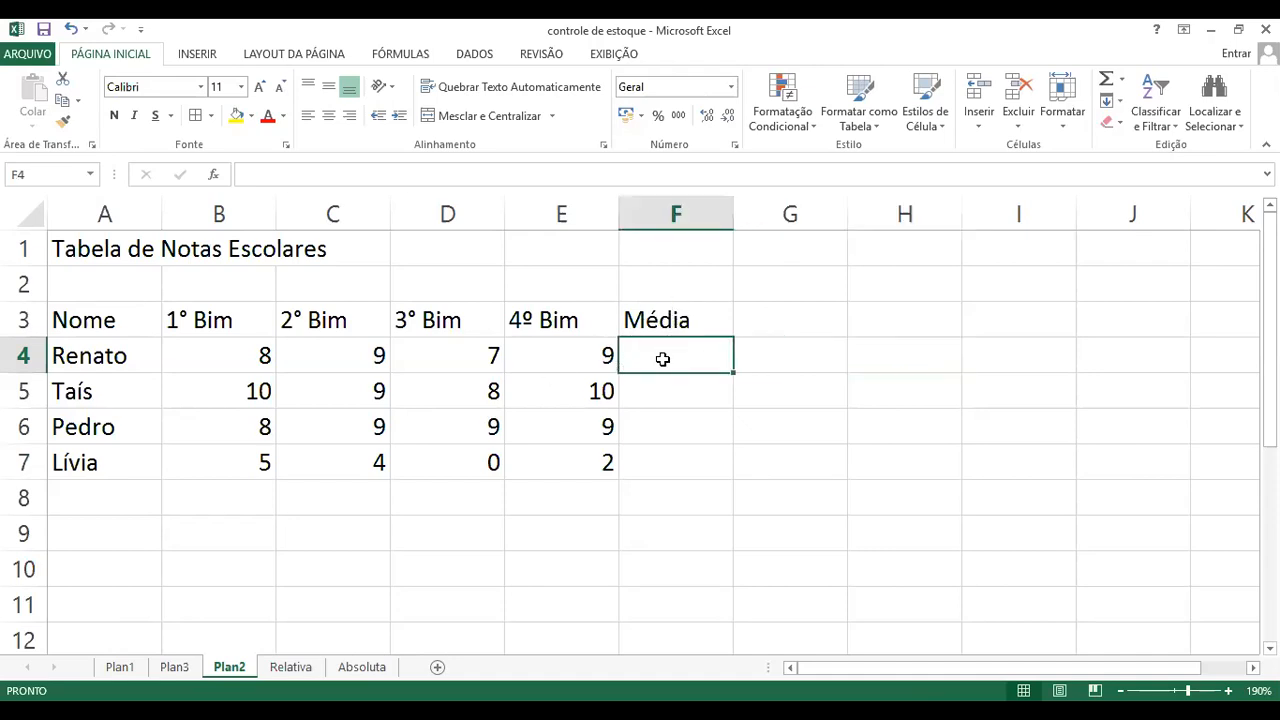
pyautogui.click(97, 360)
pyautogui.click(666, 357)
pyautogui.click(114, 354)
pyautogui.click(658, 360)
pyautogui.click(110, 355)
pyautogui.click(658, 360)
pyautogui.click(125, 355)
# Step: Enter the formula =media(b4:e4) in cell F4 to average the first student's four bimester grades
pyautogui.click(708, 360)
pyautogui.write('=')
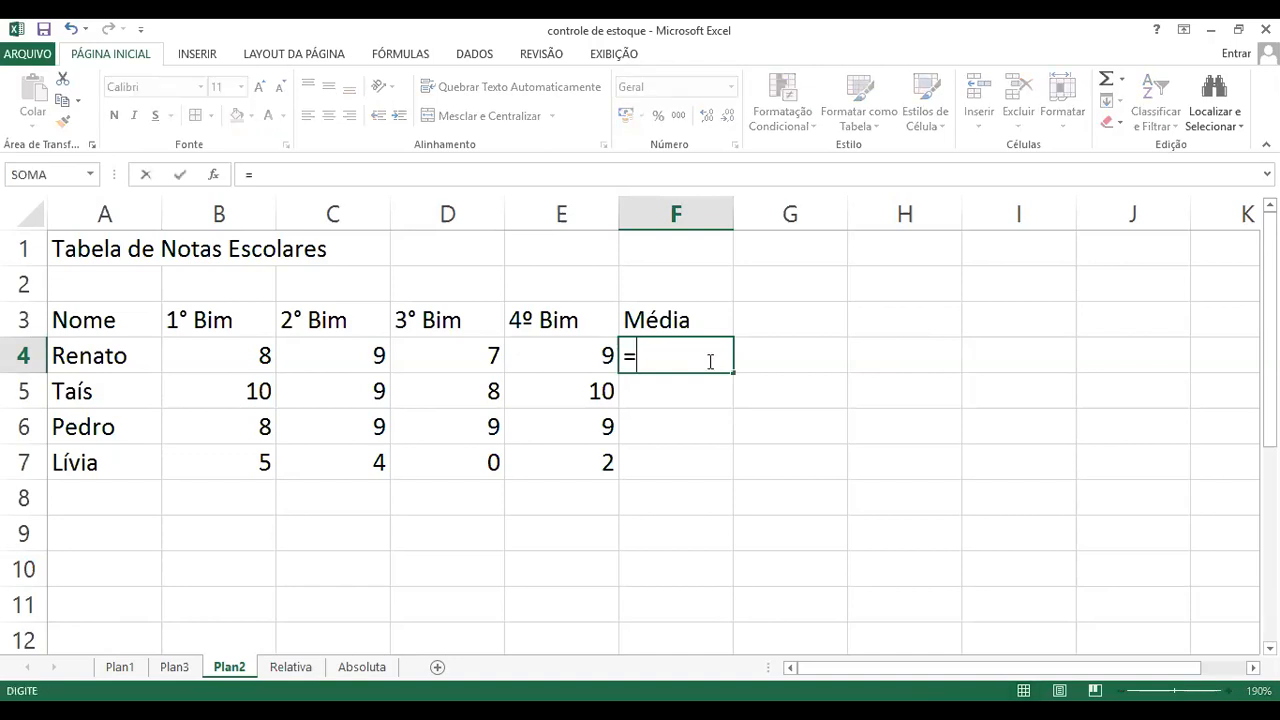
pyautogui.write('m')
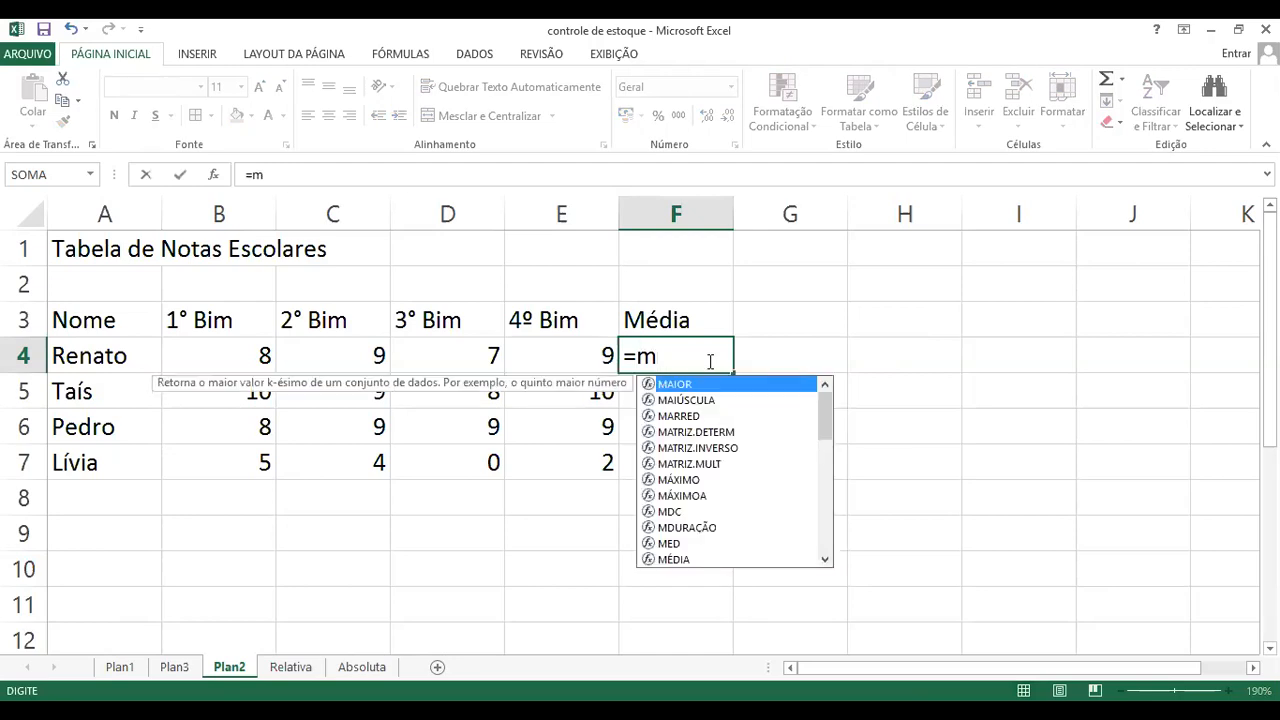
pyautogui.write('edia')
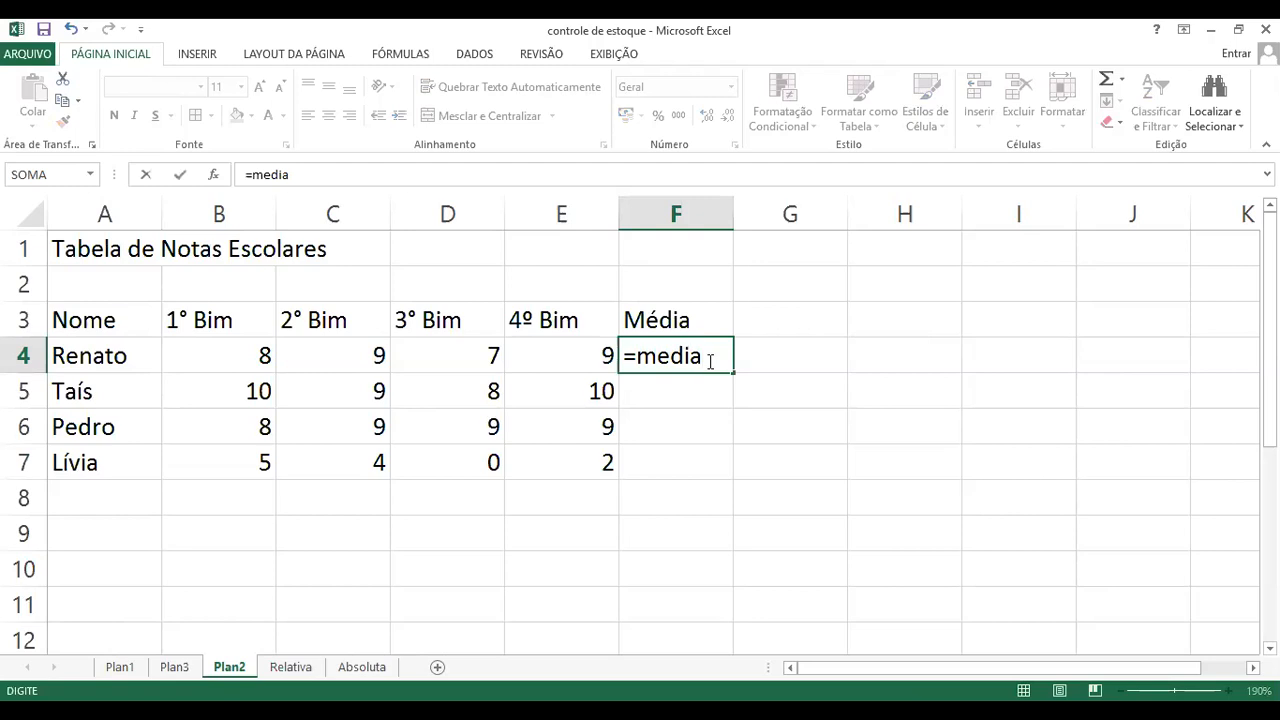
pyautogui.write('(')
pyautogui.write('b4')
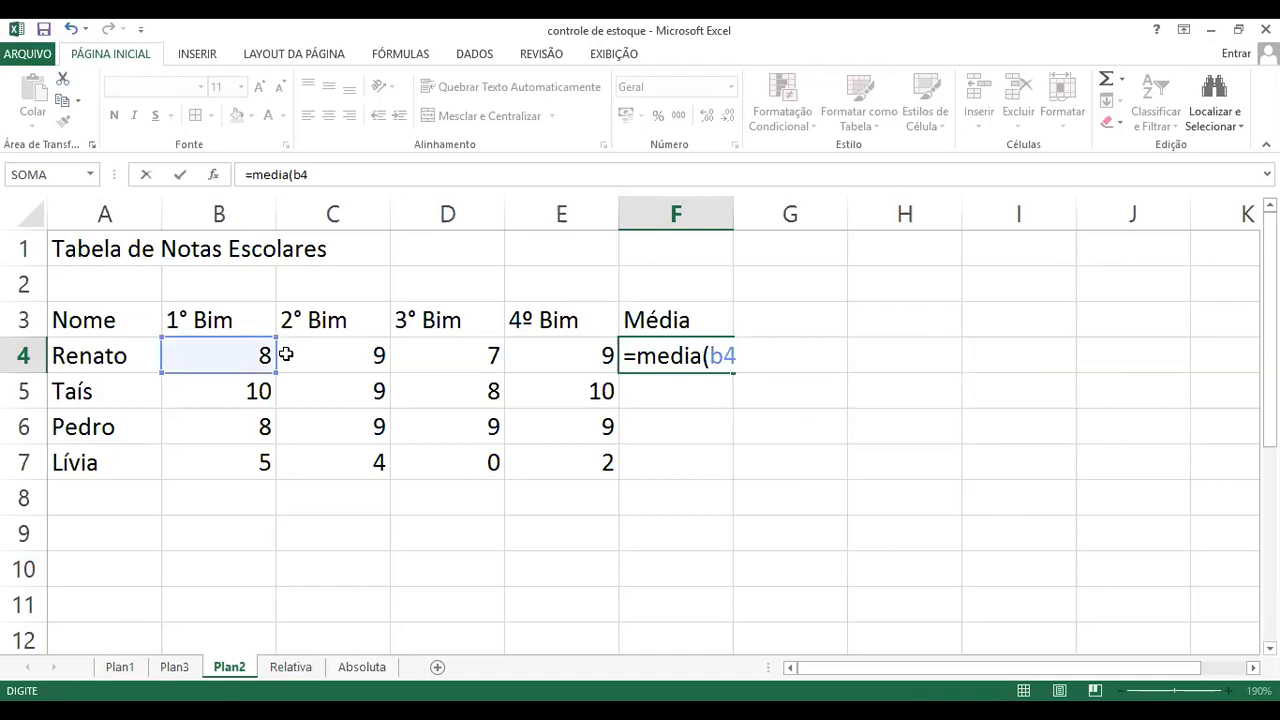
pyautogui.write(':')
pyautogui.write('e3')
pyautogui.press('BackSpace')
pyautogui.write('4')
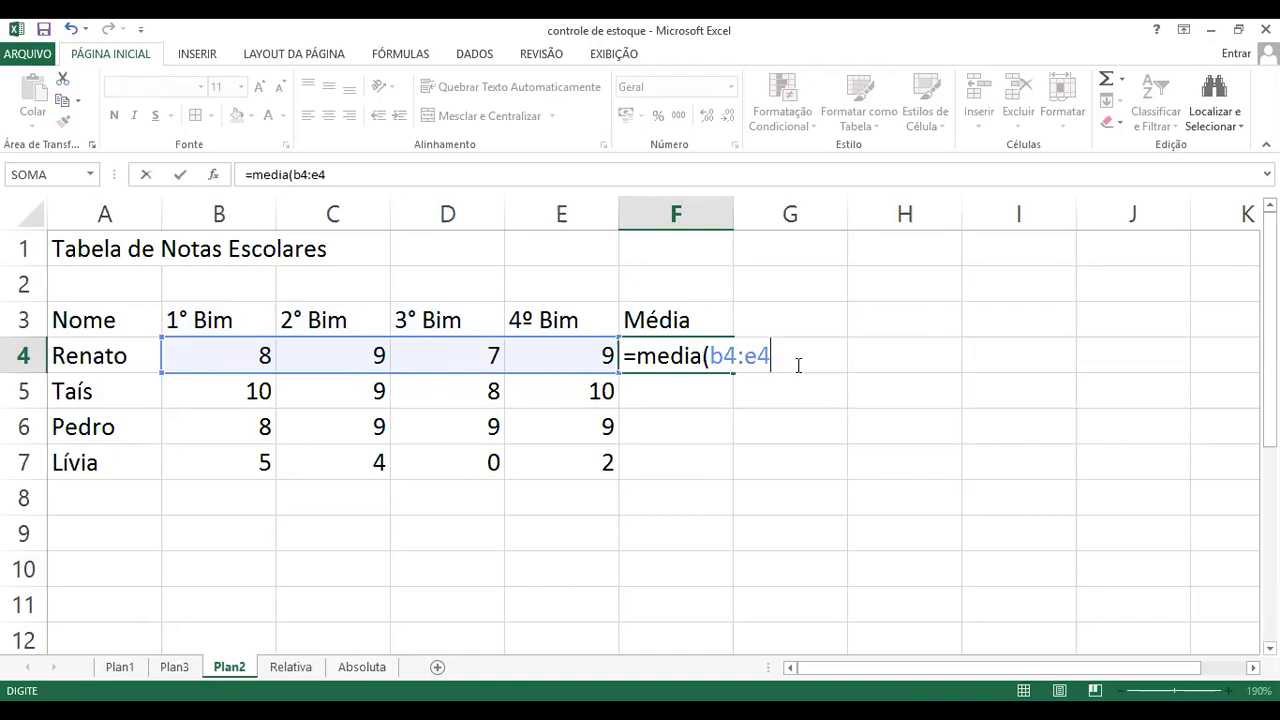
pyautogui.write(')')
pyautogui.press('Return')
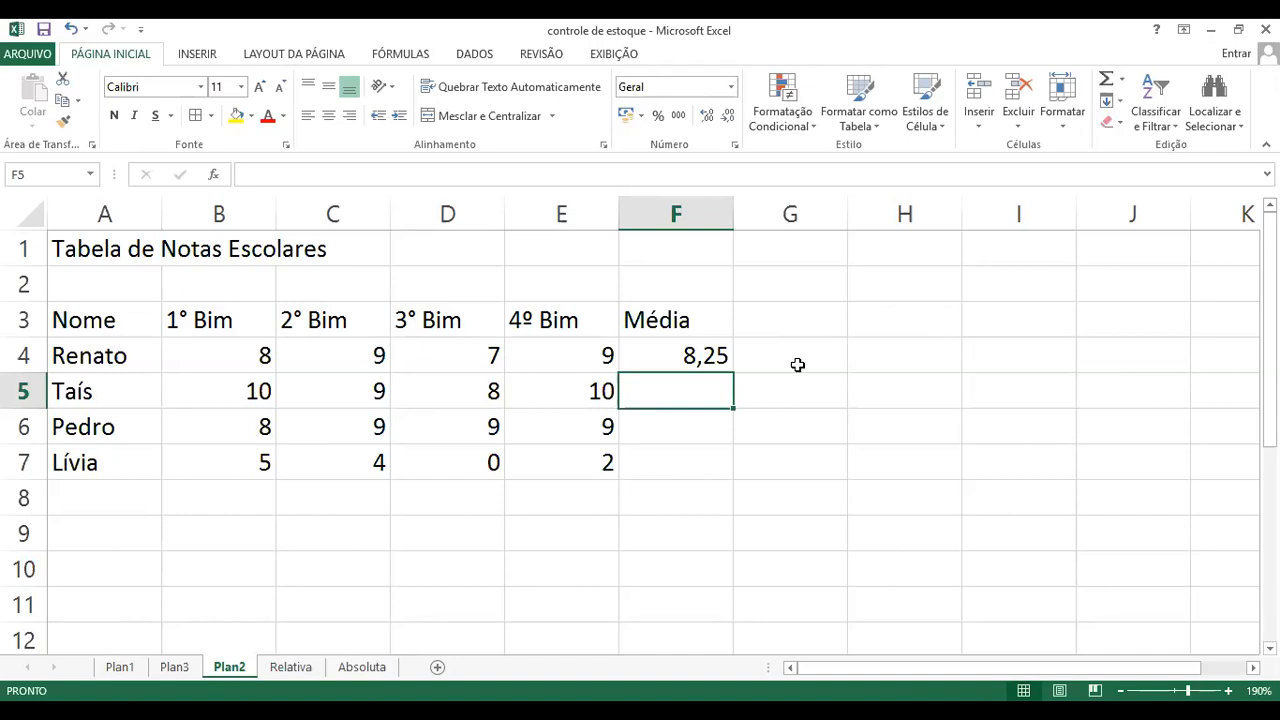
# Step: Fill the average formula from F4 down to F7, and inspect the range used by the formula in F7
pyautogui.click(720, 360)
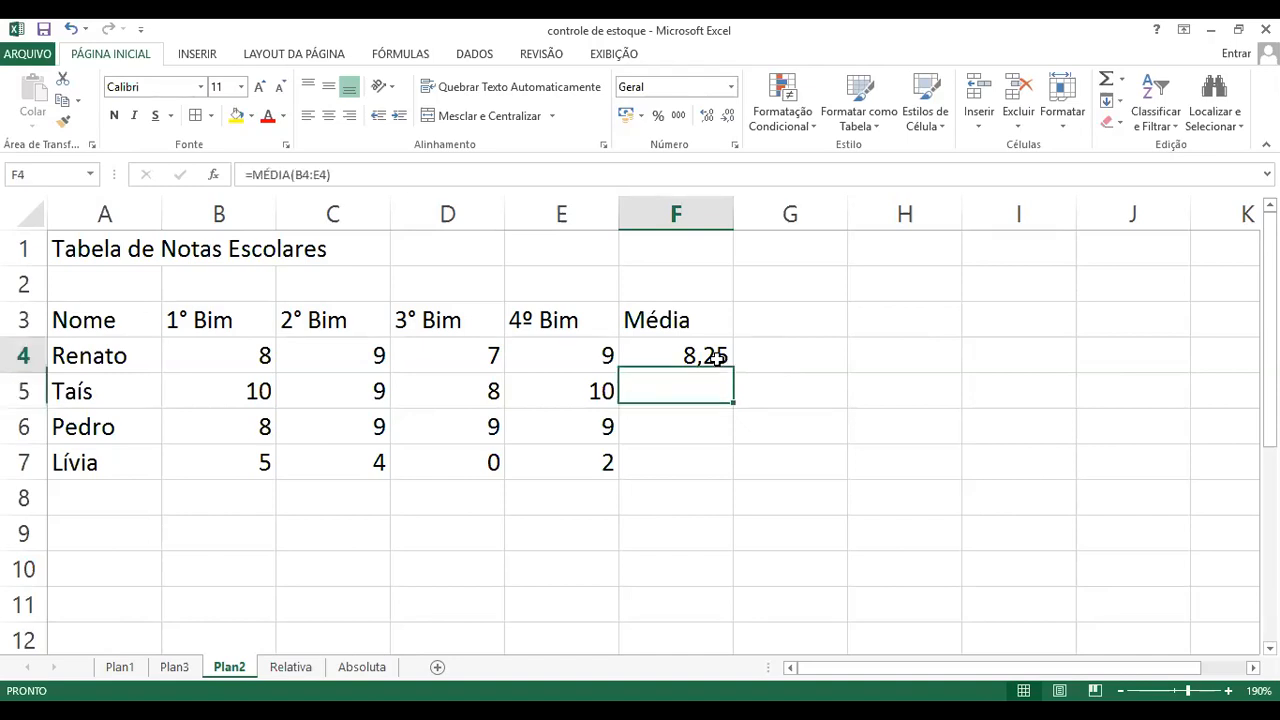
pyautogui.moveTo(735, 375); pyautogui.dragTo(724, 470)
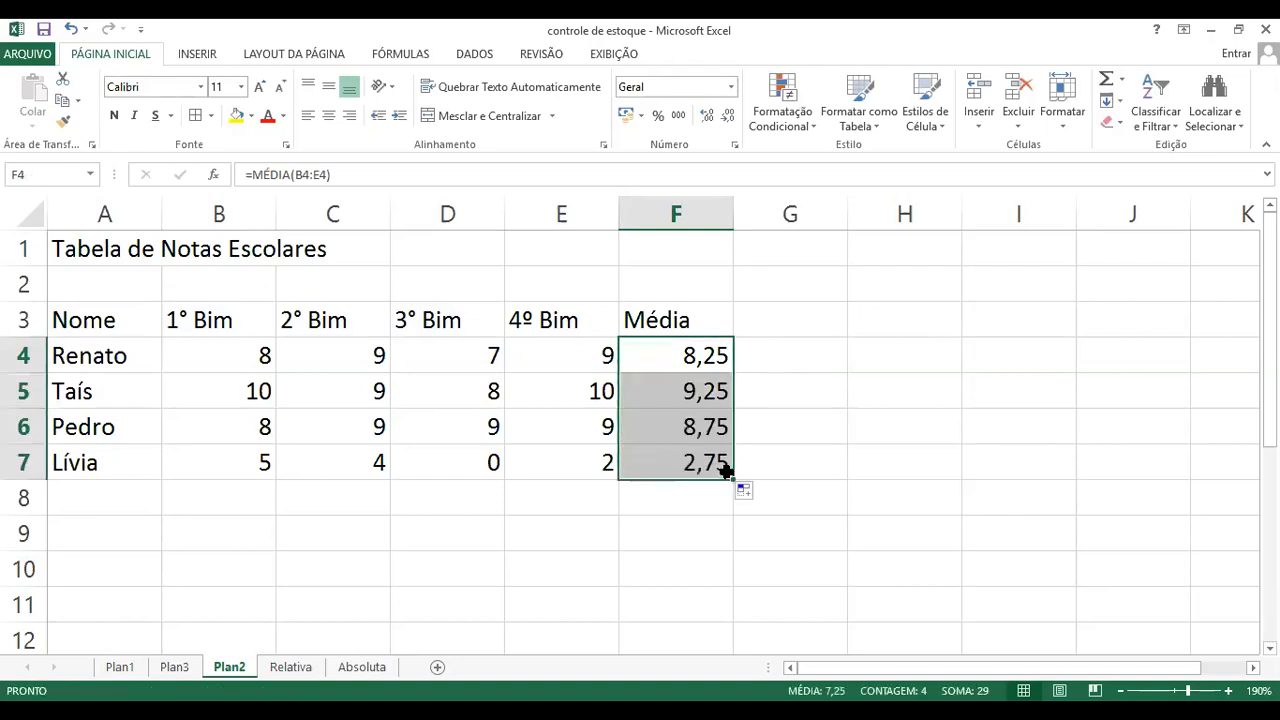
pyautogui.click(710, 466)
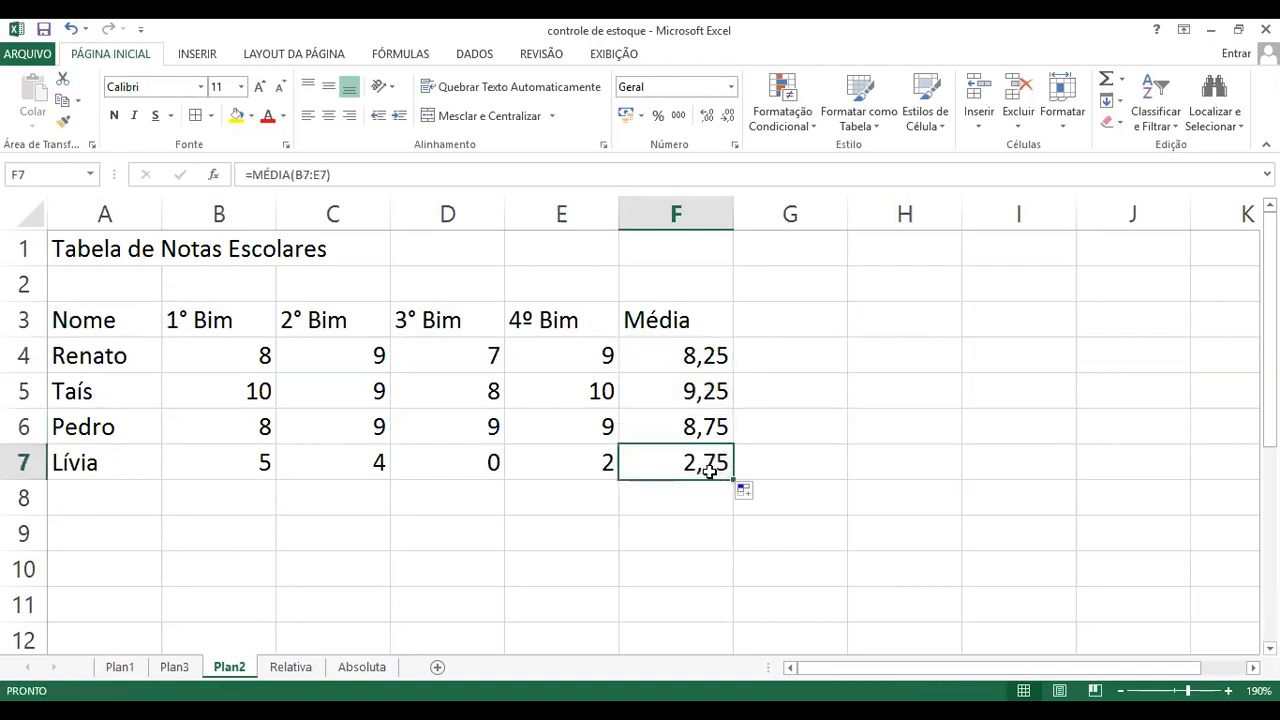
pyautogui.doubleClick(706, 465)
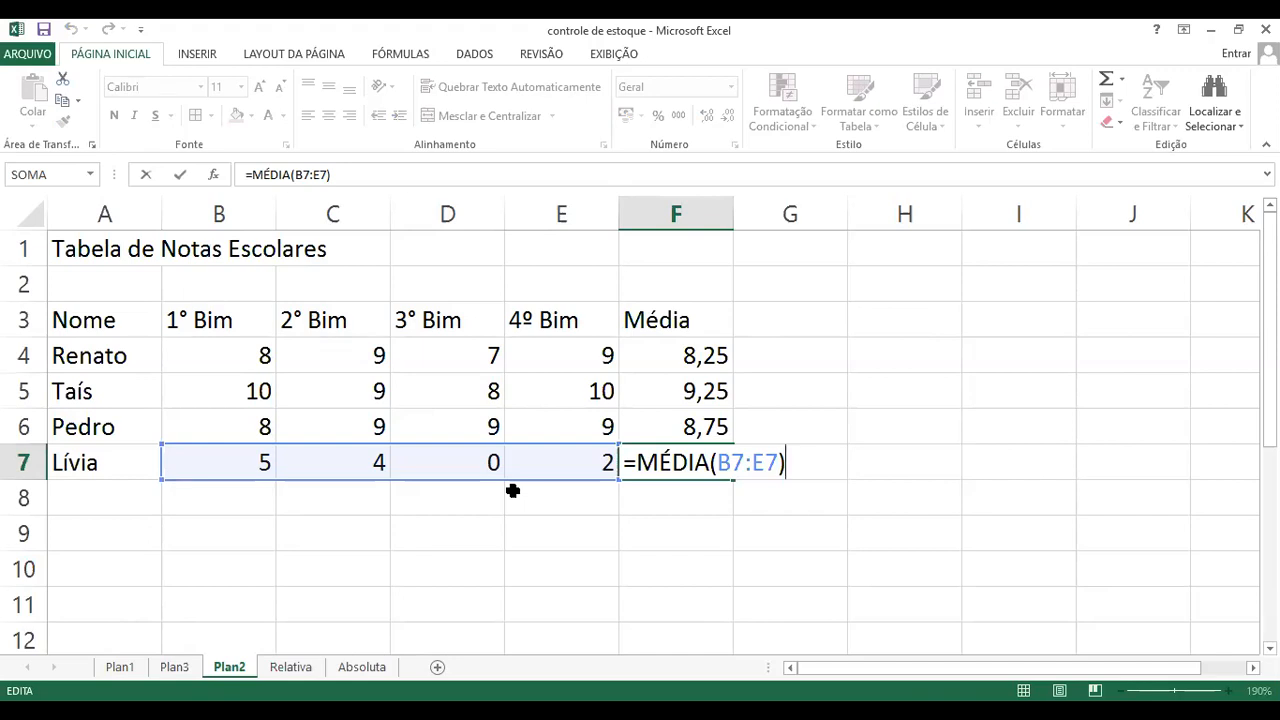
pyautogui.hotkey('ctrl', 'Return')
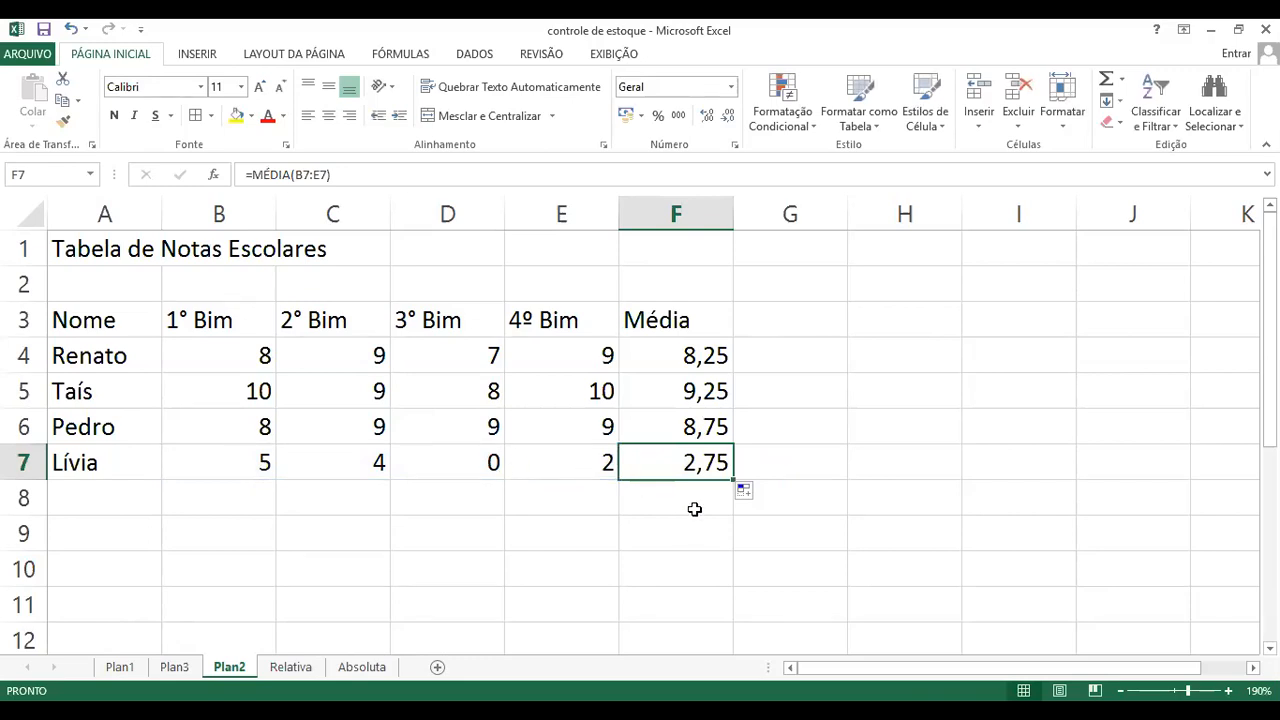
# Step: Clear the filled averages from the Média column in F5:F9, keeping the formula in F4
pyautogui.moveTo(691, 520); pyautogui.dragTo(691, 392)
pyautogui.press('Delete')
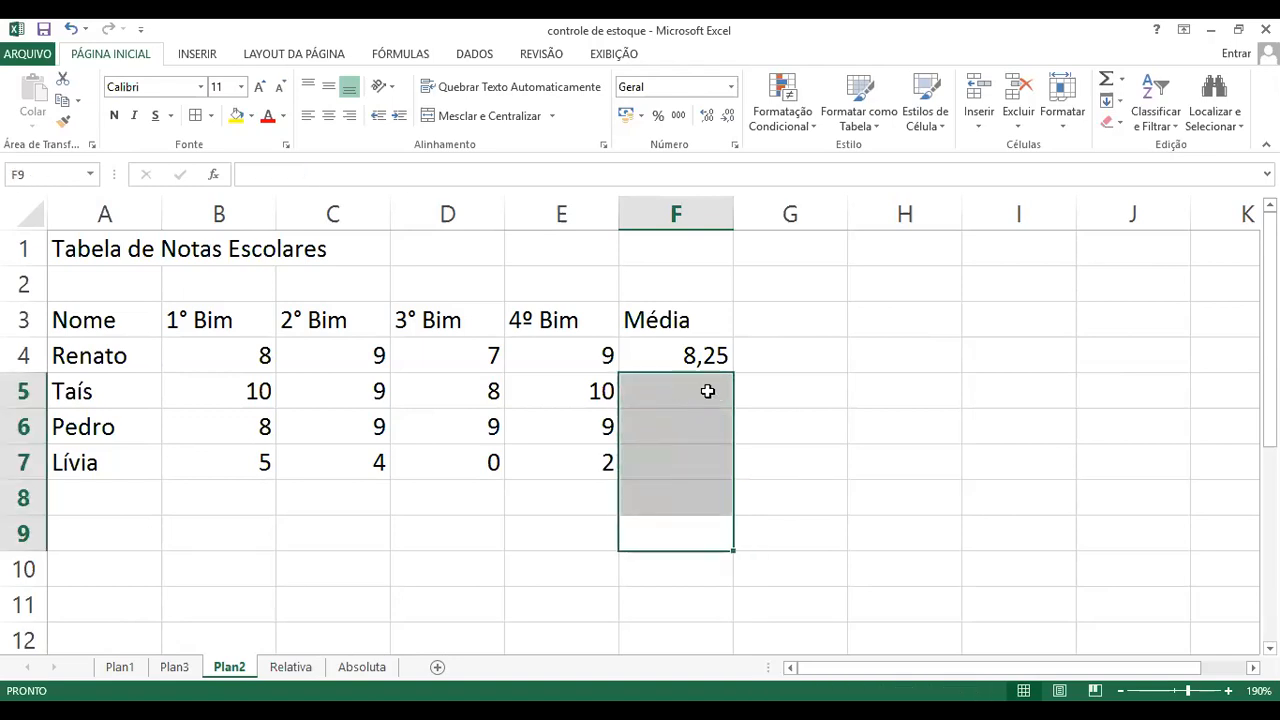
pyautogui.click(905, 392)
# Step: Enter the formula =b5+c5+d5+e5 in cell F5 to add up the second student's four bimester grades
pyautogui.click(696, 396)
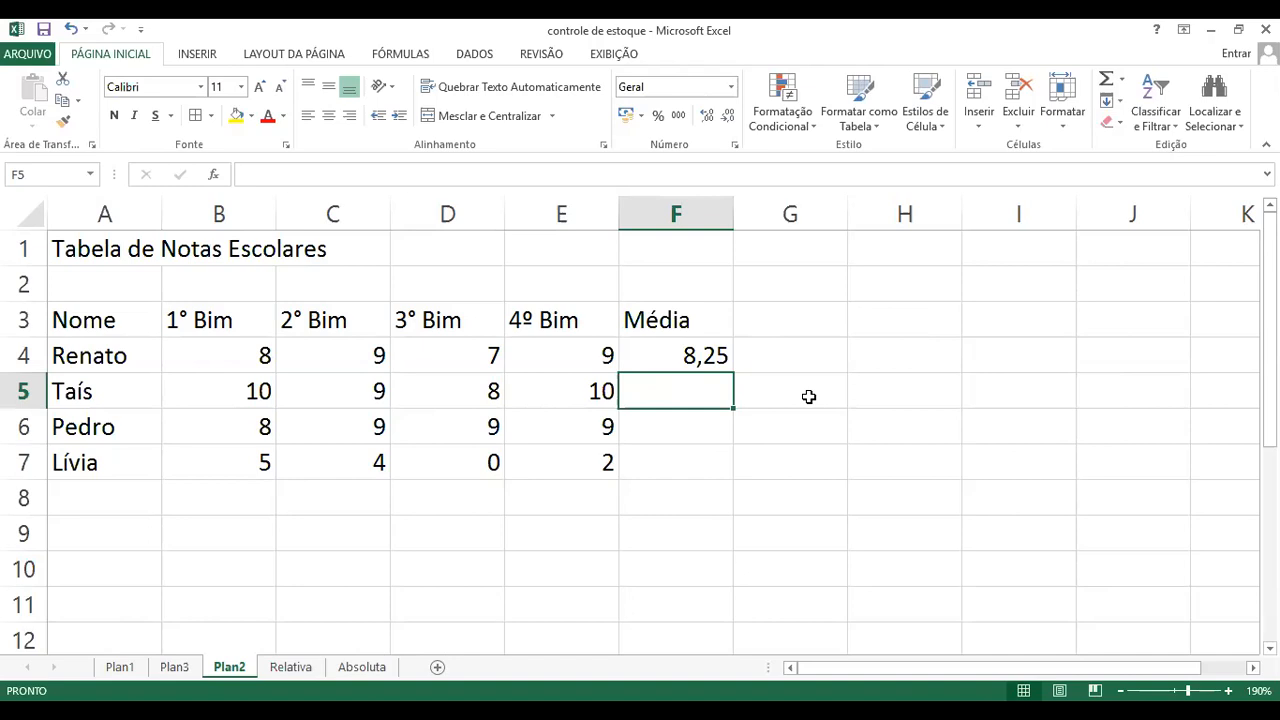
pyautogui.write('=')
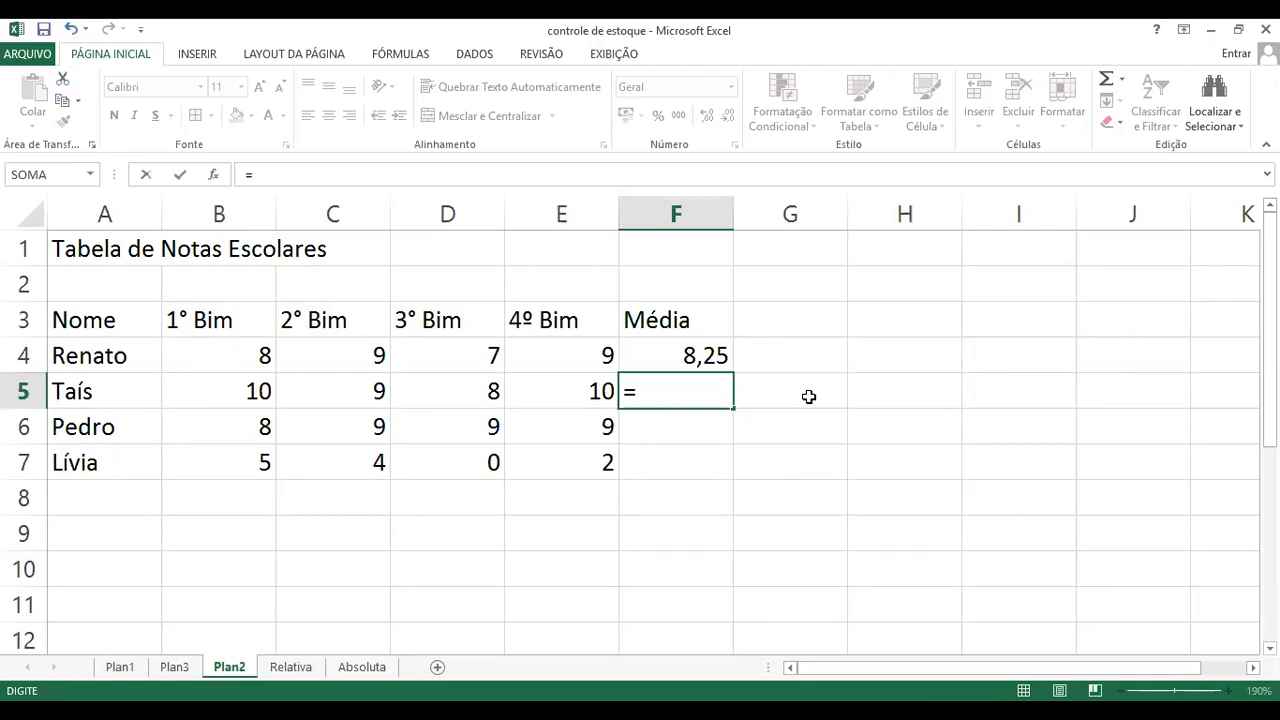
pyautogui.write('b5')
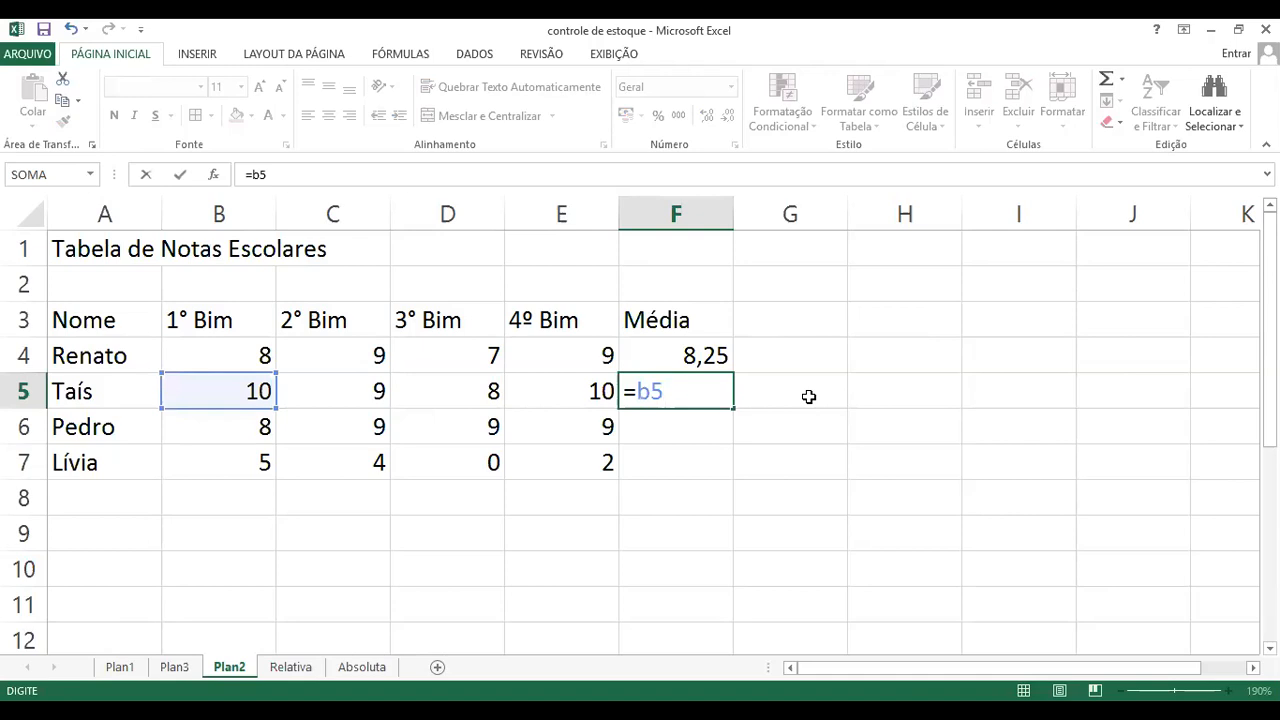
pyautogui.write('+c')
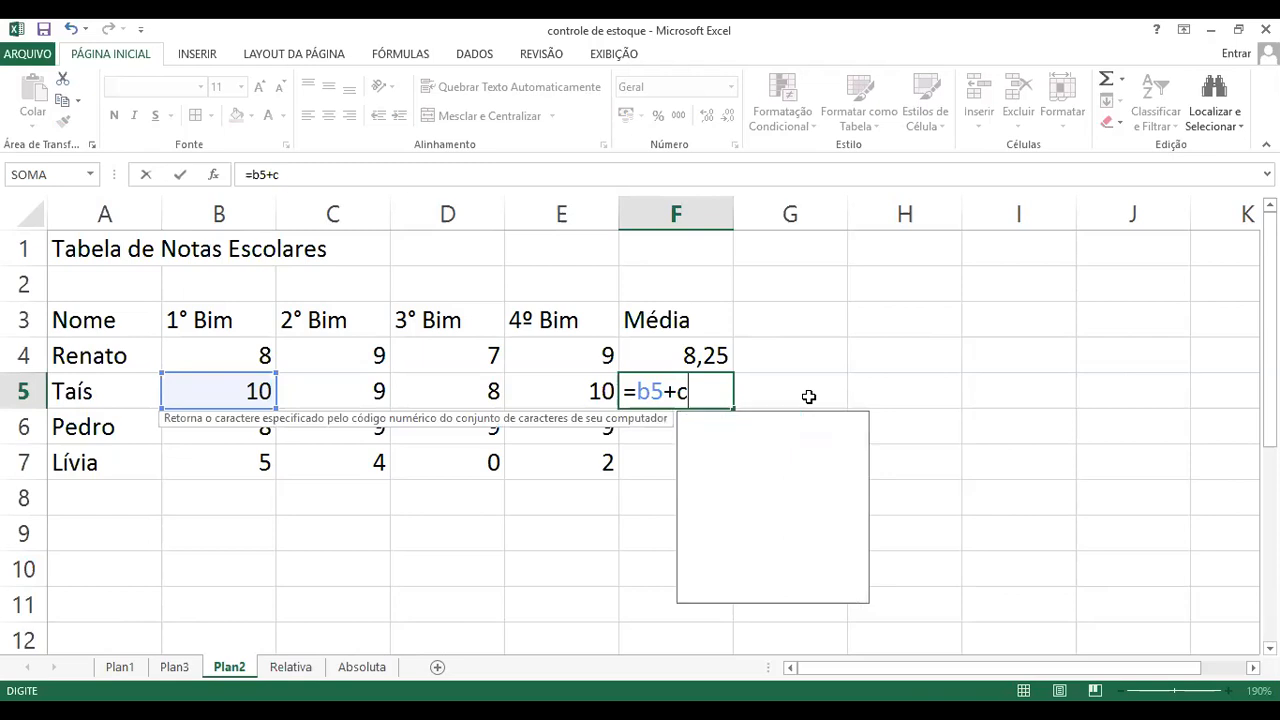
pyautogui.write('5+')
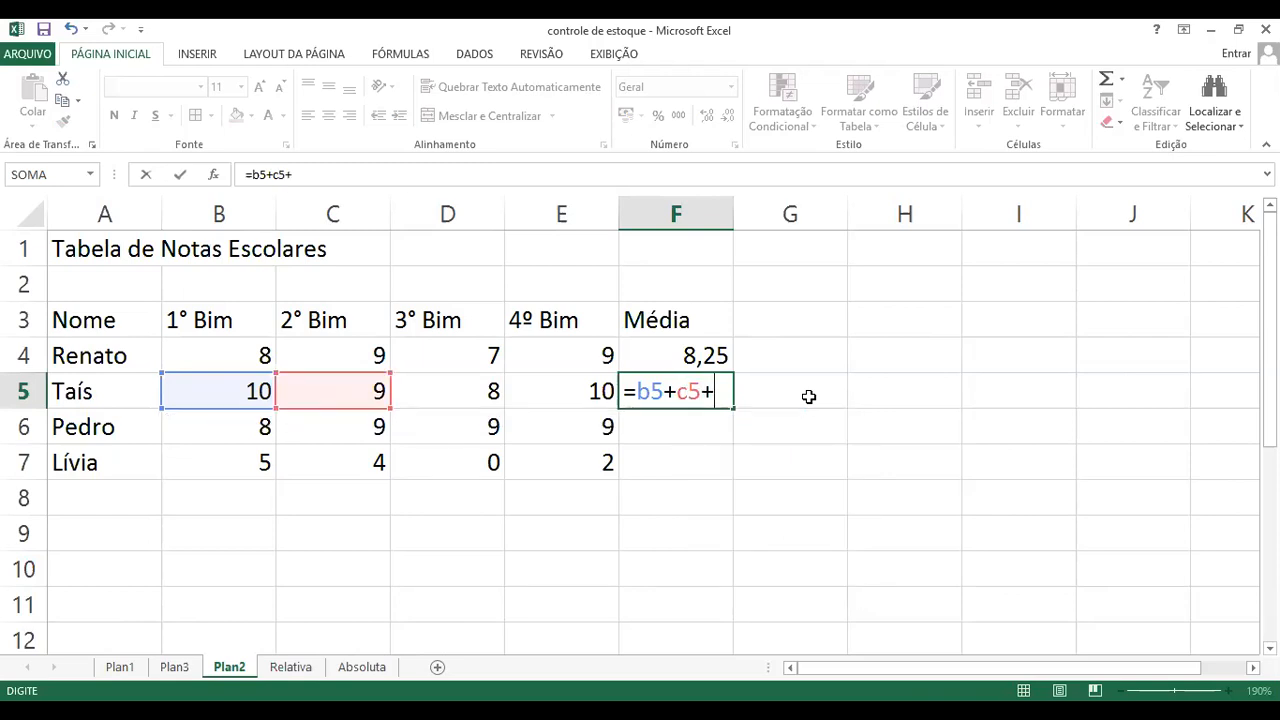
pyautogui.write('d5+')
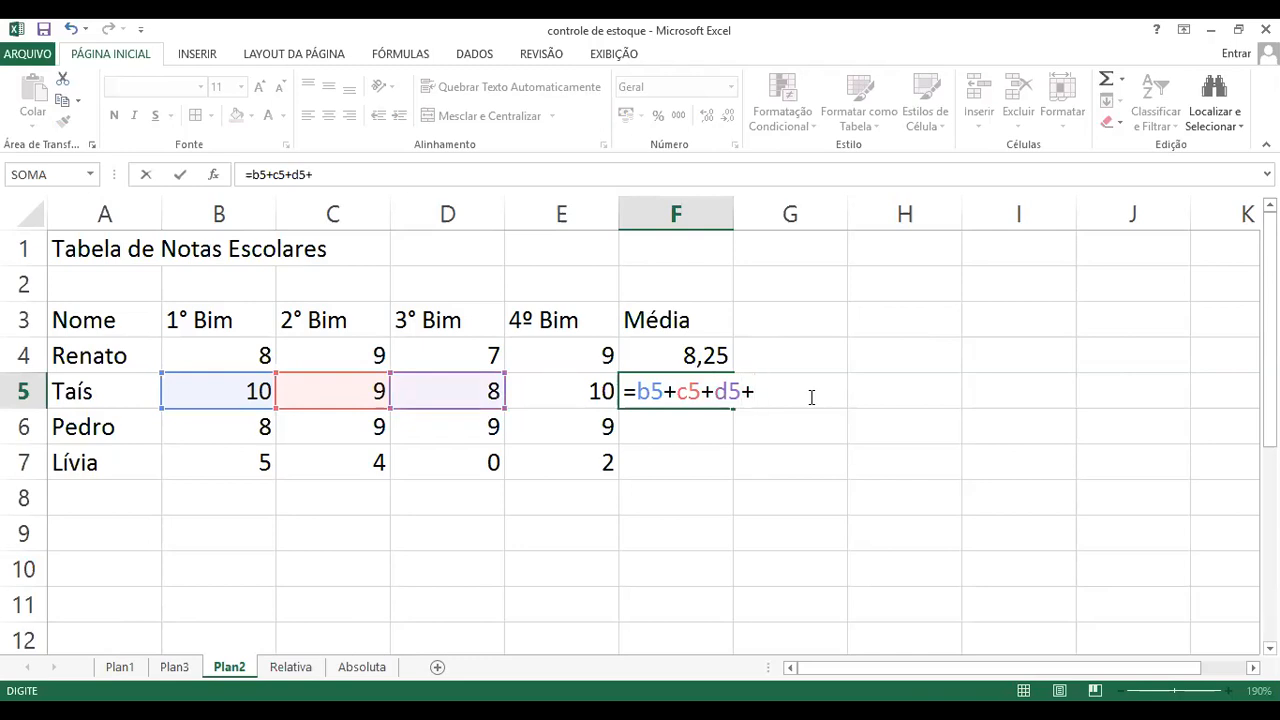
pyautogui.write('e5')
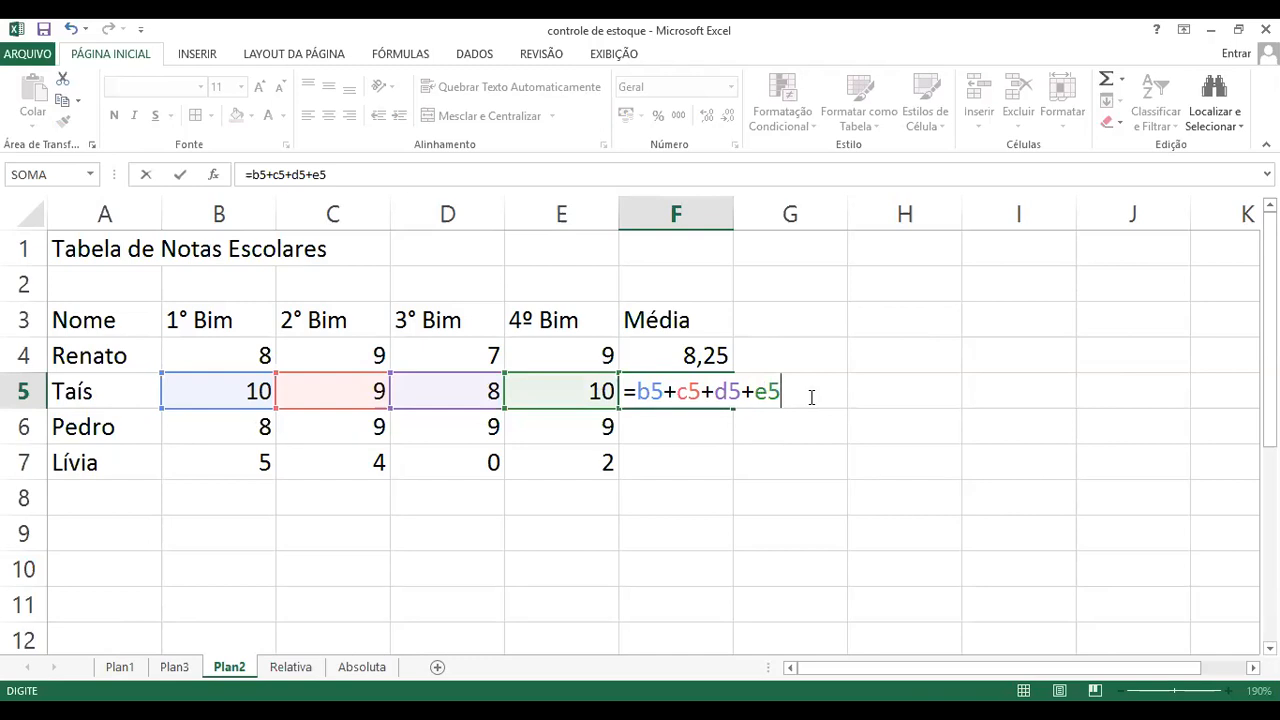
pyautogui.press('Return')
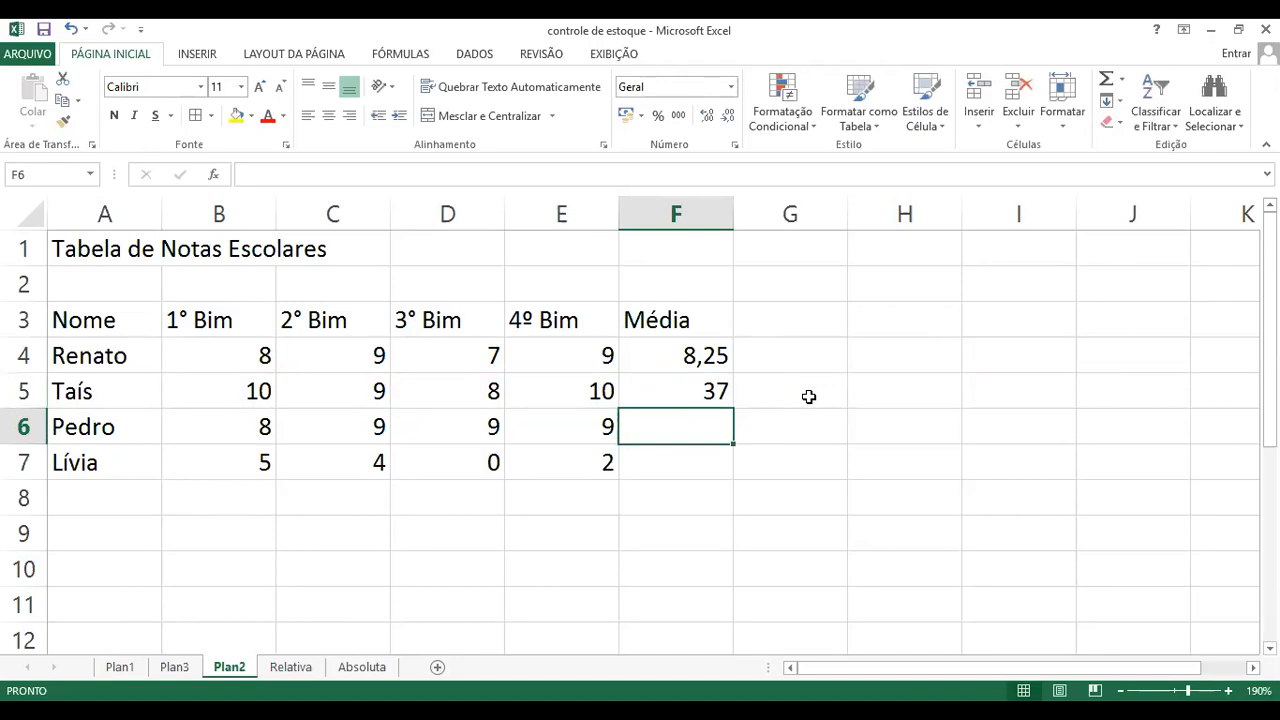
# Step: Reopen the sum formula in cell F5 and append a division by 4 after E5
pyautogui.click(706, 391)
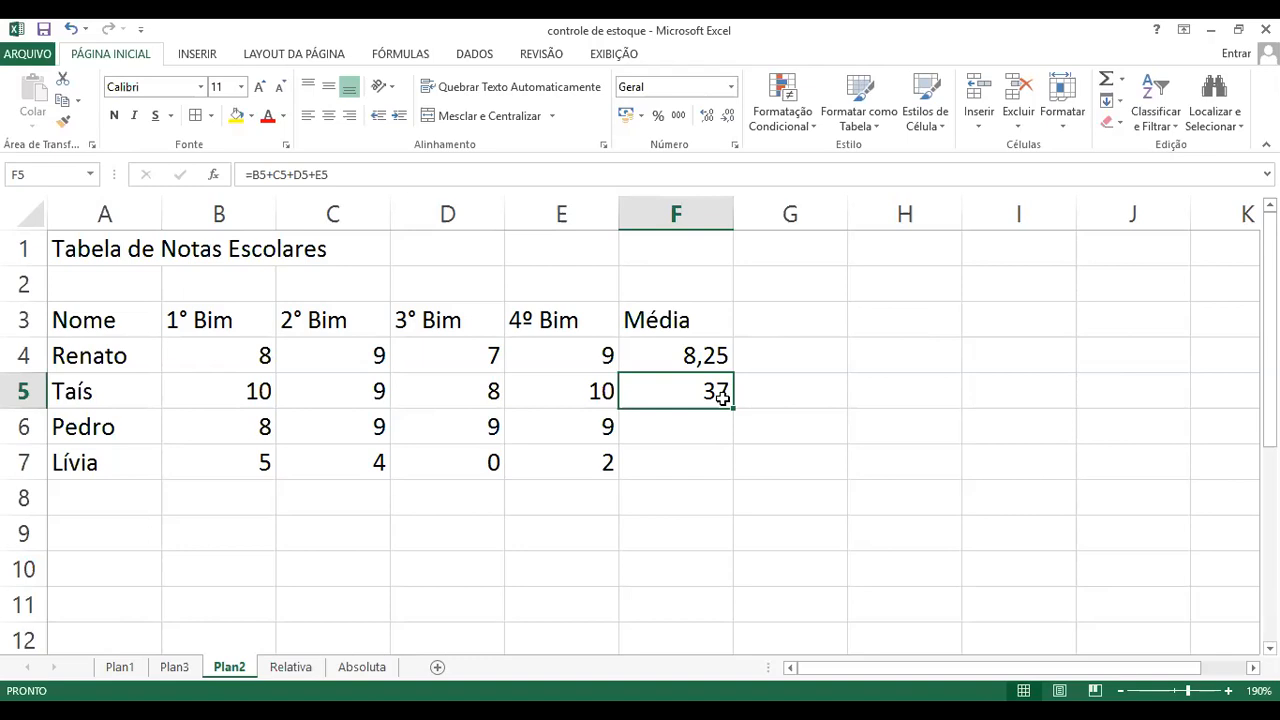
pyautogui.doubleClick(722, 397)
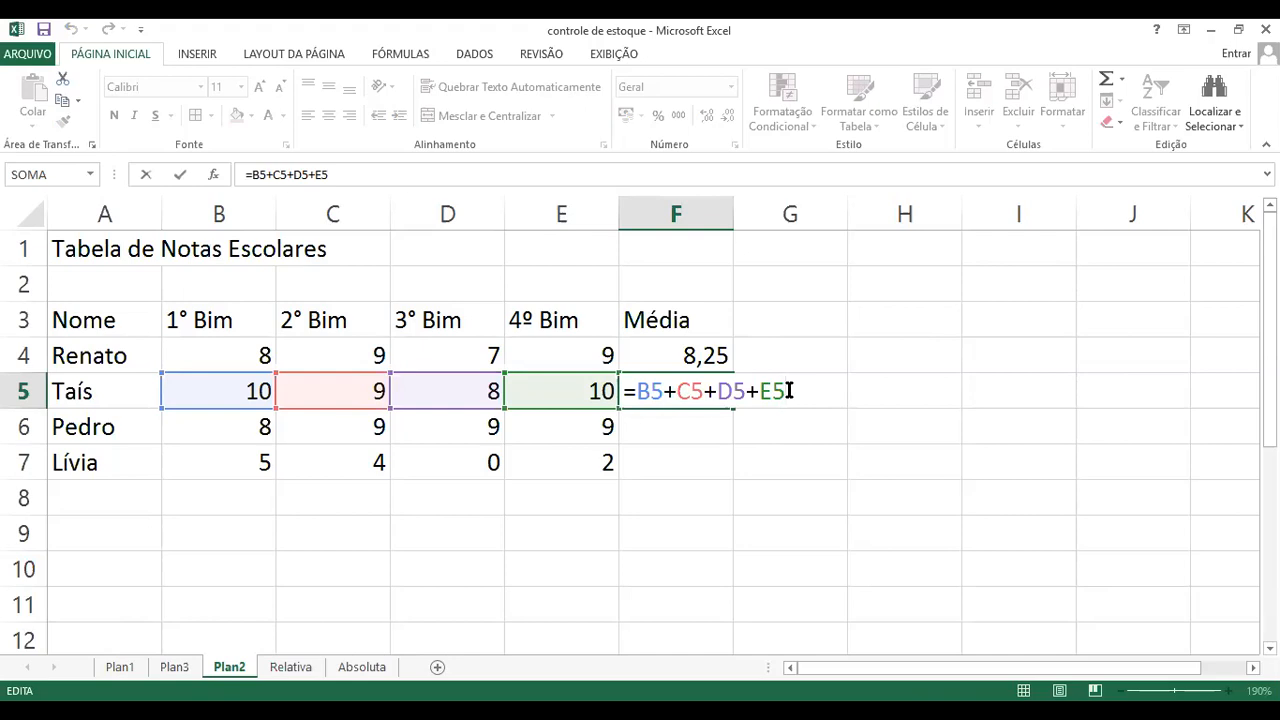
pyautogui.write('/4')
pyautogui.moveTo(758, 392); pyautogui.dragTo(812, 392)
pyautogui.click(818, 392)
# Step: Enclose the B5+C5+D5+E5 sum in parentheses within the F5 formula, leaving the division by 4 outside
pyautogui.click(641, 391)
pyautogui.write('(')
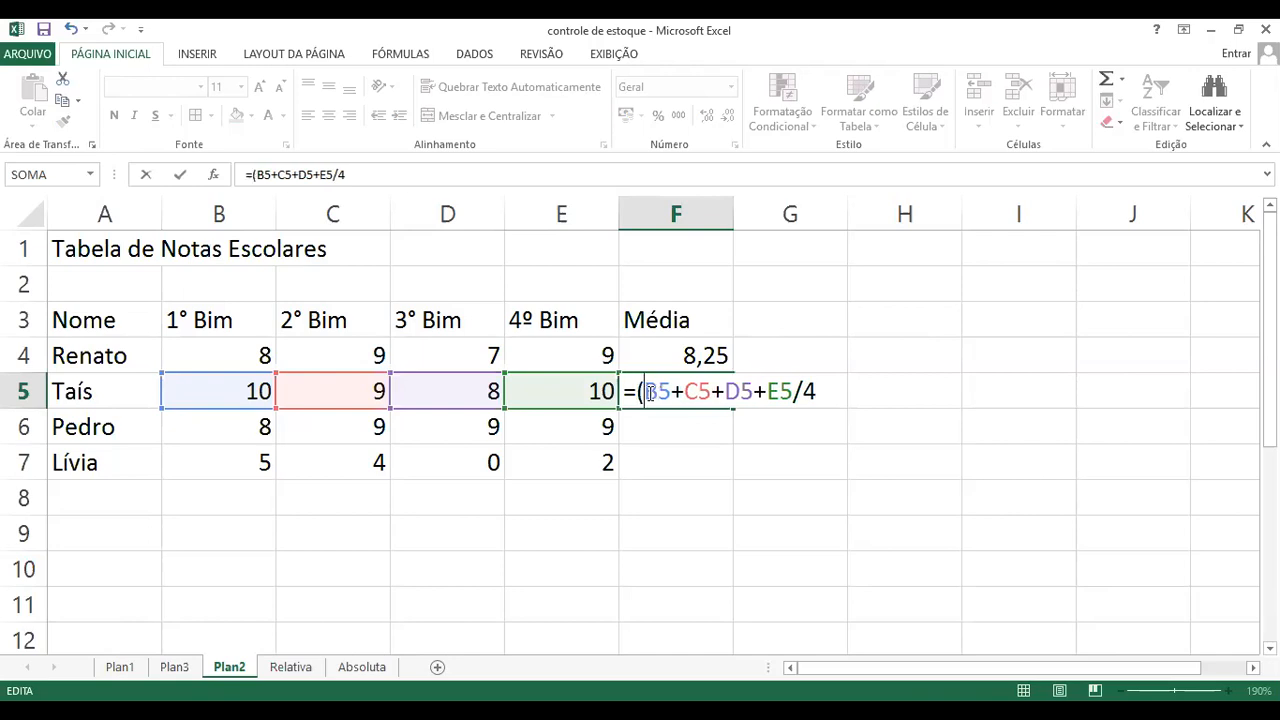
pyautogui.press('Right')
pyautogui.press('Right')
pyautogui.press('Right')
pyautogui.press('Right')
pyautogui.press('Right')
pyautogui.press('Right')
pyautogui.press('Right')
pyautogui.press('Right')
pyautogui.press('Right')
pyautogui.press('Right')
pyautogui.press('Right')
pyautogui.write(')')
pyautogui.press('Left')
pyautogui.press('Left')
pyautogui.press('Left')
pyautogui.press('Left')
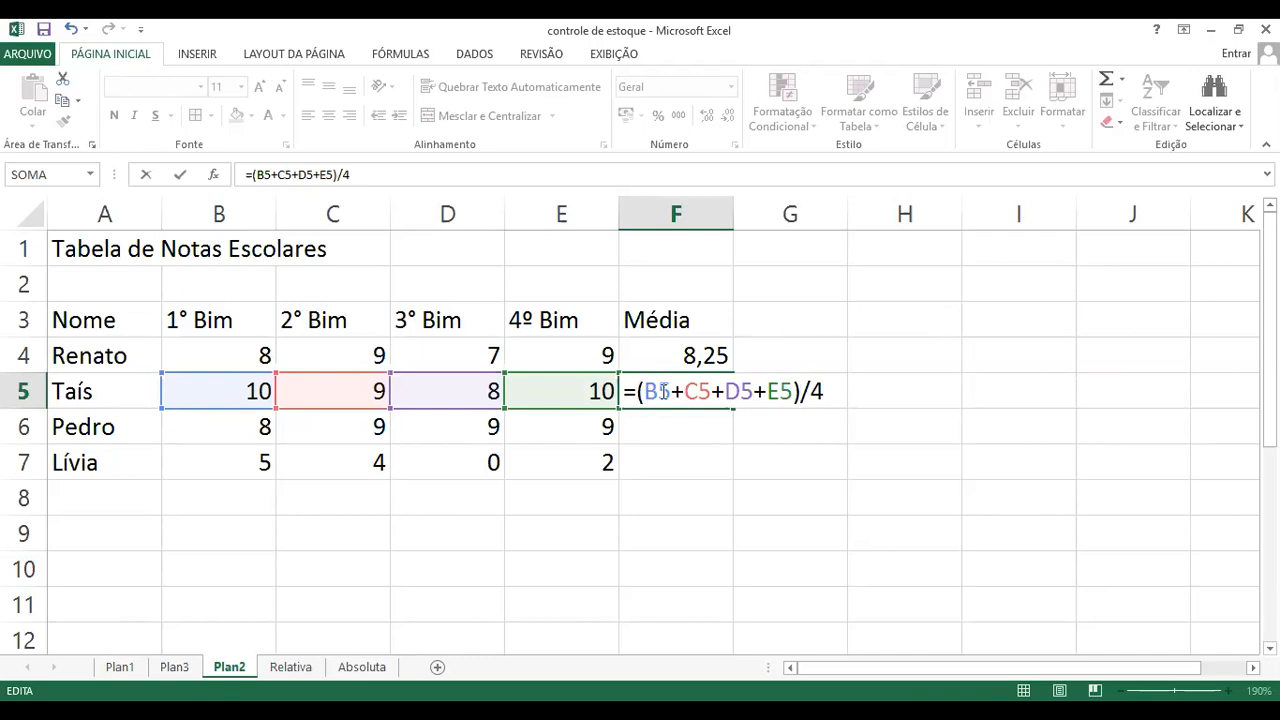
# Step: Review the parenthesised sum in F5 by highlighting it, and commit the formula =(B5+C5+D5+E5)/4
pyautogui.click(637, 391)
pyautogui.click(798, 391)
pyautogui.moveTo(646, 391); pyautogui.dragTo(794, 391)
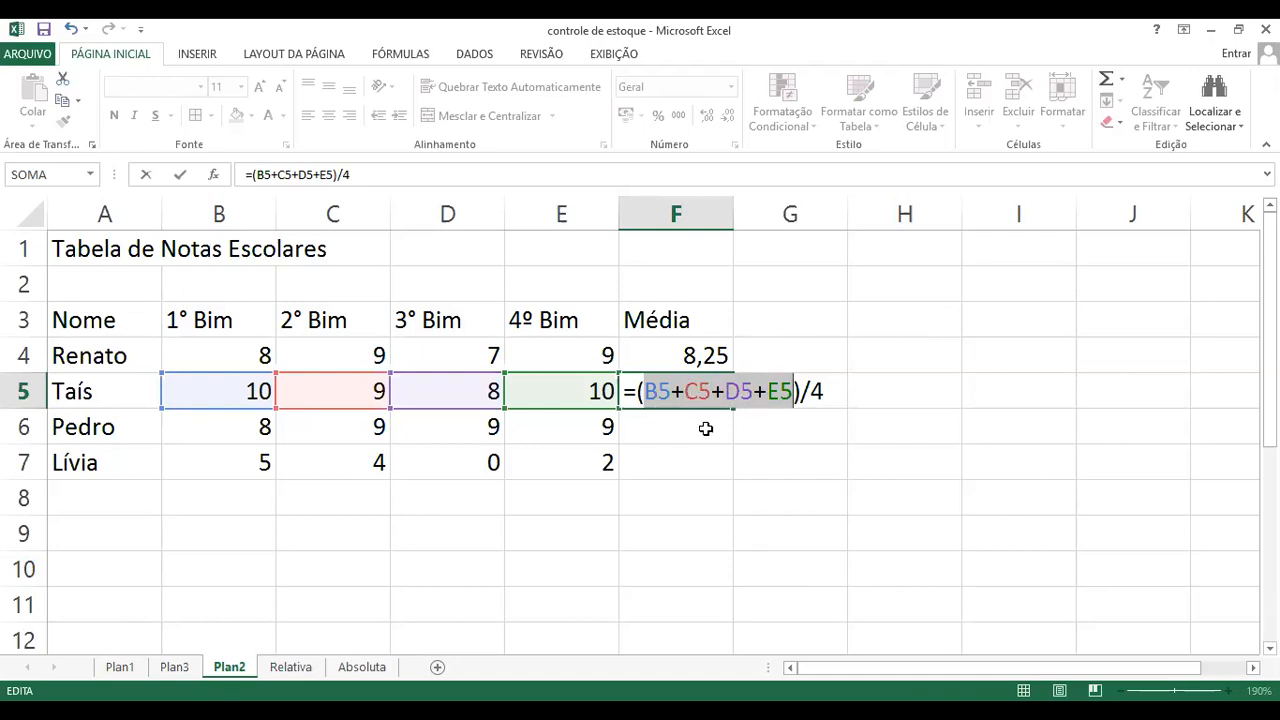
pyautogui.click(768, 391)
pyautogui.click(834, 391)
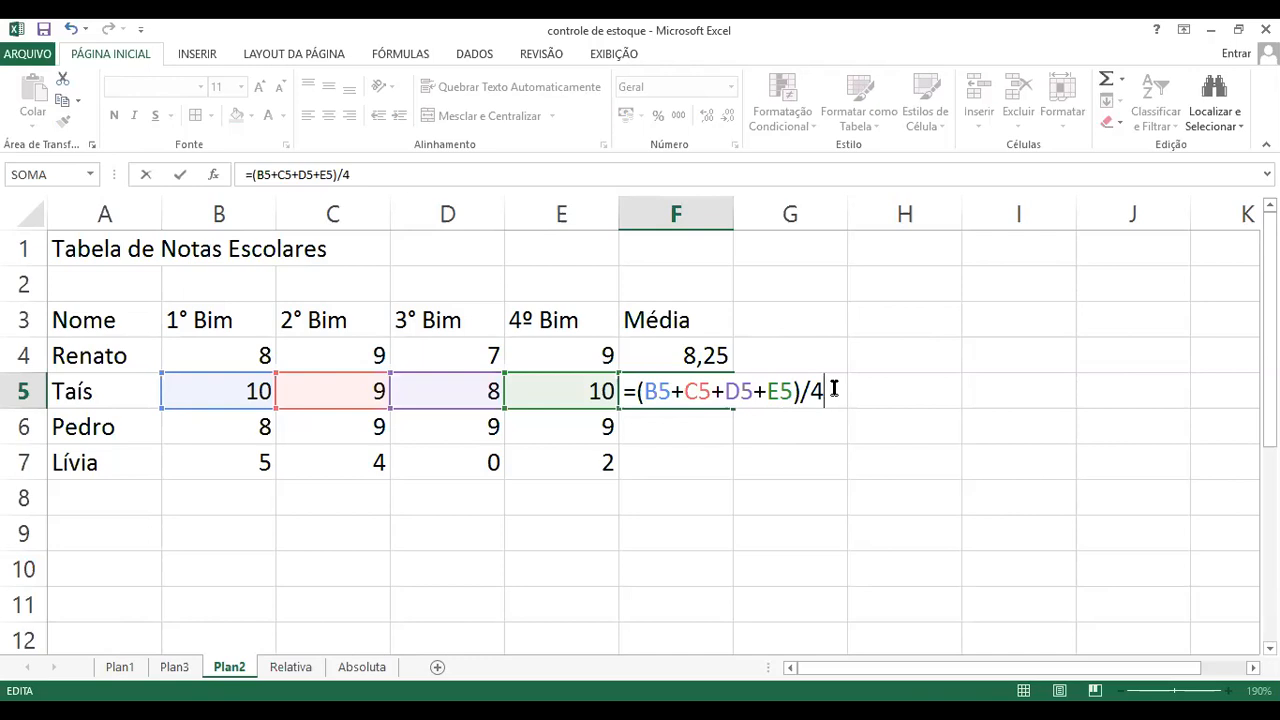
pyautogui.press('Return')
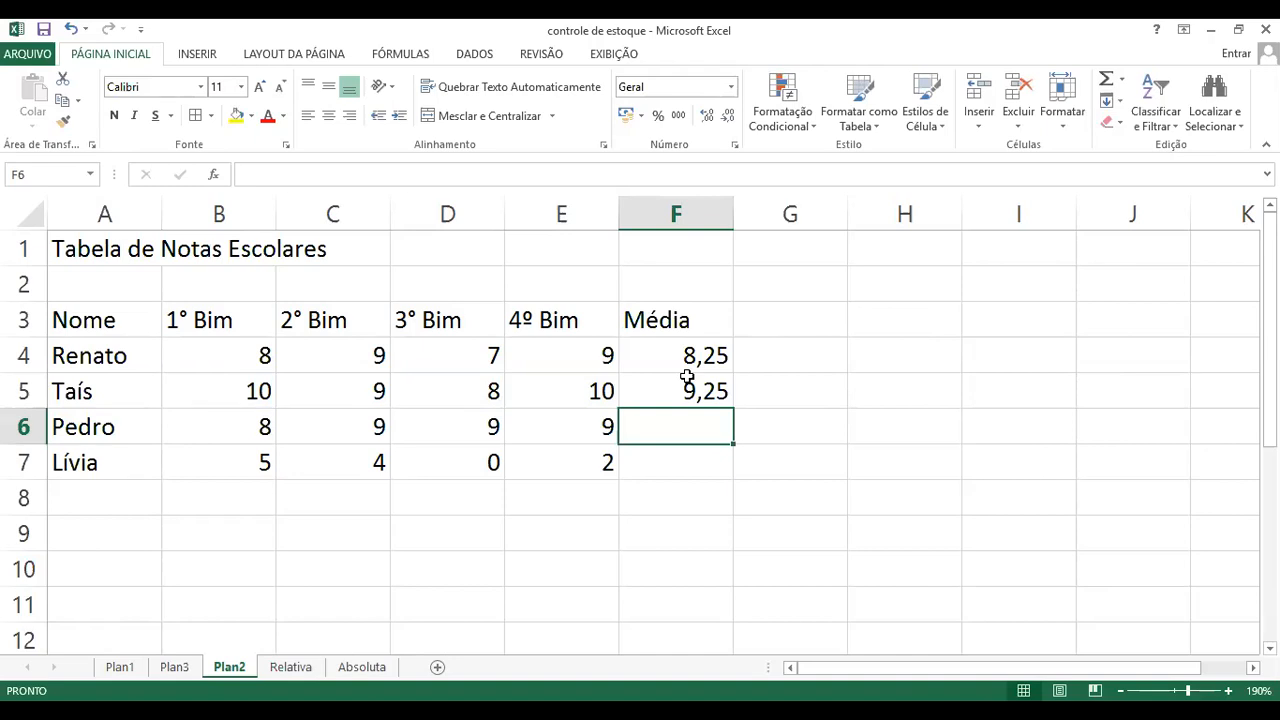
# Step: Compare the average formulas in cells F4 and F5, and clear the manual formula from F5
pyautogui.click(686, 352)
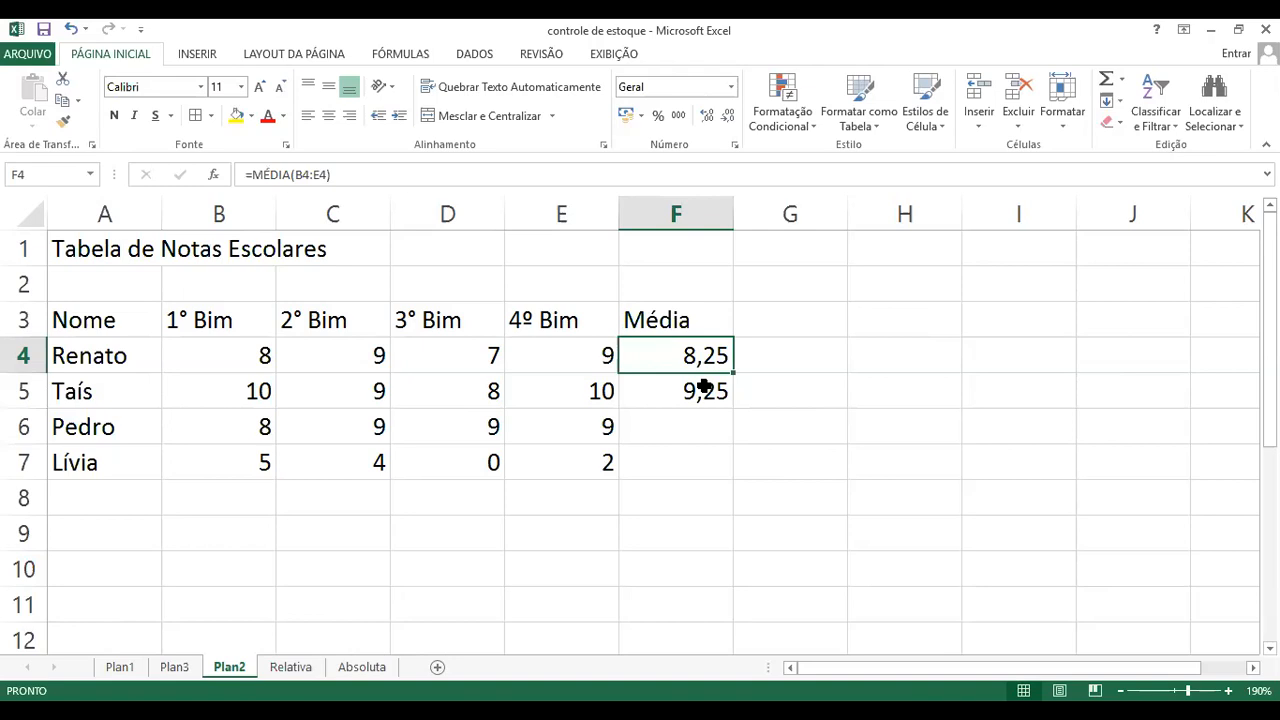
pyautogui.click(704, 388)
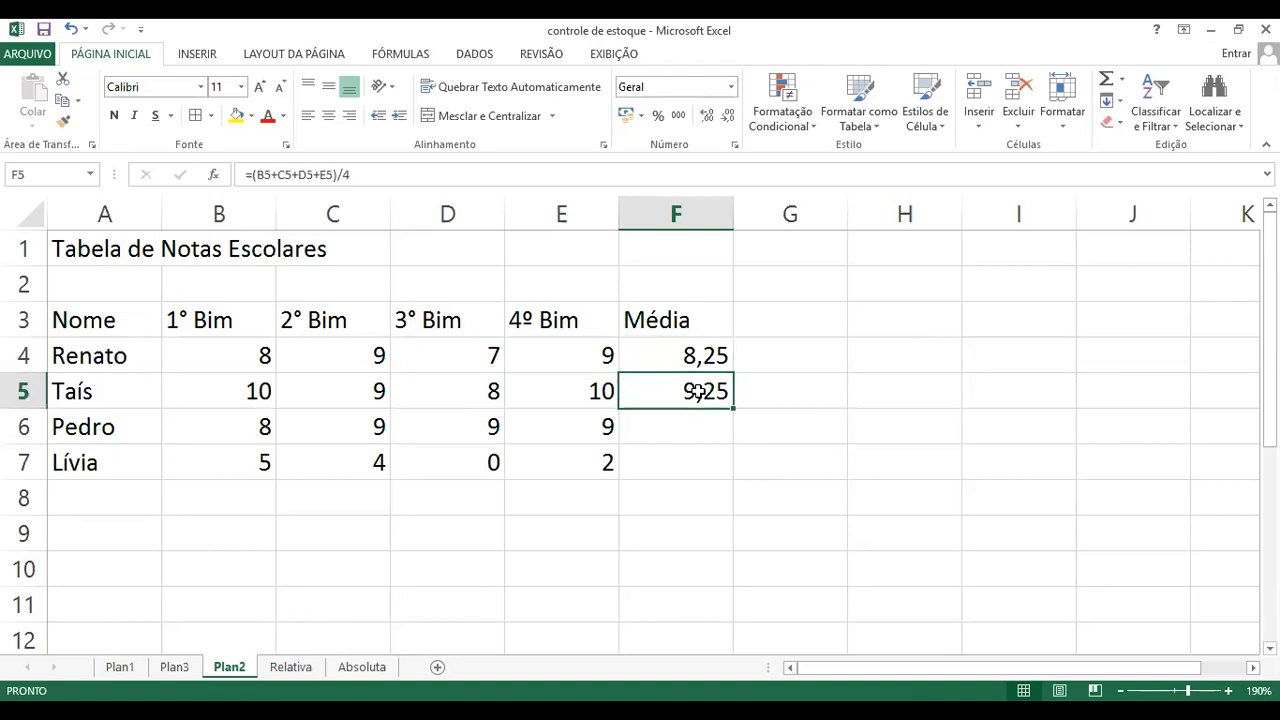
pyautogui.click(786, 421)
pyautogui.click(722, 393)
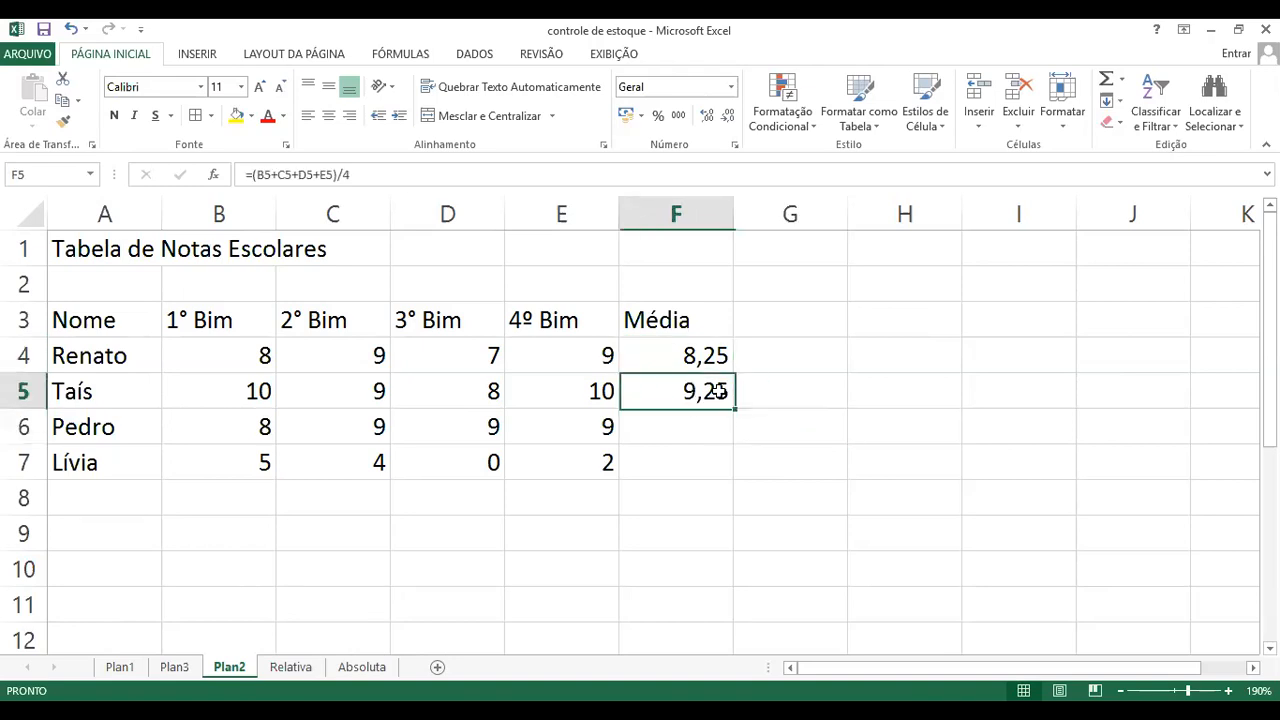
pyautogui.press('Delete')
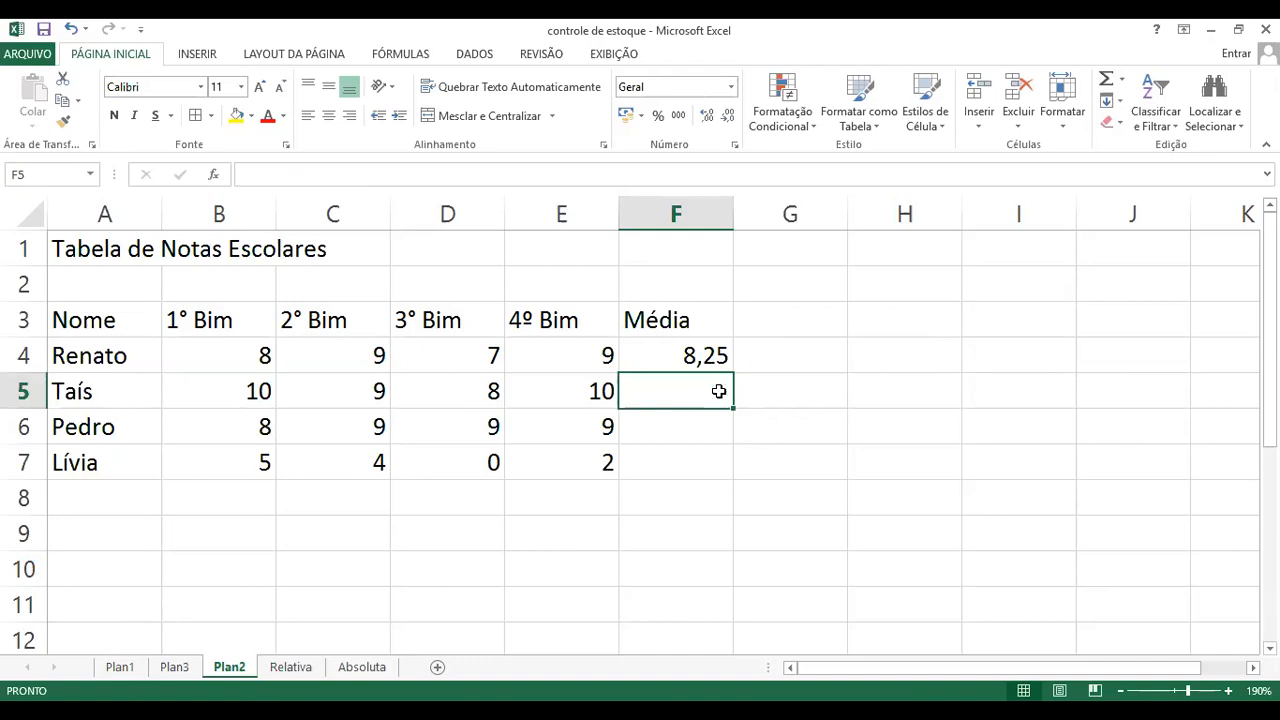
# Step: Fill the MÉDIA formula from cell F4 down through F7 for the remaining students
pyautogui.click(680, 350)
pyautogui.moveTo(734, 372); pyautogui.dragTo(736, 478)
pyautogui.click(823, 451)
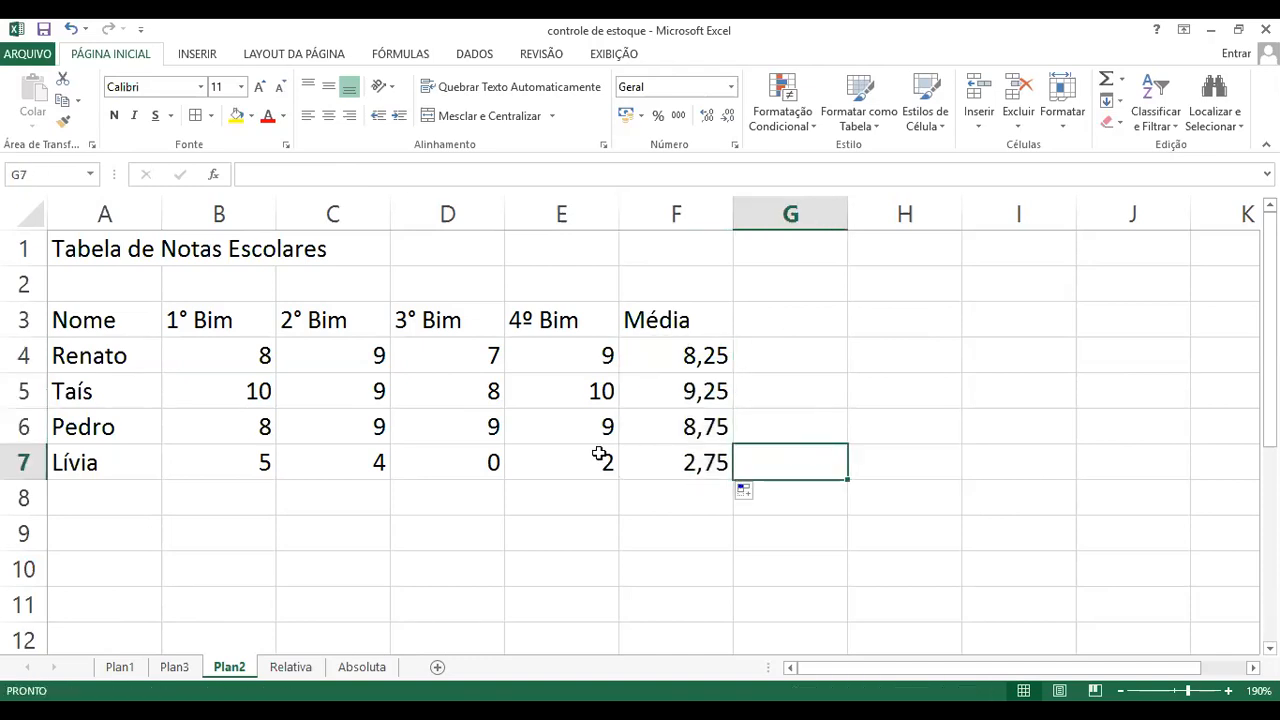
# Step: Shrink the height of empty rows 8 to 12 together so the summary labels sit closer to the grade table
pyautogui.scroll(-2, 408, 480)
pyautogui.scroll(2, 120, 398)
pyautogui.scroll(-2, 114, 357)
pyautogui.click(114, 282)
pyautogui.click(105, 320)
pyautogui.click(103, 358)
pyautogui.click(98, 382)
pyautogui.click(212, 389)
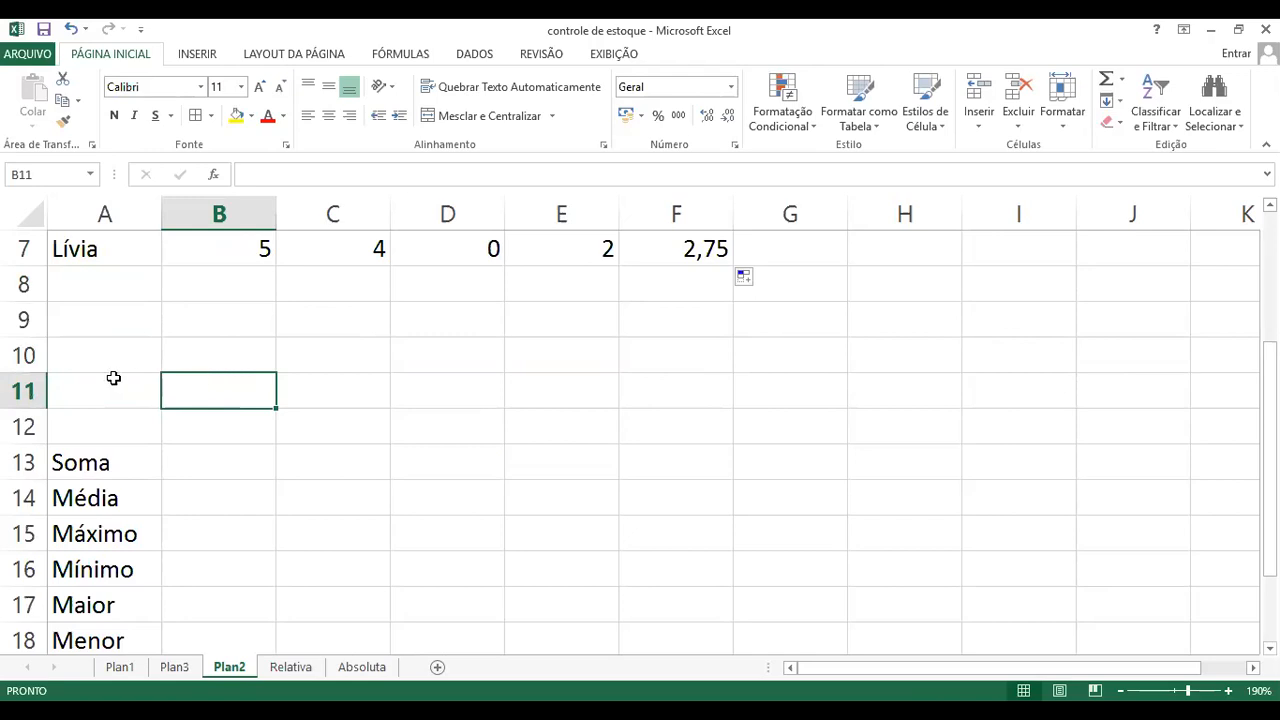
pyautogui.moveTo(28, 290); pyautogui.dragTo(24, 426)
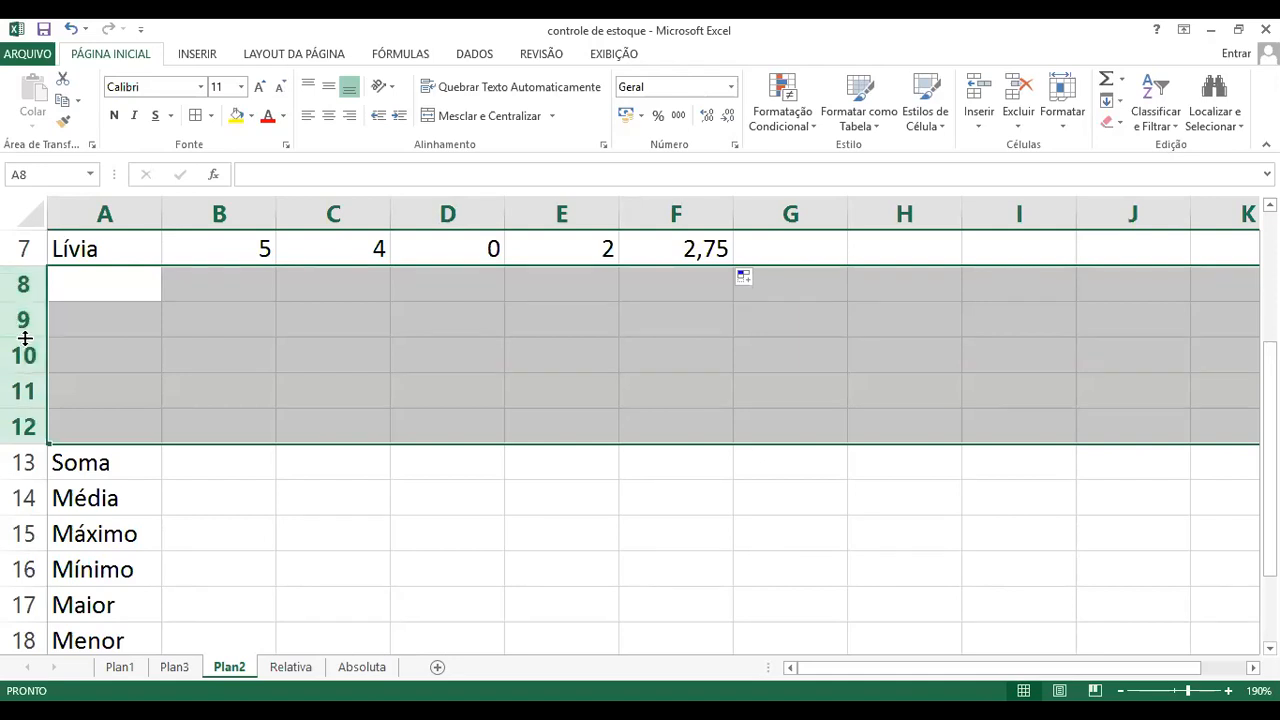
pyautogui.moveTo(25, 338); pyautogui.dragTo(24, 318)
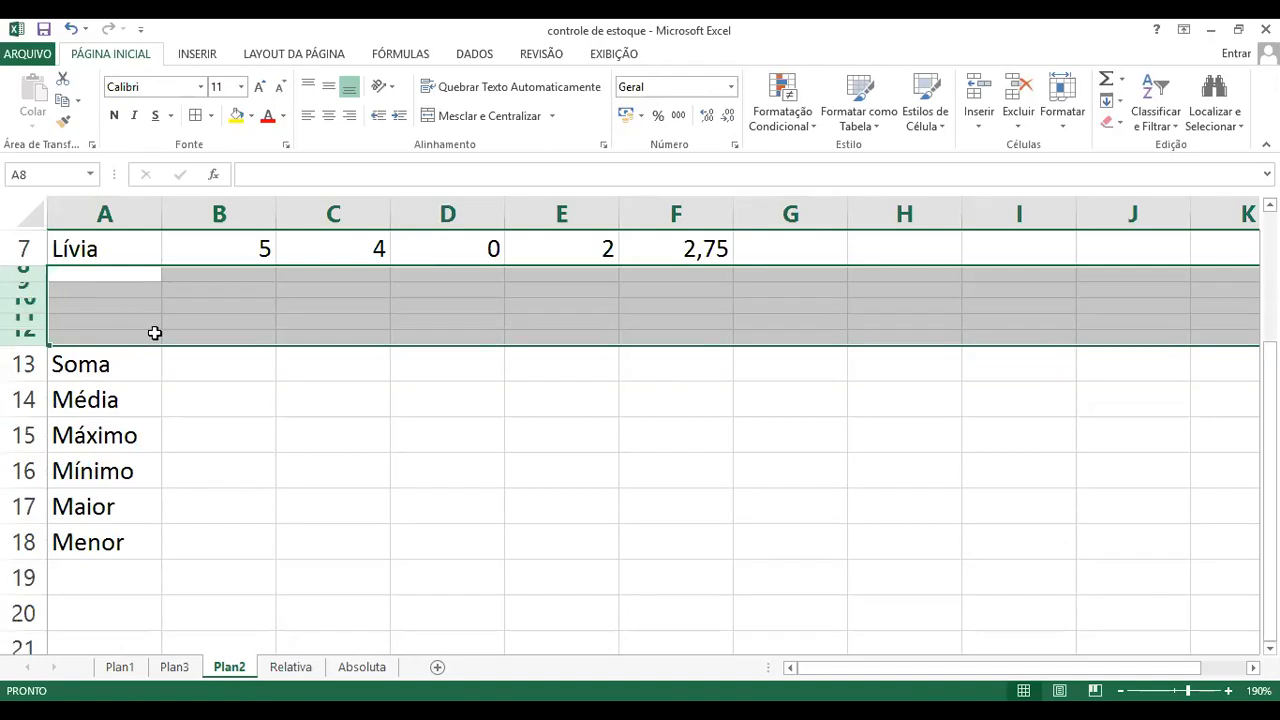
pyautogui.scroll(1, 327, 310)
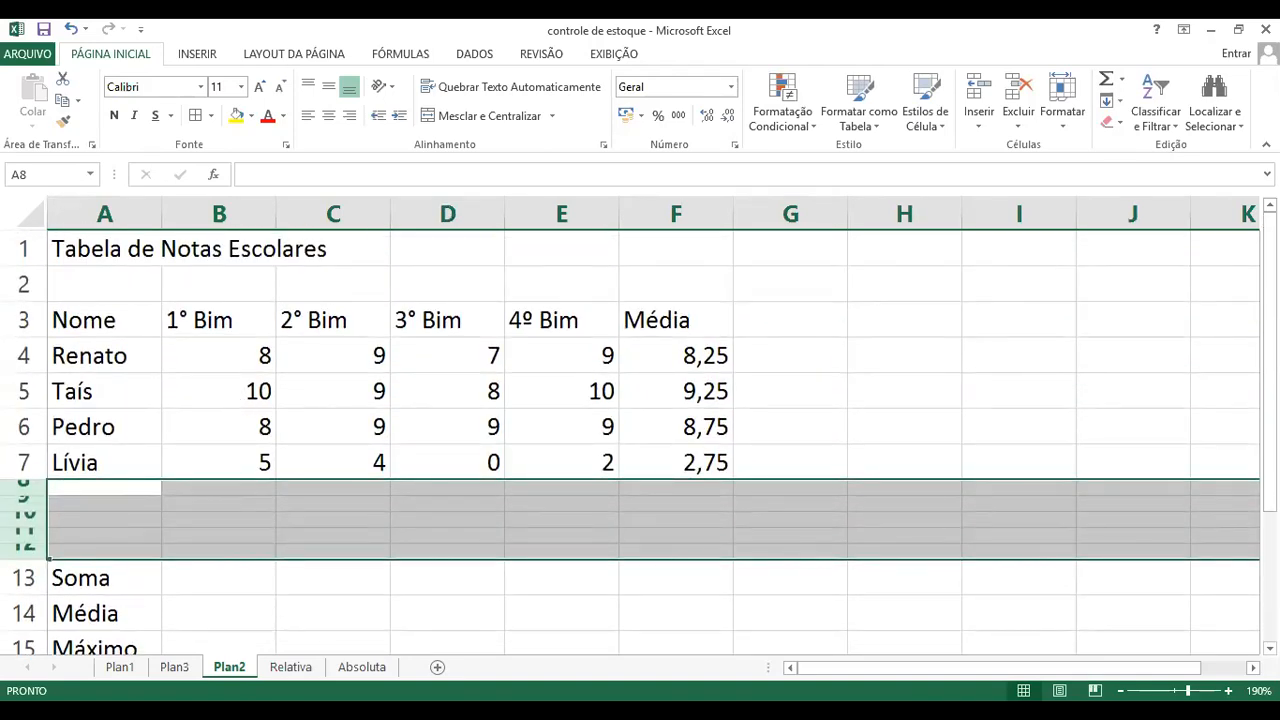
pyautogui.scroll(-2, 646, 511)
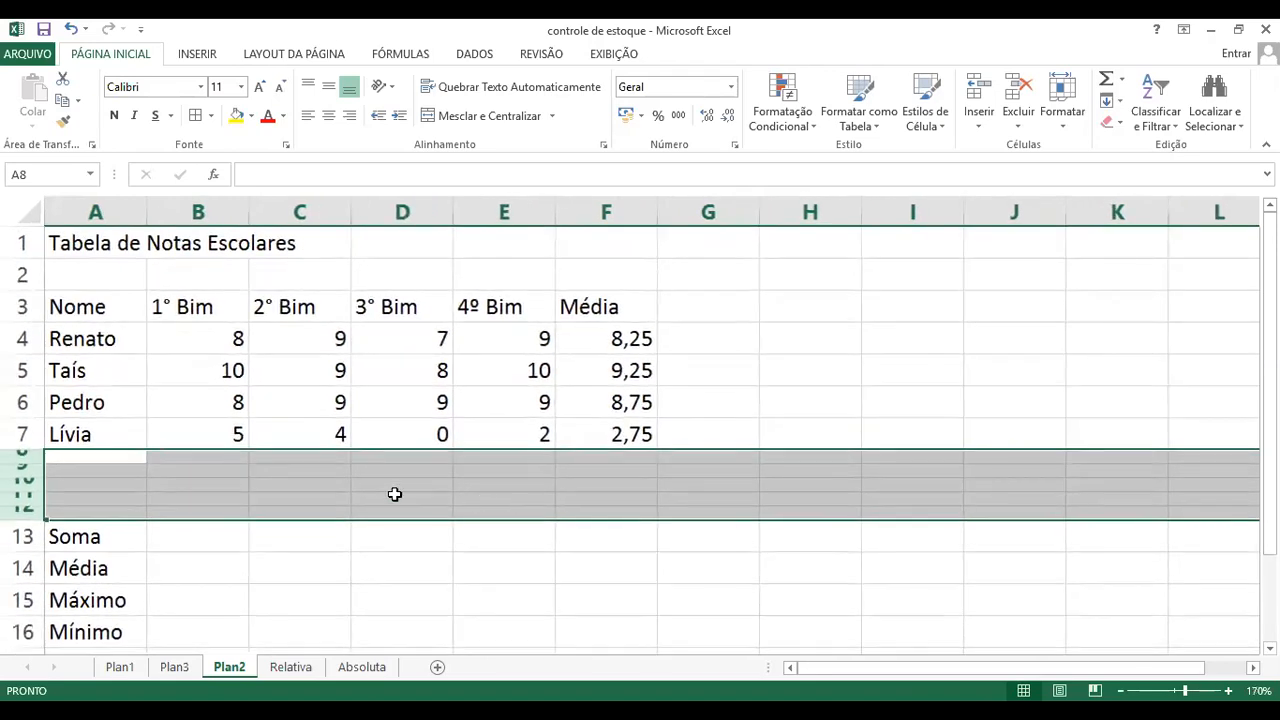
pyautogui.click(287, 524)
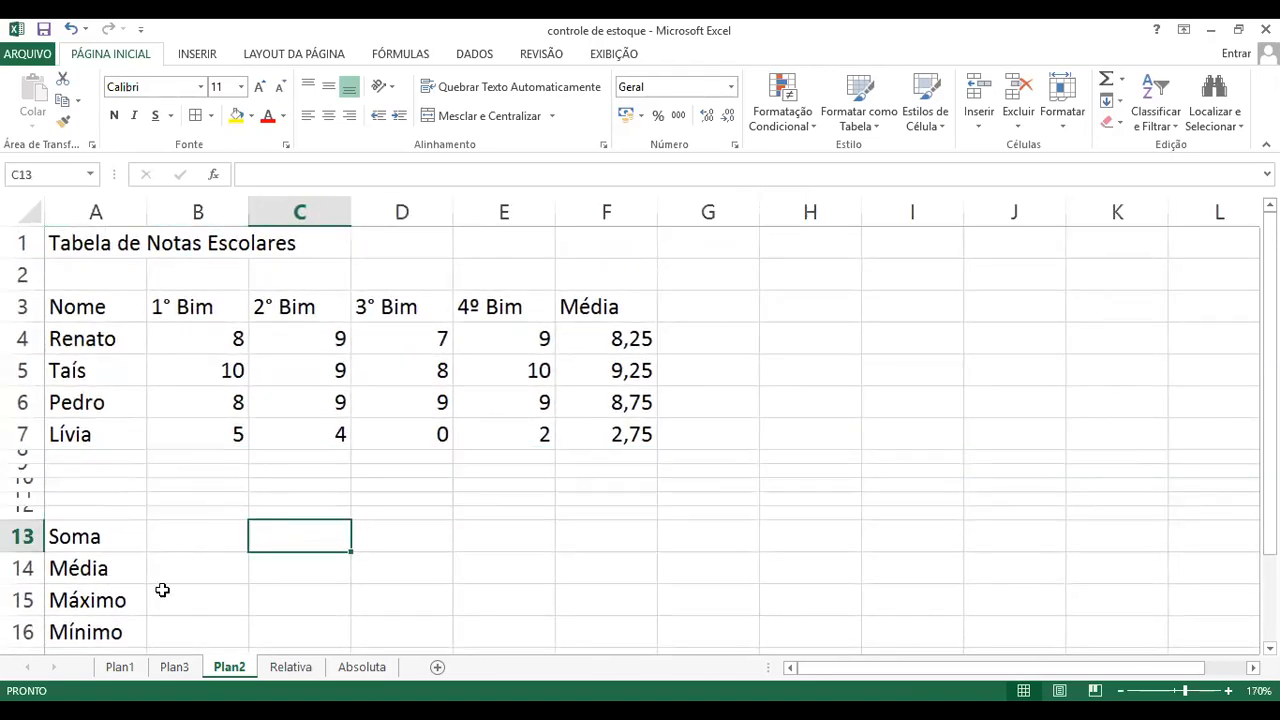
# Step: Enter the formula =soma(B4:B12) in cell B13 to total the 1° Bim grades, including the empty rows
pyautogui.click(172, 540)
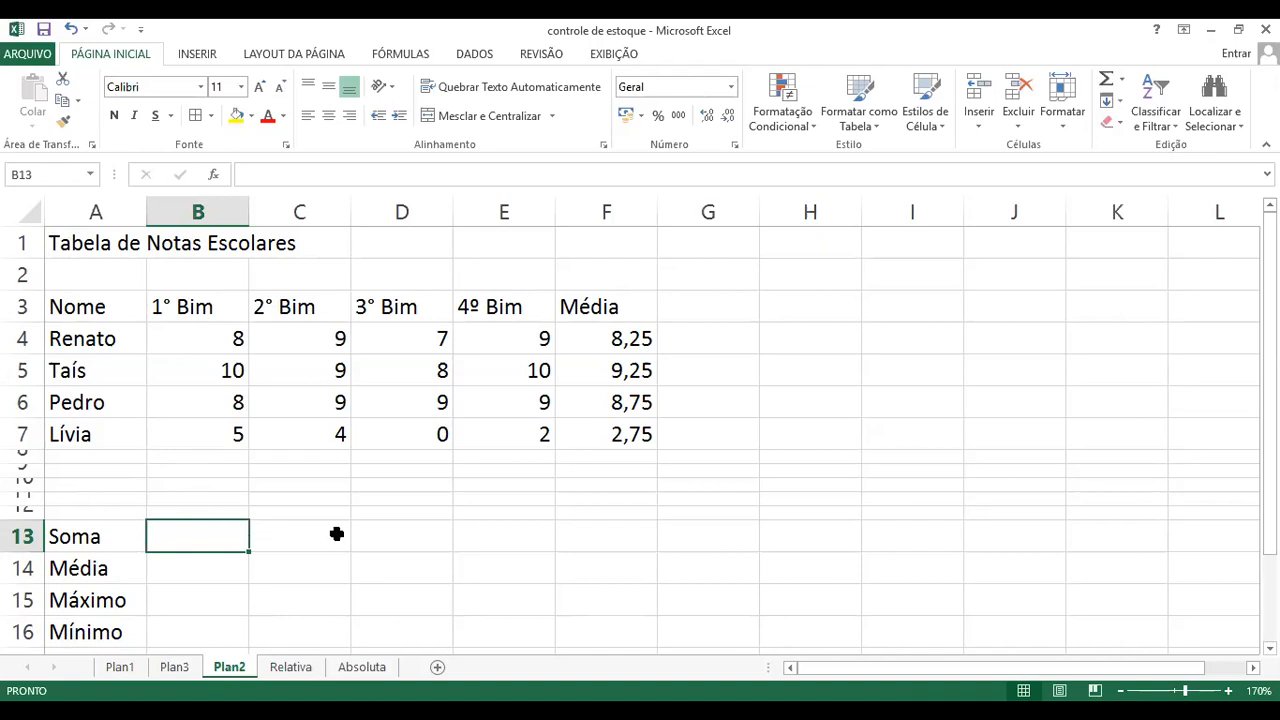
pyautogui.write('=s')
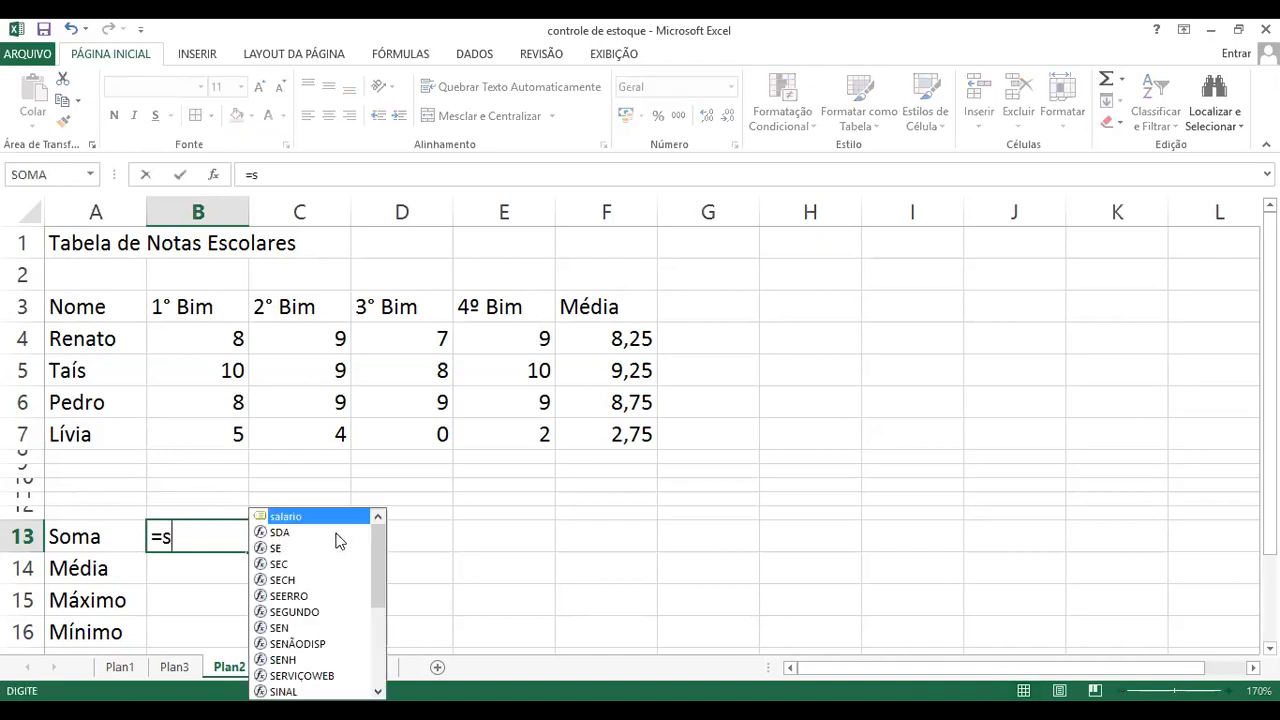
pyautogui.write('oma')
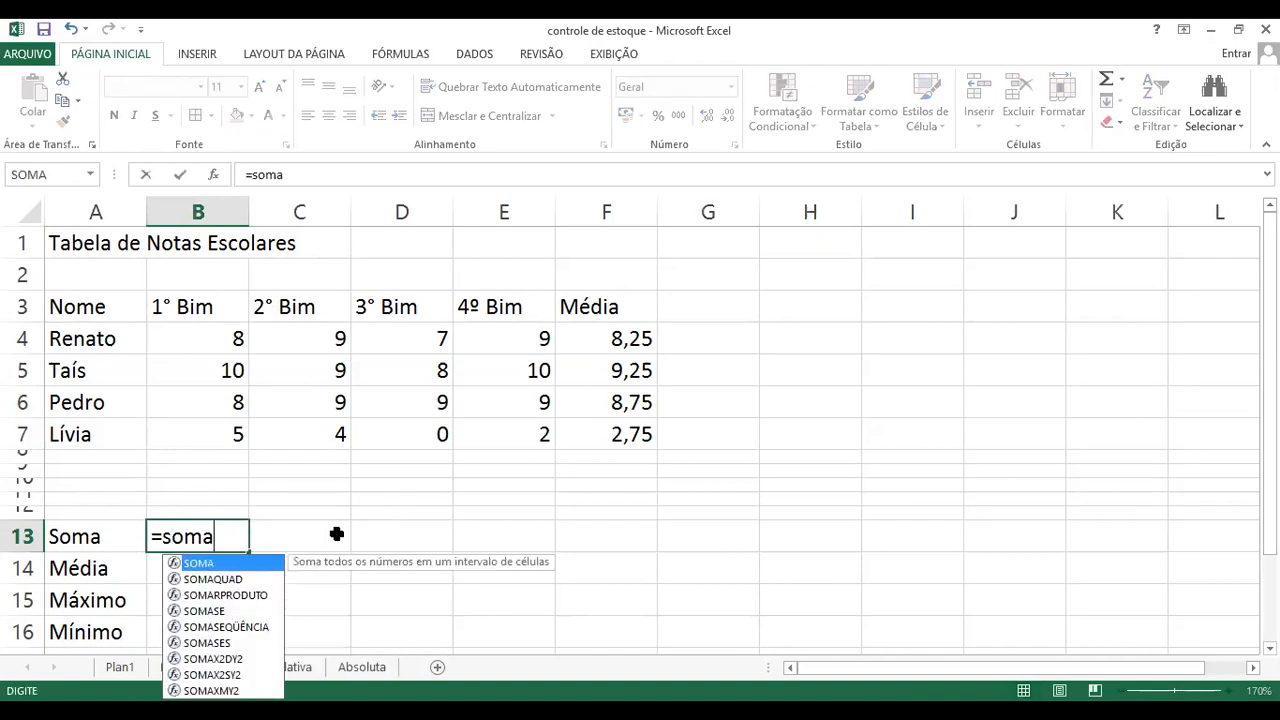
pyautogui.write('9')
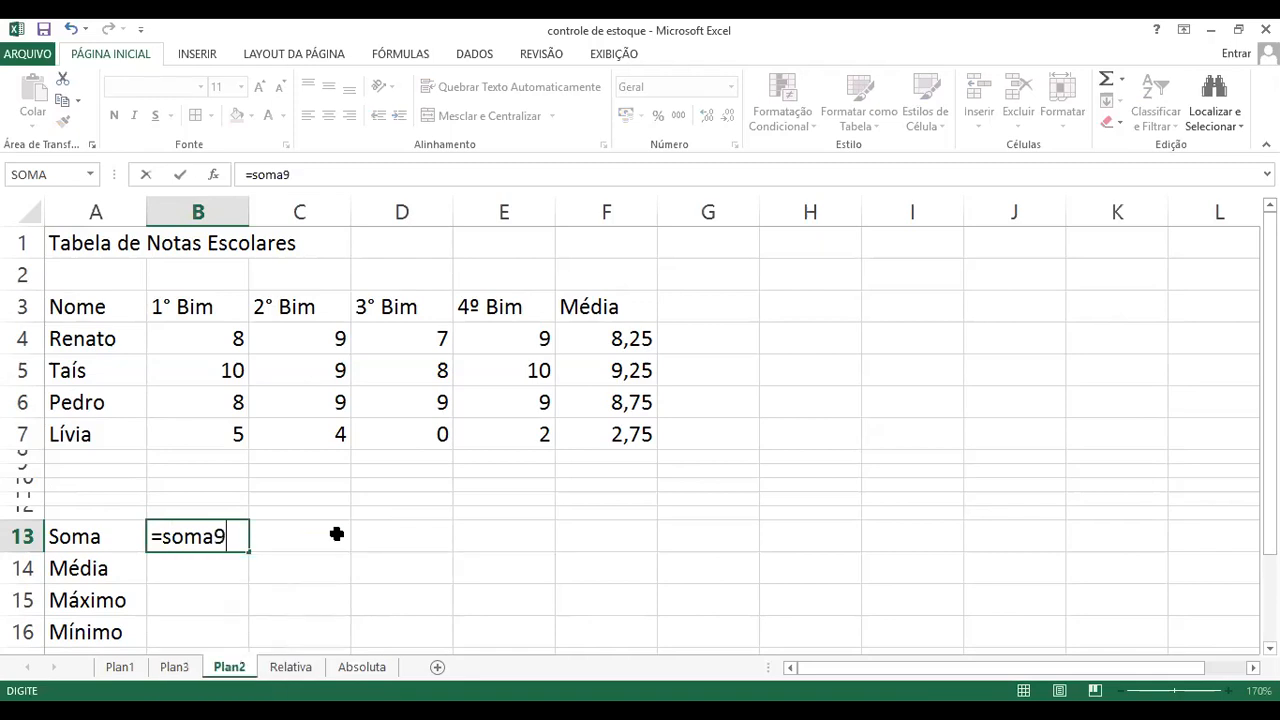
pyautogui.press('BackSpace')
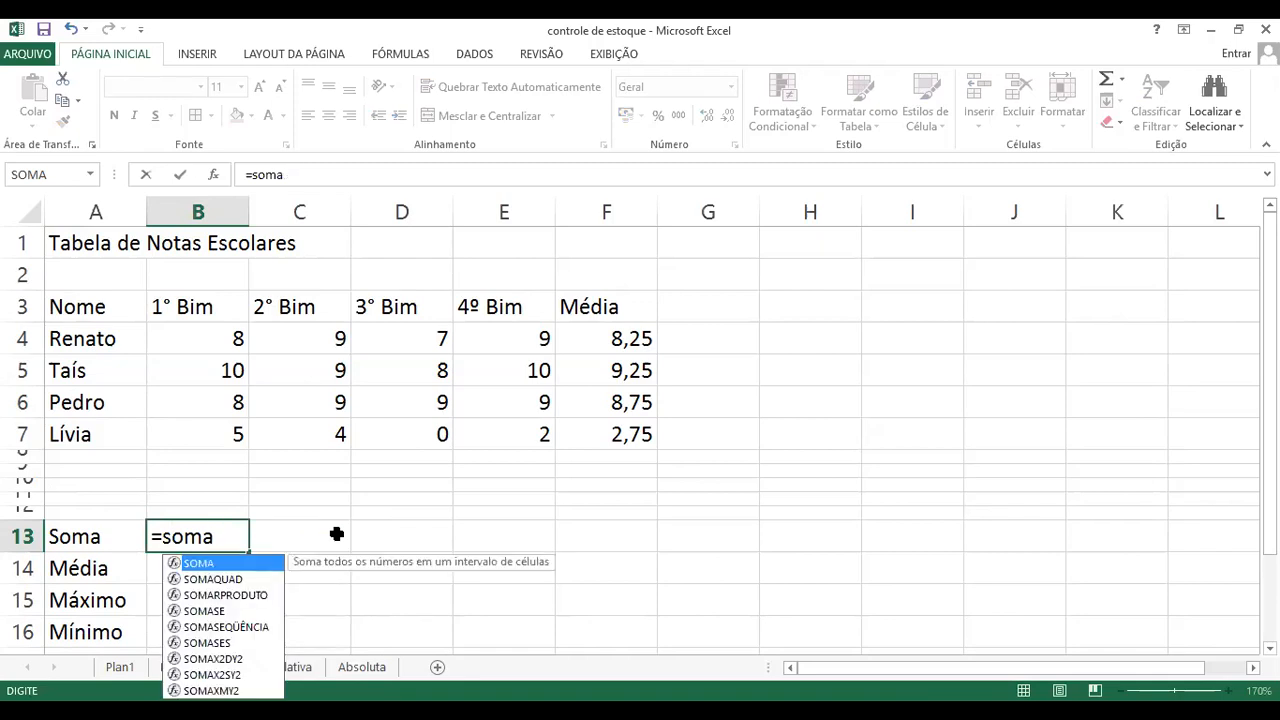
pyautogui.write('(')
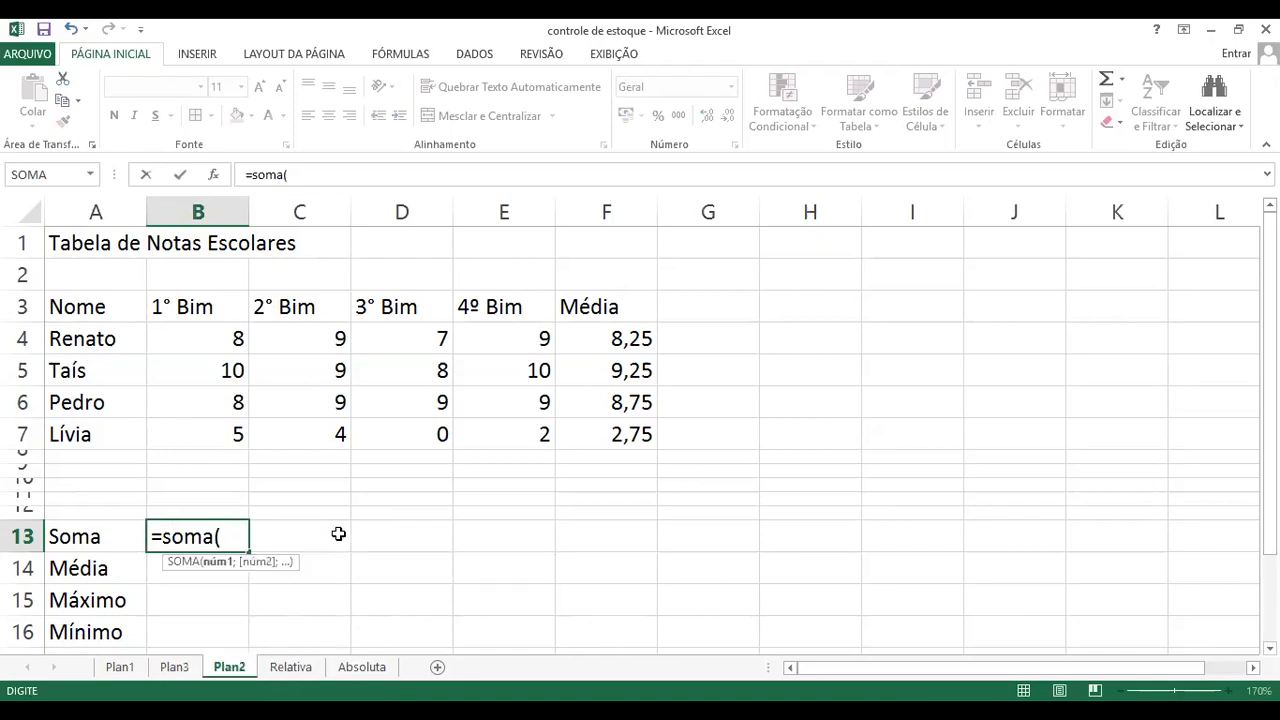
pyautogui.click(222, 337)
pyautogui.moveTo(222, 357); pyautogui.dragTo(220, 445)
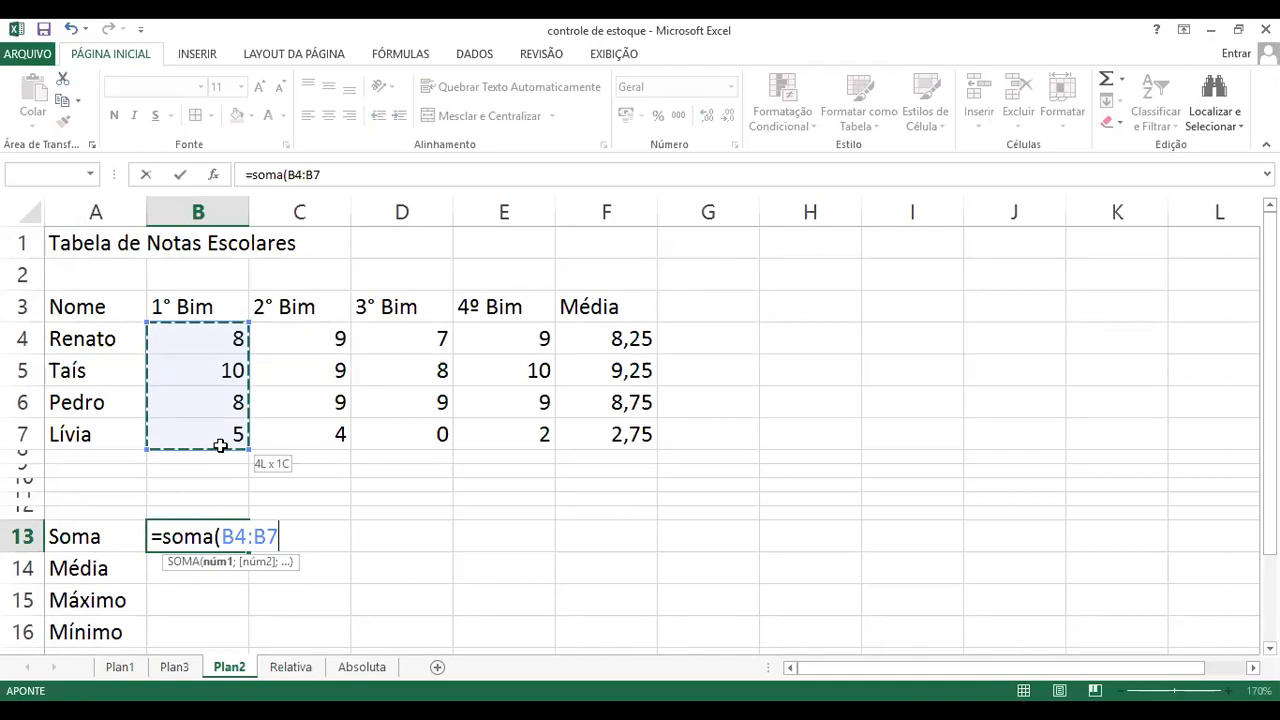
pyautogui.moveTo(220, 446); pyautogui.dragTo(228, 510)
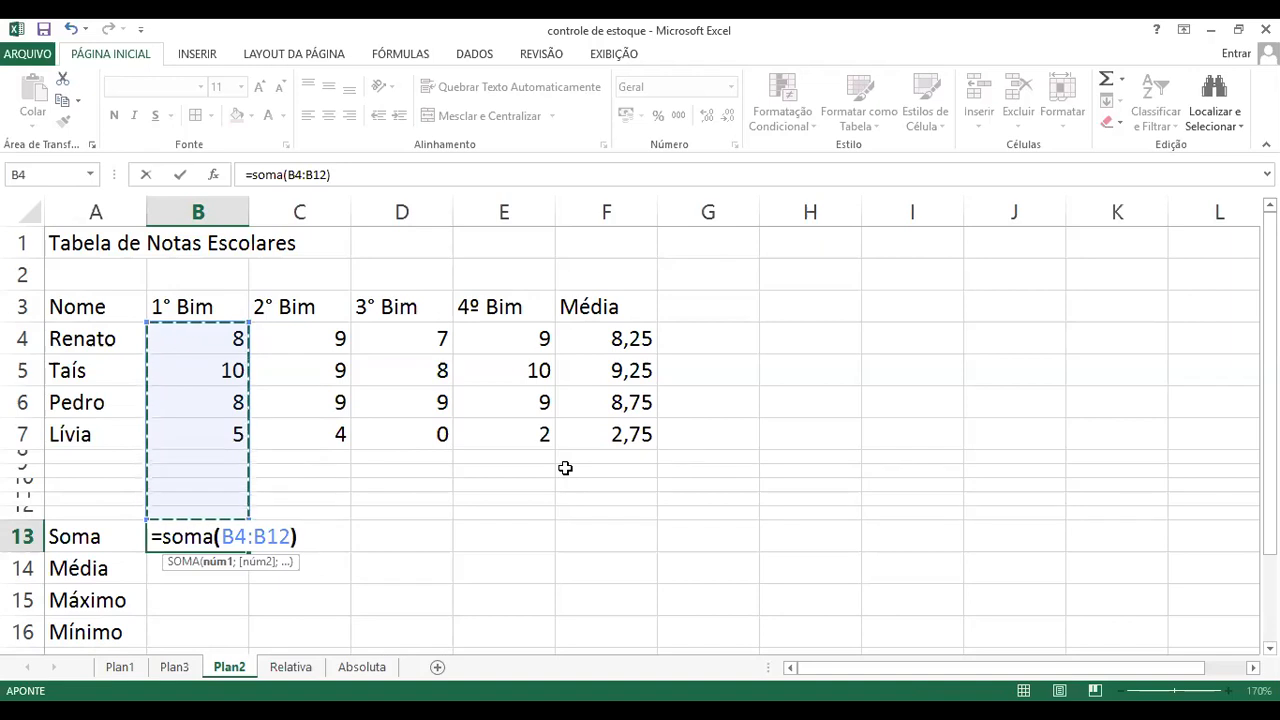
pyautogui.write(')')
pyautogui.press('Return')
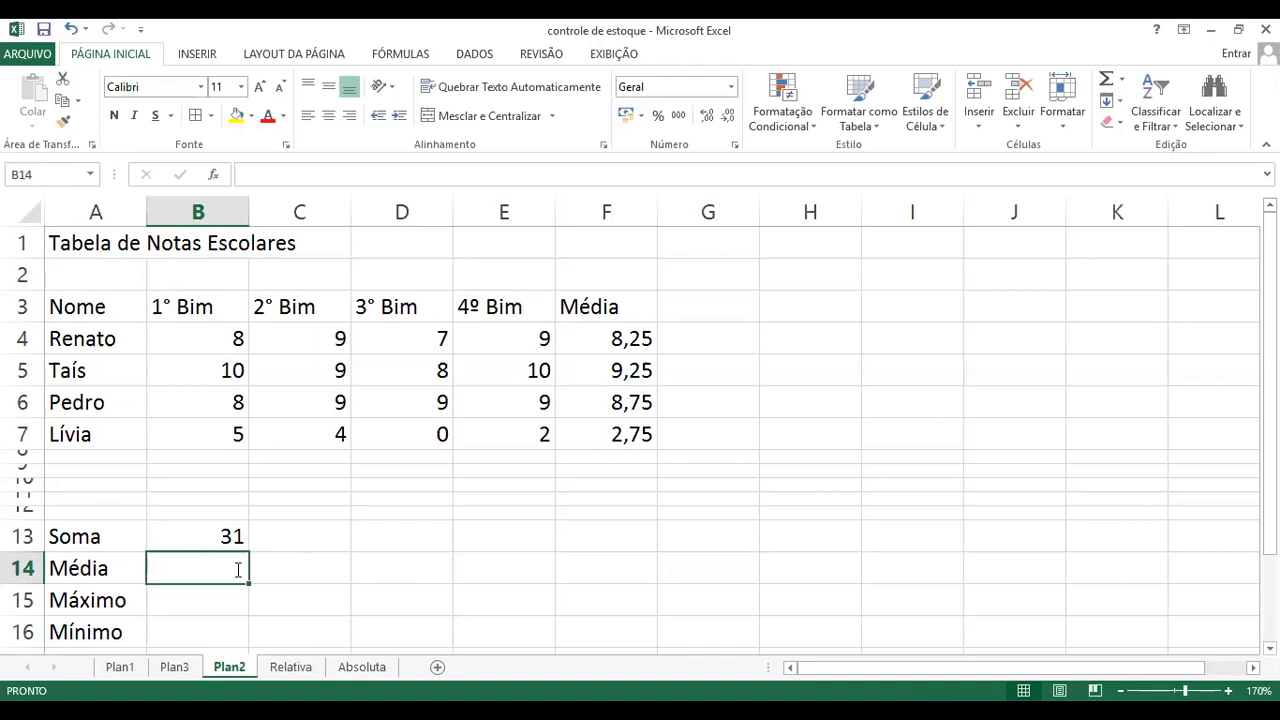
# Step: Enter the formula =media(B4:B12) in cell B14 to average the 1° Bim grades
pyautogui.write('=')
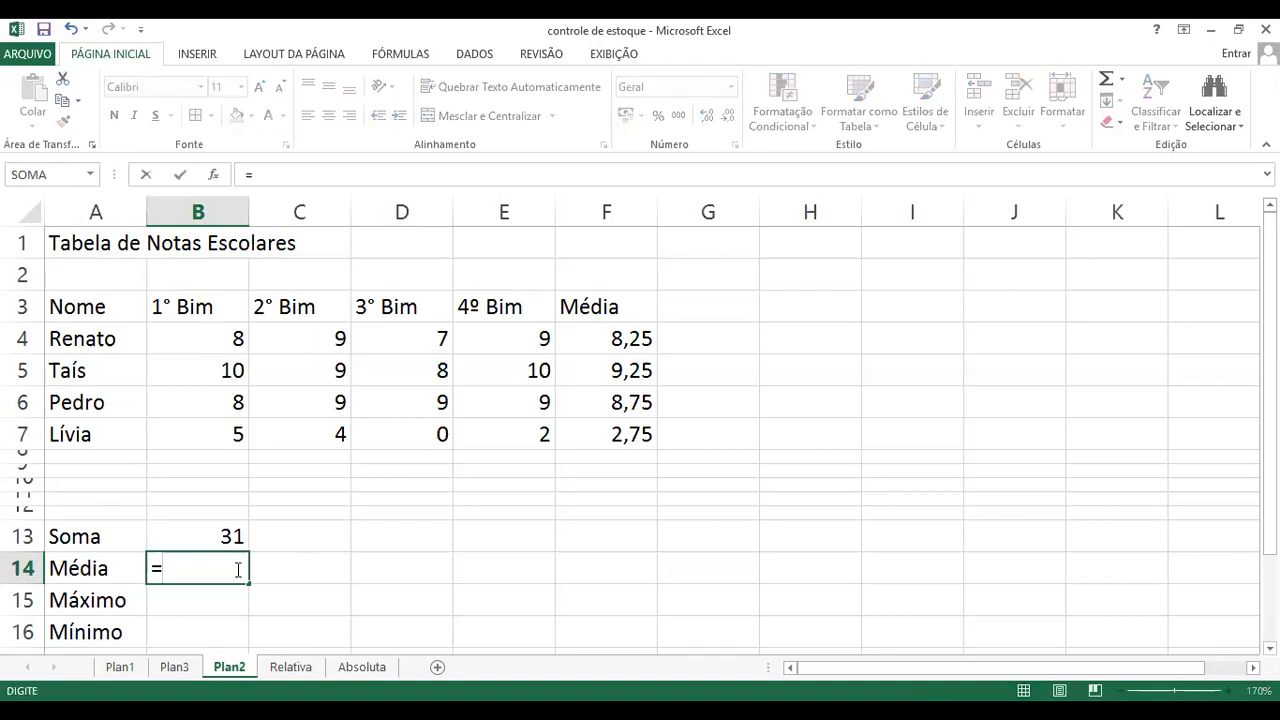
pyautogui.write('media(')
pyautogui.click(224, 342)
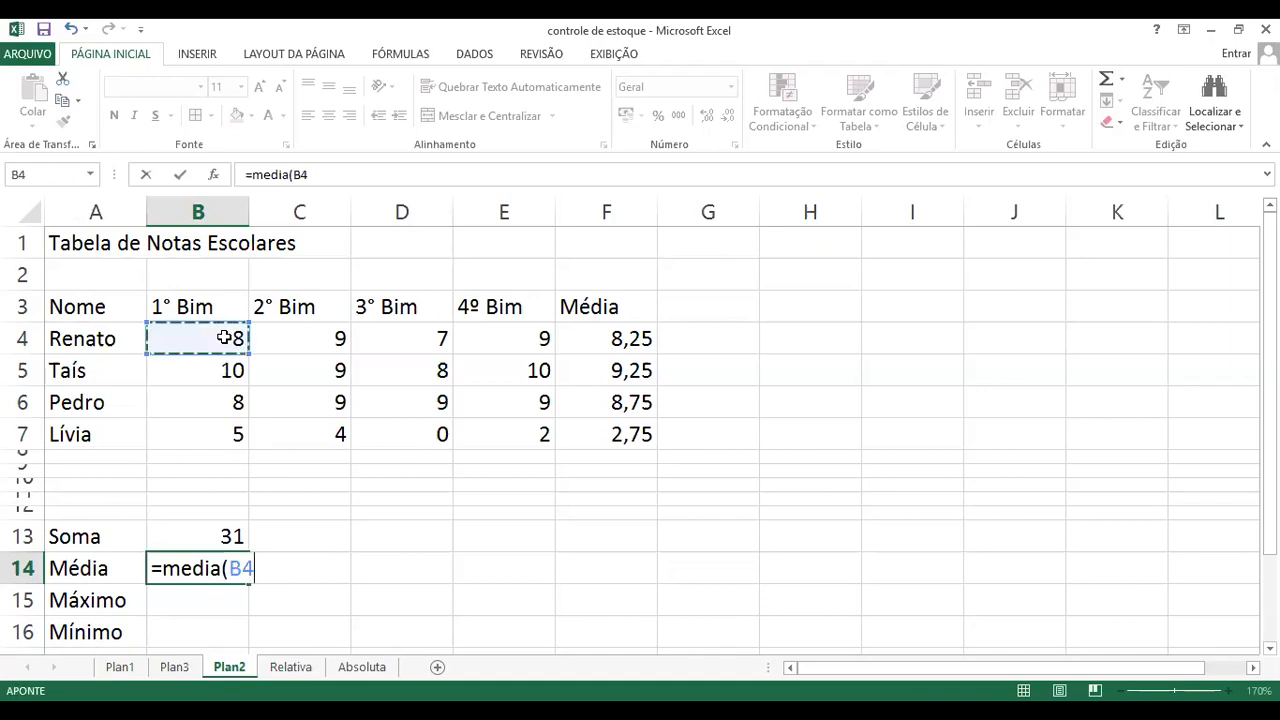
pyautogui.moveTo(224, 355); pyautogui.dragTo(220, 517)
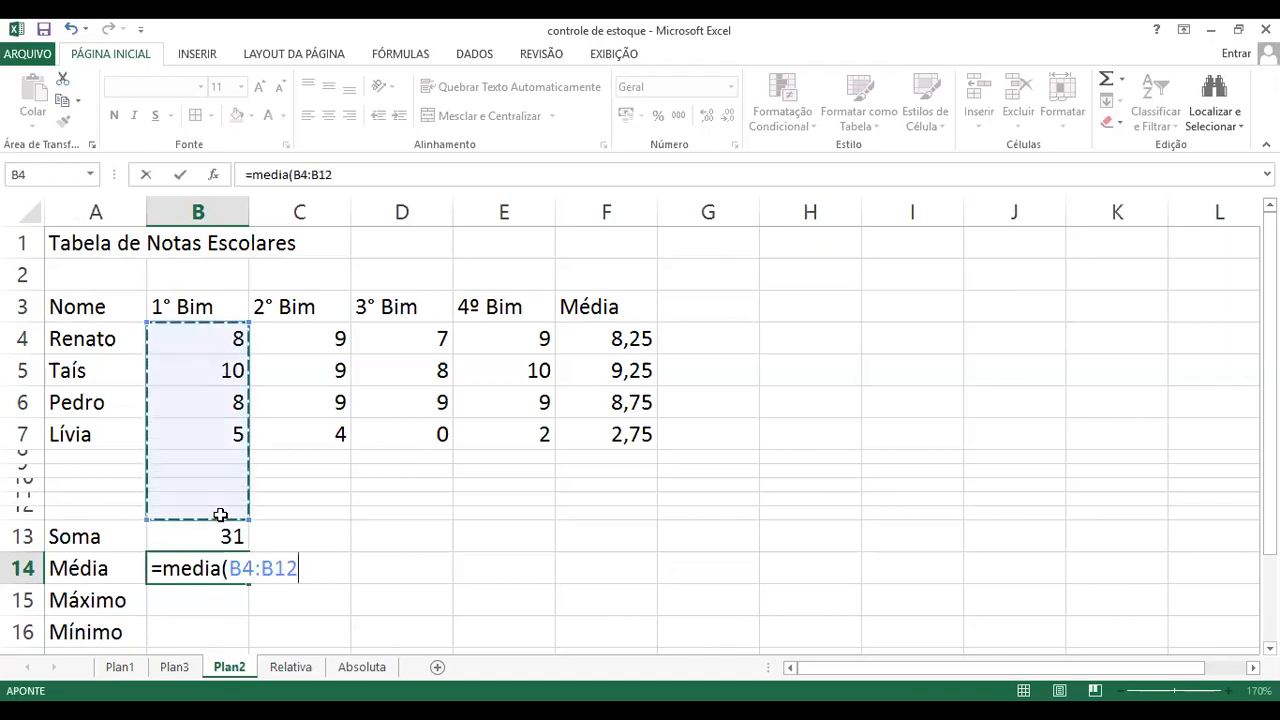
pyautogui.write(')')
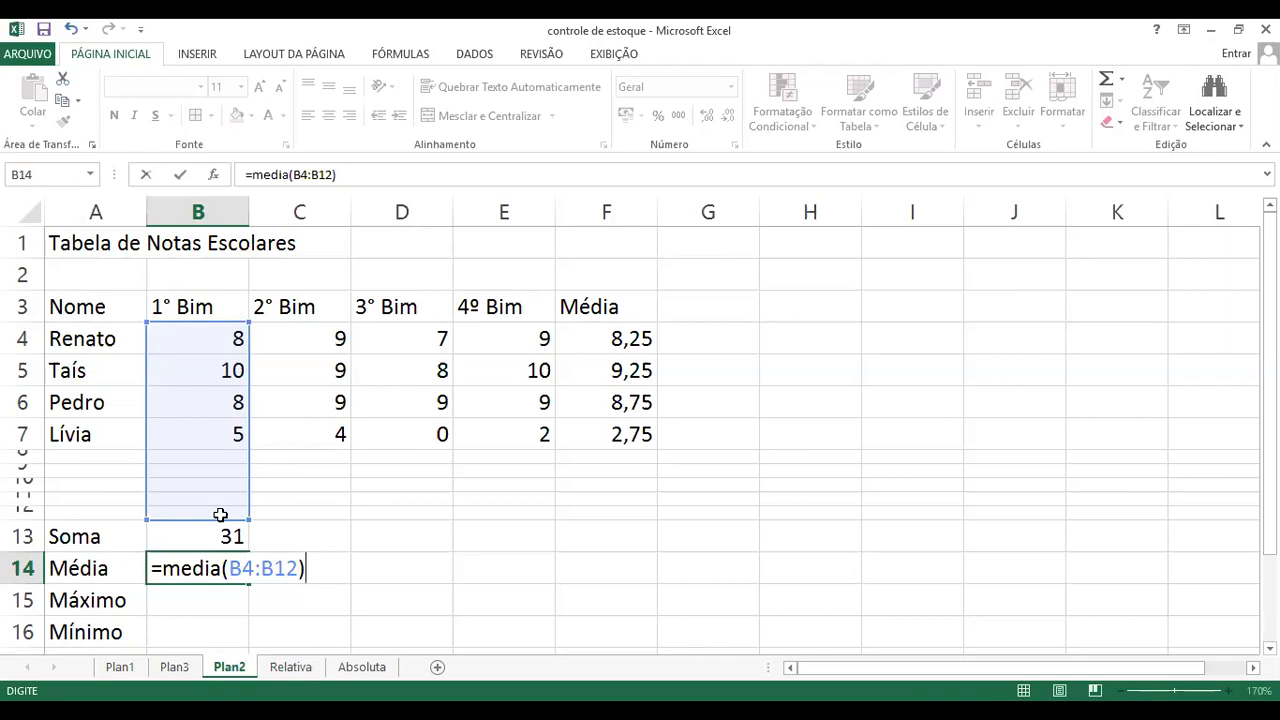
pyautogui.press('Return')
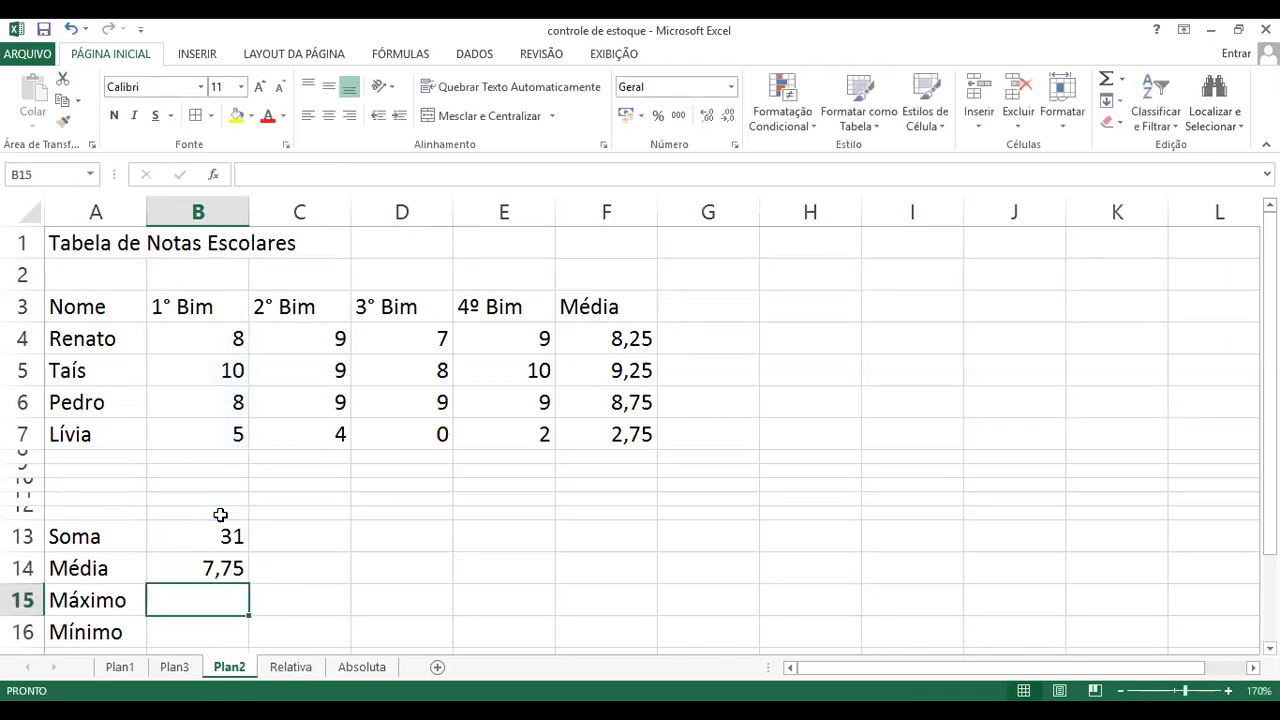
# Step: Enter the formula =maximo(B4:B12) in cell B15 for the highest 1° Bim grade, leaving the Soma and Média cells out of the range
pyautogui.click(222, 535)
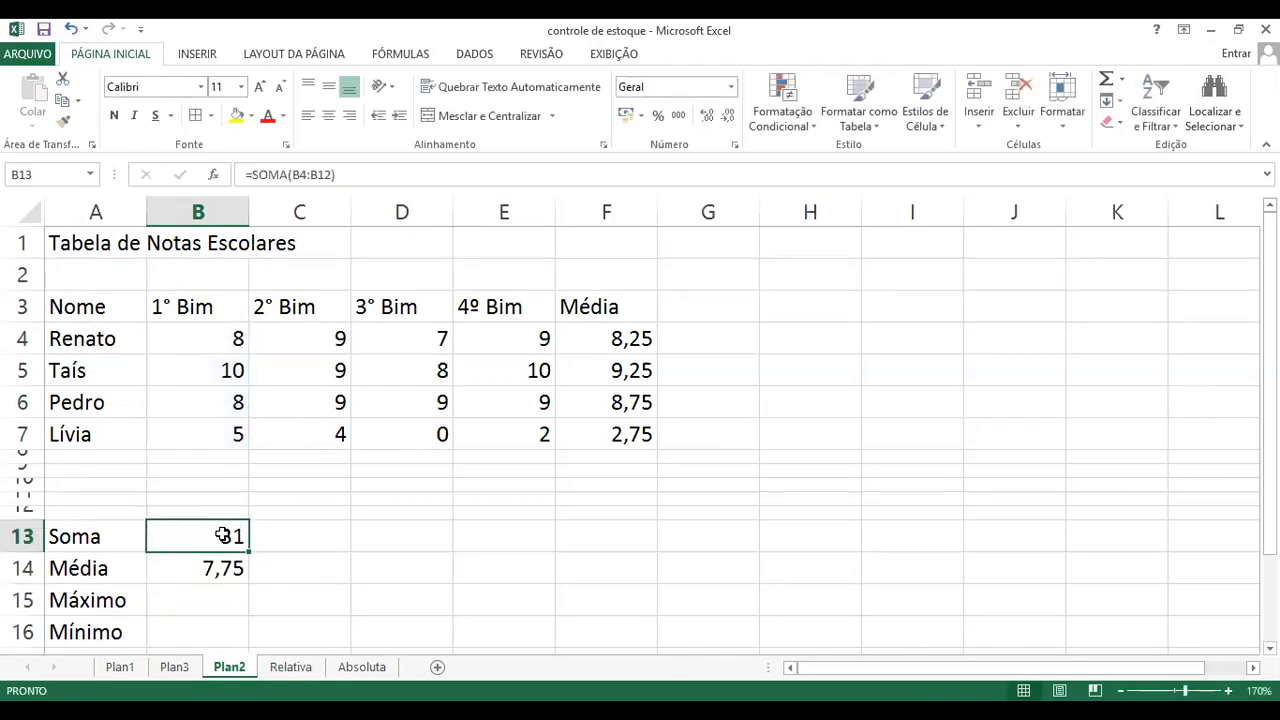
pyautogui.click(193, 601)
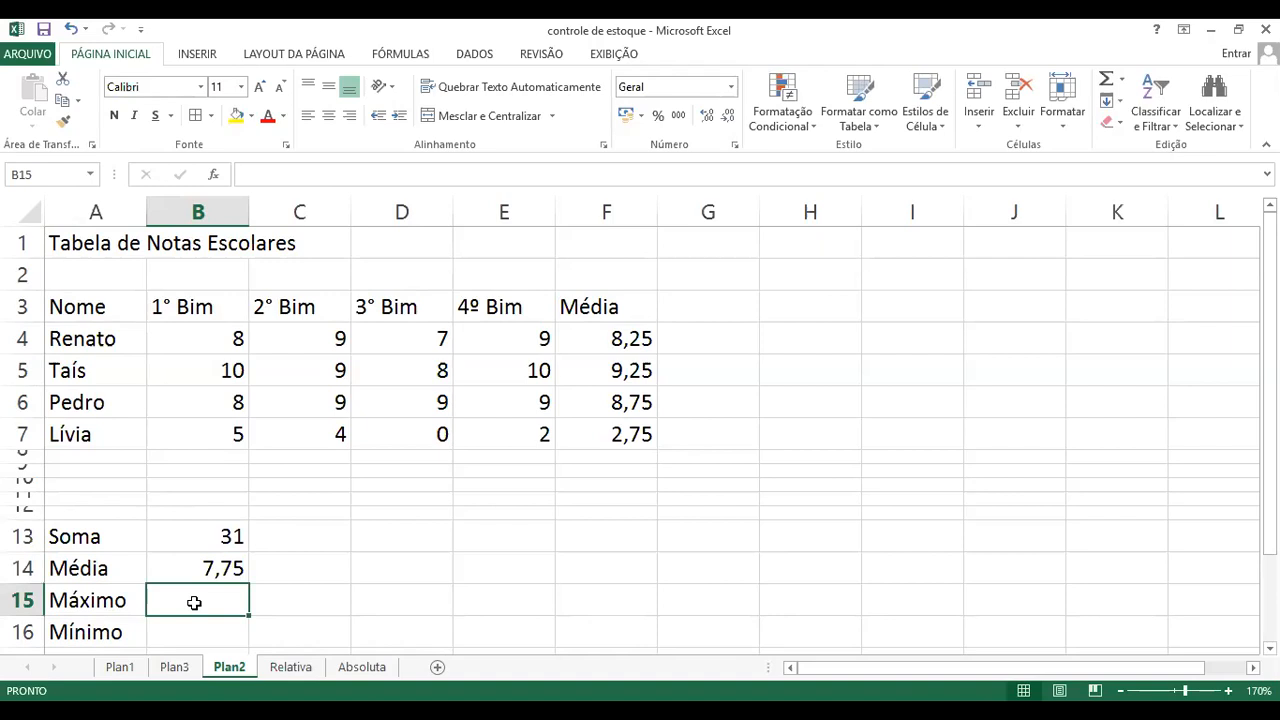
pyautogui.write('=maximo(')
pyautogui.click(225, 337)
pyautogui.moveTo(216, 349); pyautogui.dragTo(239, 562)
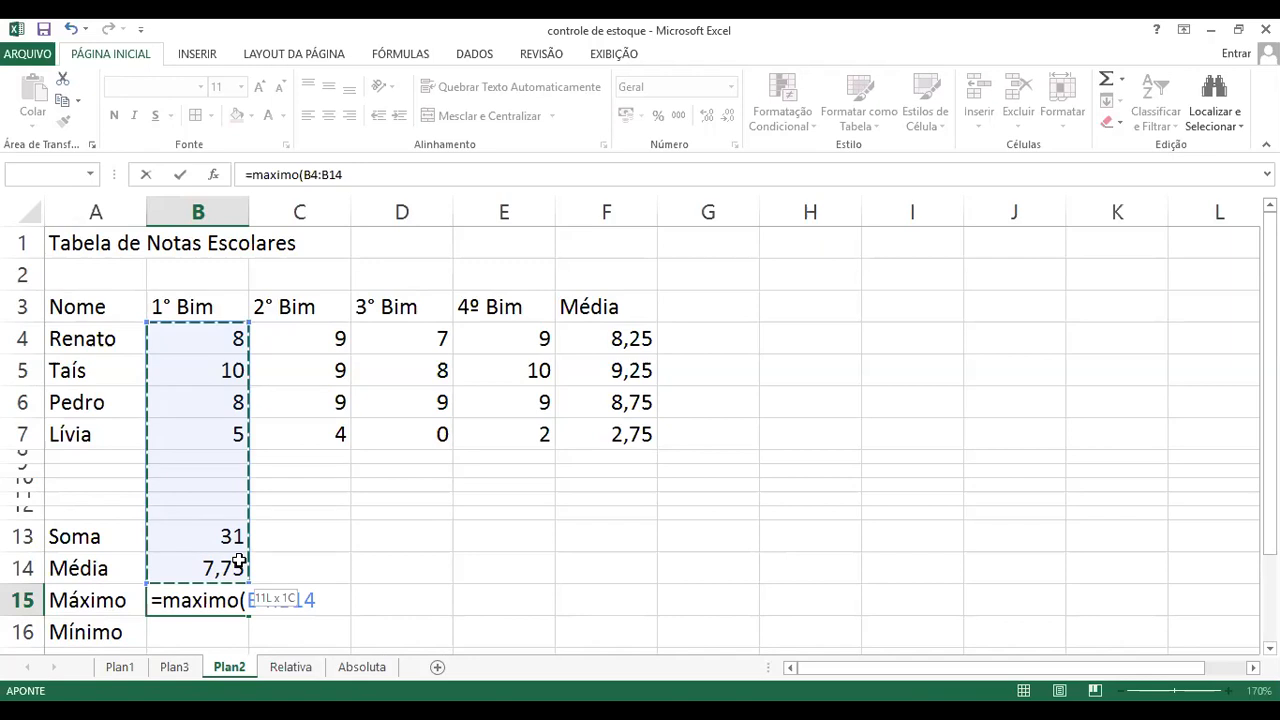
pyautogui.moveTo(239, 562); pyautogui.dragTo(241, 515)
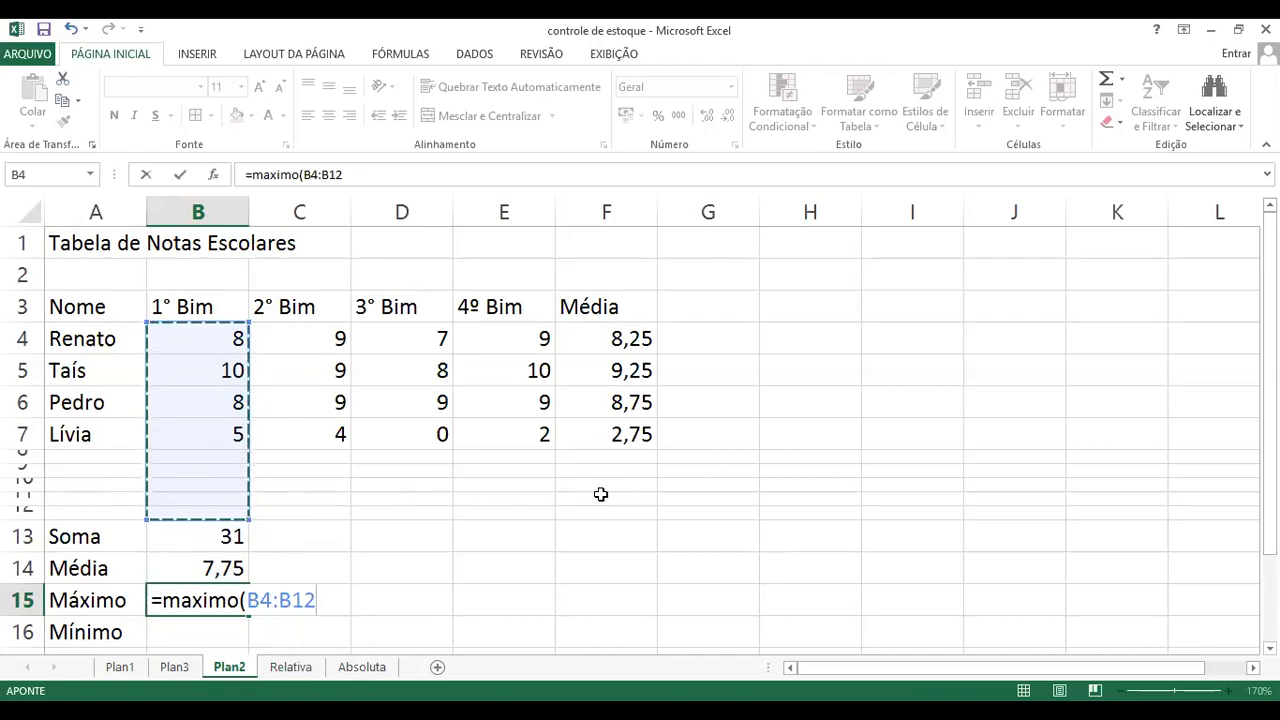
pyautogui.write(')')
pyautogui.press('Return')
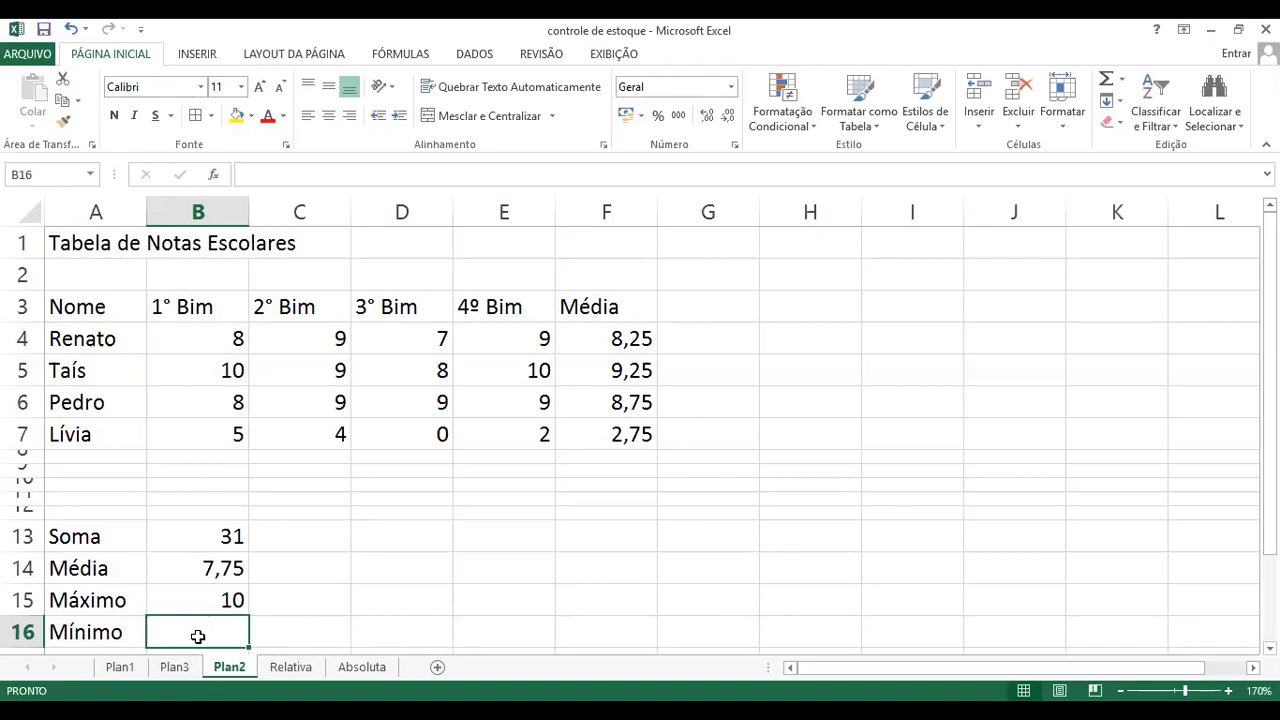
# Step: Enter the formula =minimo(B4:B12) in cell B16 for the lowest 1° Bim grade
pyautogui.write('=')
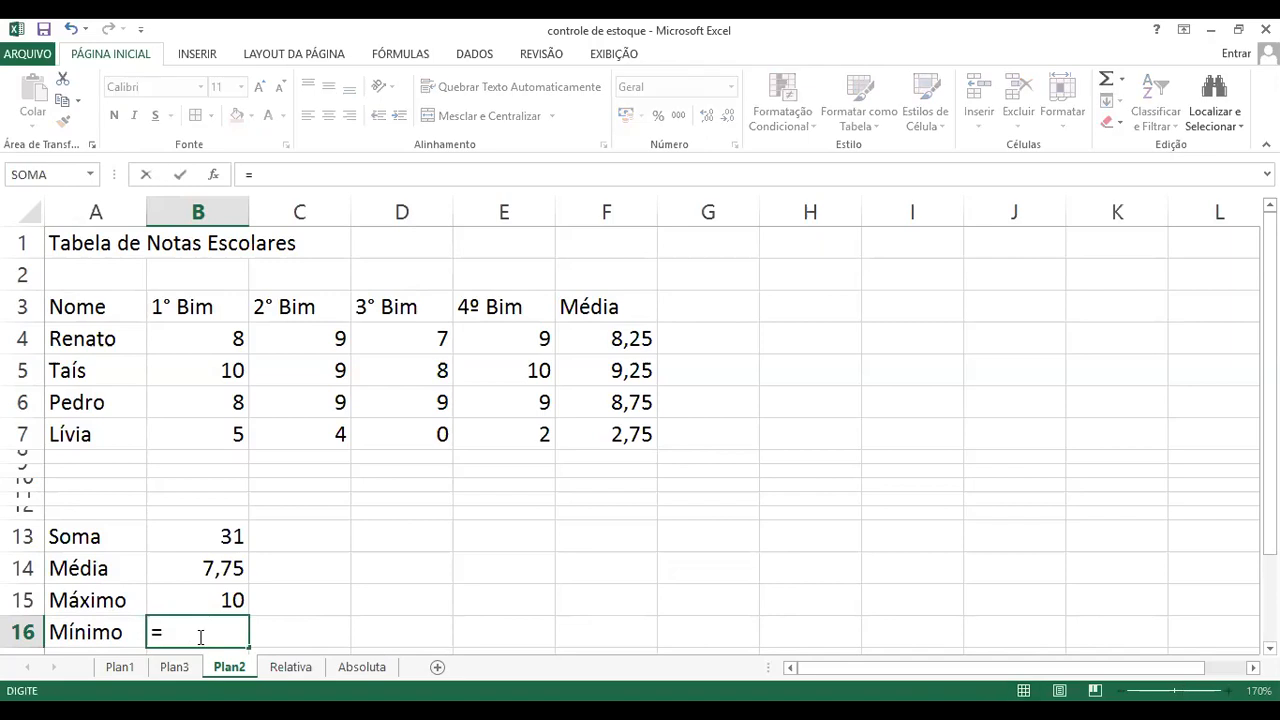
pyautogui.write('minimo(')
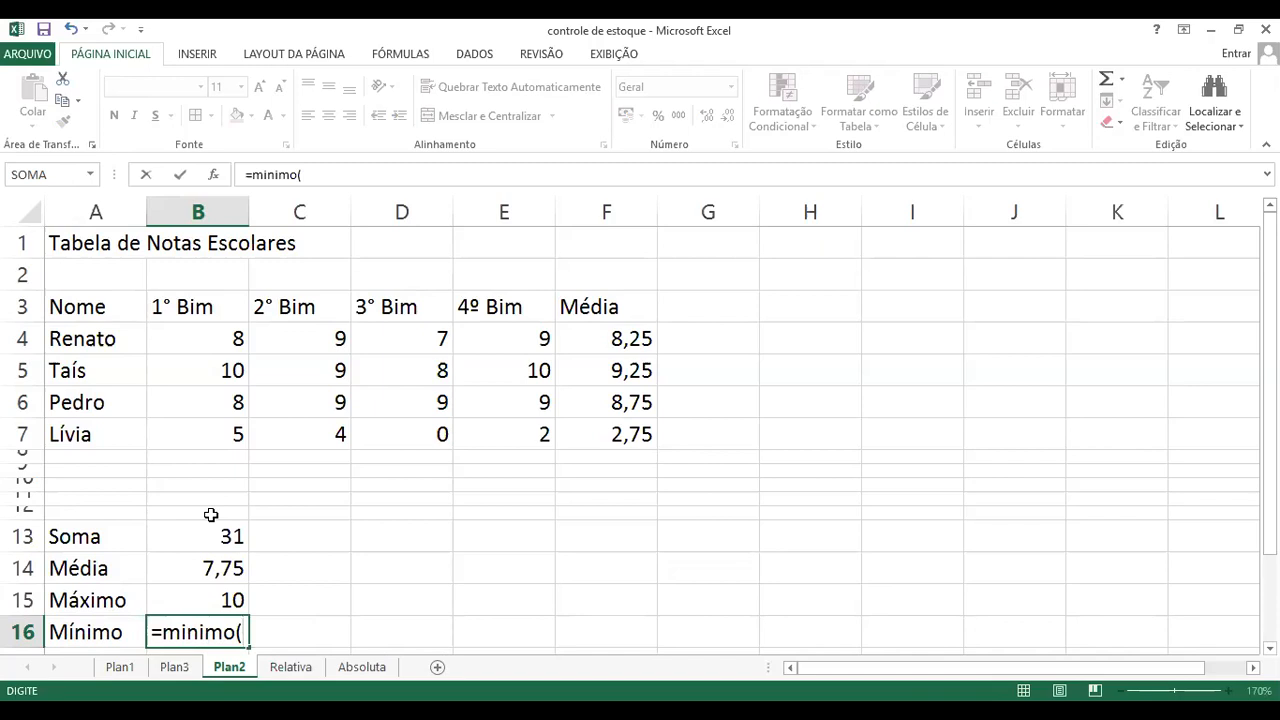
pyautogui.click(207, 338)
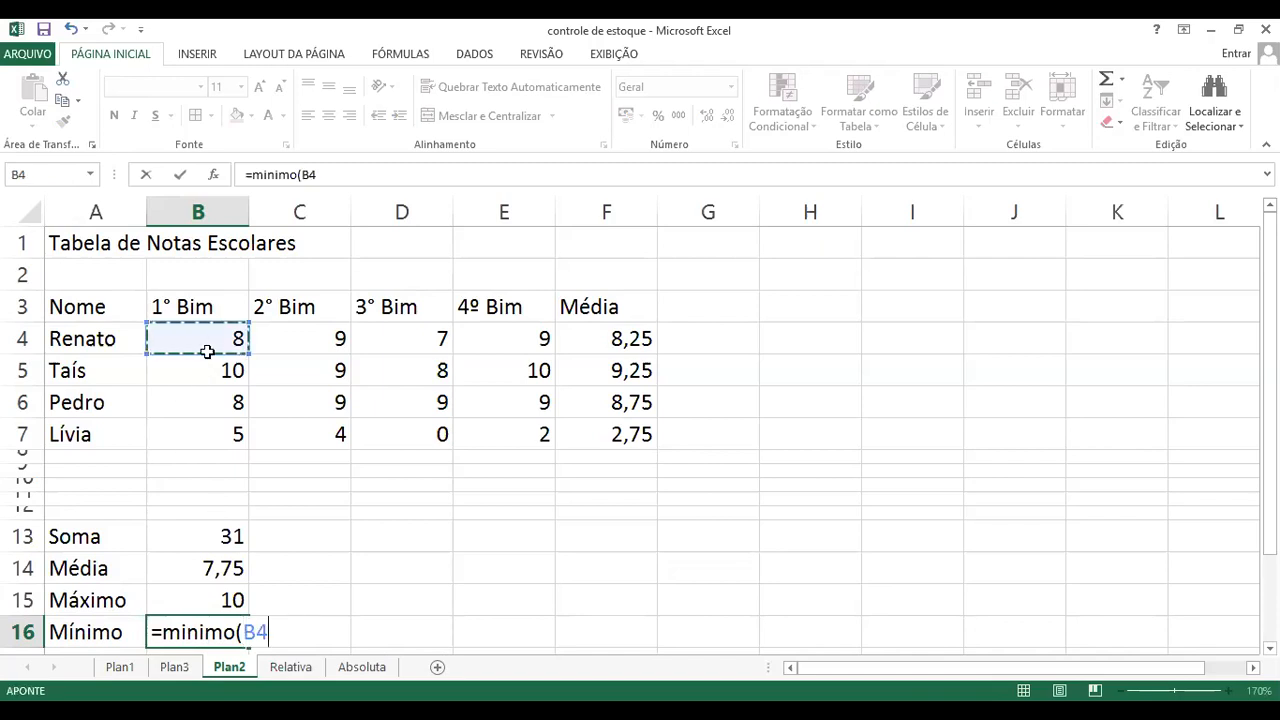
pyautogui.moveTo(207, 351); pyautogui.dragTo(209, 514)
pyautogui.write(')')
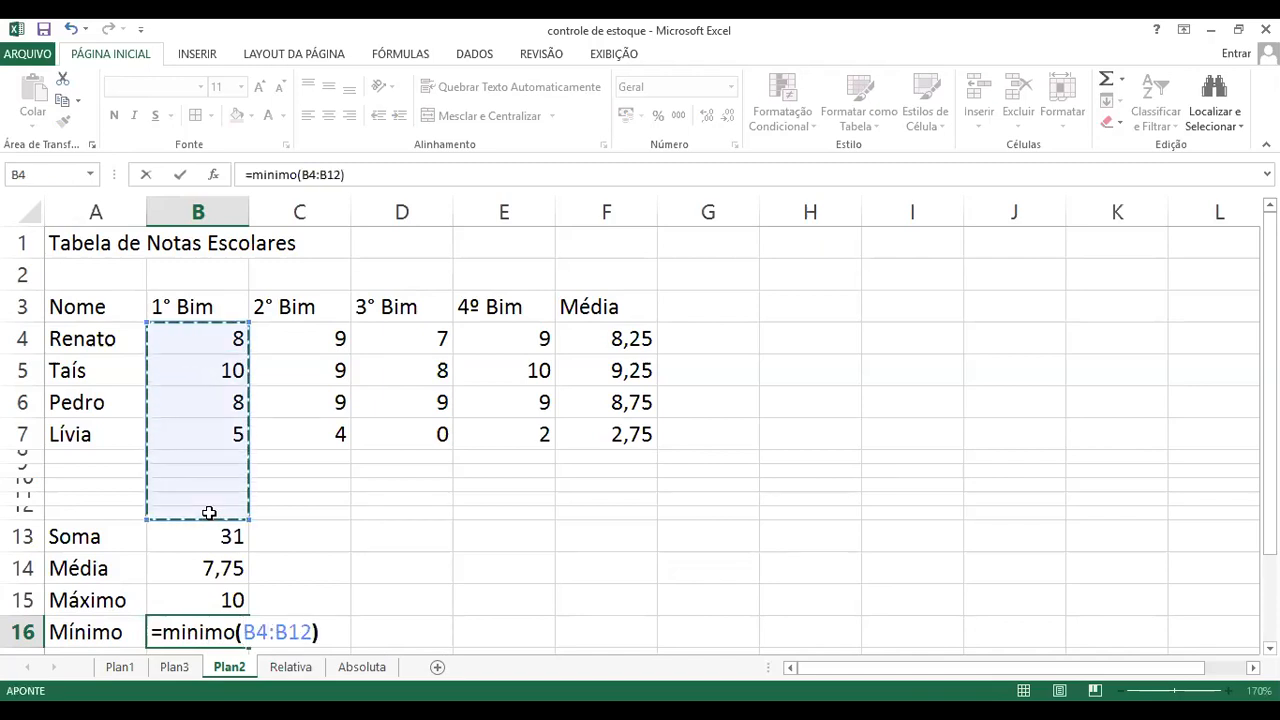
pyautogui.press('Return')
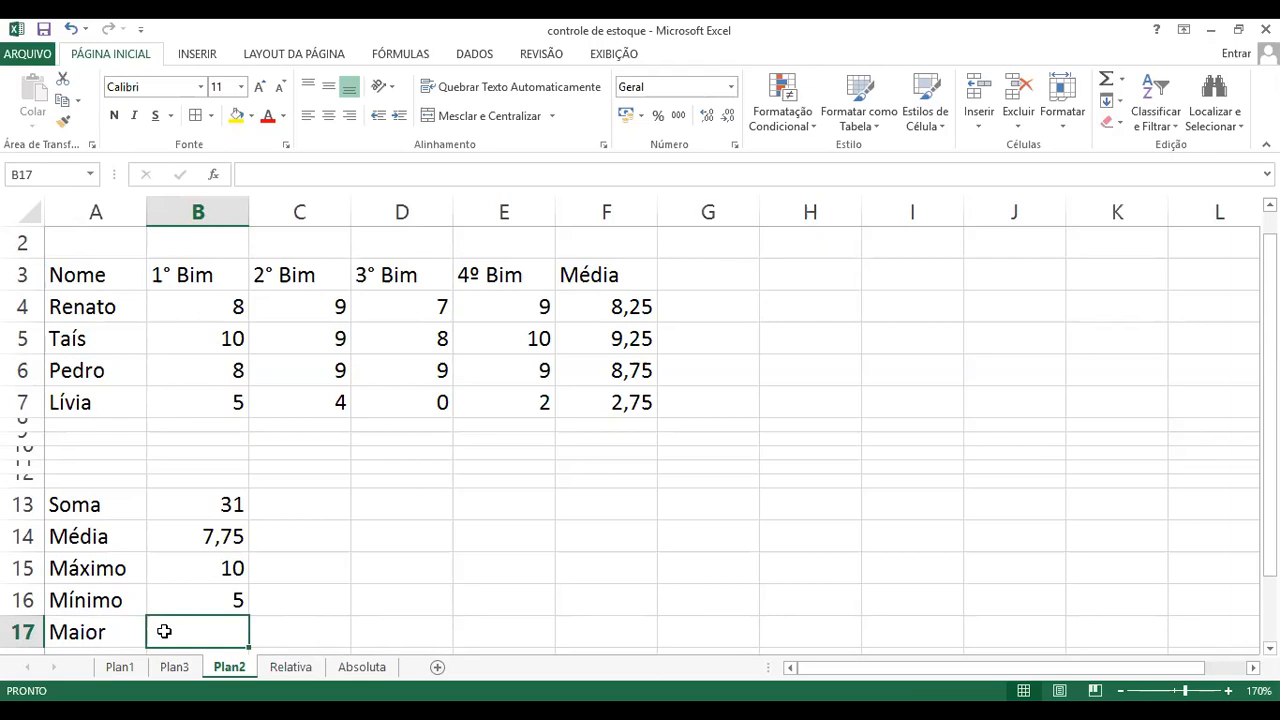
# Step: Enter the formula =maior(B4:B12;3) in cell B17 to get the third-highest 1° Bim grade
pyautogui.write('=')
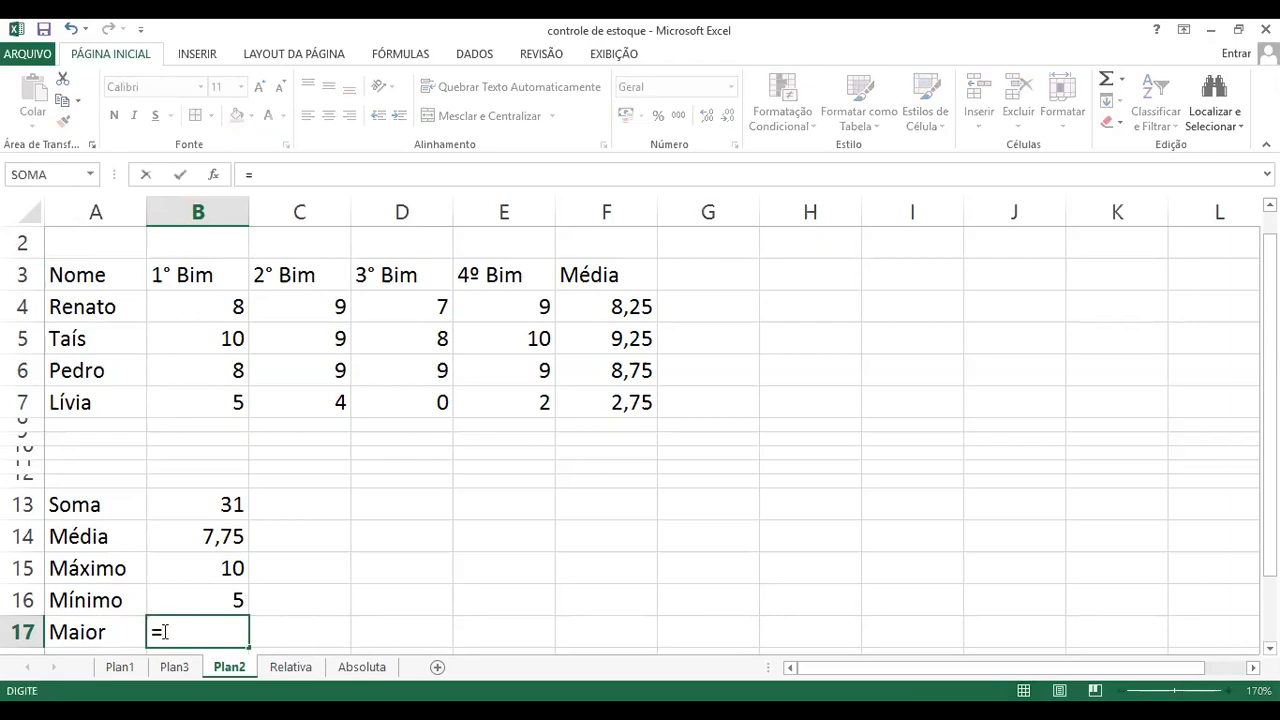
pyautogui.write('maior')
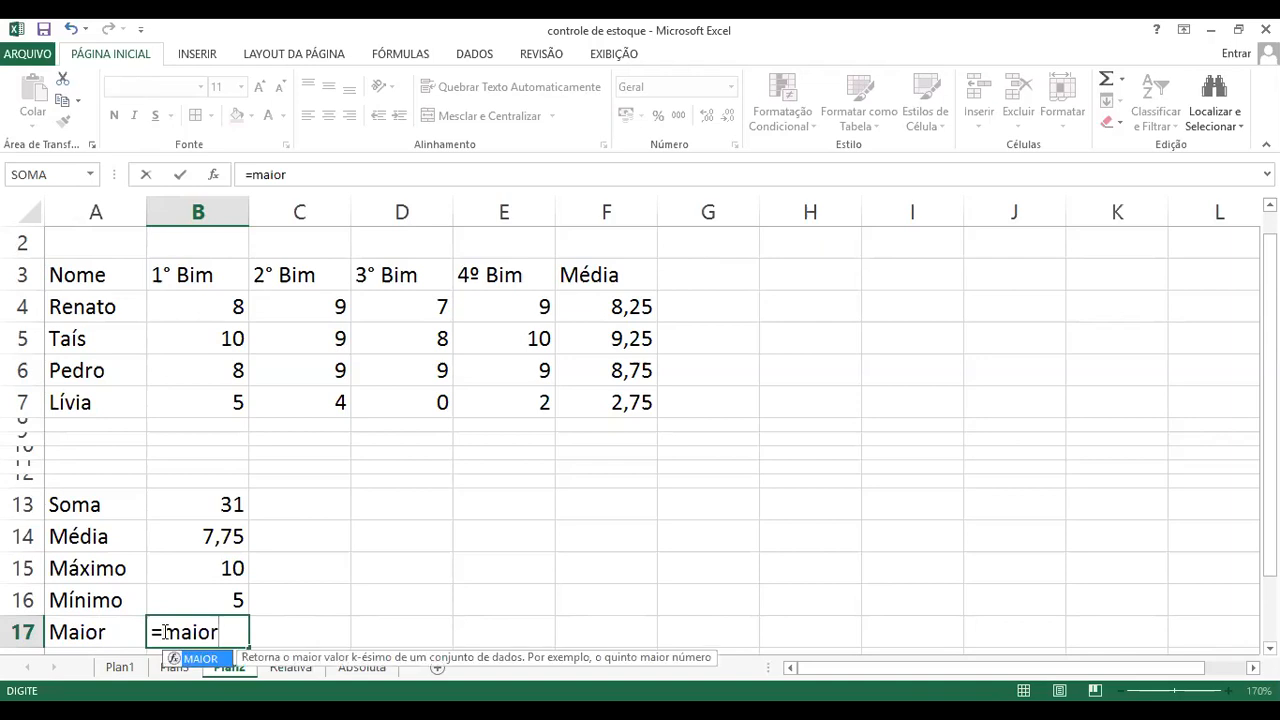
pyautogui.write('(')
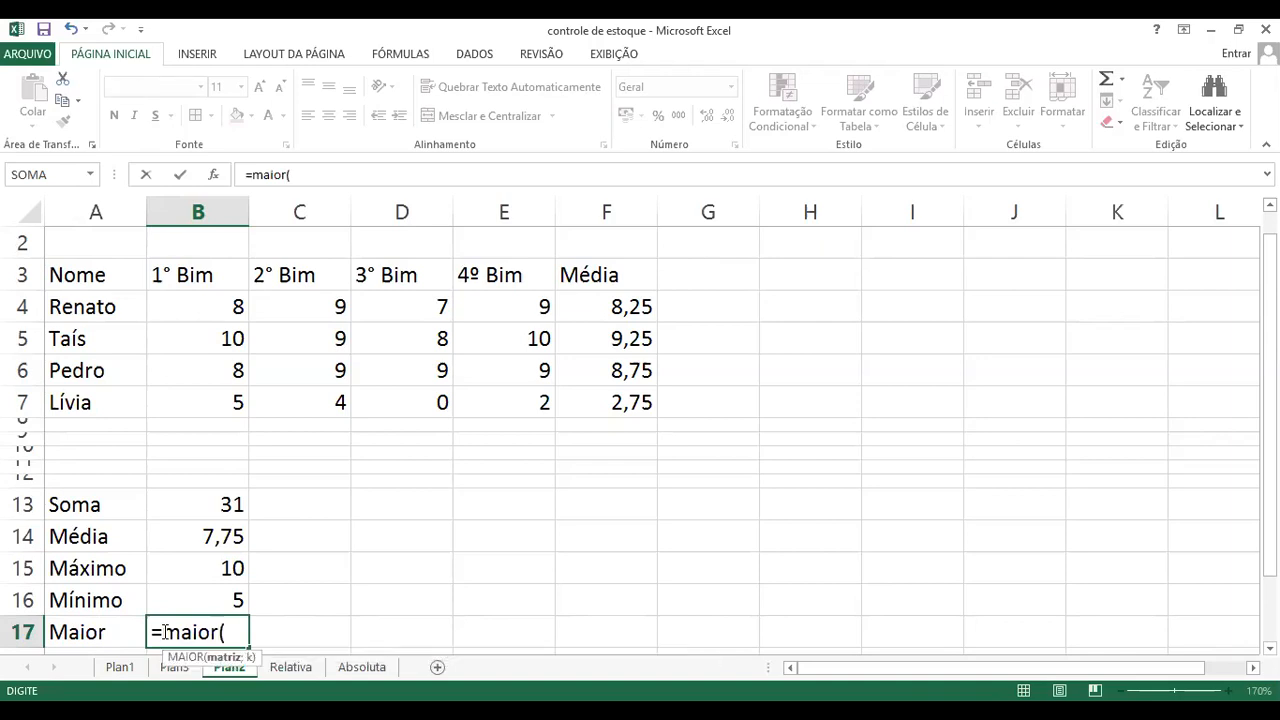
pyautogui.click(218, 306)
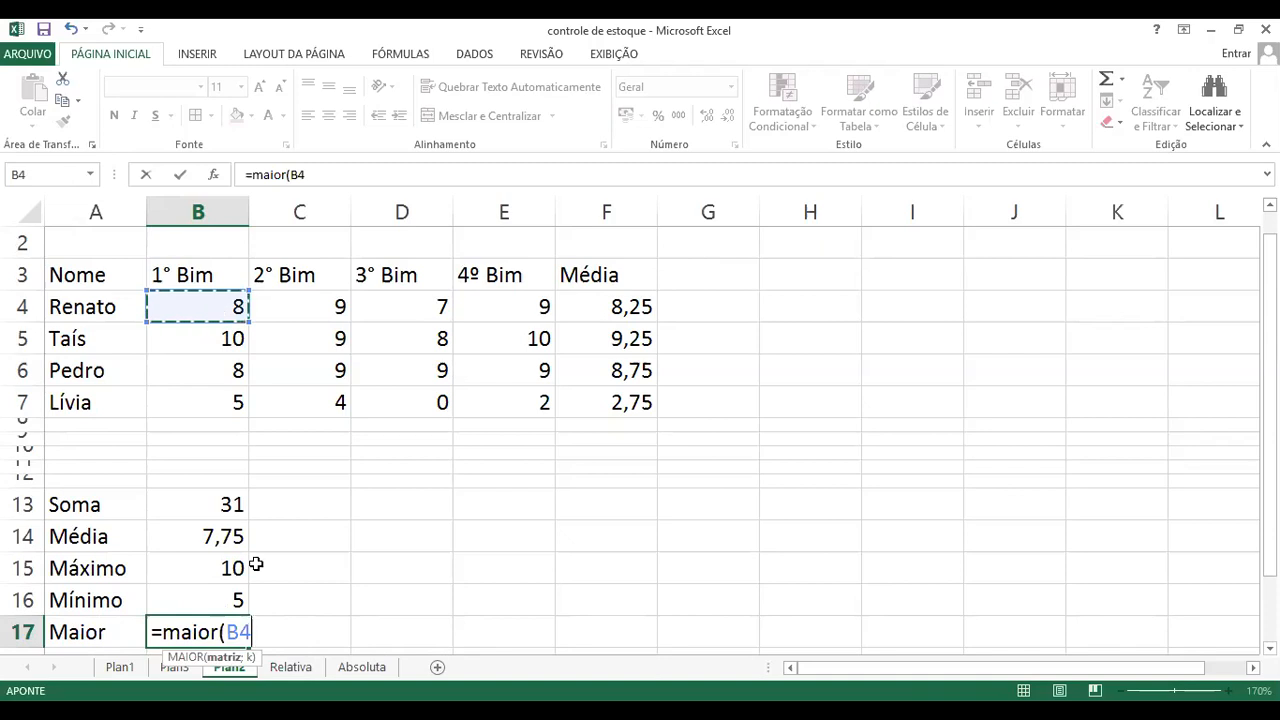
pyautogui.write(':B12')
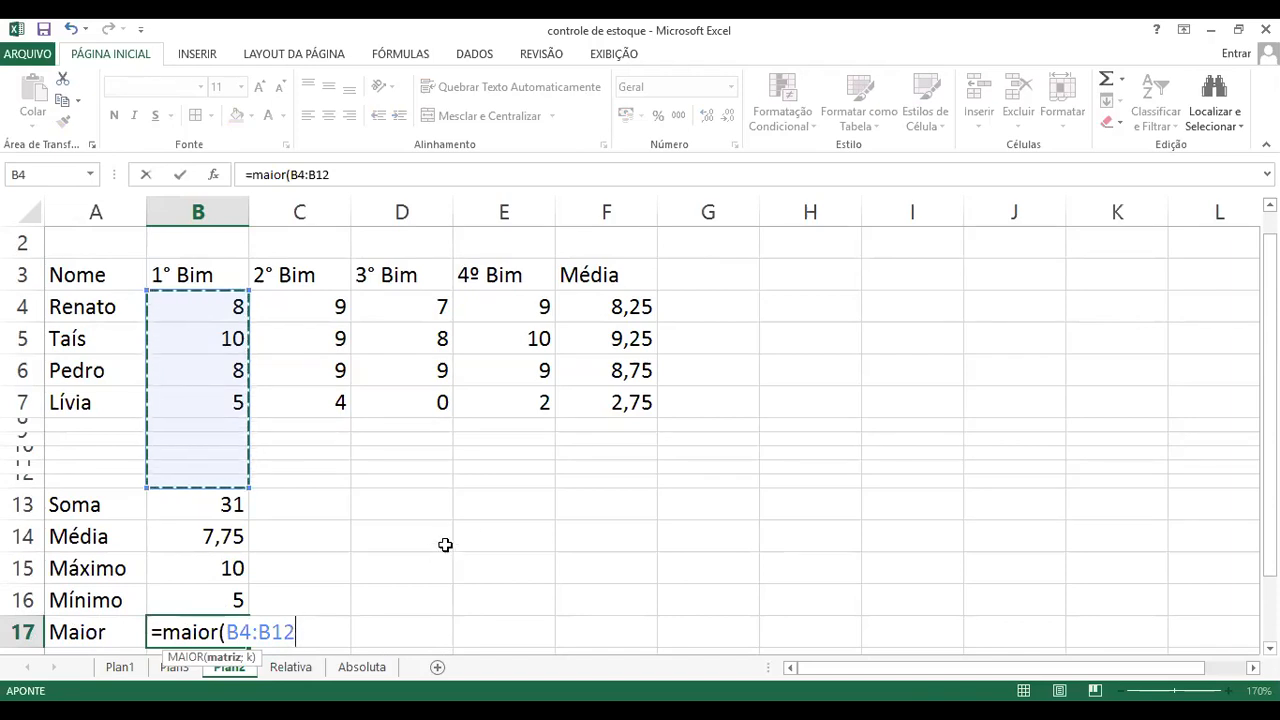
pyautogui.write(';3')
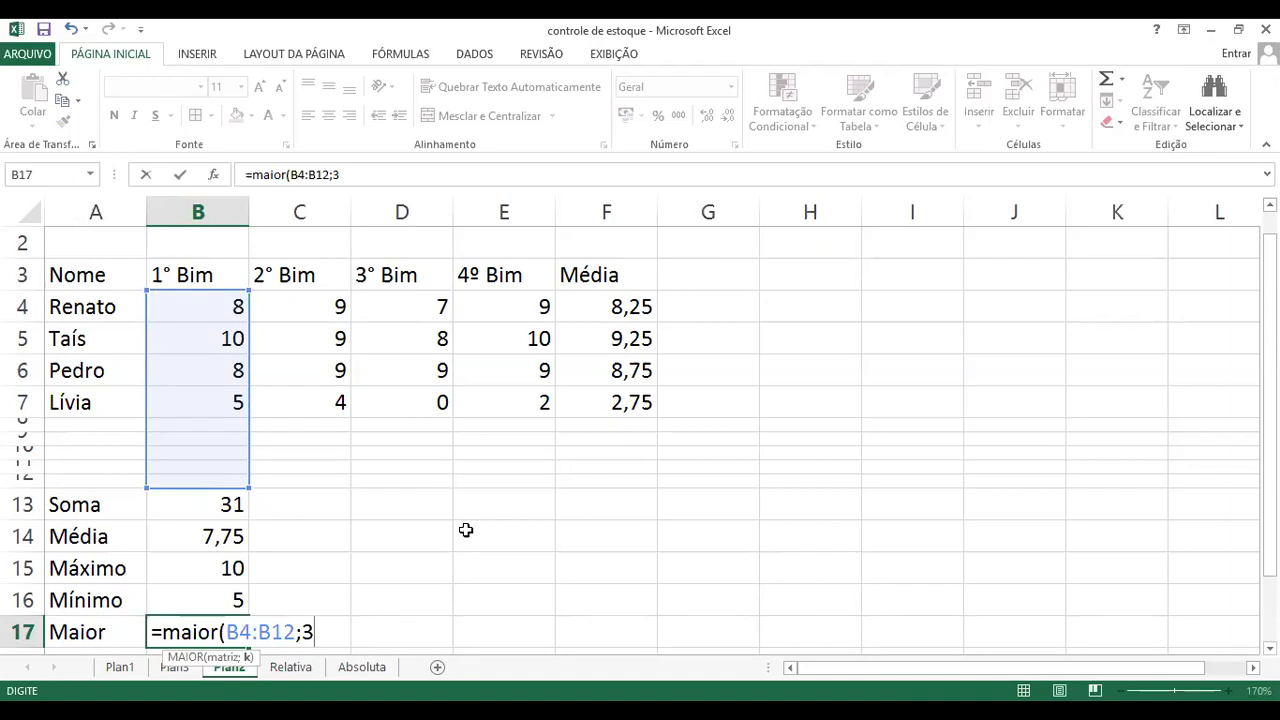
pyautogui.write(')')
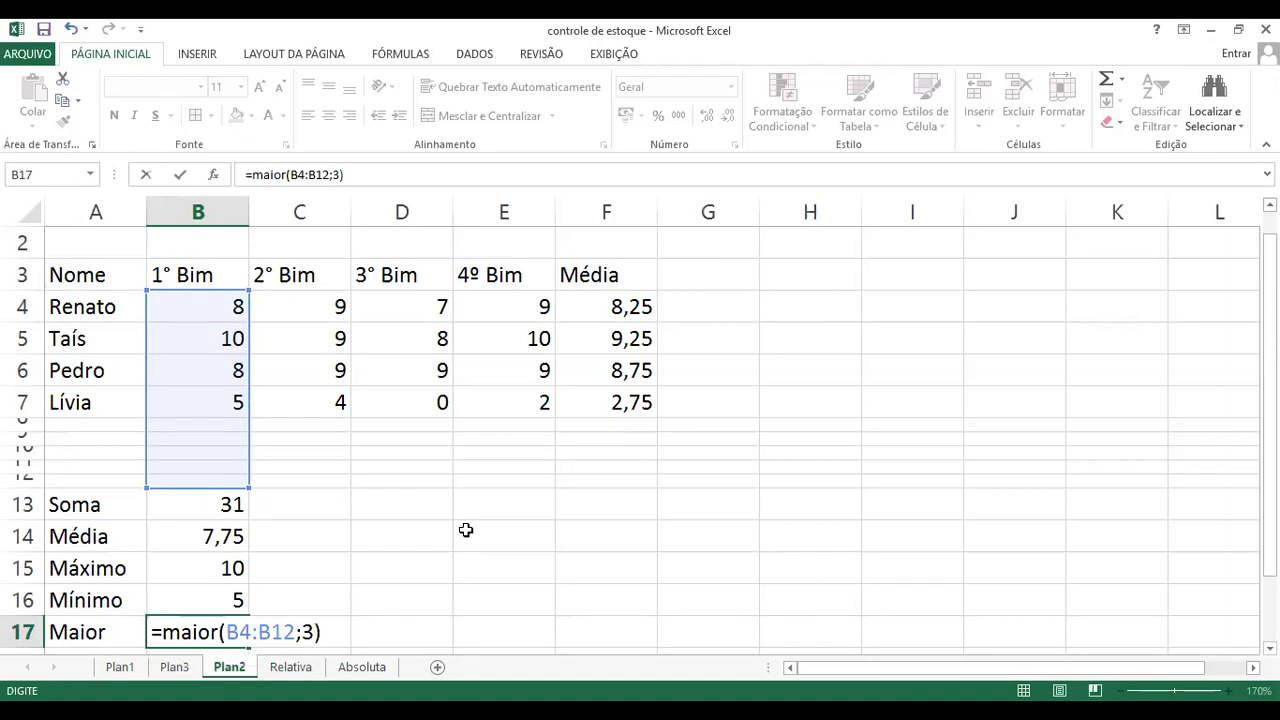
pyautogui.press('Return')
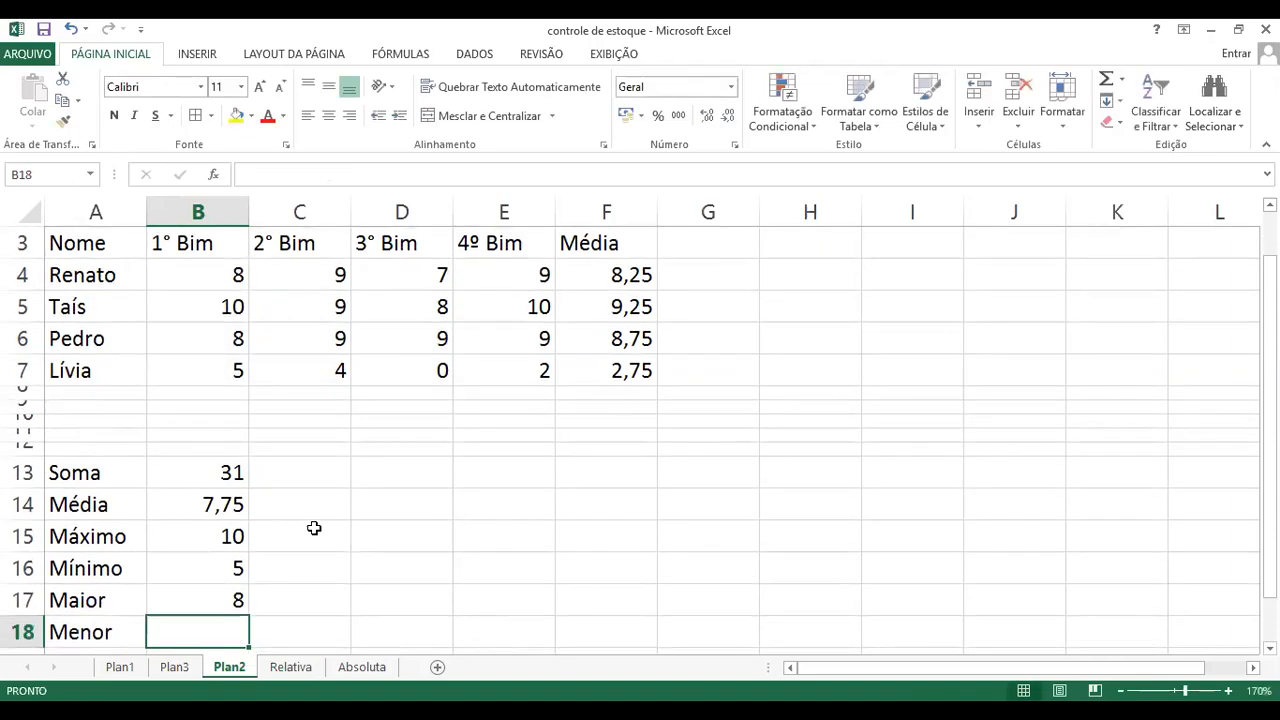
# Step: Check the Maior result in cell B17 by ranking the 1° Bim grades from the highest down to the third
pyautogui.click(201, 602)
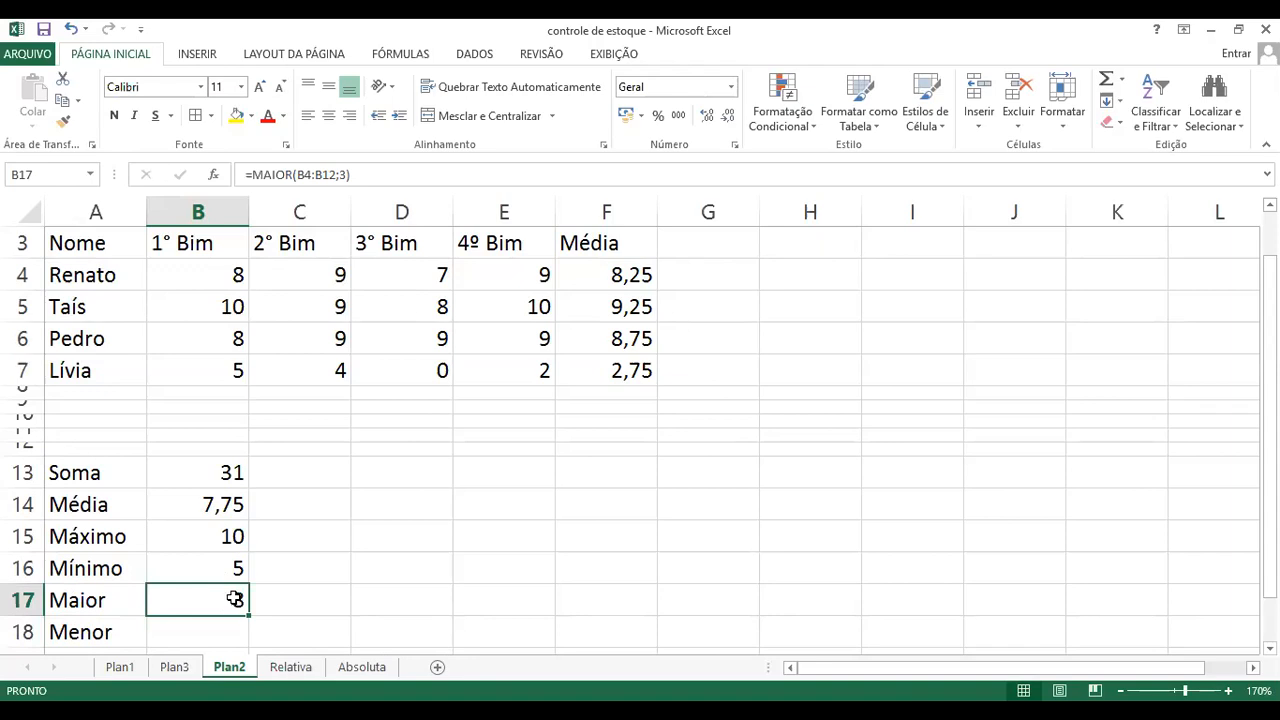
pyautogui.click(218, 305)
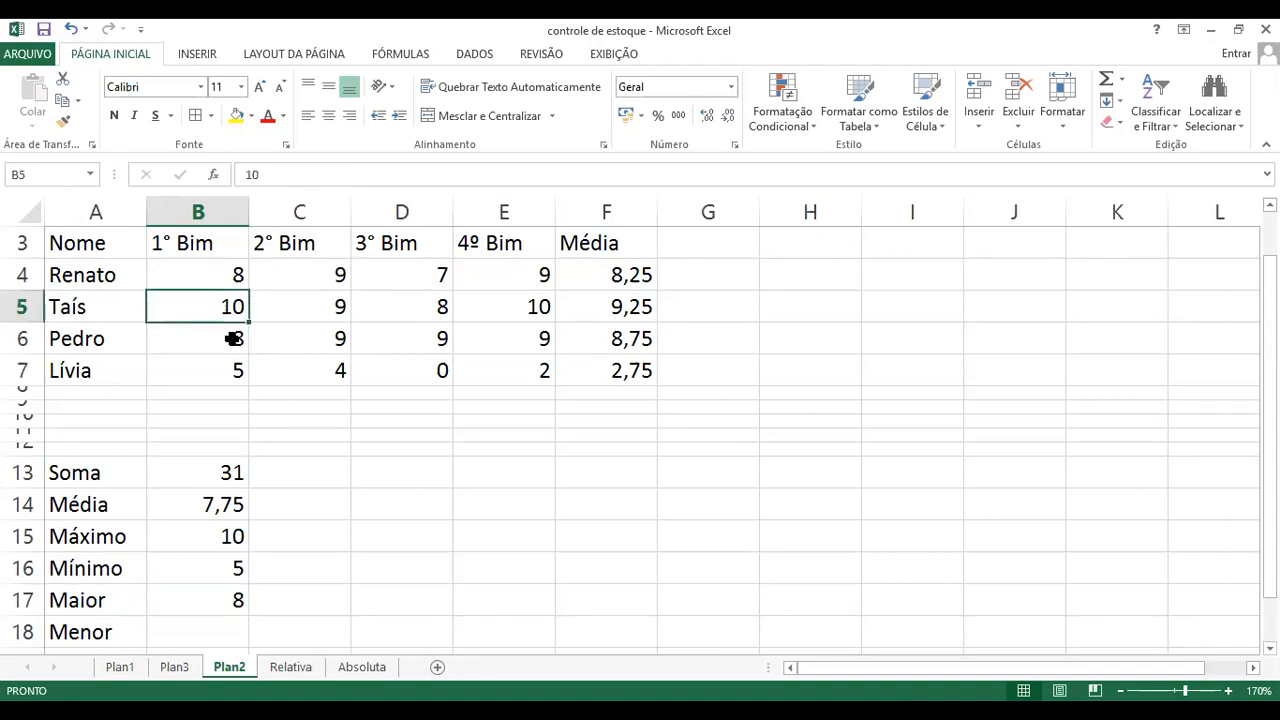
pyautogui.click(233, 338)
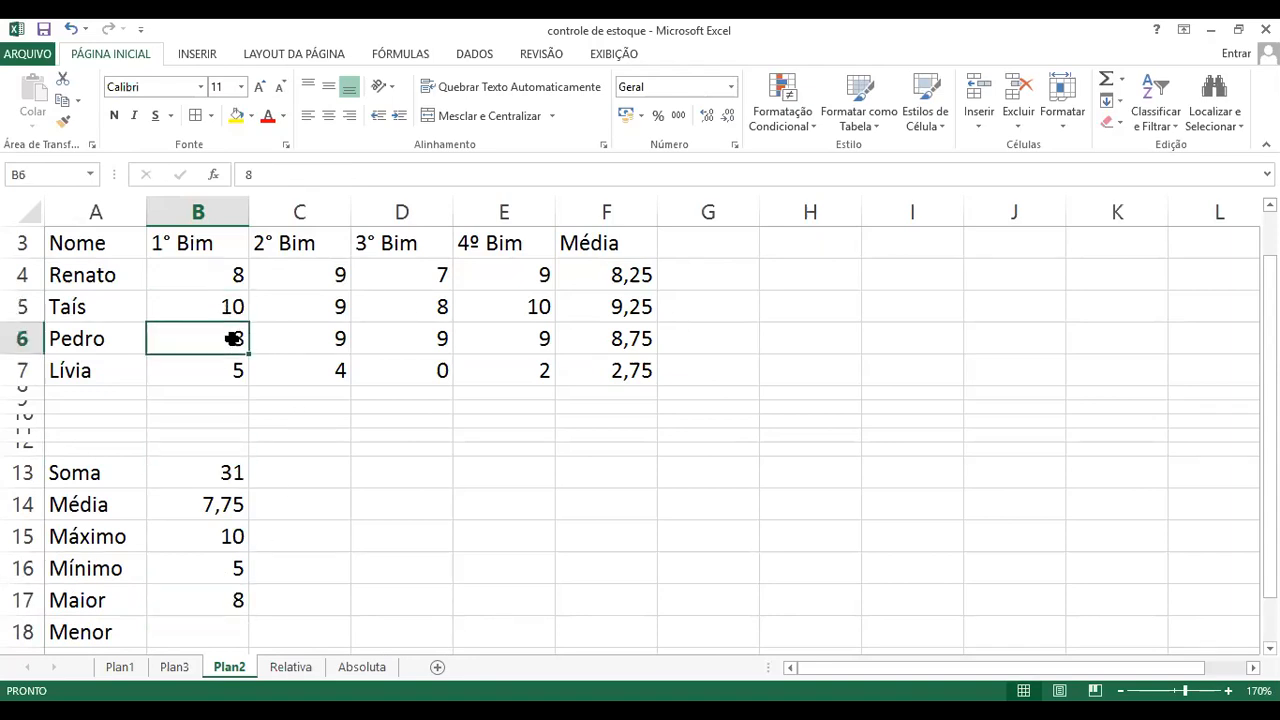
pyautogui.click(235, 275)
pyautogui.click(230, 590)
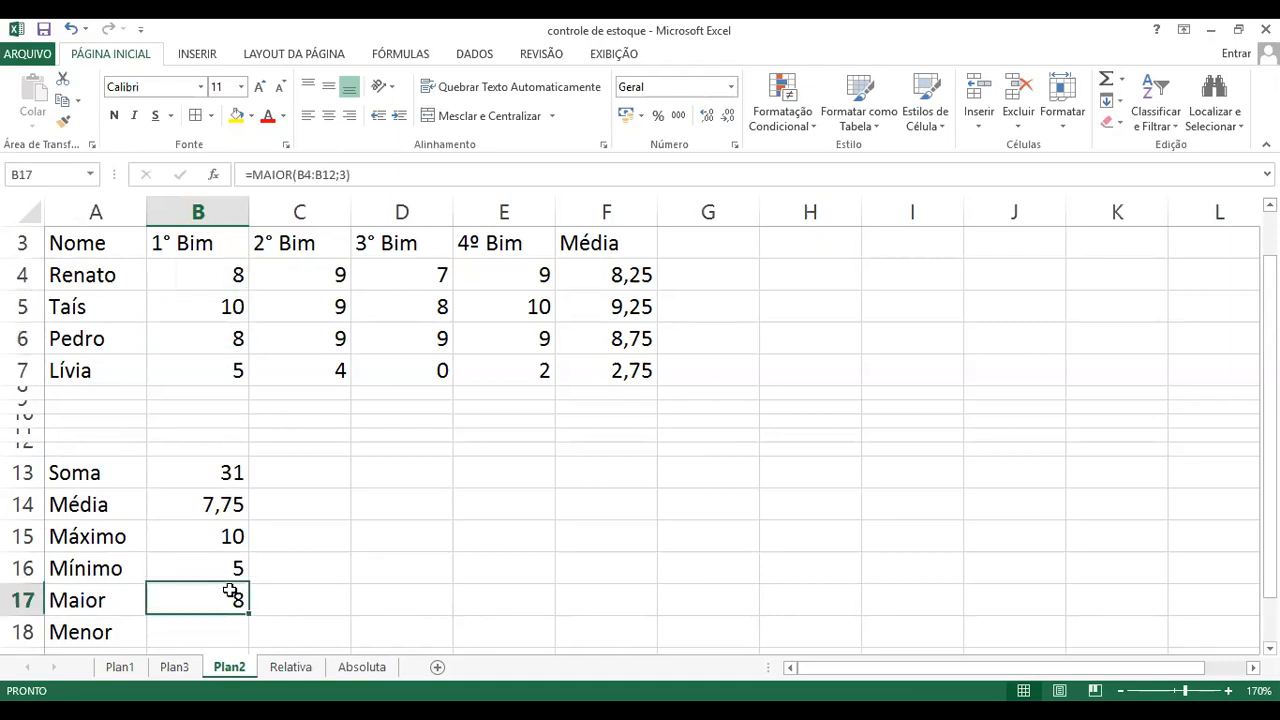
# Step: Enter the formula =menor(B4:B12;2) in cell B18 to get the second-lowest 1° Bim grade
pyautogui.click(217, 636)
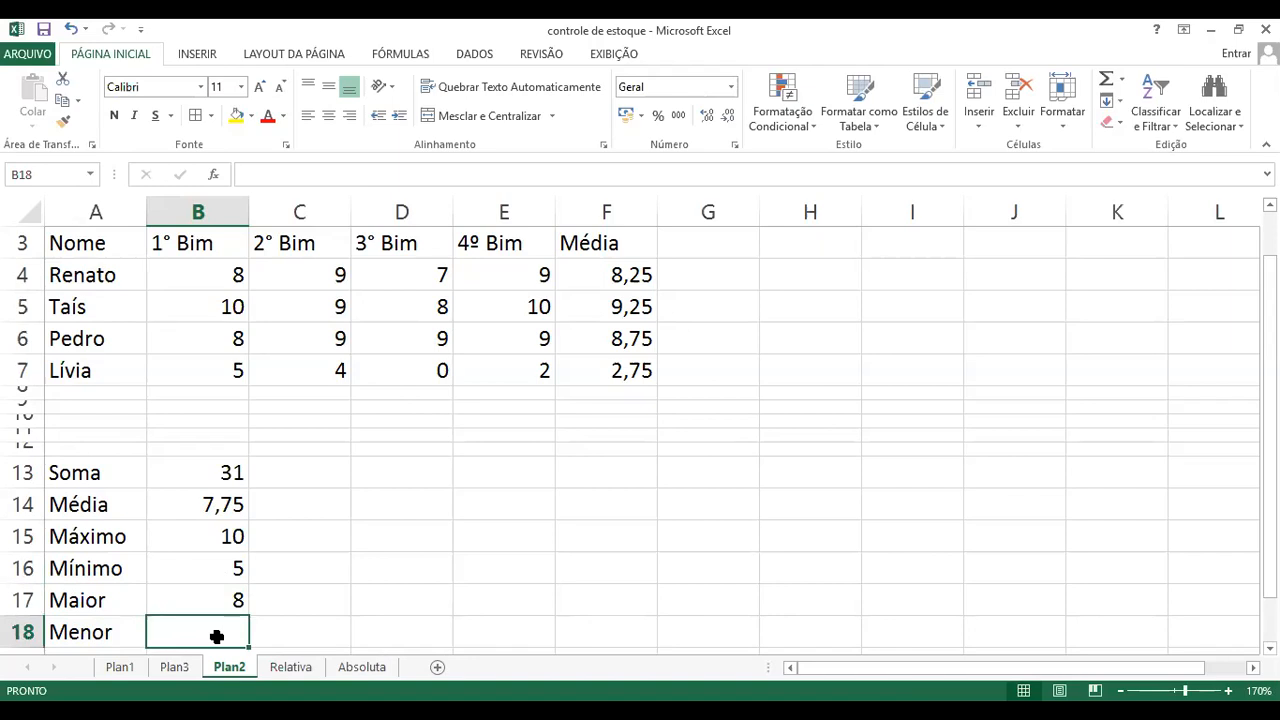
pyautogui.write('=')
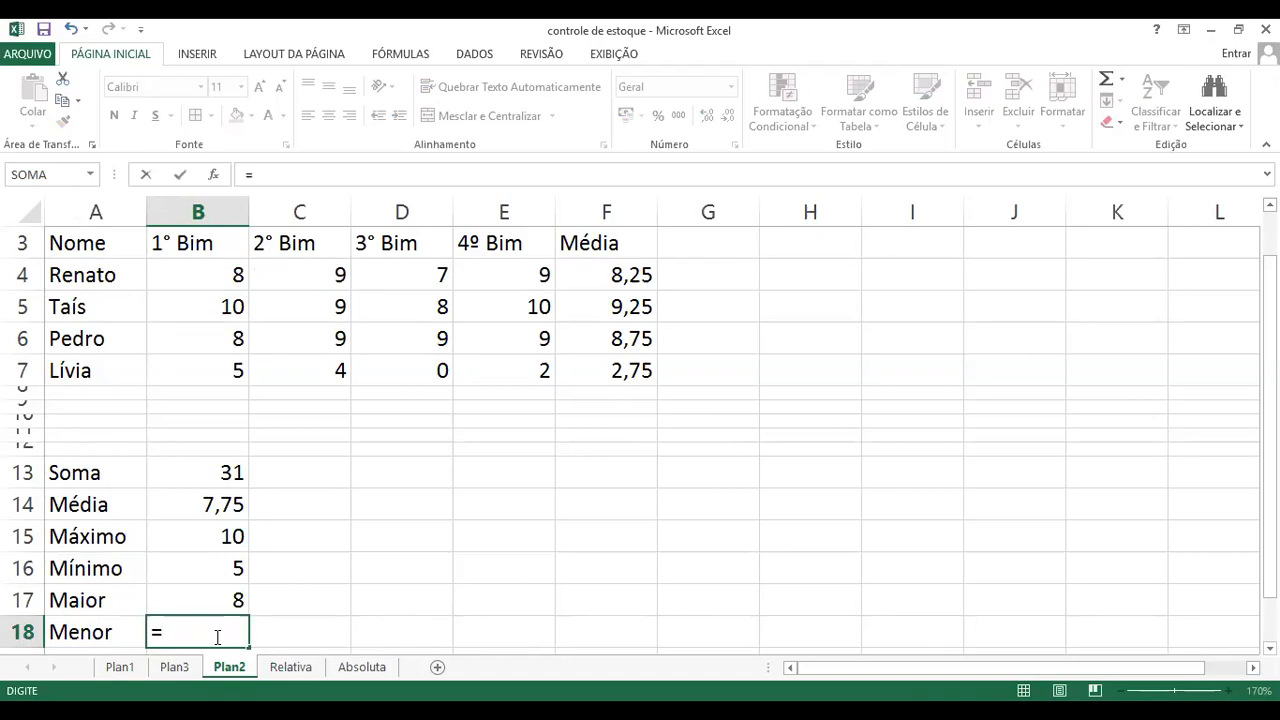
pyautogui.write('menor(')
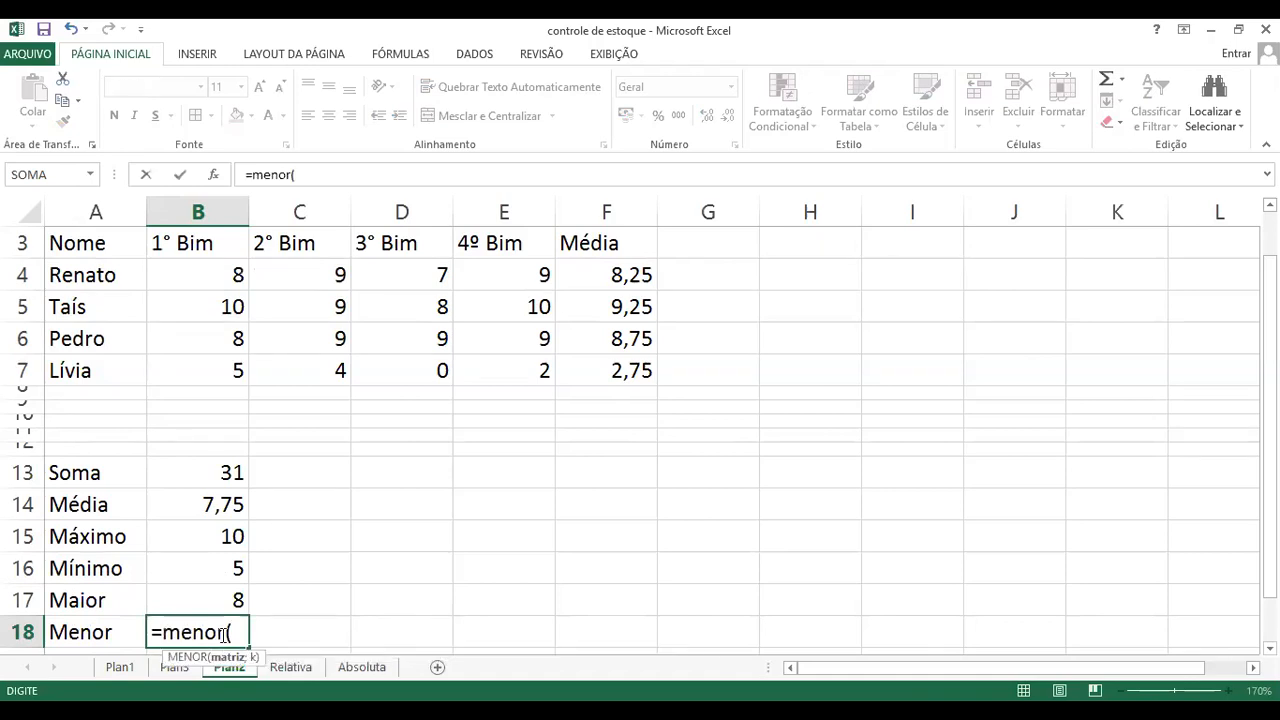
pyautogui.click(217, 280)
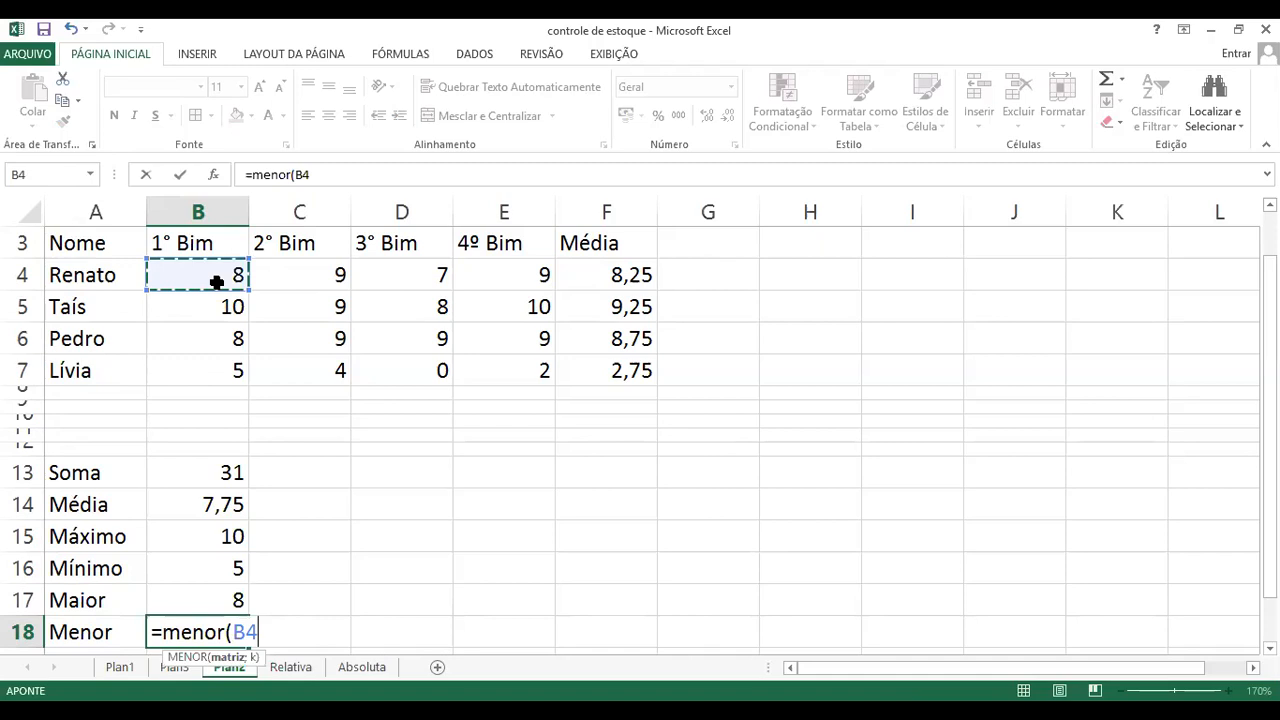
pyautogui.moveTo(217, 282); pyautogui.dragTo(215, 455)
pyautogui.write(';')
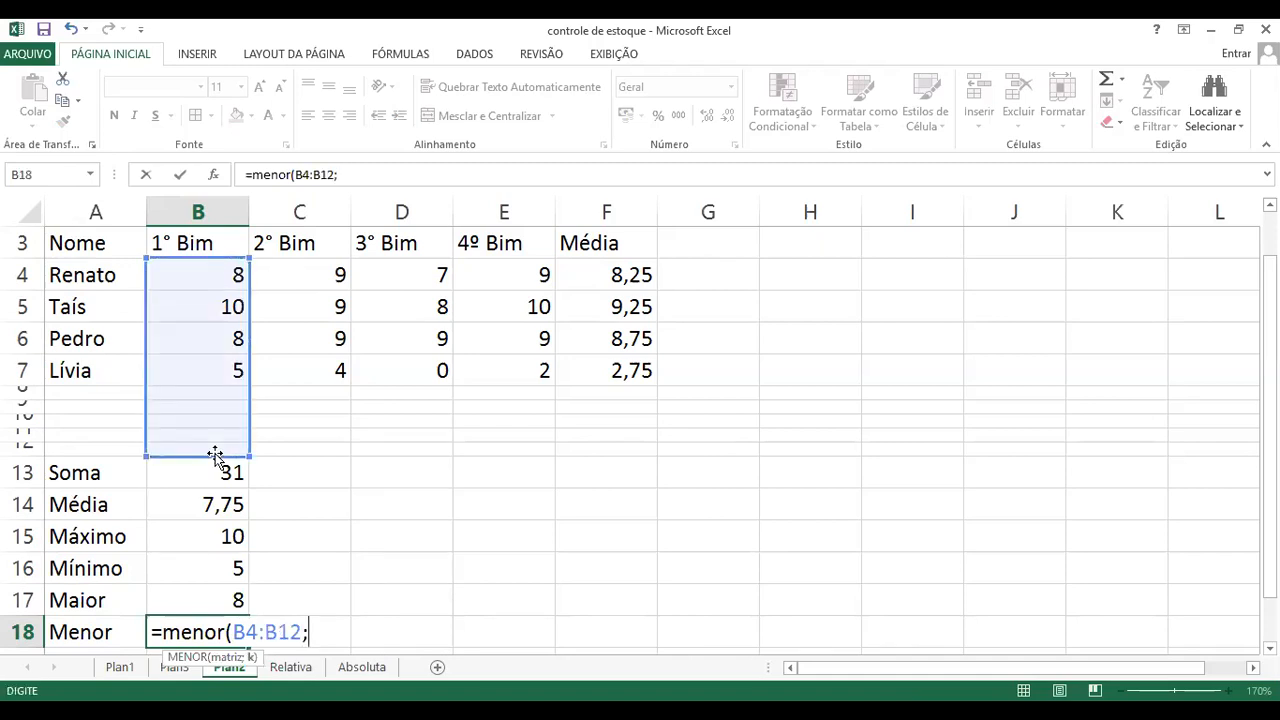
pyautogui.write('2)')
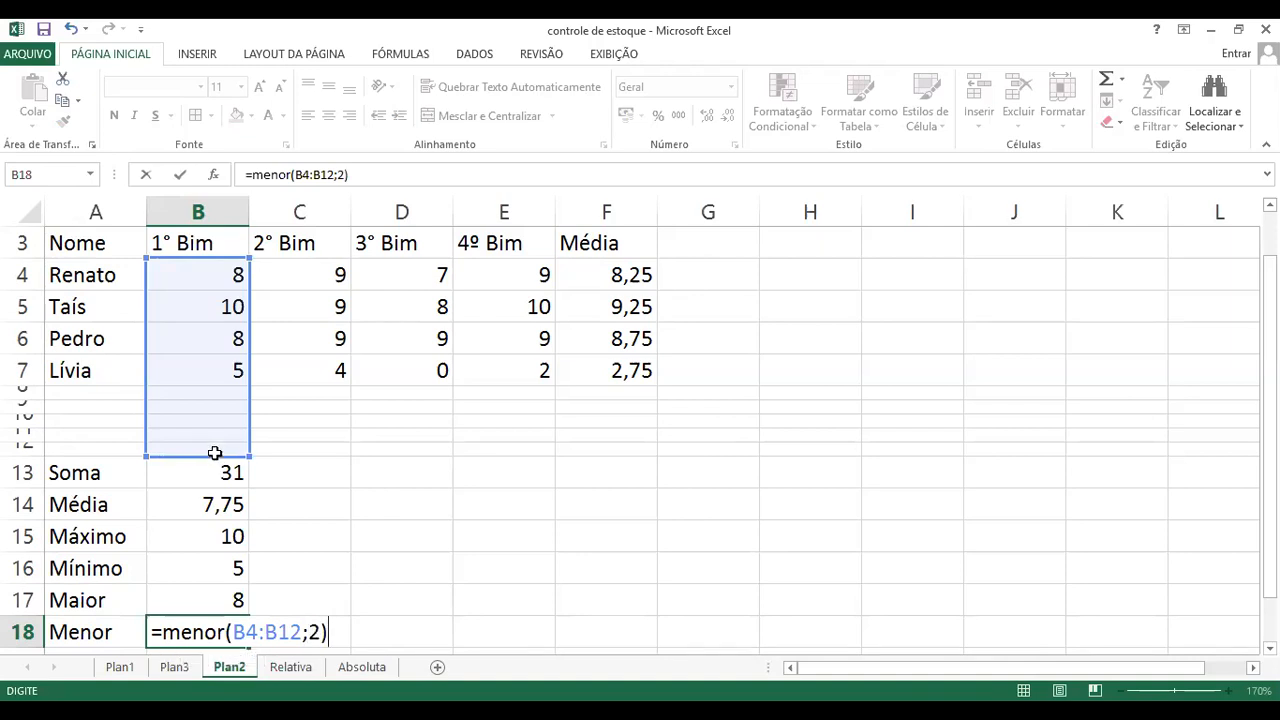
pyautogui.press('Return')
# Step: Check the Menor result in cell B18 against the 1° Bim grades and review the position argument in its formula
pyautogui.click(196, 600)
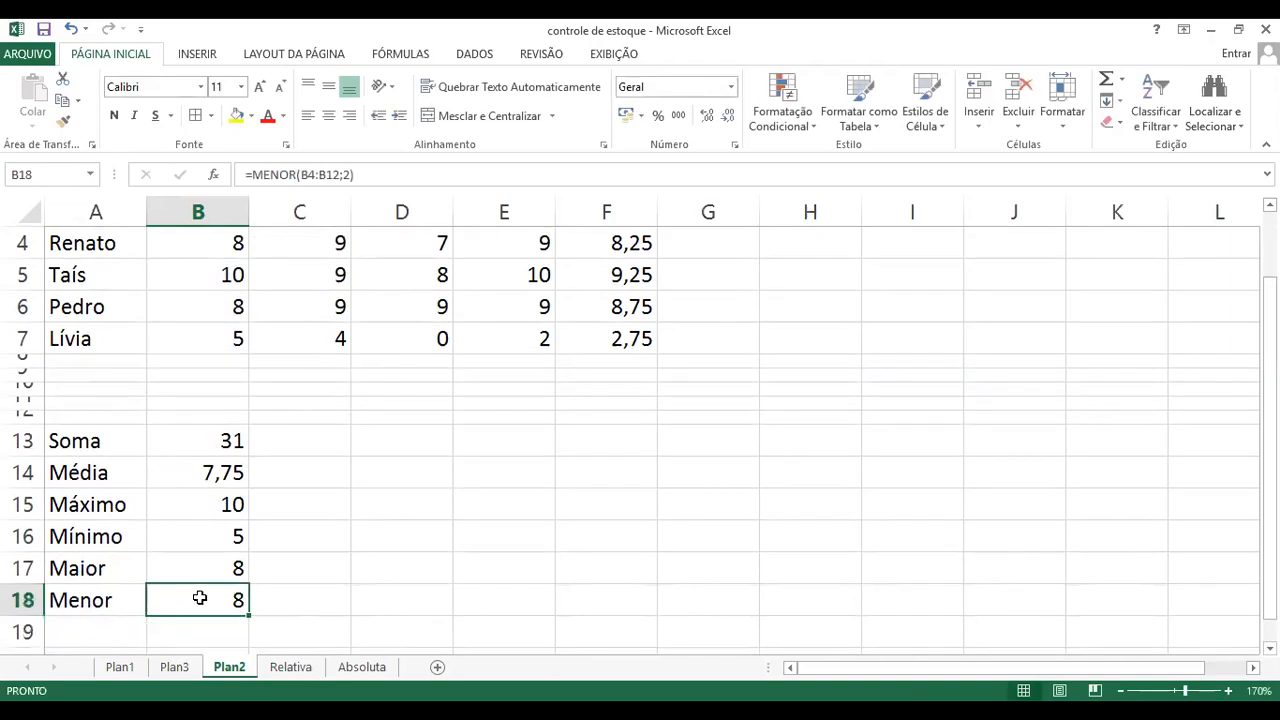
pyautogui.moveTo(223, 243); pyautogui.dragTo(210, 266)
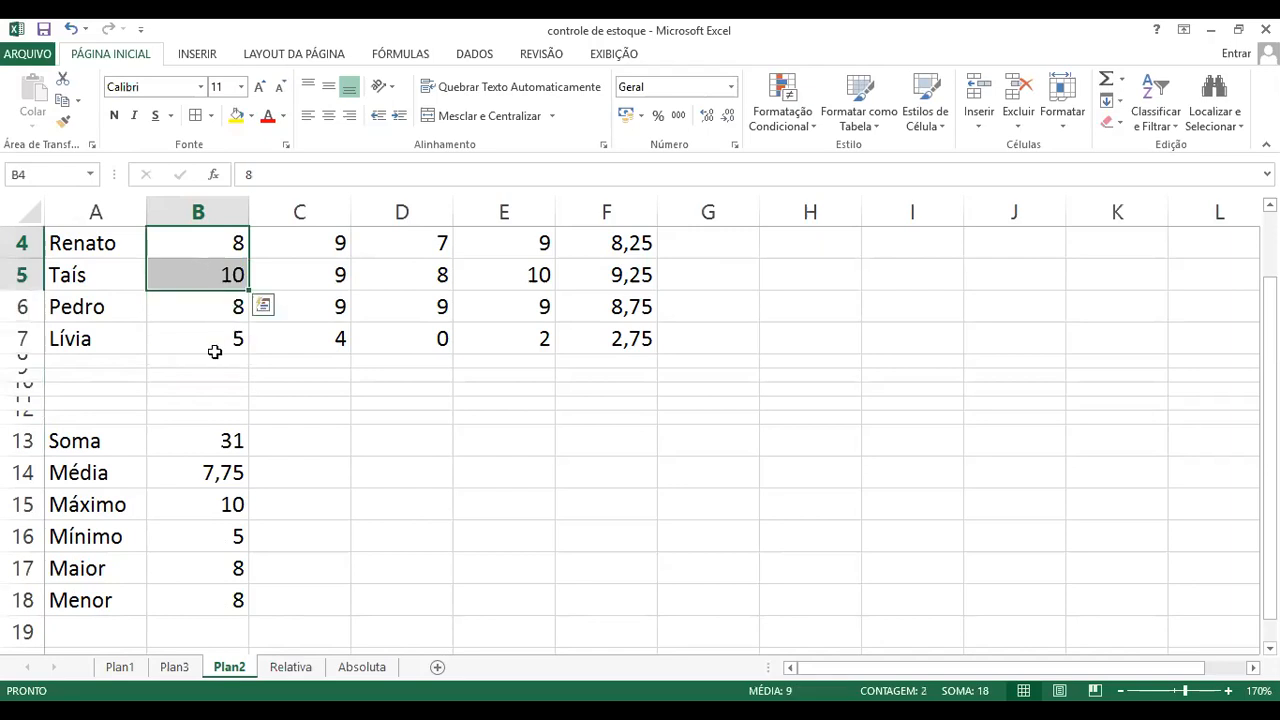
pyautogui.click(222, 339)
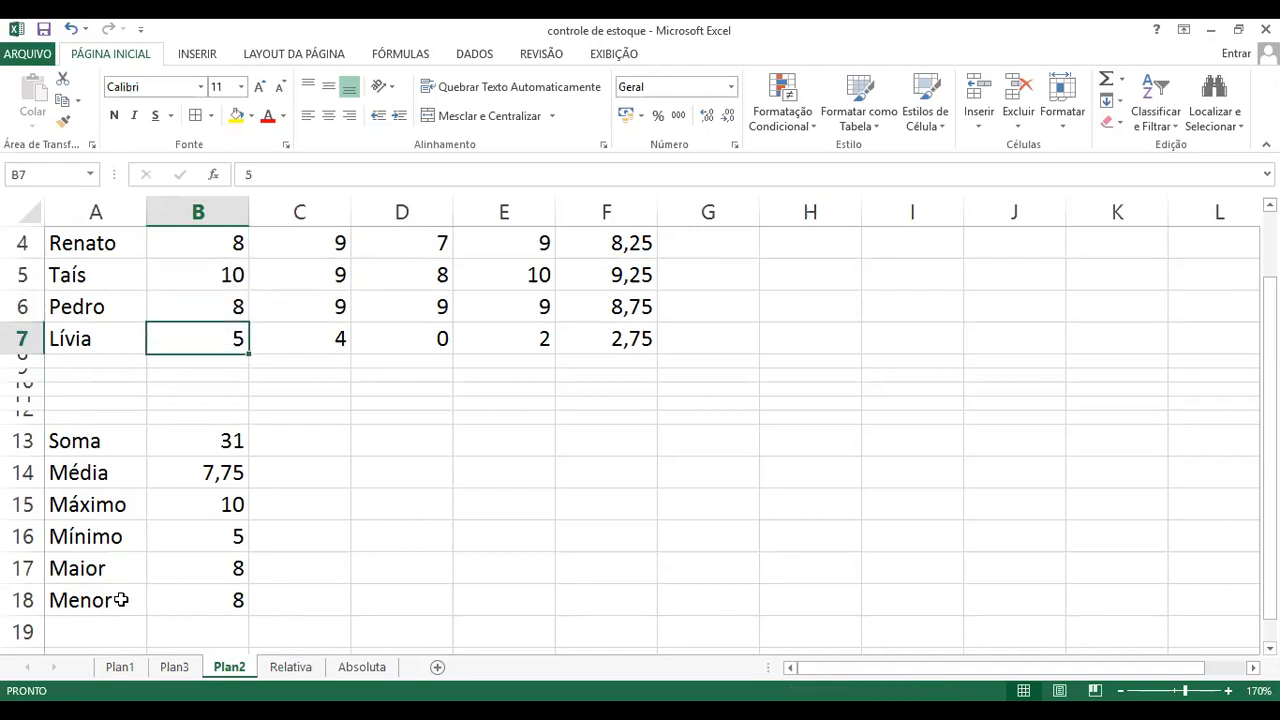
pyautogui.click(215, 602)
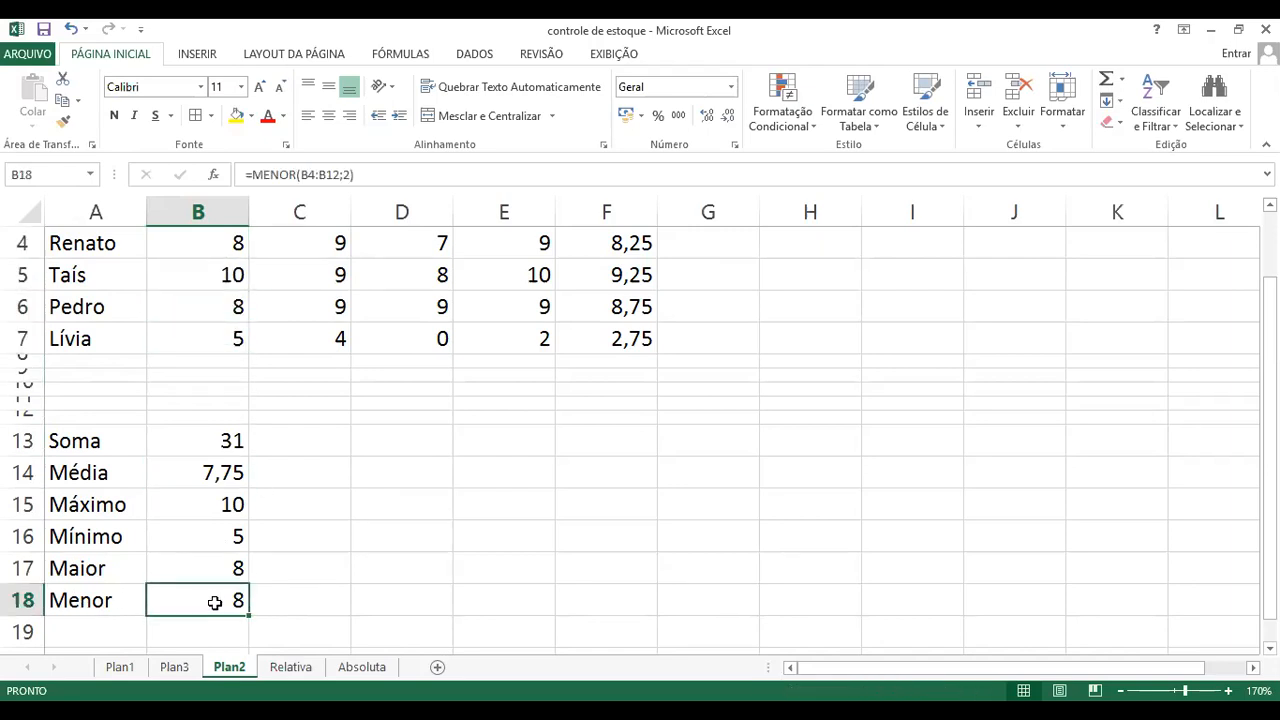
pyautogui.press('F2')
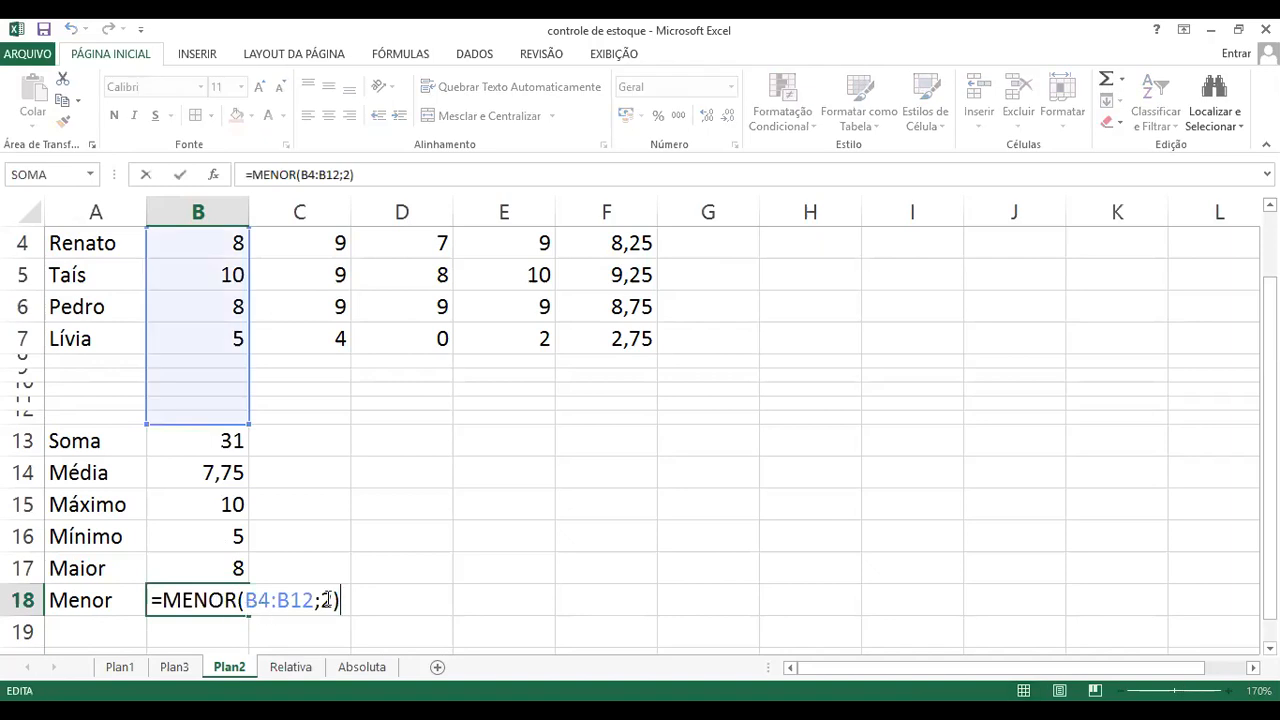
pyautogui.moveTo(318, 598); pyautogui.dragTo(340, 601)
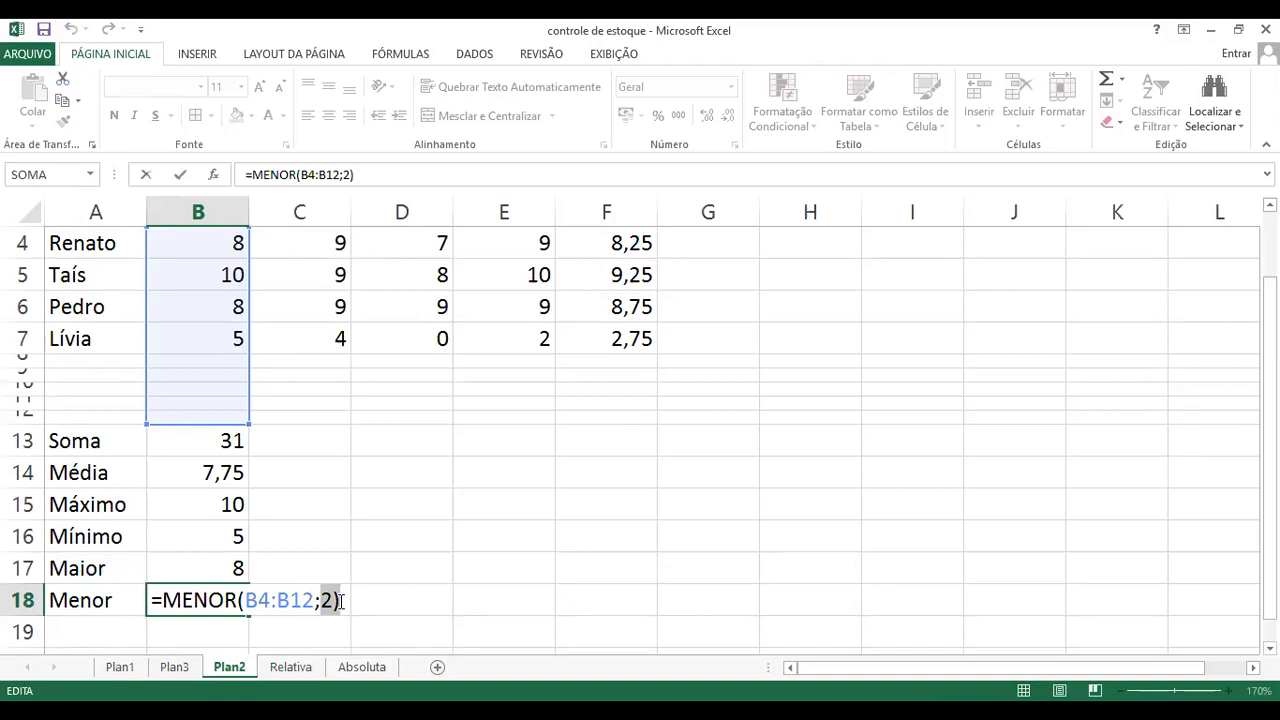
pyautogui.hotkey('ctrl', 'Return')
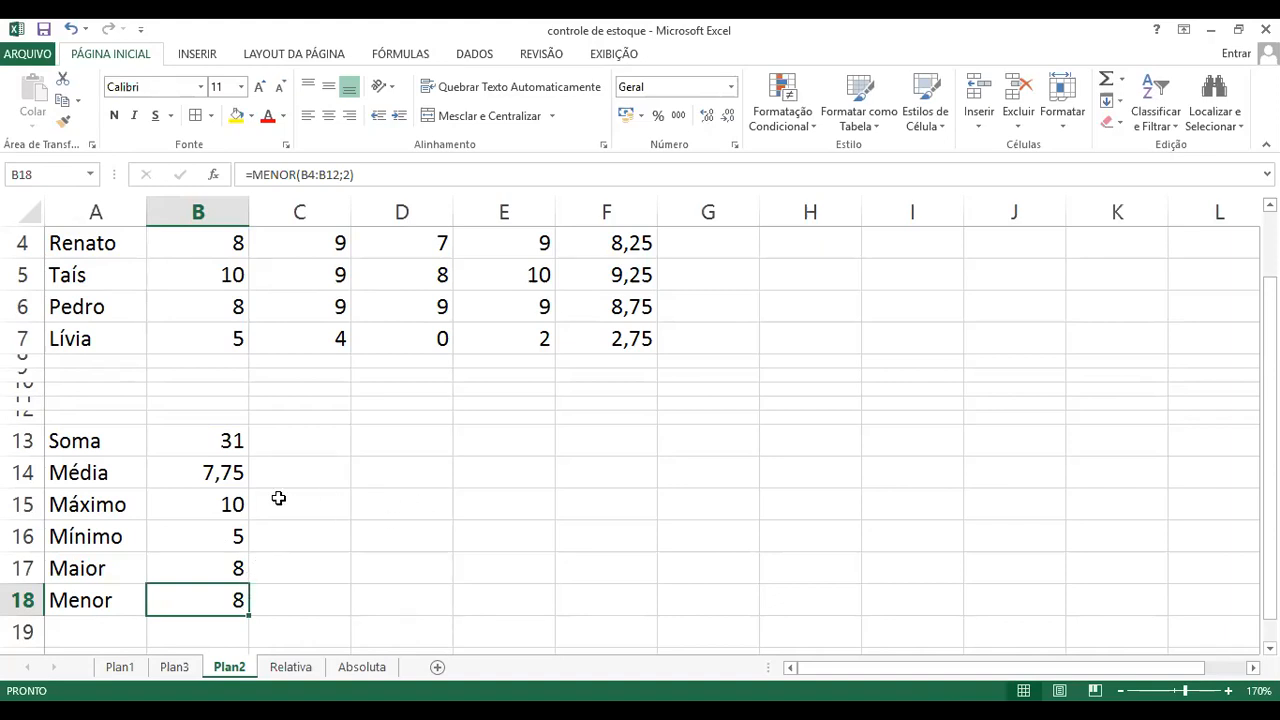
# Step: Fill the six summary formulas in B13:B18 across to column E for the 2°, 3° and 4º Bim grades
pyautogui.click(223, 441)
pyautogui.moveTo(223, 447); pyautogui.dragTo(216, 585)
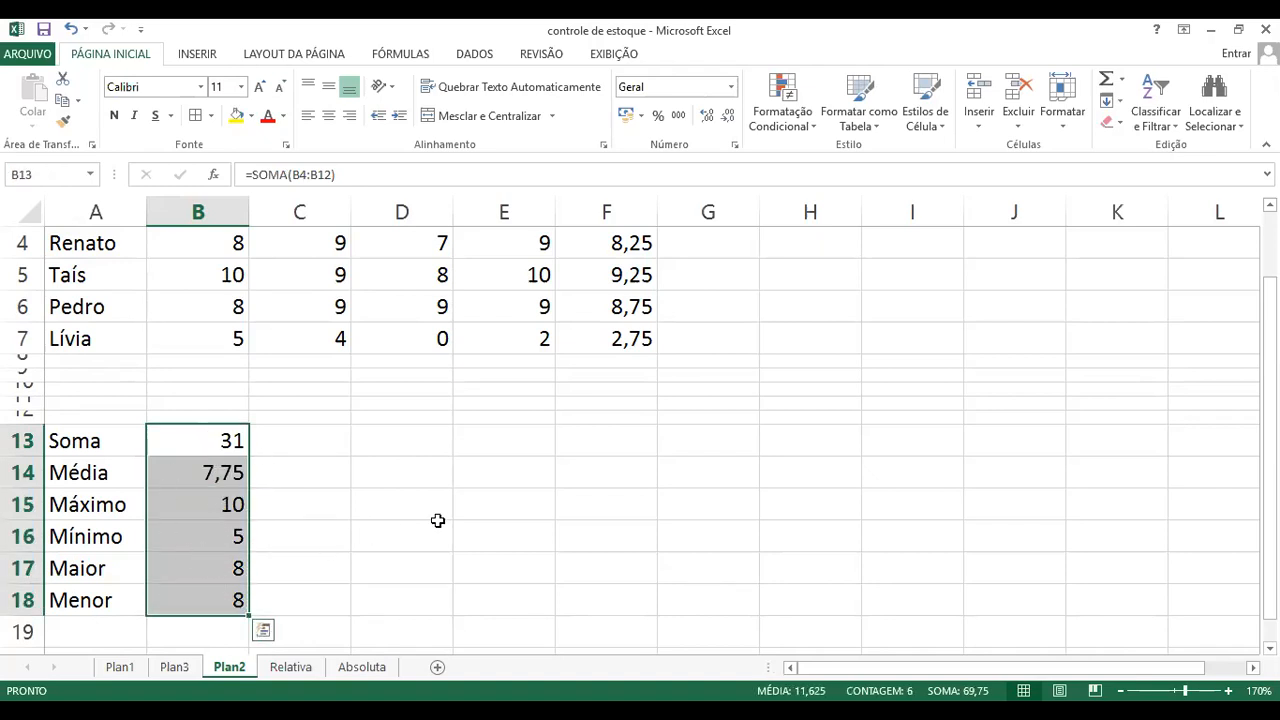
pyautogui.click(638, 470)
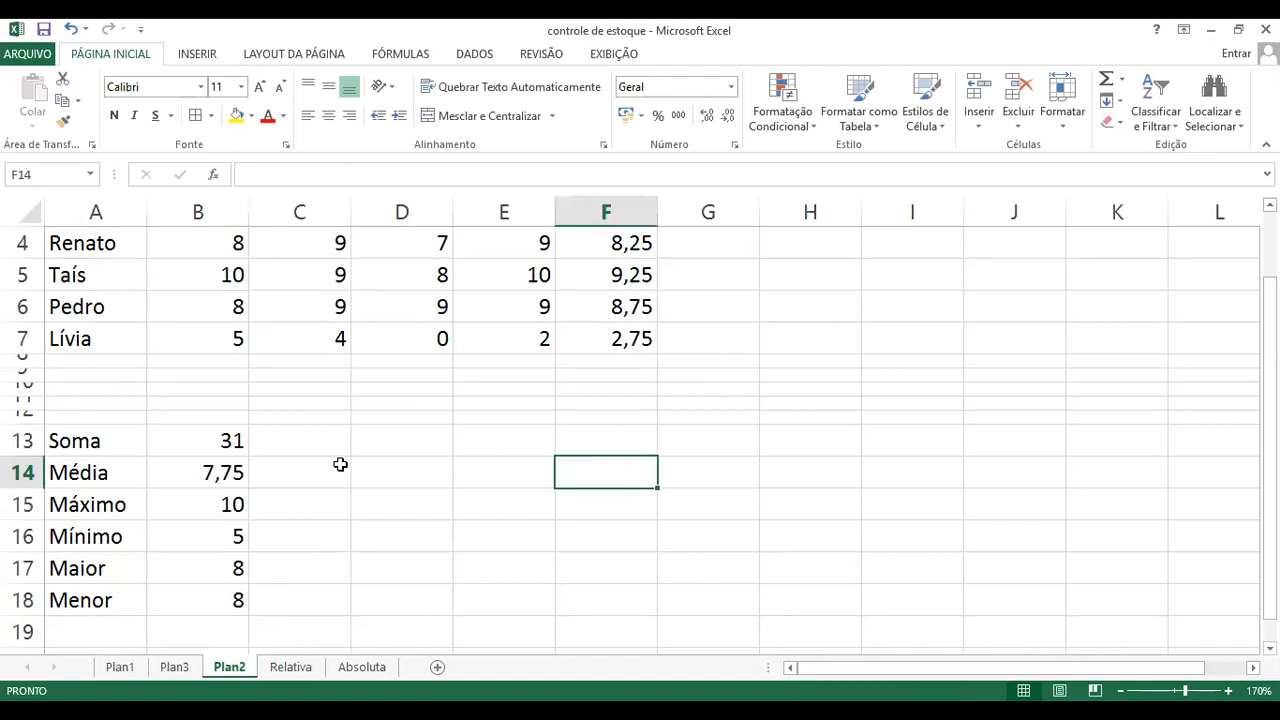
pyautogui.click(215, 440)
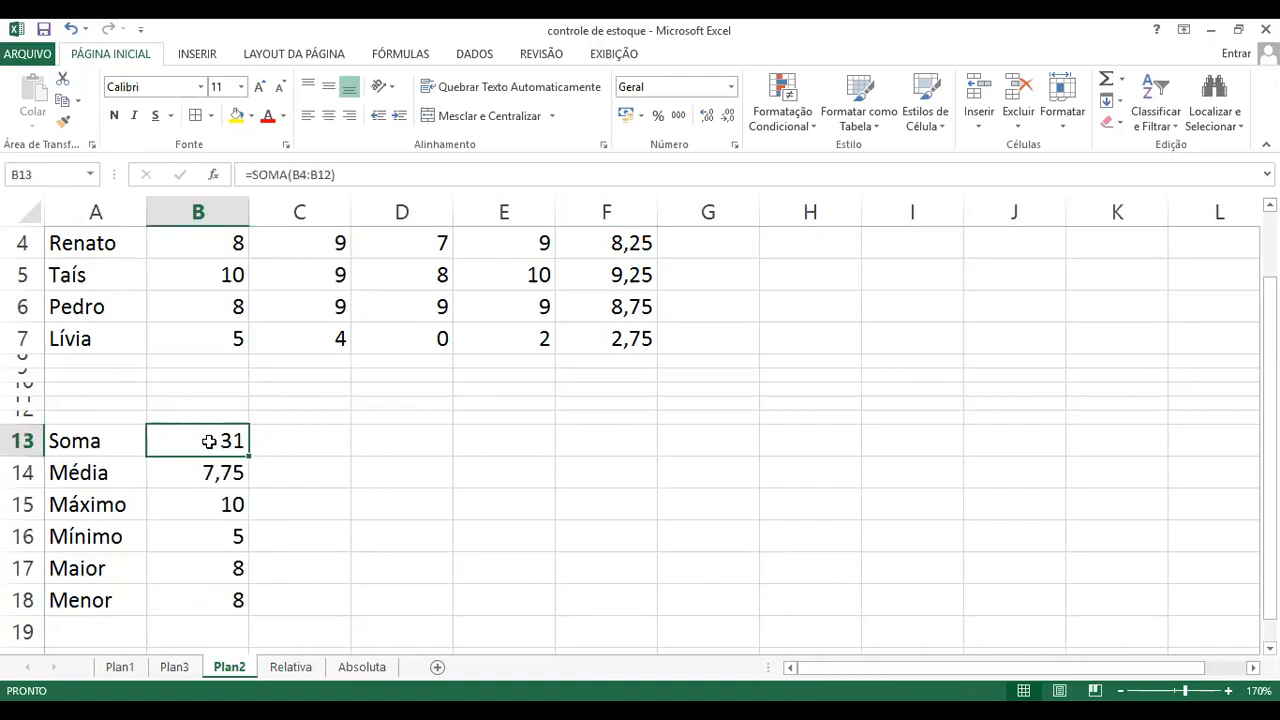
pyautogui.moveTo(202, 440); pyautogui.dragTo(198, 599)
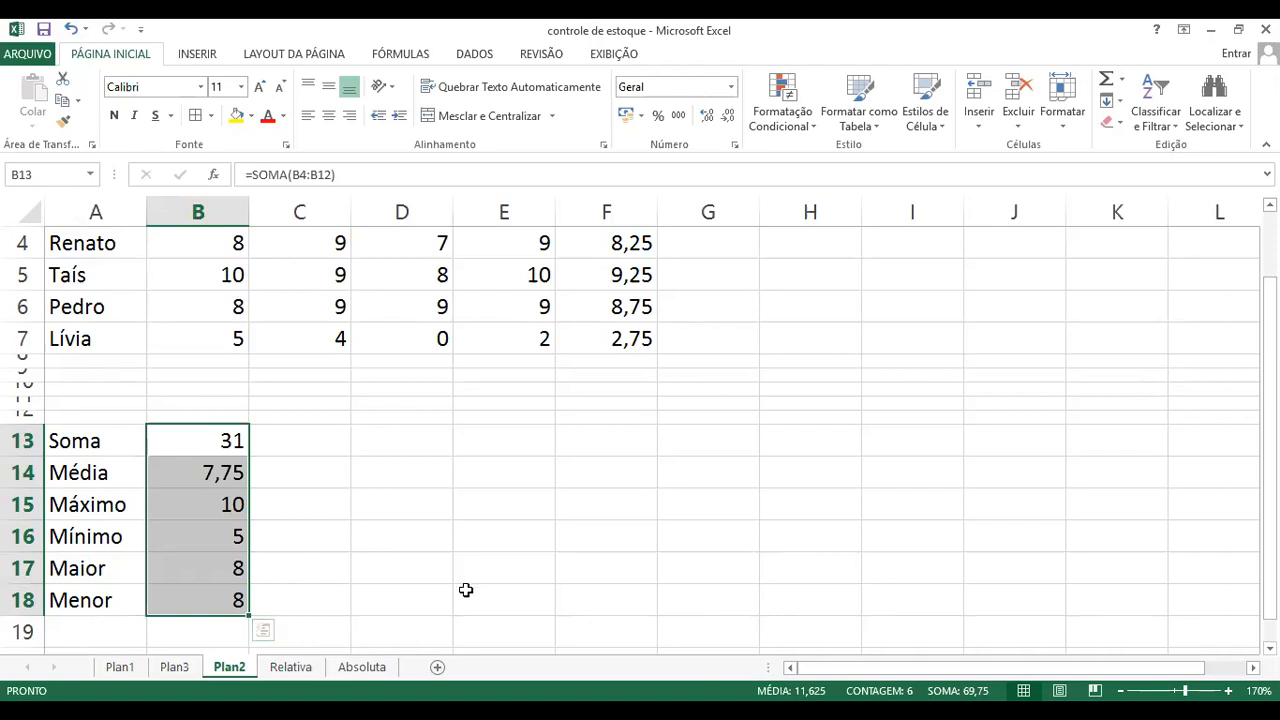
pyautogui.scroll(1, 490, 571)
pyautogui.scroll(1, 490, 571)
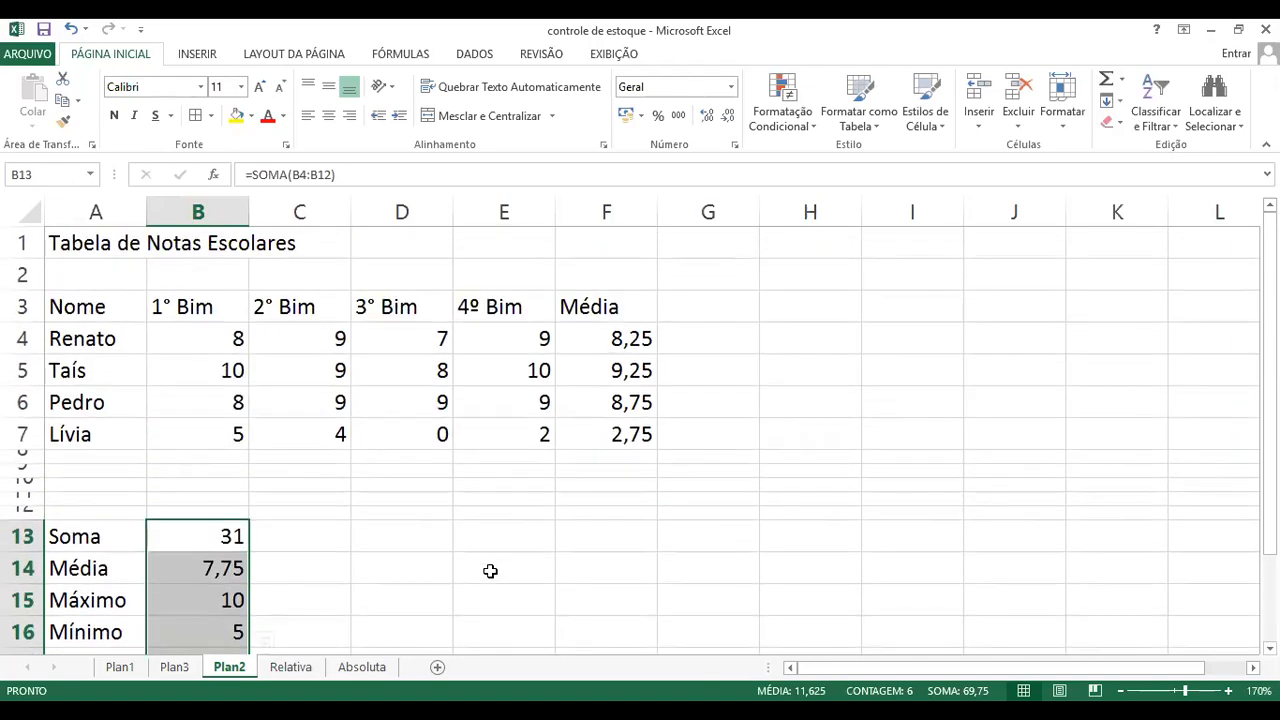
pyautogui.scroll(-2, 490, 571)
pyautogui.scroll(2, 317, 571)
pyautogui.scroll(-1, 317, 577)
pyautogui.scroll(-1, 239, 626)
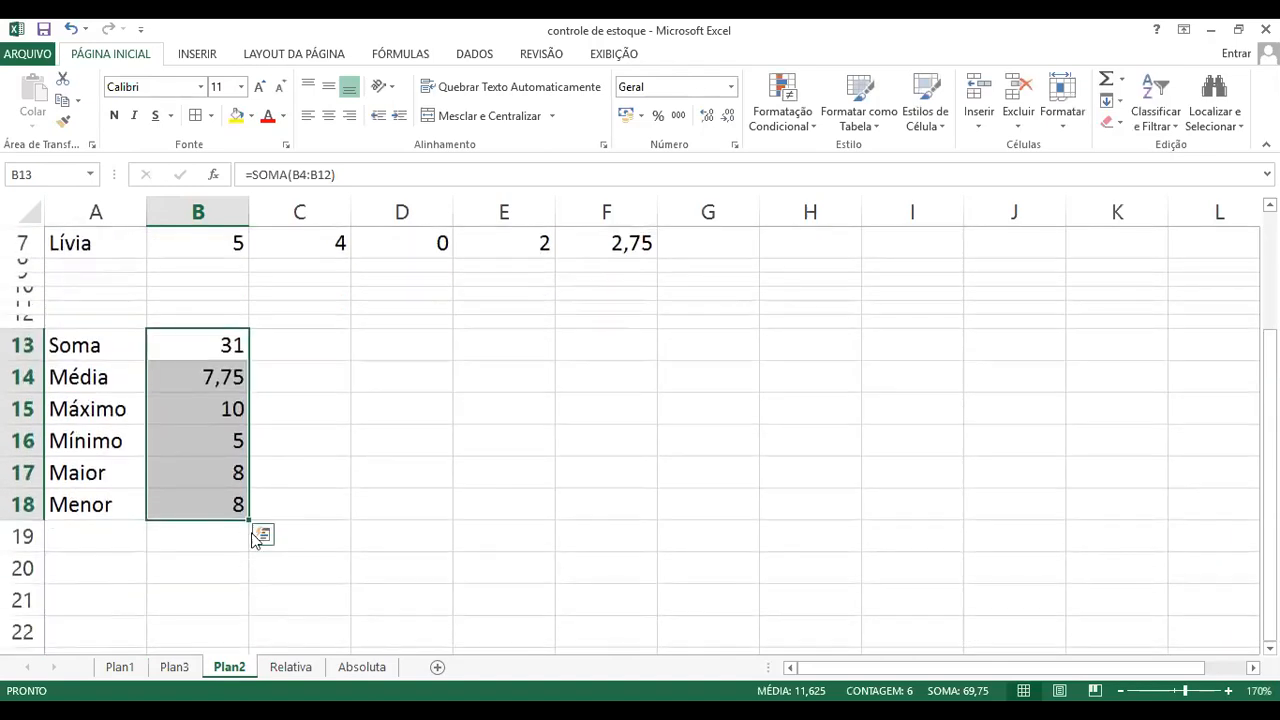
pyautogui.moveTo(248, 521); pyautogui.dragTo(523, 521)
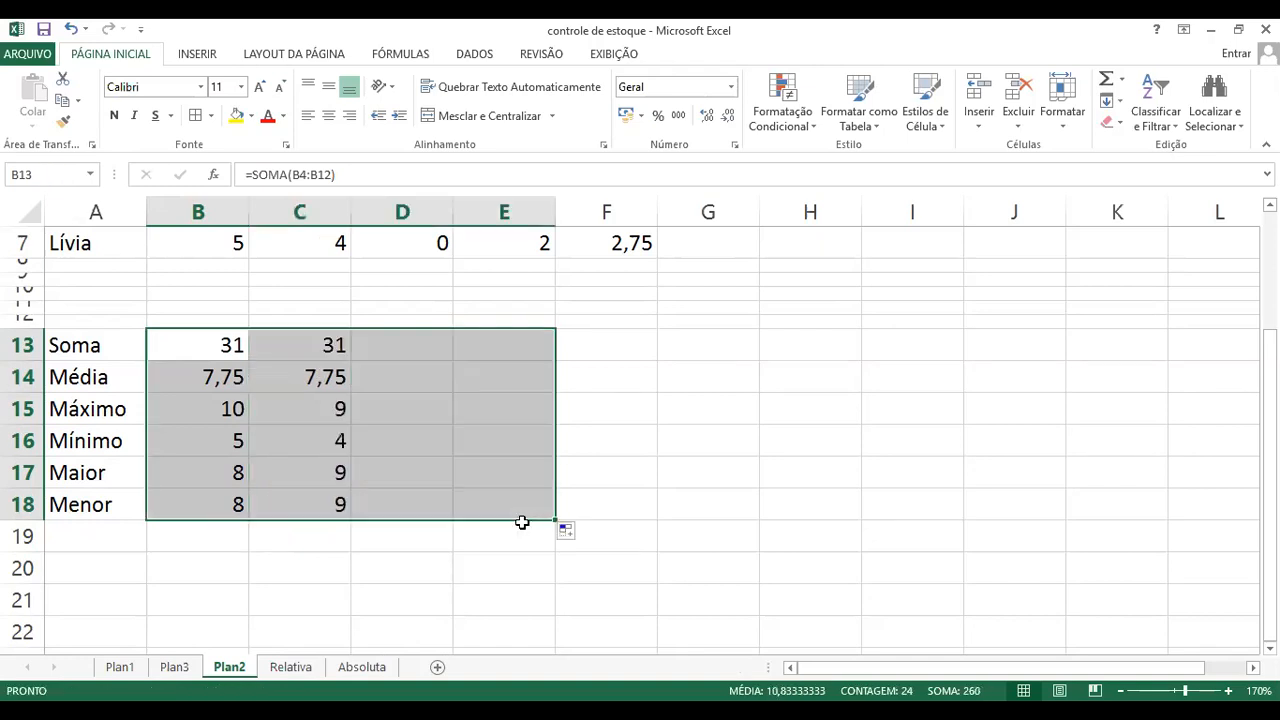
# Step: Inspect the copied Soma formula for the 3° Bim column in cell D13
pyautogui.scroll(2, 387, 507)
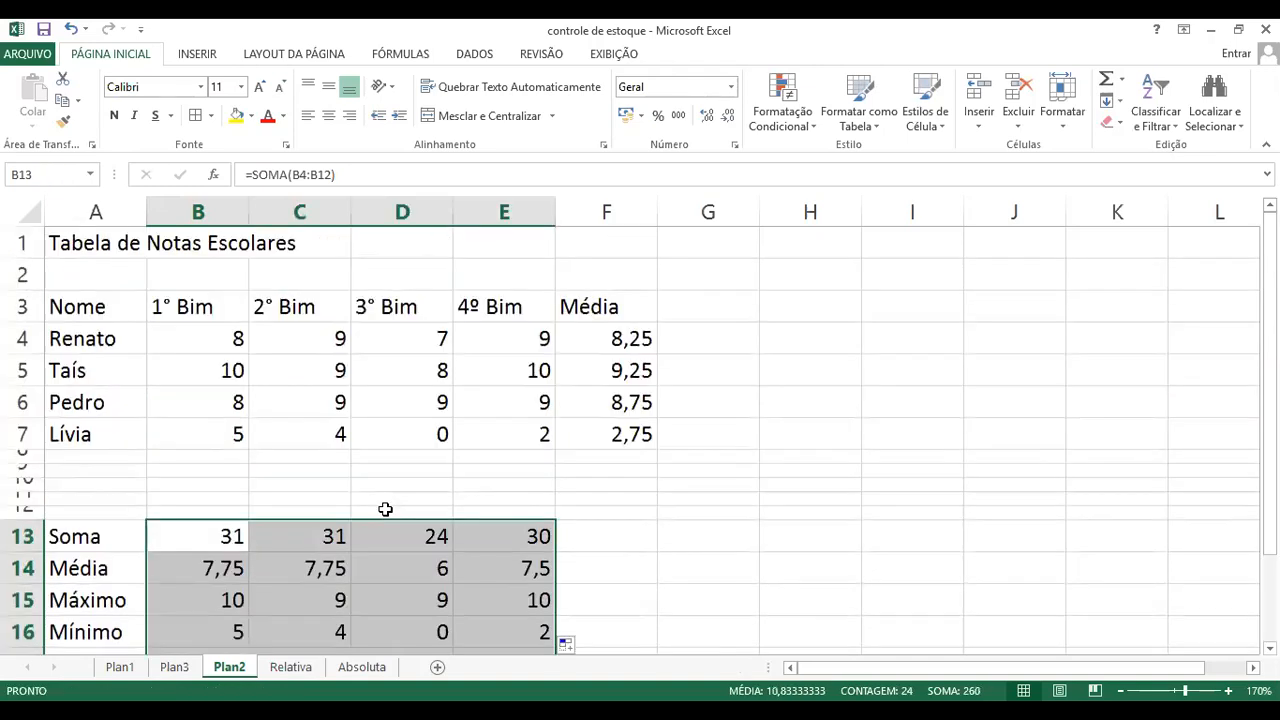
pyautogui.click(387, 507)
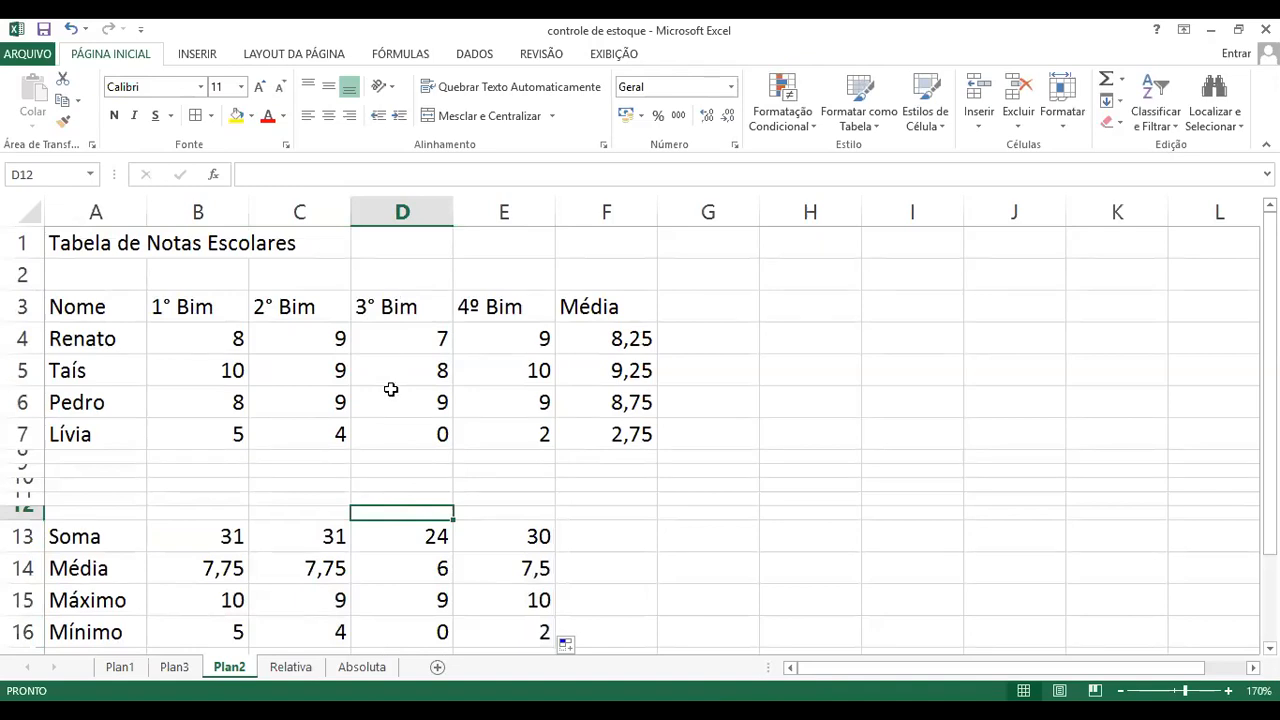
pyautogui.click(418, 538)
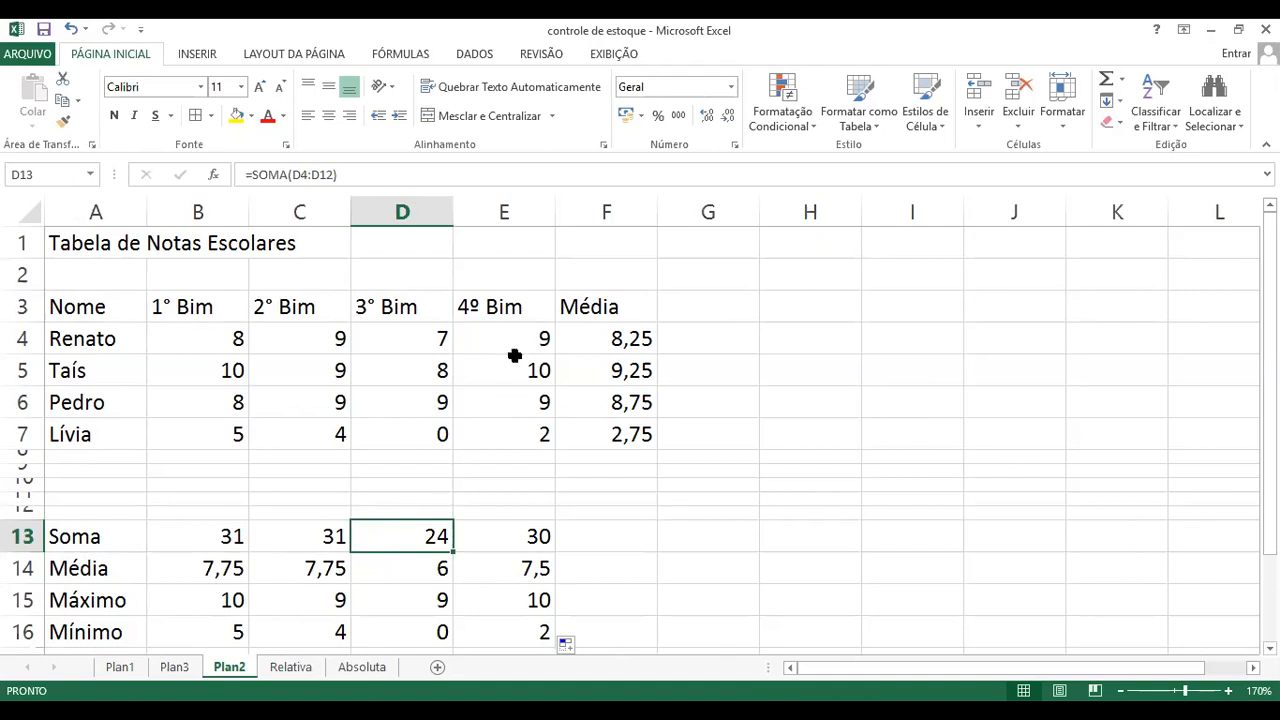
# Step: Inspect the copied Soma and Máximo formulas for the 4º Bim column and the Mínimo formula for the 3° Bim column
pyautogui.click(540, 537)
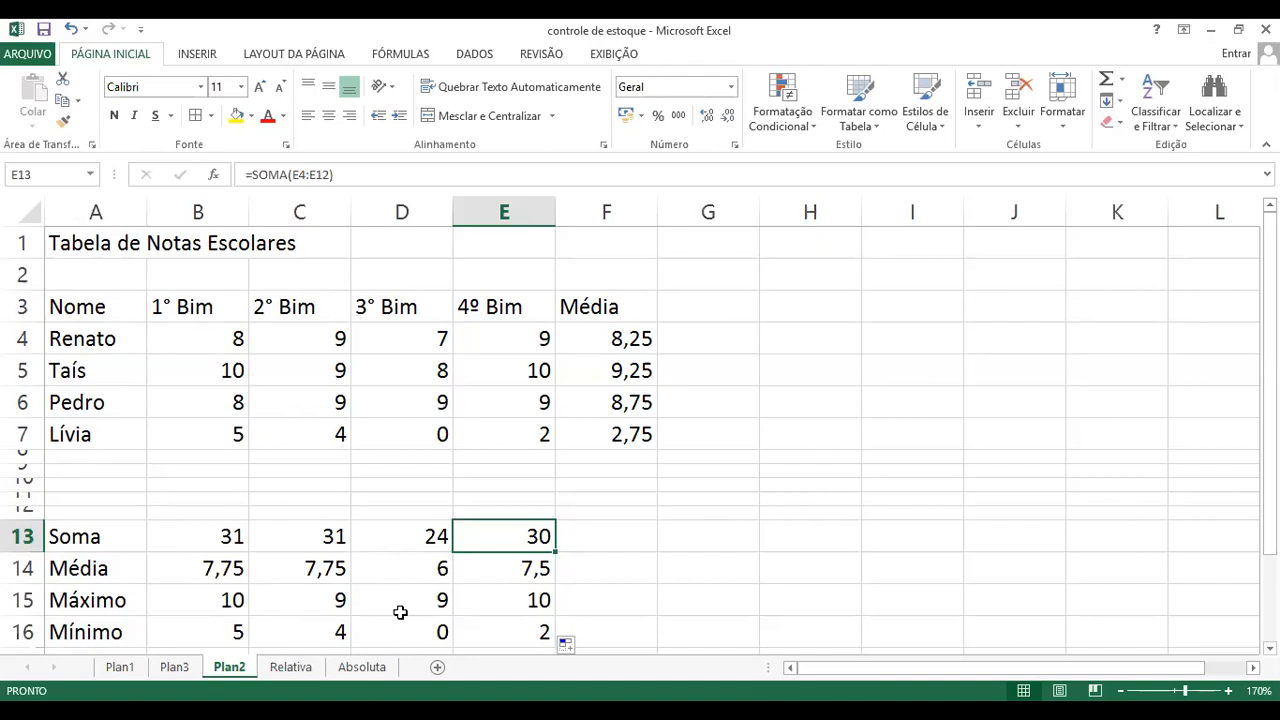
pyautogui.click(498, 602)
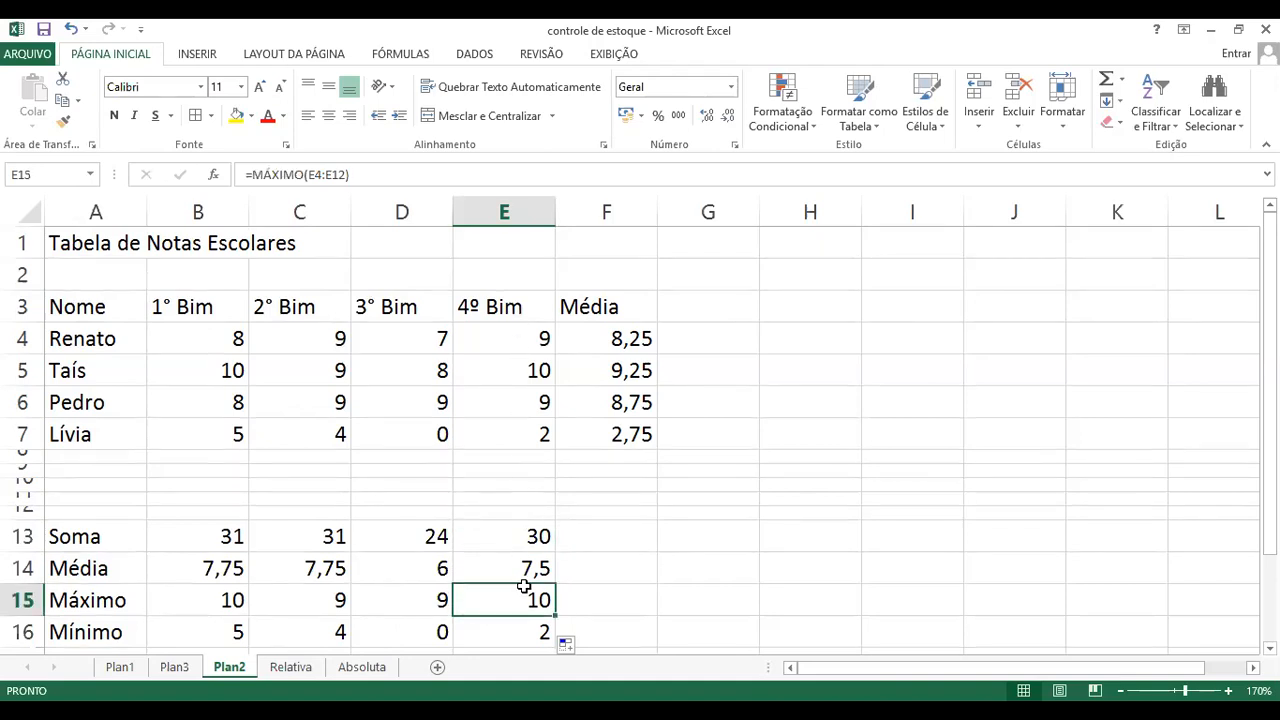
pyautogui.click(417, 626)
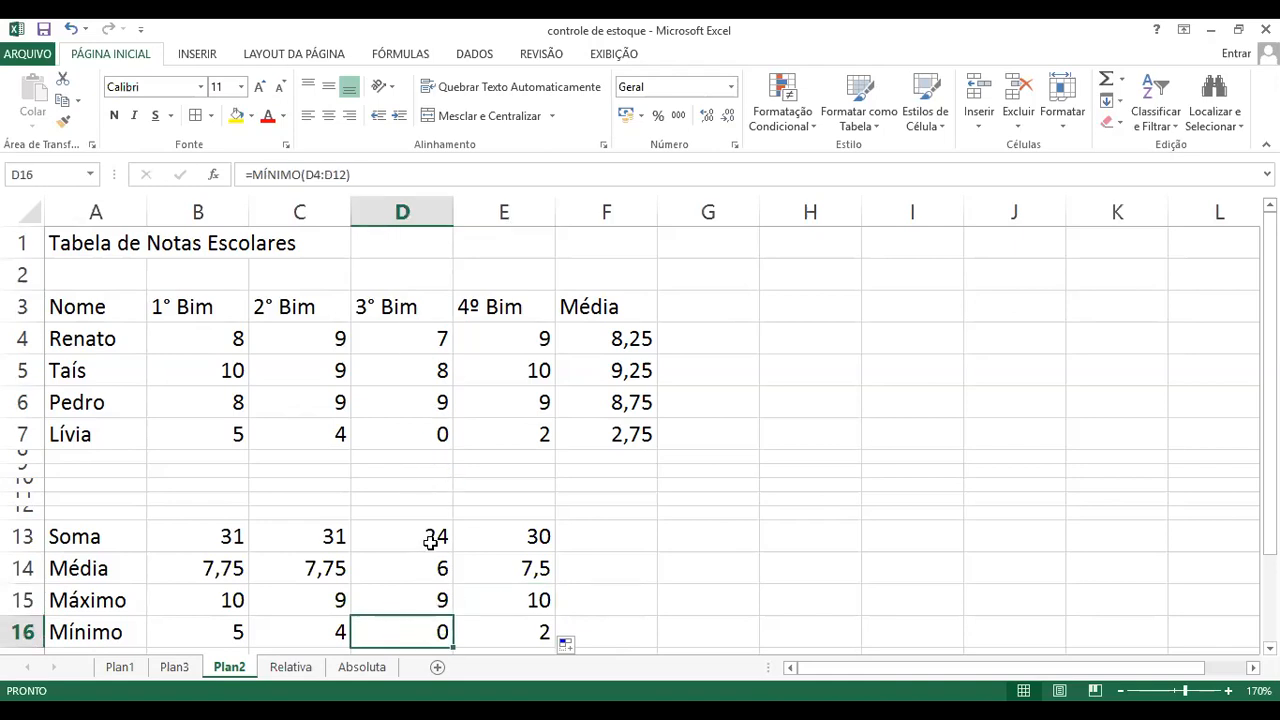
pyautogui.scroll(-2, 430, 536)
pyautogui.scroll(2, 651, 436)
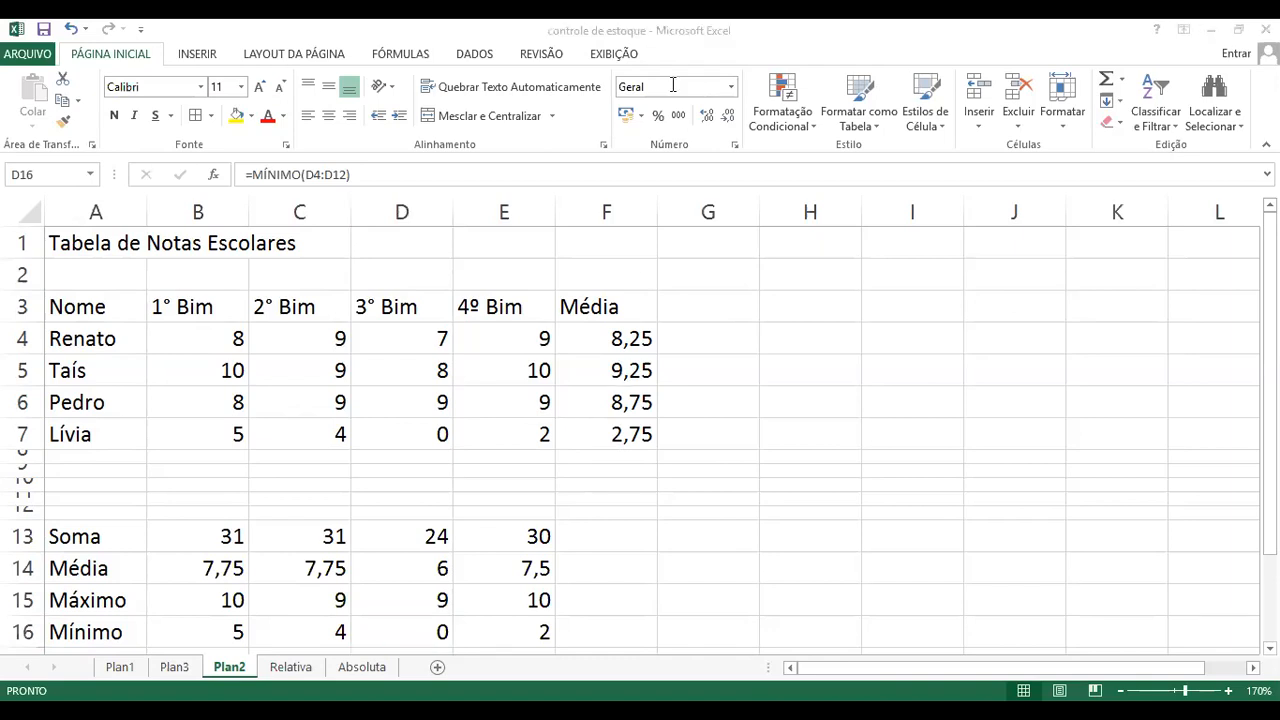
# Step: Switch to the running PowerPoint slide show at the Funções slide to review the functions covered
pyautogui.hotkey('alt', 'Tab')
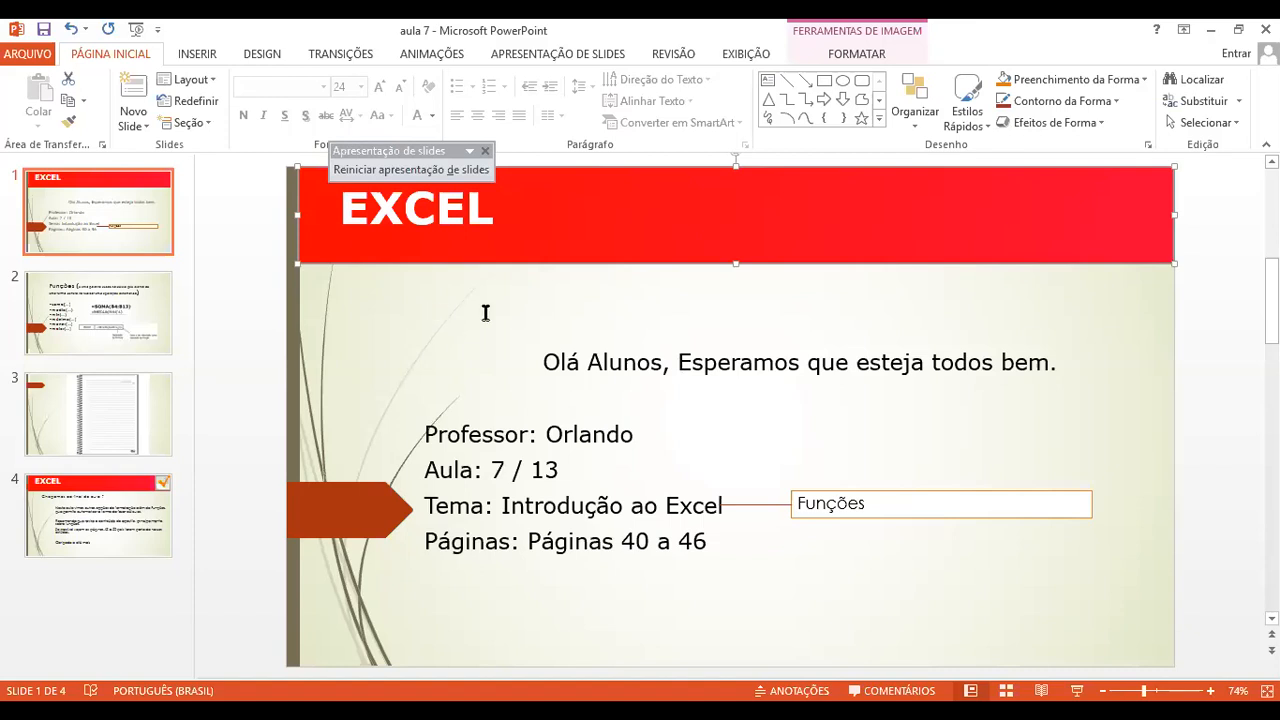
pyautogui.hotkey('alt', 'Tab')
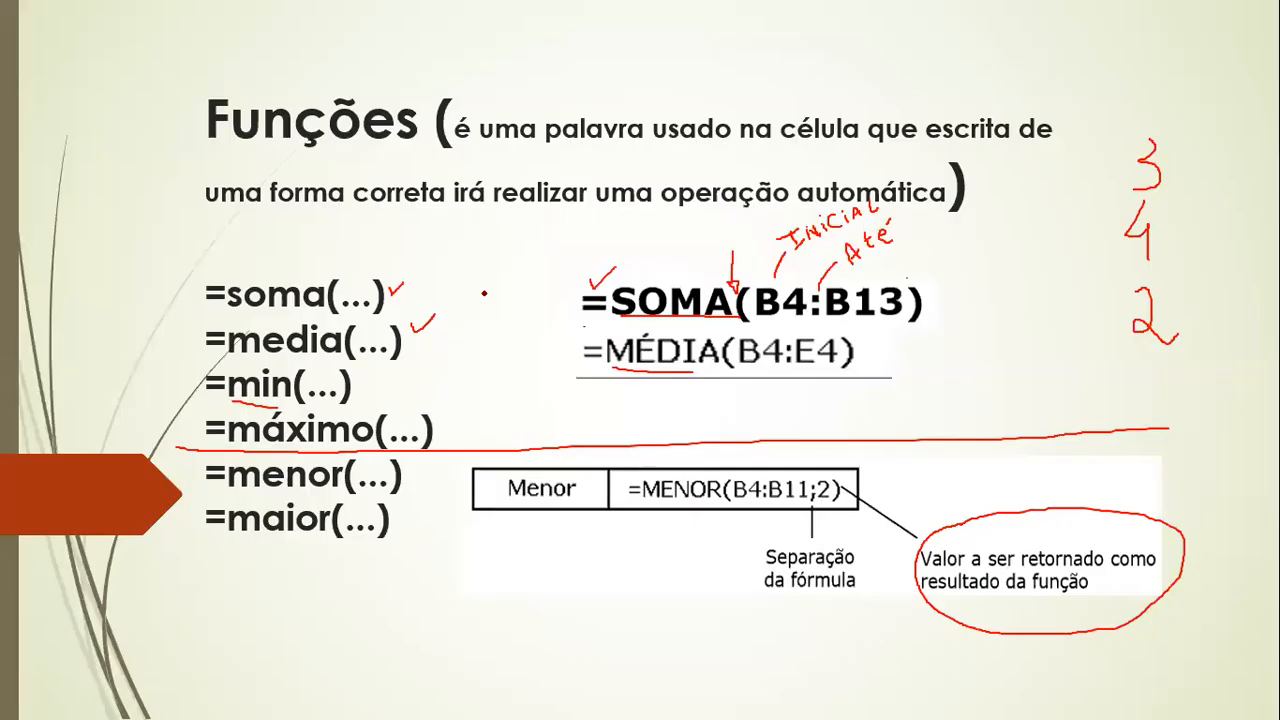